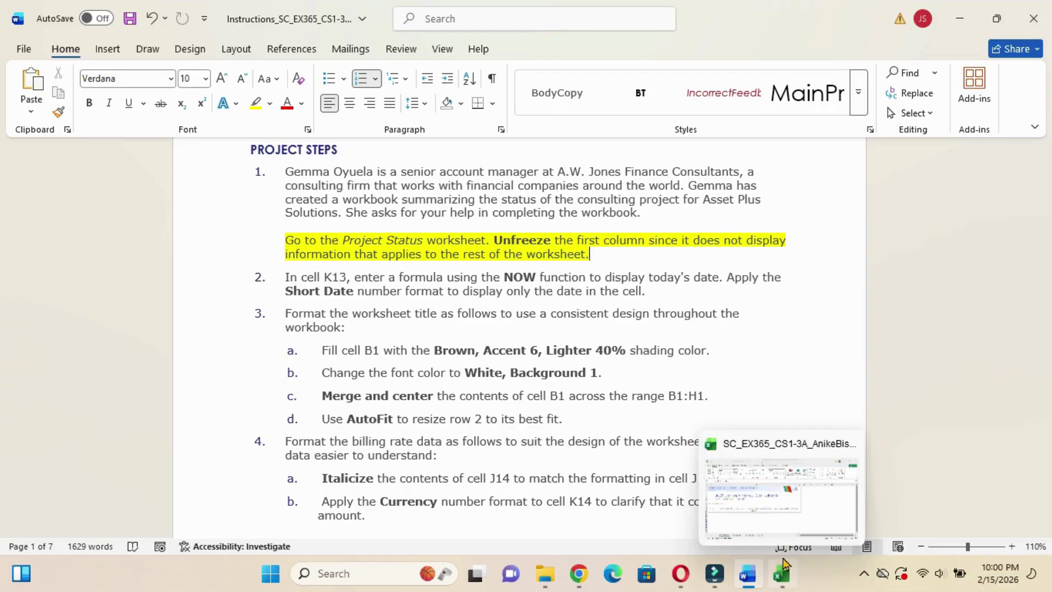
# Switch to the Excel workbook and unfreeze the first column of the Project Status worksheet.
pyautogui.click(764, 500)
pyautogui.click(225, 526)
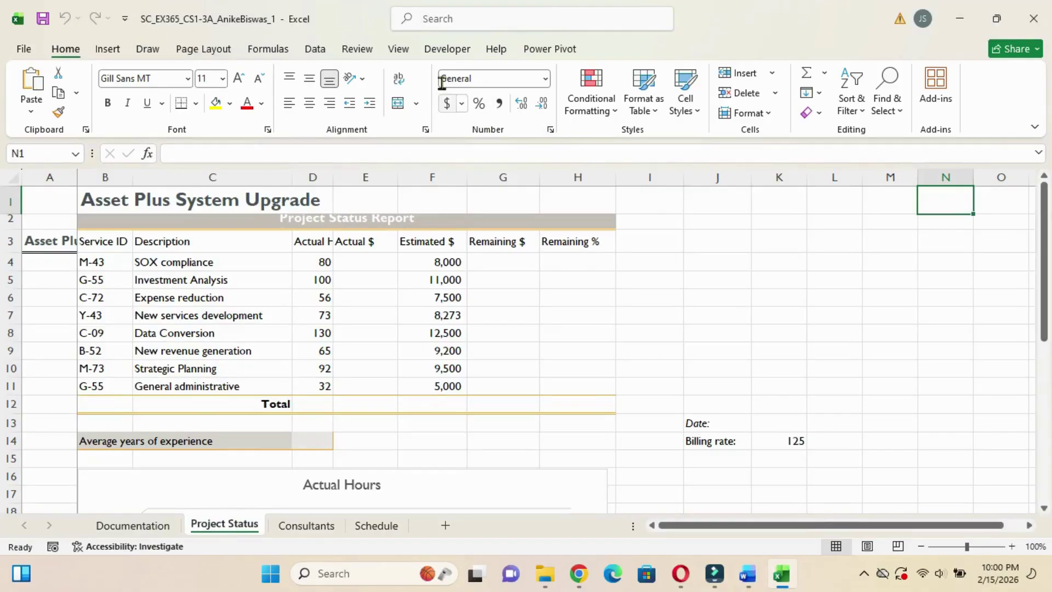
pyautogui.click(357, 50)
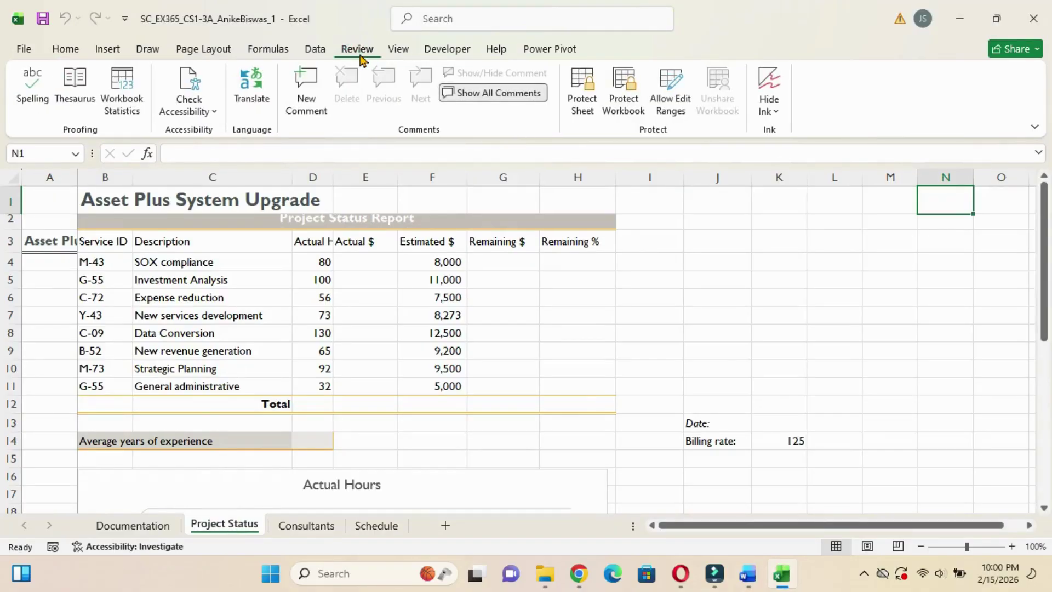
pyautogui.click(399, 50)
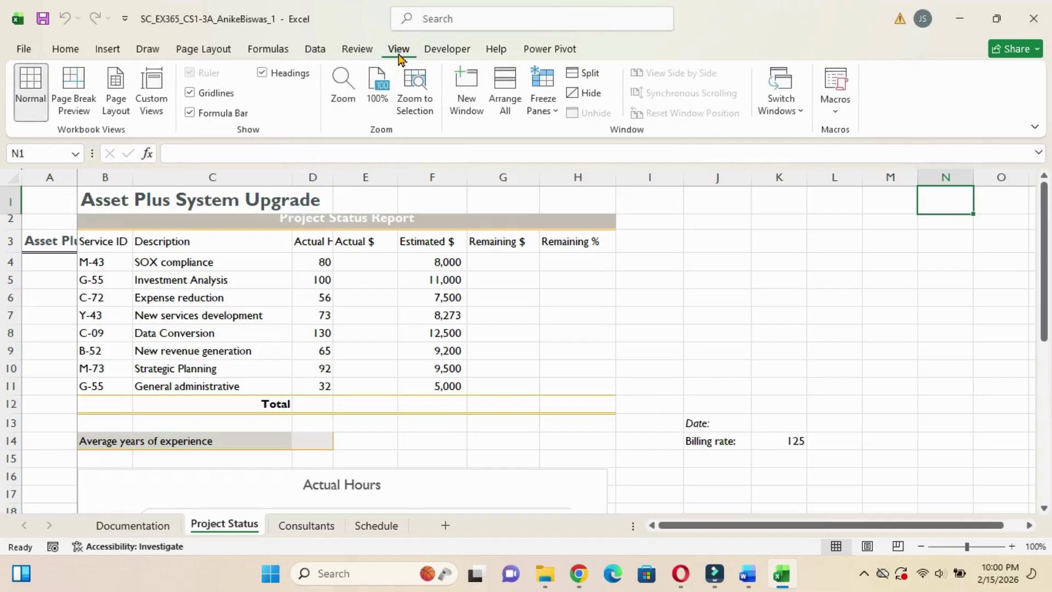
pyautogui.click(564, 114)
pyautogui.click(582, 133)
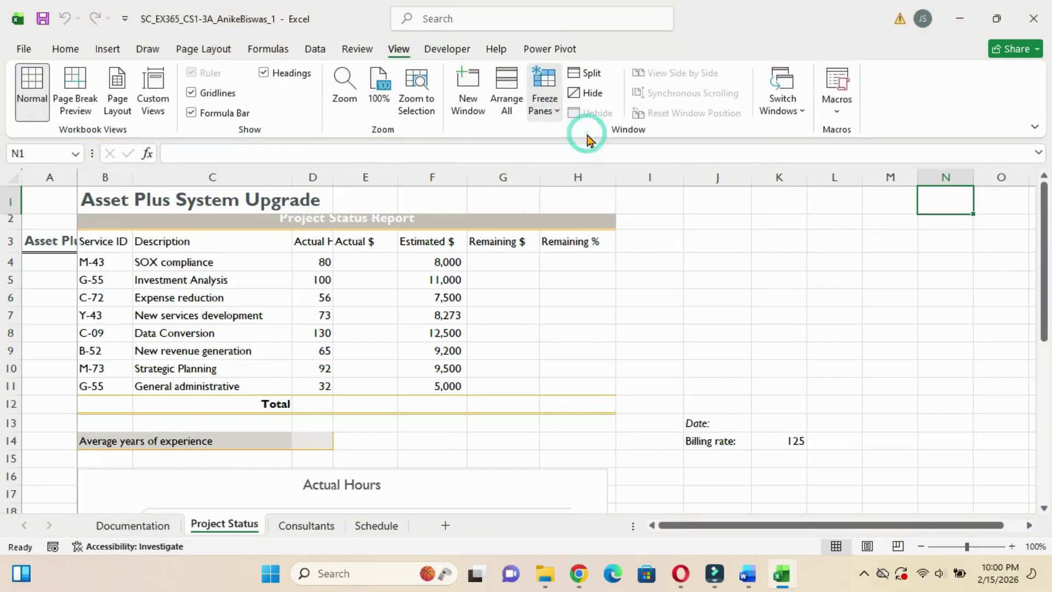
# Switch to the Word instructions and highlight the whole text of step 2 about cell K13 in turquoise.
pyautogui.click(746, 571)
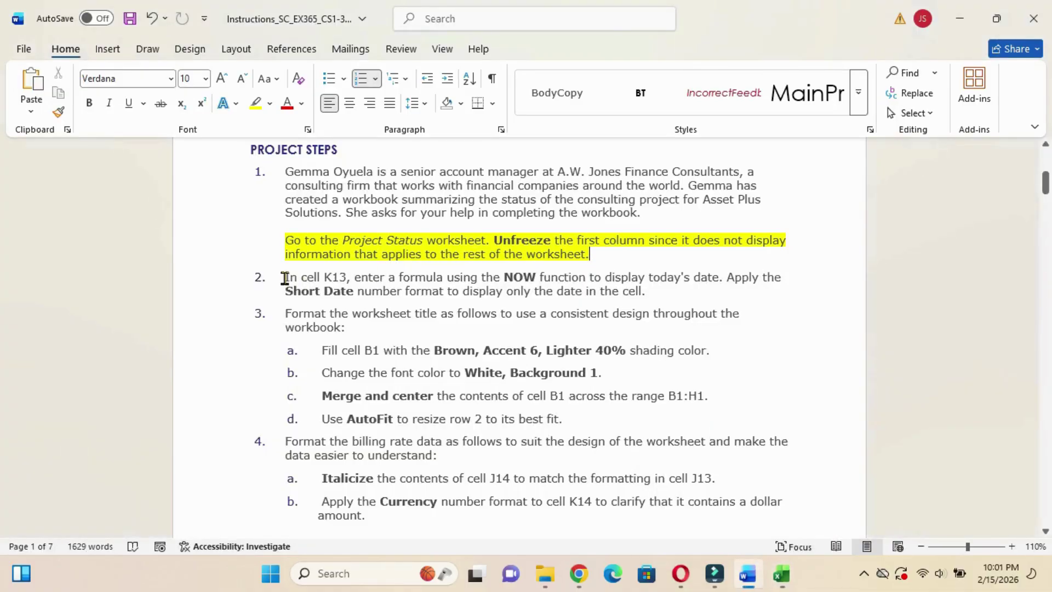
pyautogui.moveTo(285, 278); pyautogui.dragTo(658, 293)
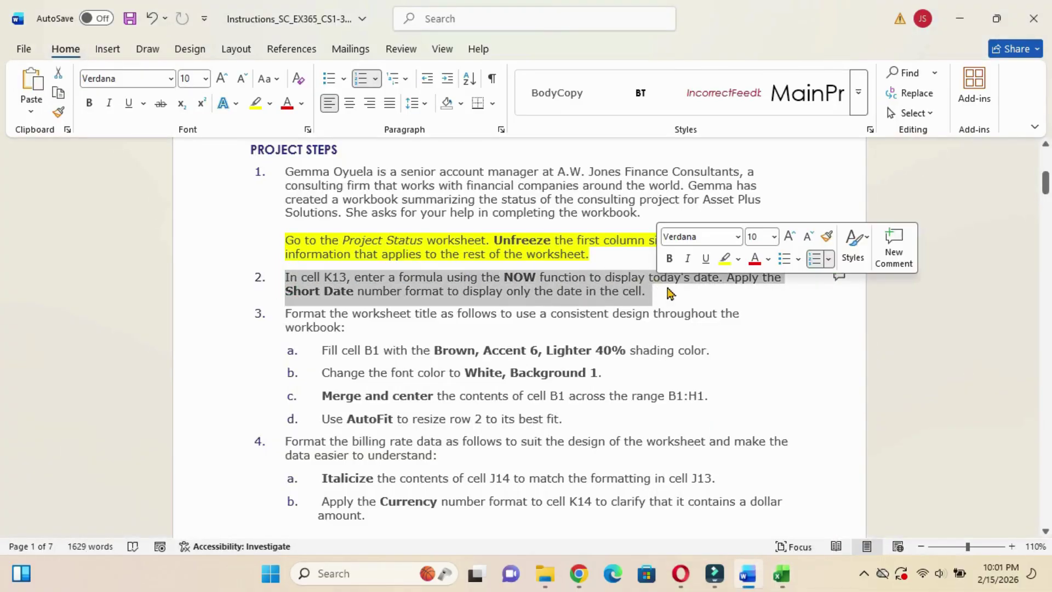
pyautogui.click(739, 259)
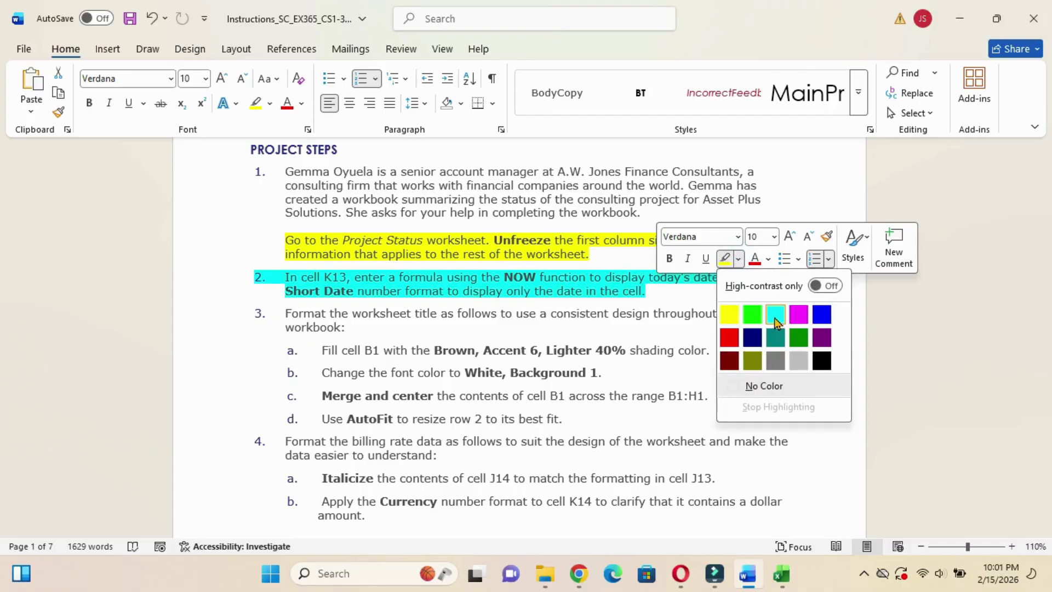
pyautogui.click(775, 319)
pyautogui.click(705, 296)
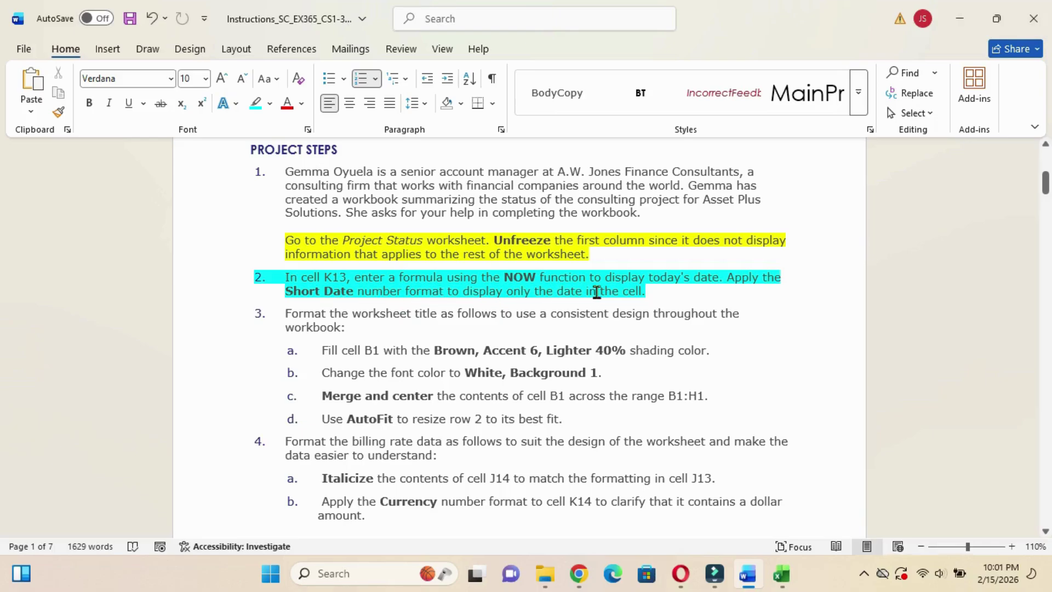
# Switch to the Excel workbook and enter the formula =TODAY() in cell K13 of the Project Status worksheet.
pyautogui.moveTo(778, 567)
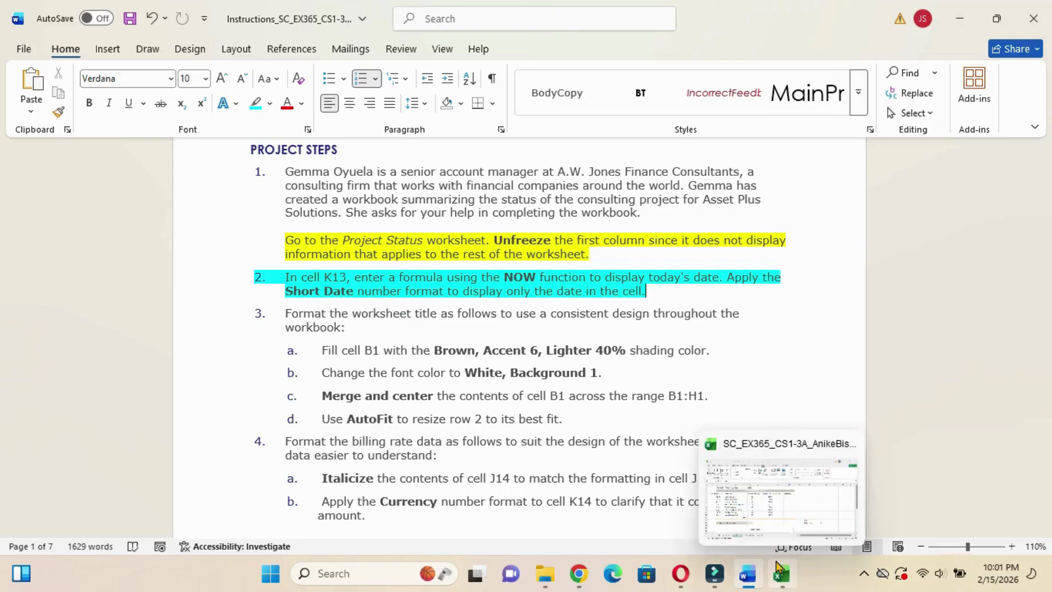
pyautogui.click(766, 503)
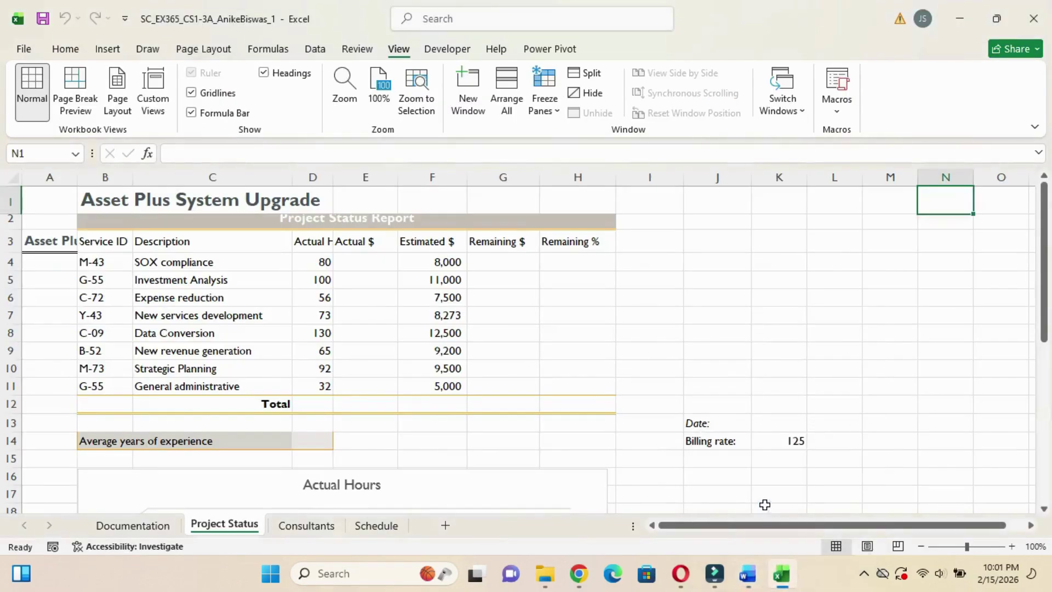
pyautogui.click(786, 427)
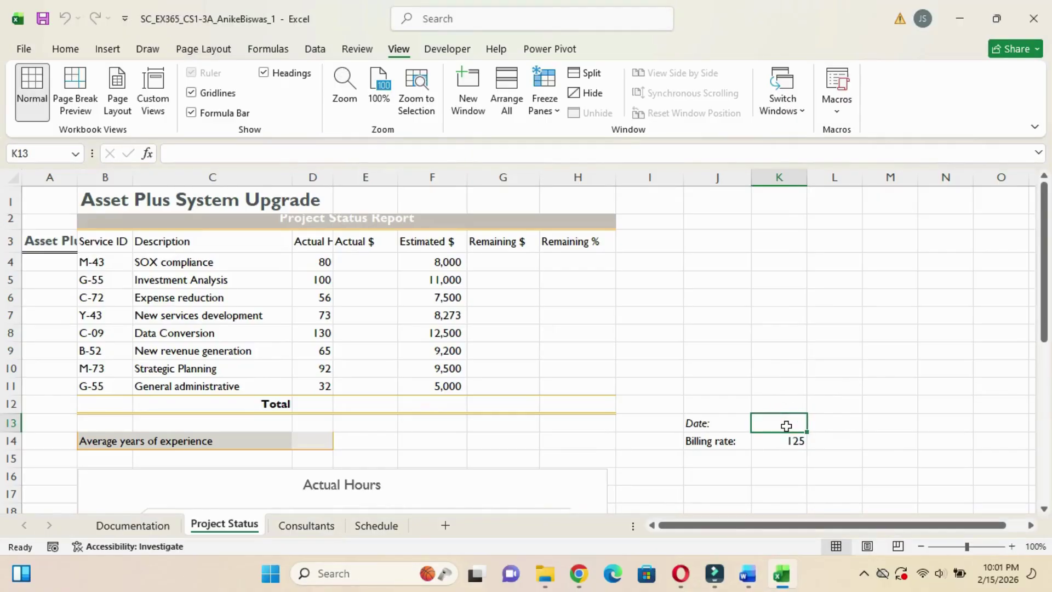
pyautogui.write('=')
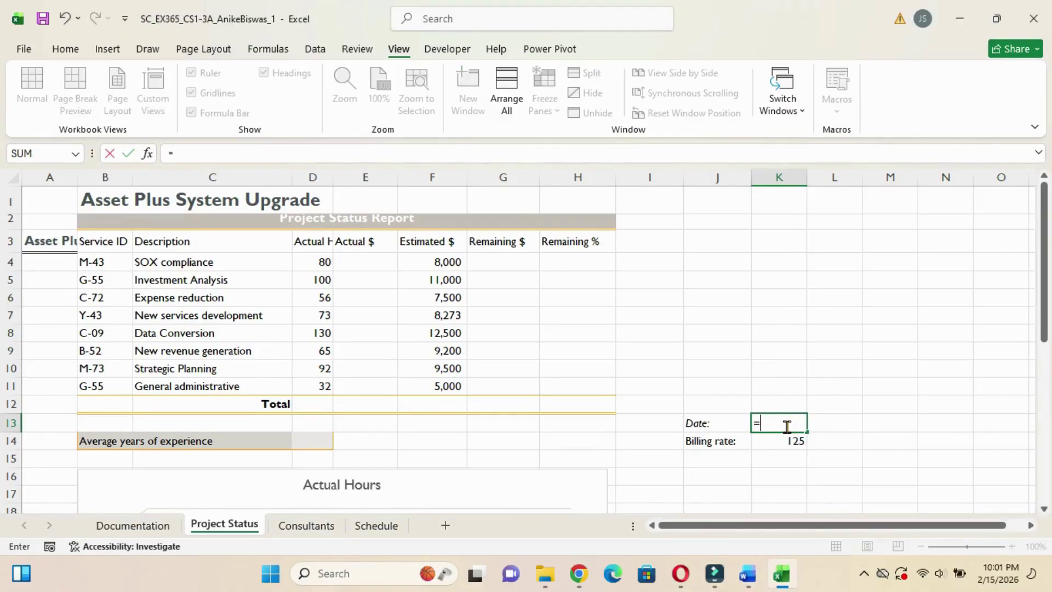
pyautogui.write('to')
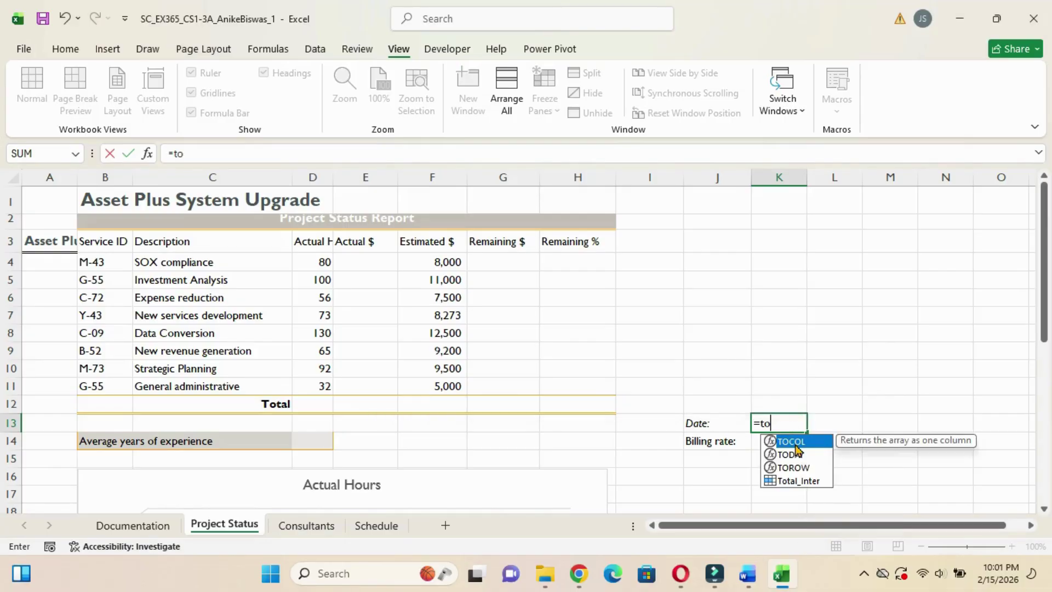
pyautogui.doubleClick(800, 456)
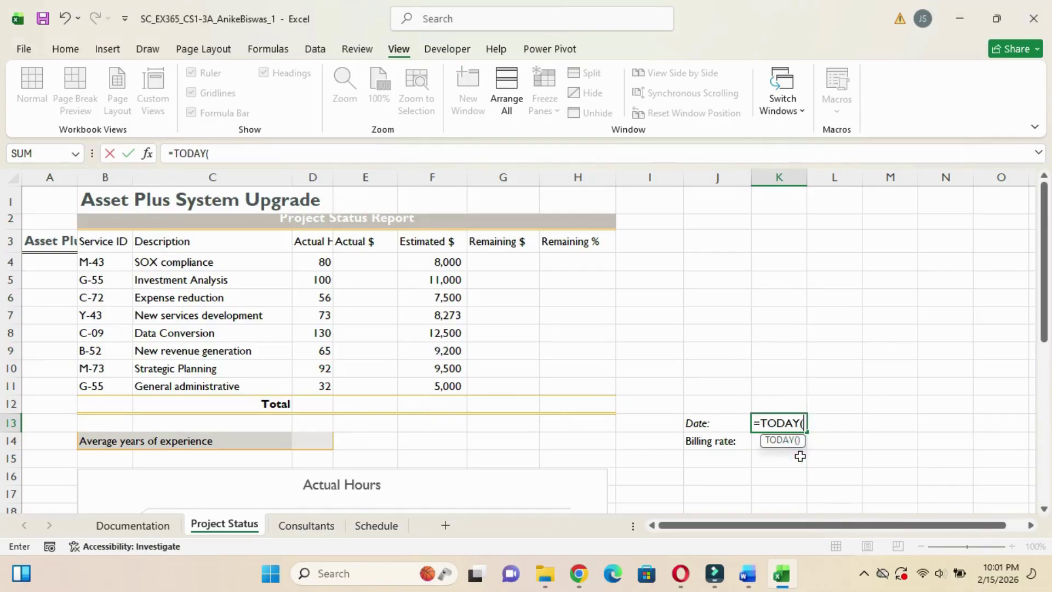
pyautogui.press('Return')
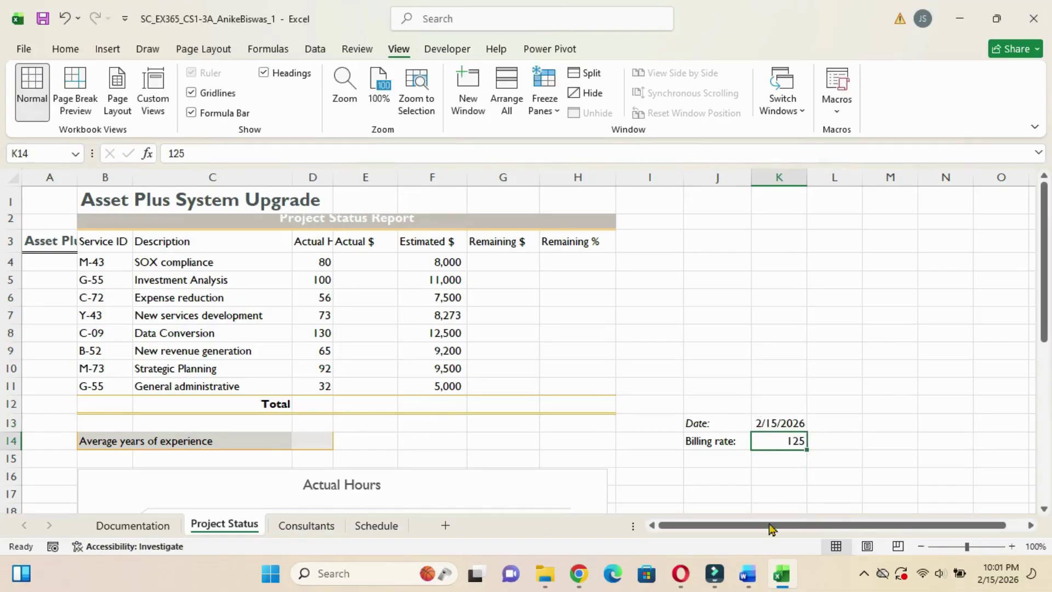
# Recheck step 2 in the Word instructions and apply the Short Date number format to cell K13 in Excel.
pyautogui.moveTo(748, 574)
pyautogui.click(737, 507)
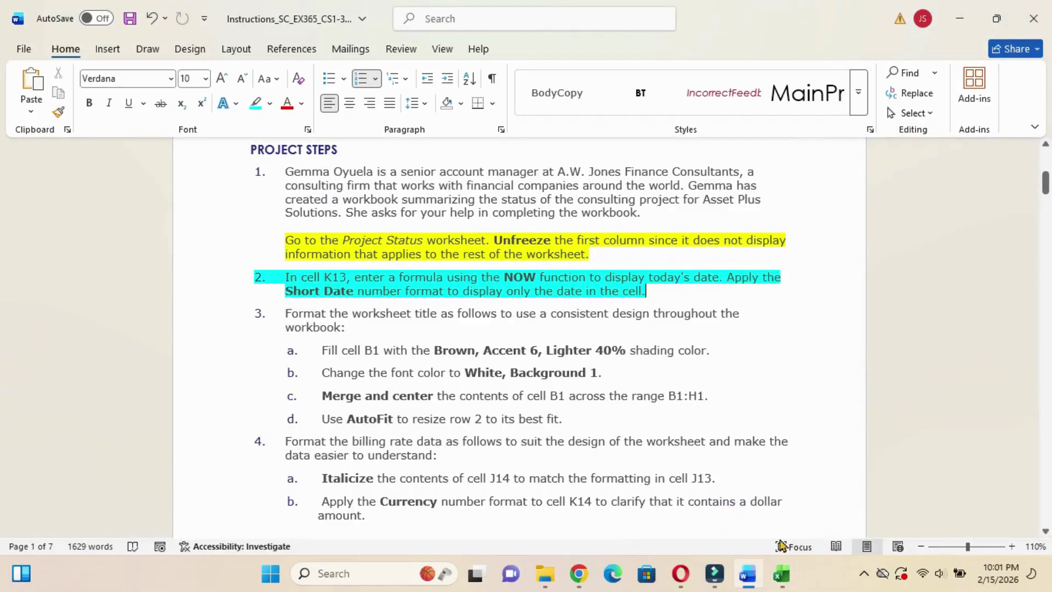
pyautogui.moveTo(782, 573)
pyautogui.click(764, 504)
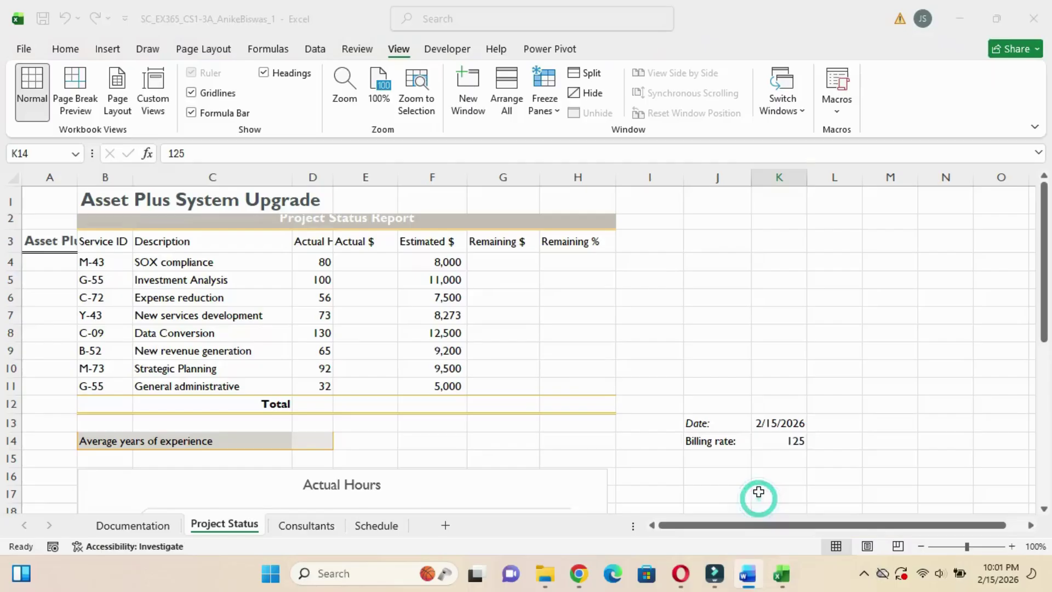
pyautogui.click(773, 426)
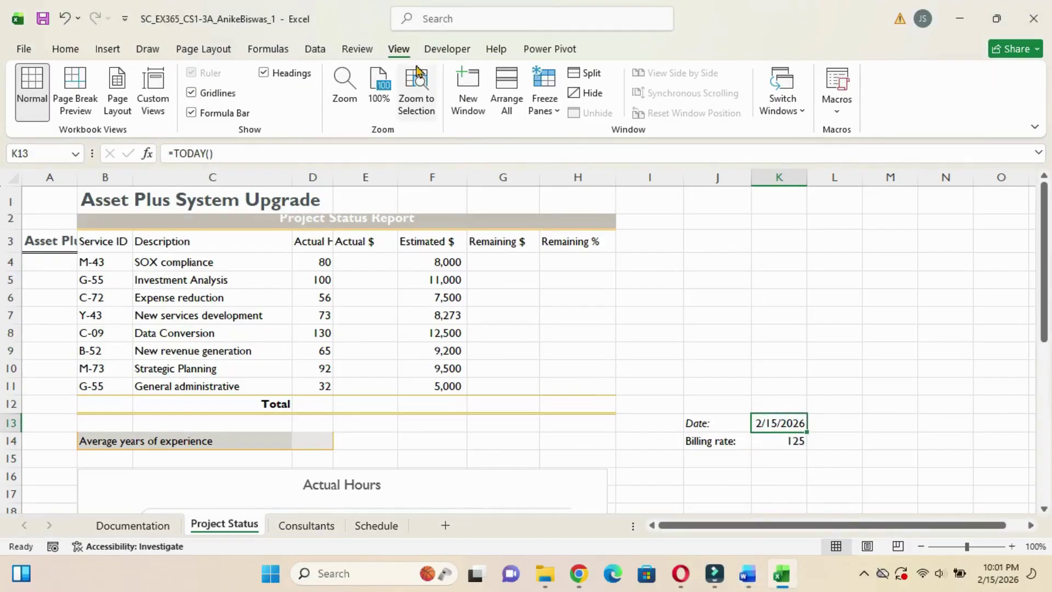
pyautogui.click(67, 49)
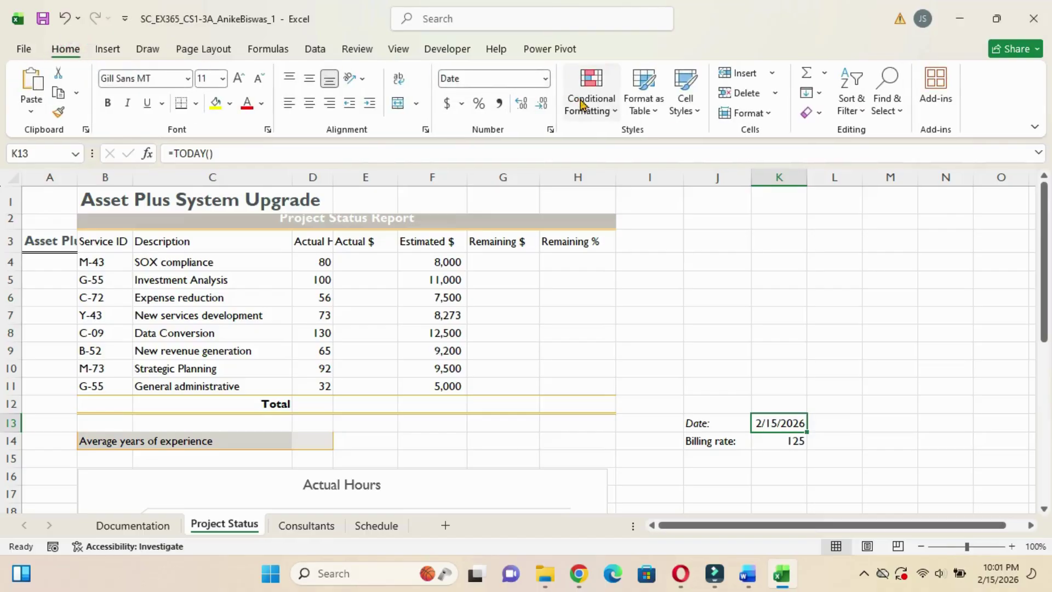
pyautogui.click(544, 80)
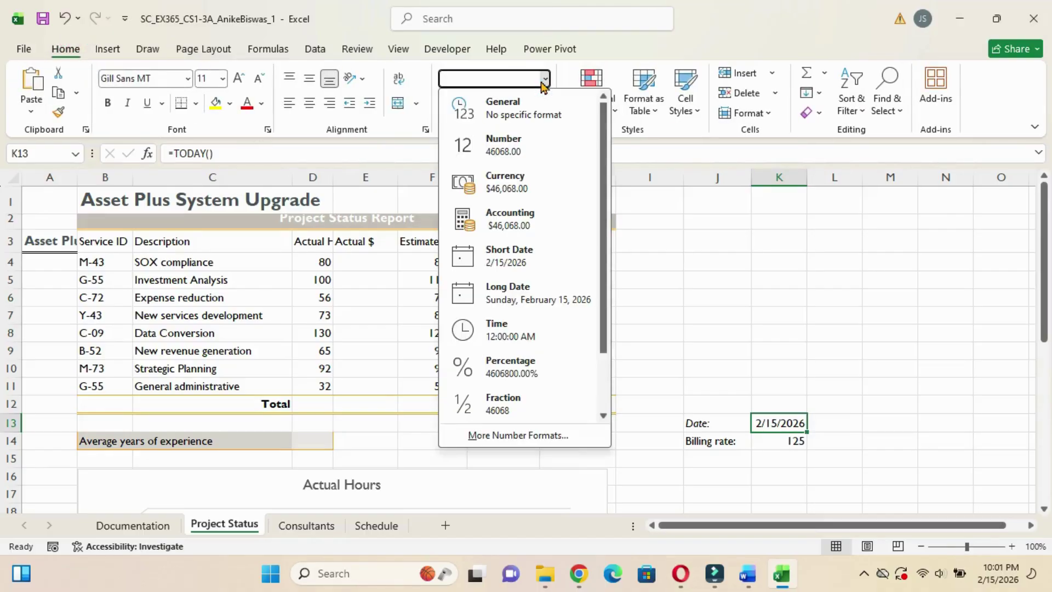
pyautogui.click(509, 257)
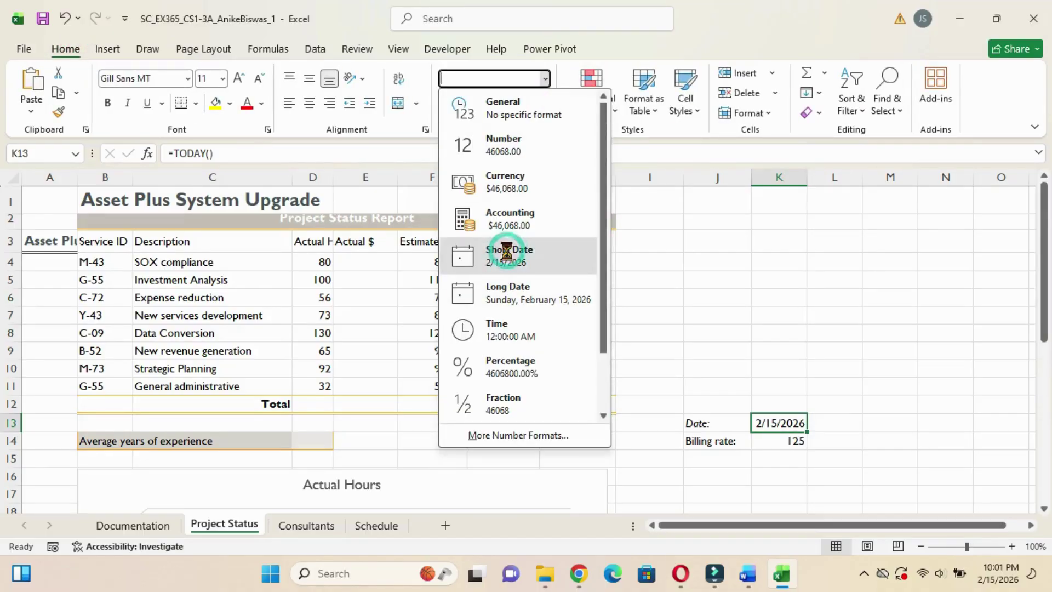
# Switch to the Word instructions and highlight step 3a about filling cell B1 in turquoise.
pyautogui.moveTo(754, 564)
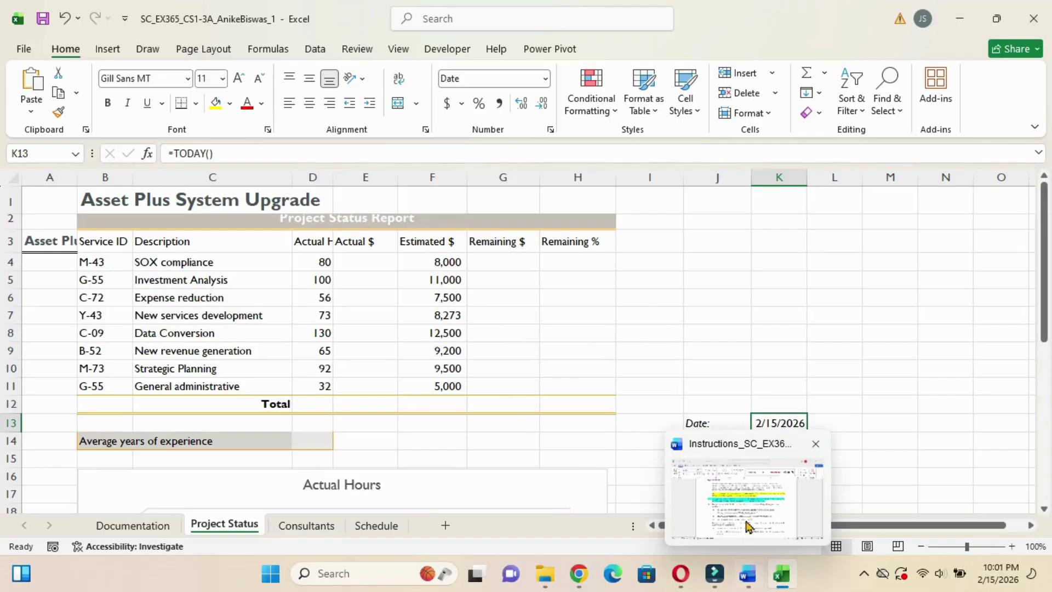
pyautogui.click(744, 518)
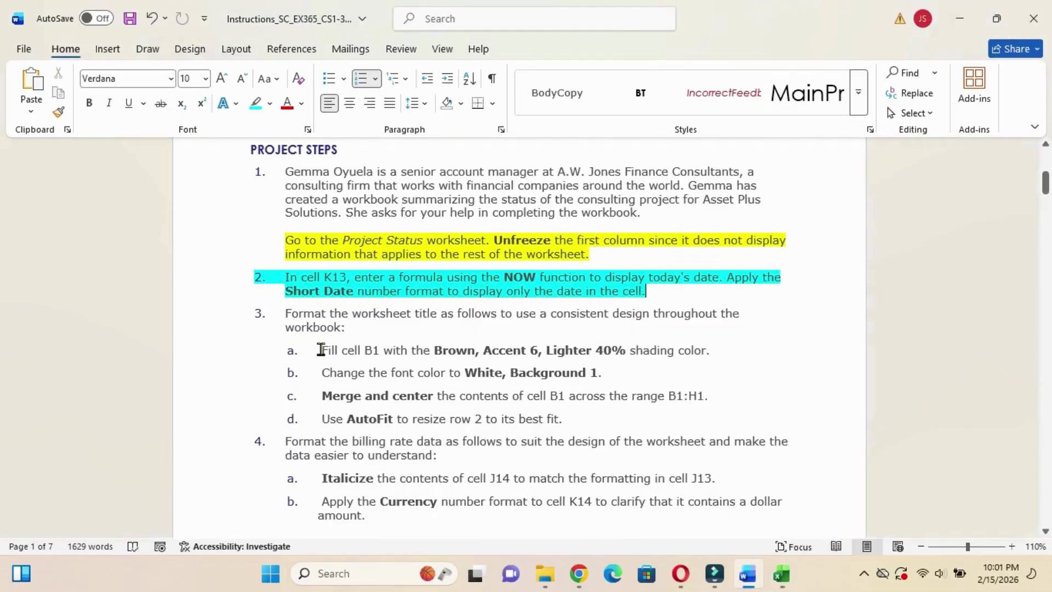
pyautogui.moveTo(322, 350); pyautogui.dragTo(730, 358)
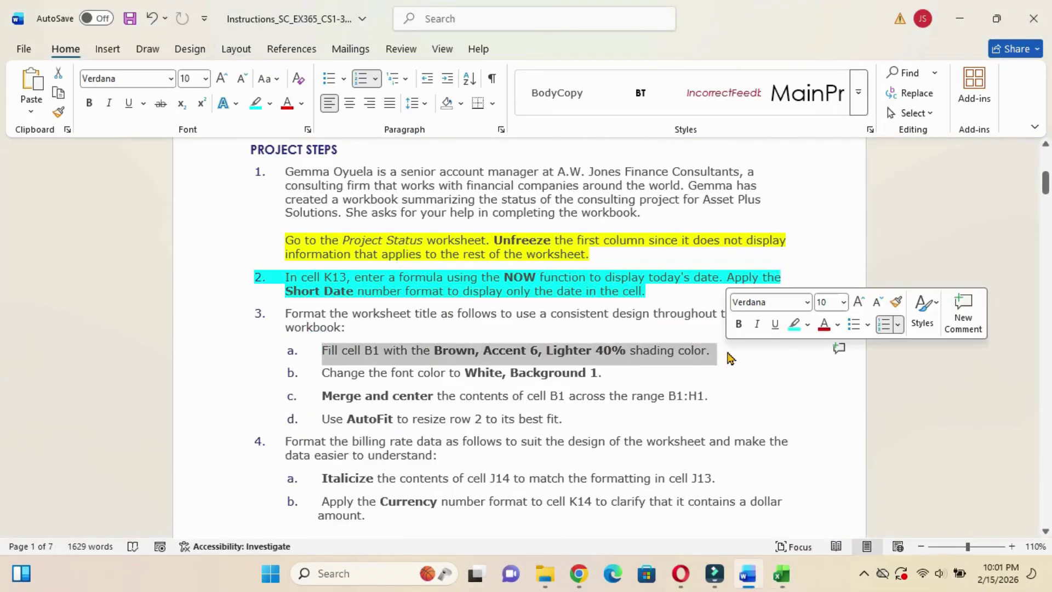
pyautogui.click(794, 323)
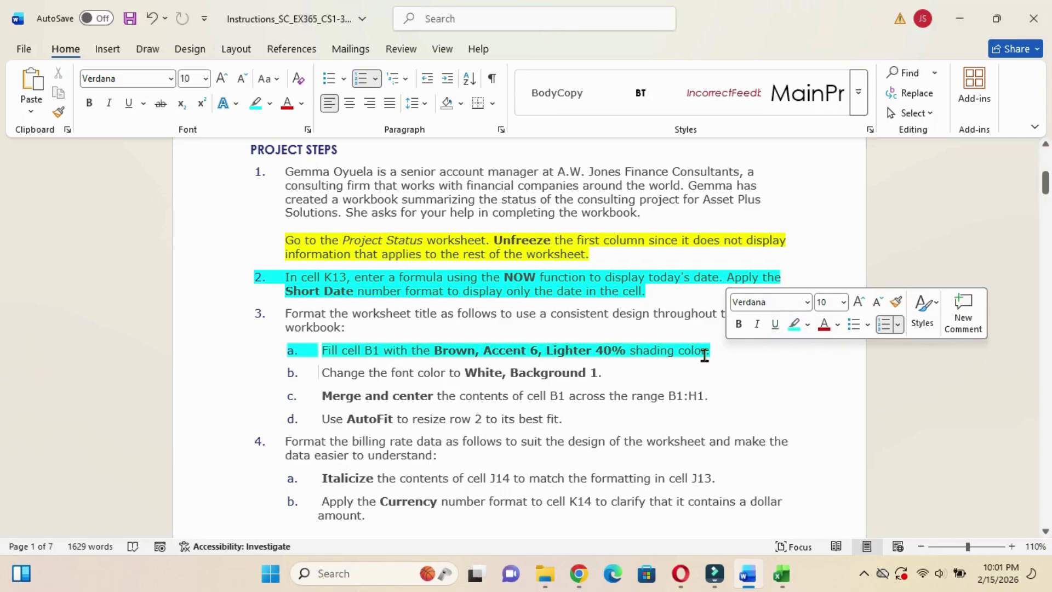
# Switch to Excel and fill title cell B1 with Brown, Accent 6, Lighter 40%, rechecking the colour name in the Word instructions.
pyautogui.moveTo(777, 574)
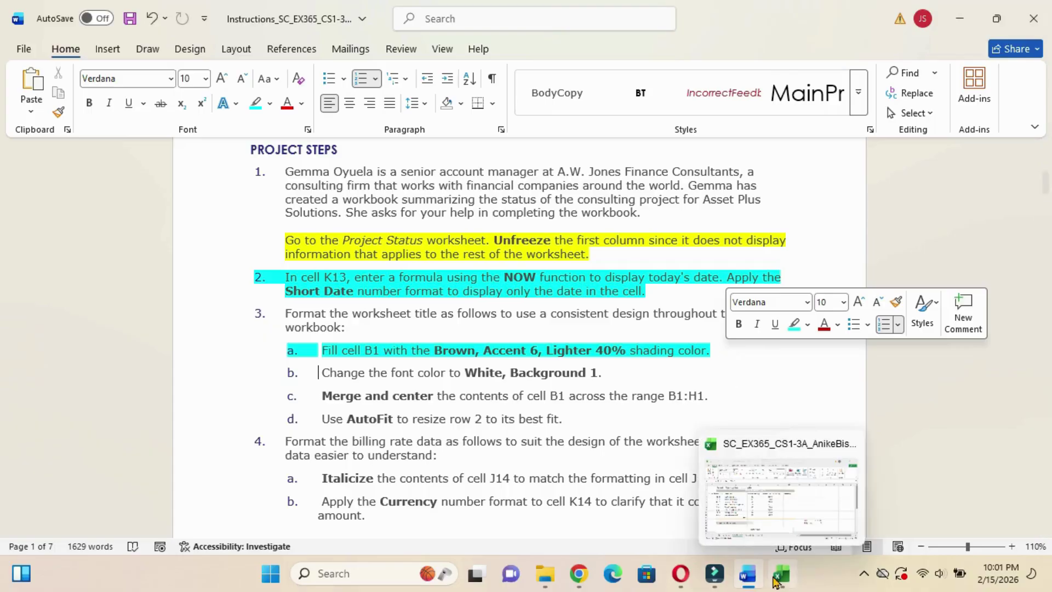
pyautogui.click(760, 497)
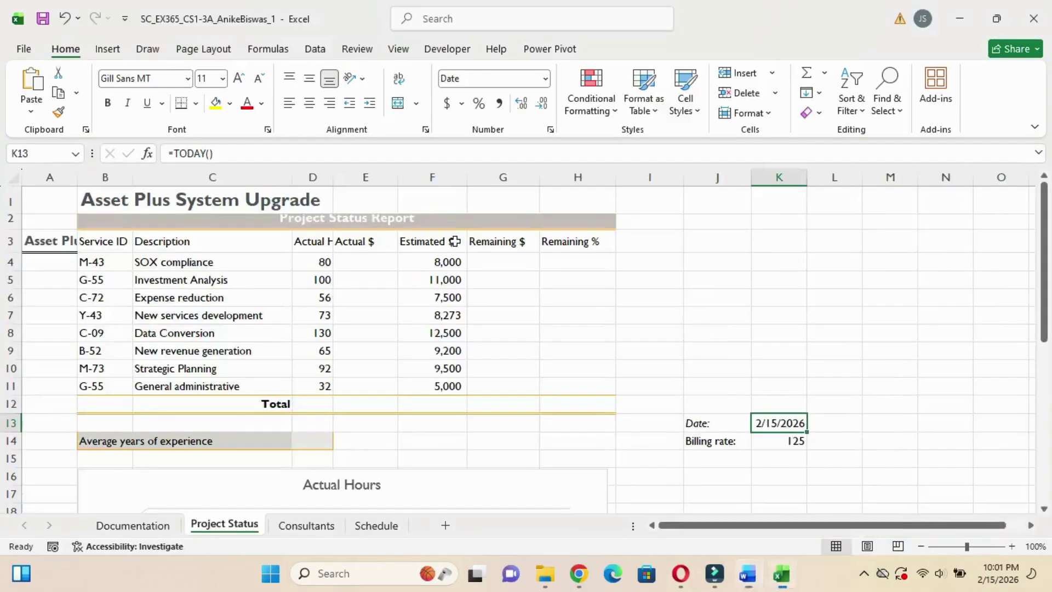
pyautogui.click(99, 204)
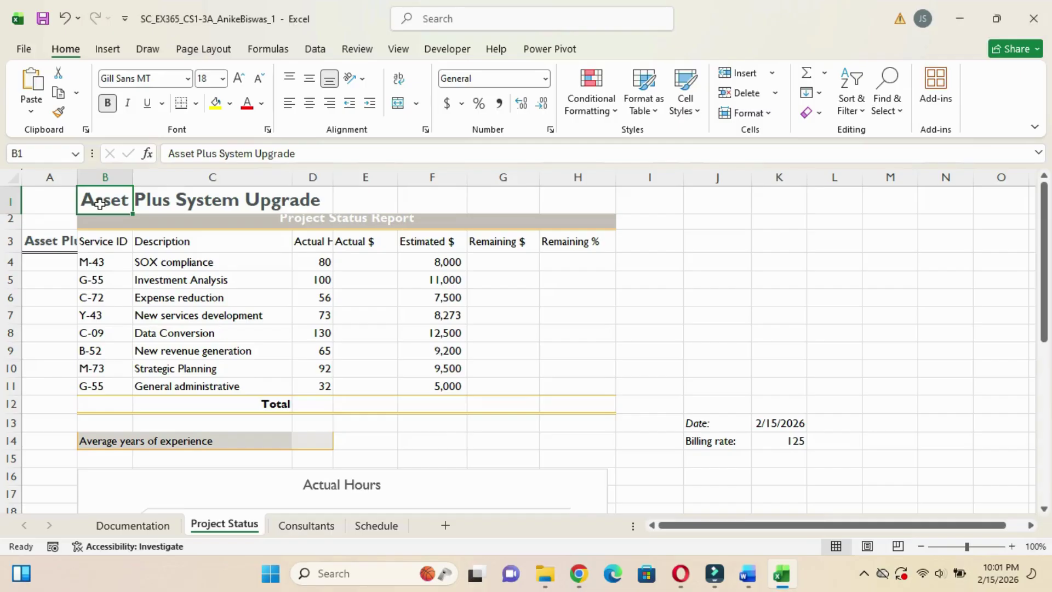
pyautogui.click(231, 105)
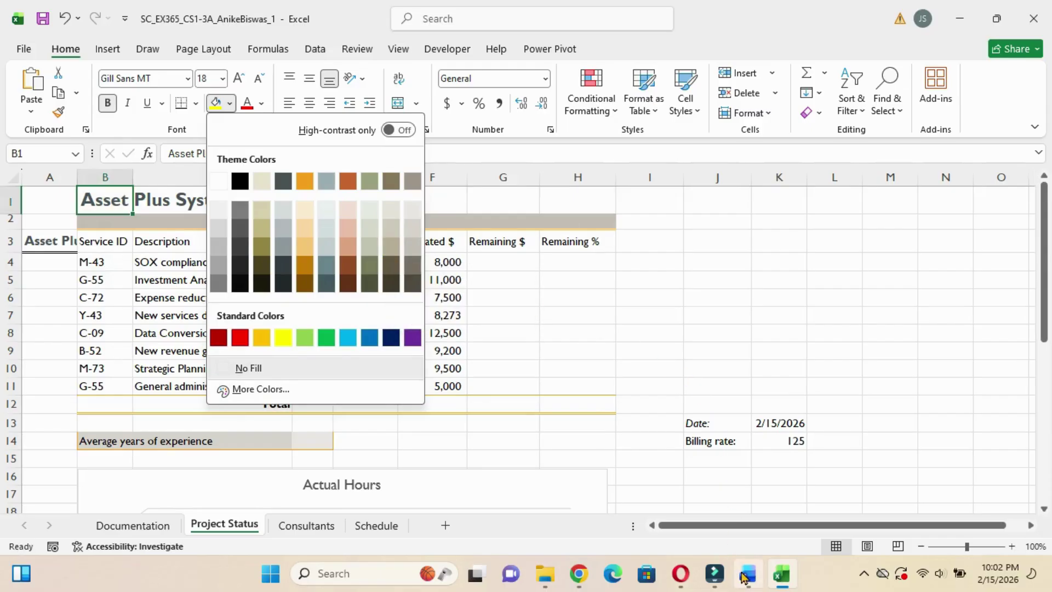
pyautogui.moveTo(749, 574)
pyautogui.click(738, 509)
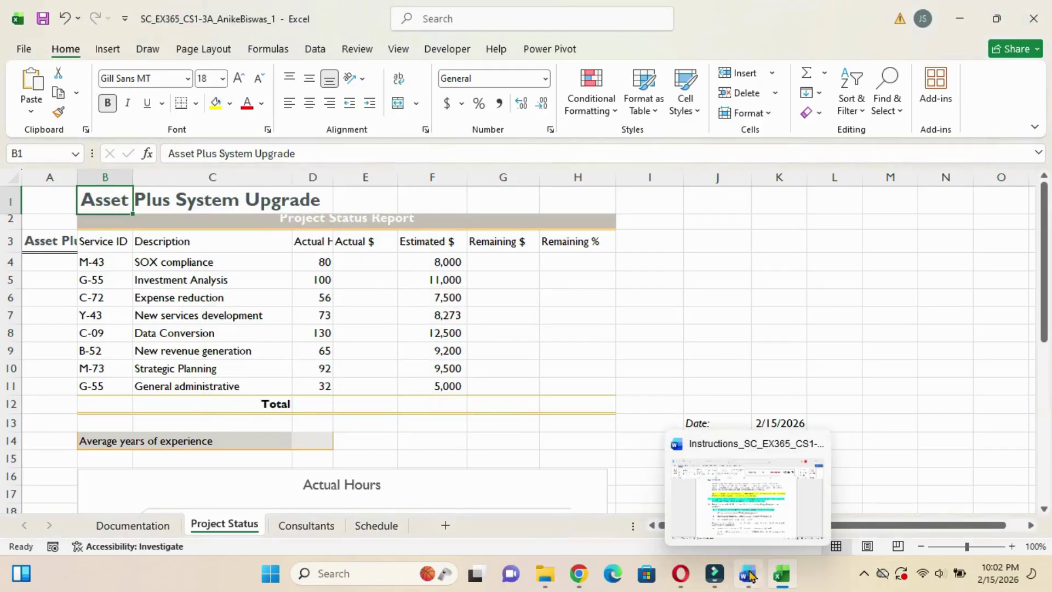
pyautogui.click(746, 504)
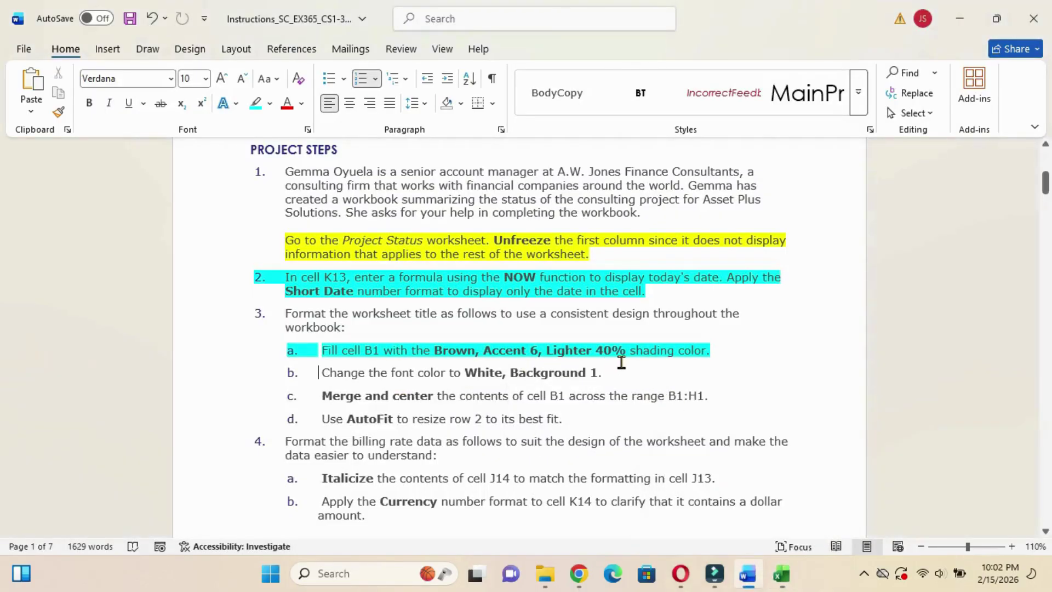
pyautogui.moveTo(782, 573)
pyautogui.click(759, 502)
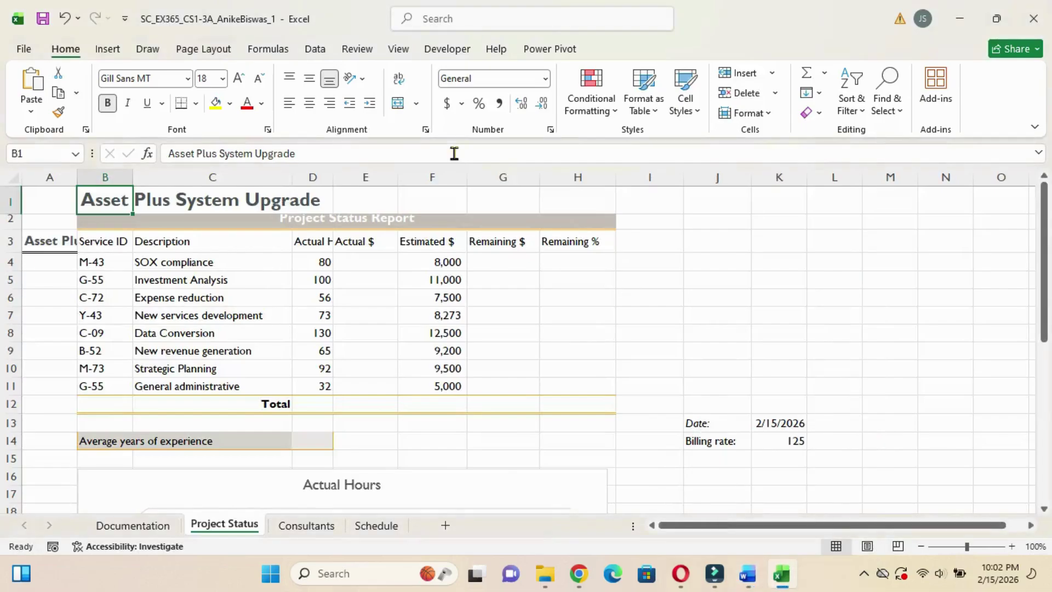
pyautogui.click(231, 104)
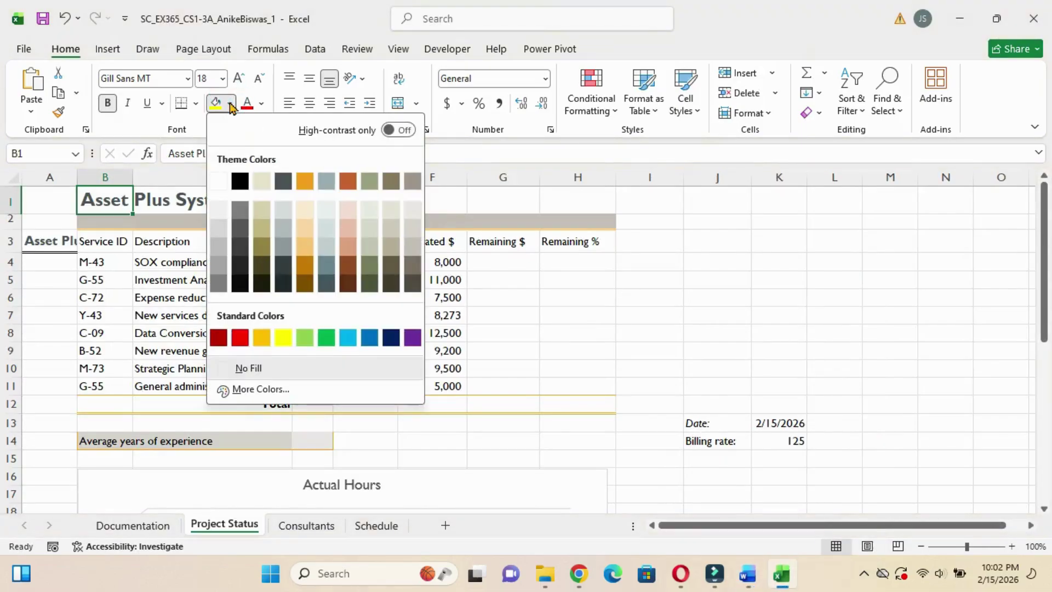
pyautogui.click(412, 249)
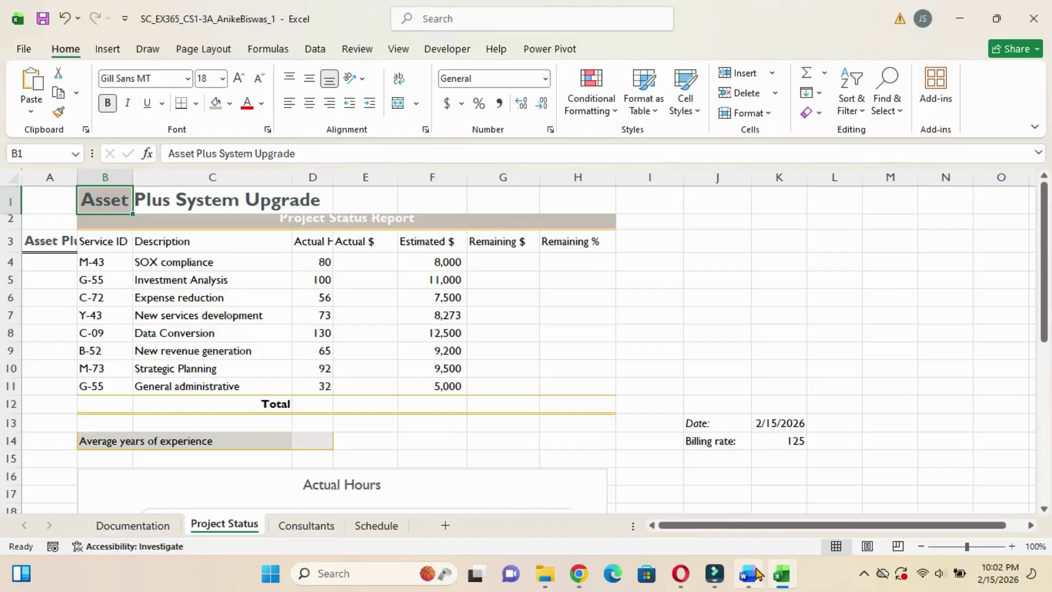
# Switch to the Word instructions and highlight step 3b about the font color in turquoise.
pyautogui.moveTo(748, 573)
pyautogui.click(729, 496)
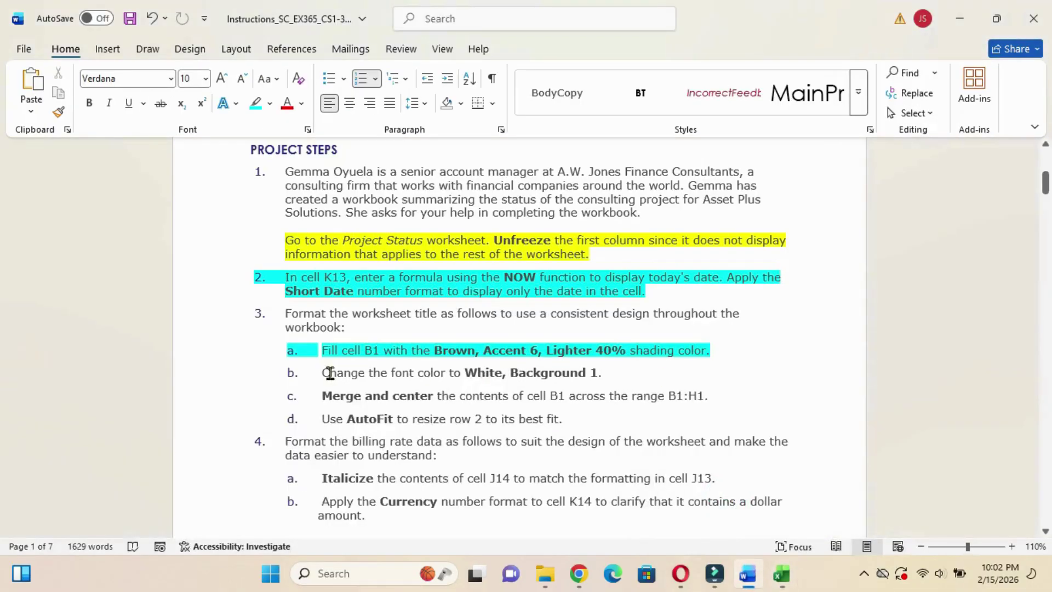
pyautogui.moveTo(320, 373); pyautogui.dragTo(602, 372)
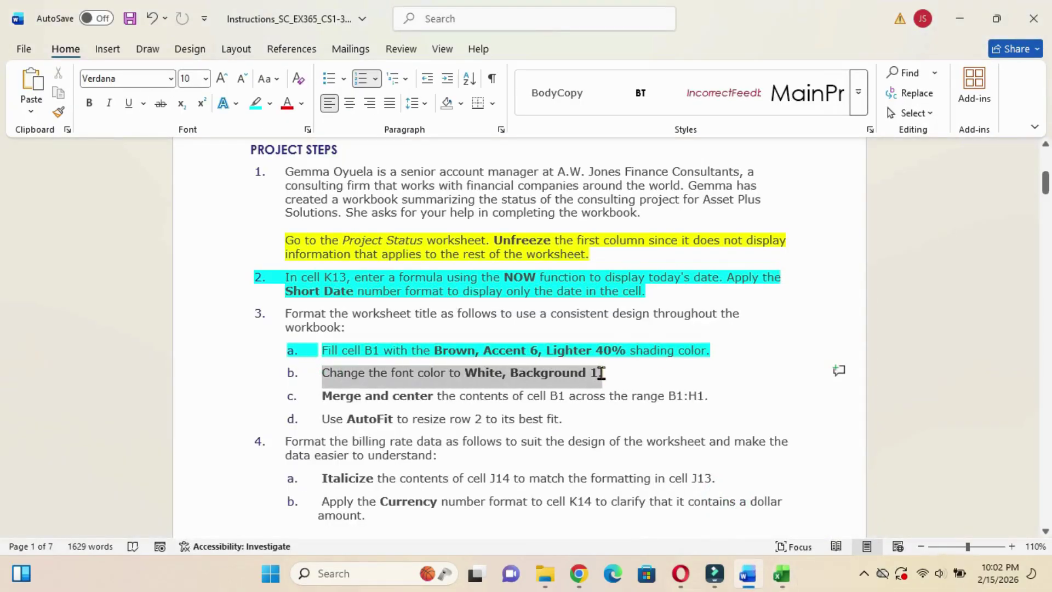
pyautogui.click(668, 347)
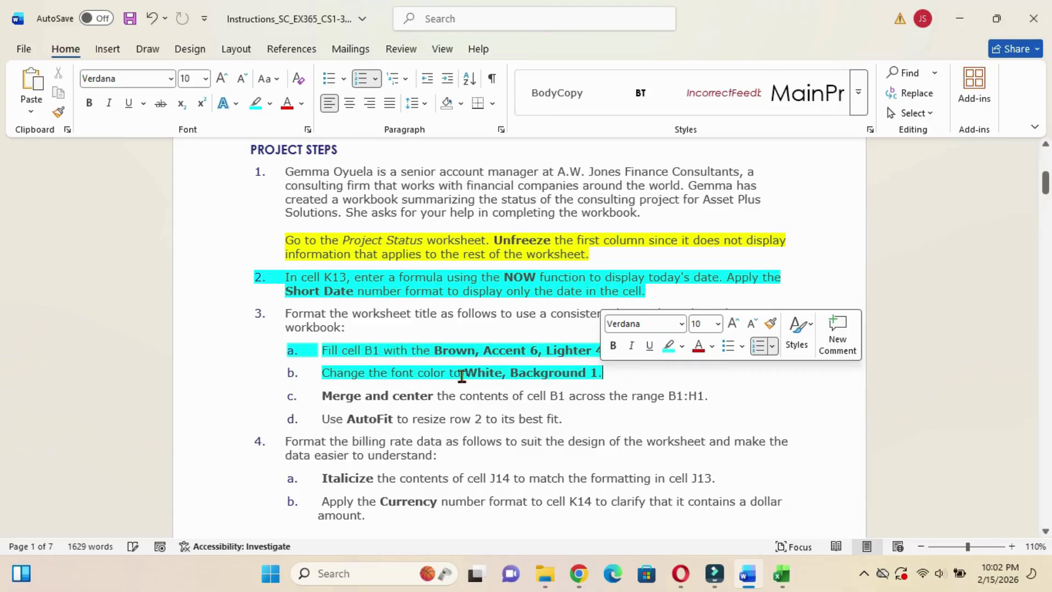
# Switch to the Excel workbook and change the font color of title cell B1 to White, Background 1.
pyautogui.moveTo(780, 570)
pyautogui.click(770, 525)
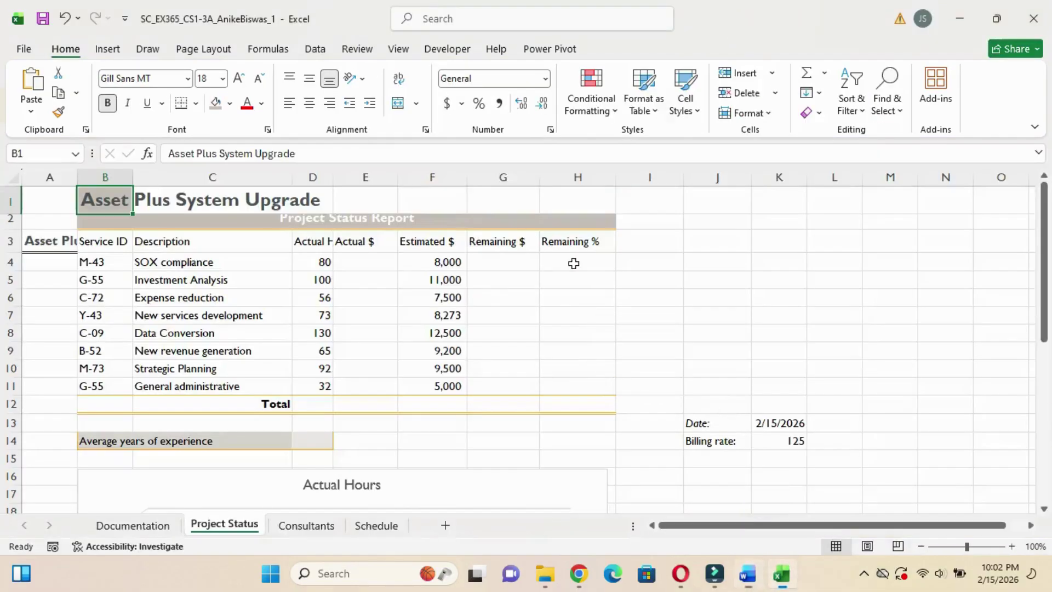
pyautogui.click(264, 104)
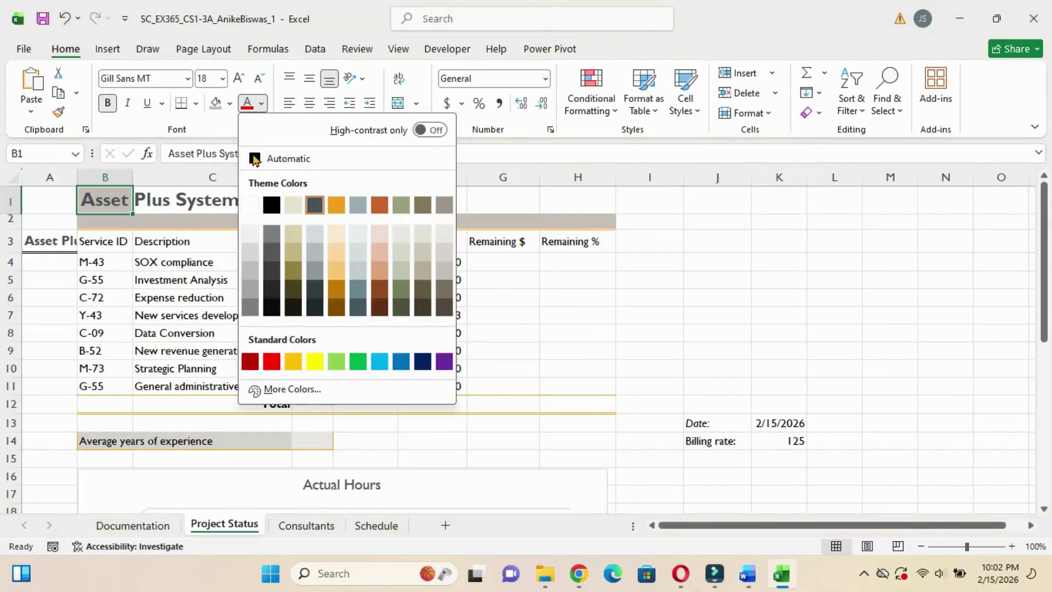
pyautogui.click(250, 207)
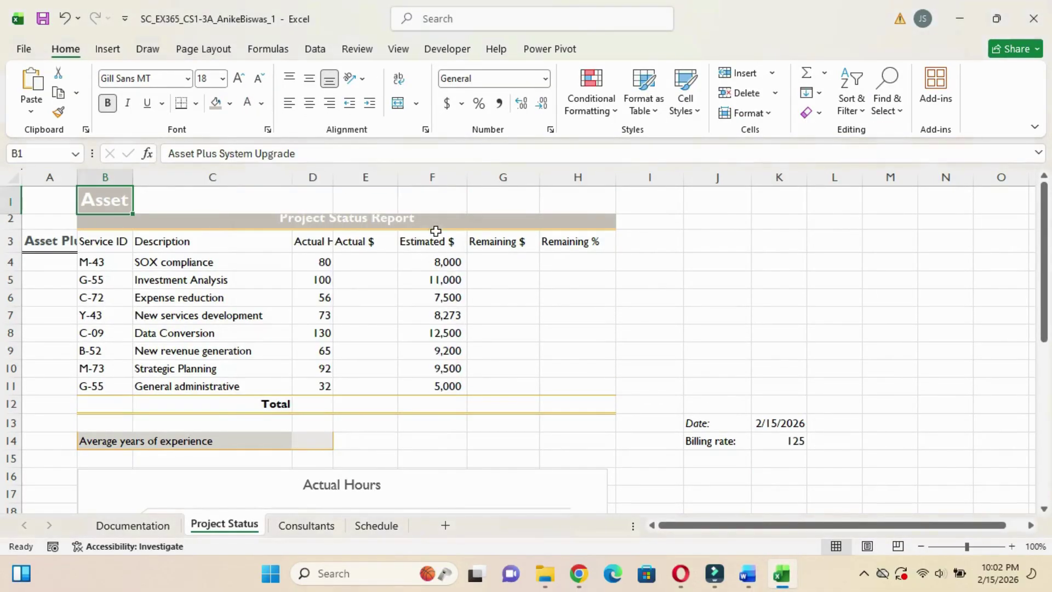
# Switch to the Word instructions and highlight step 3c about merging and centering cell B1 in turquoise.
pyautogui.moveTo(748, 573)
pyautogui.click(718, 463)
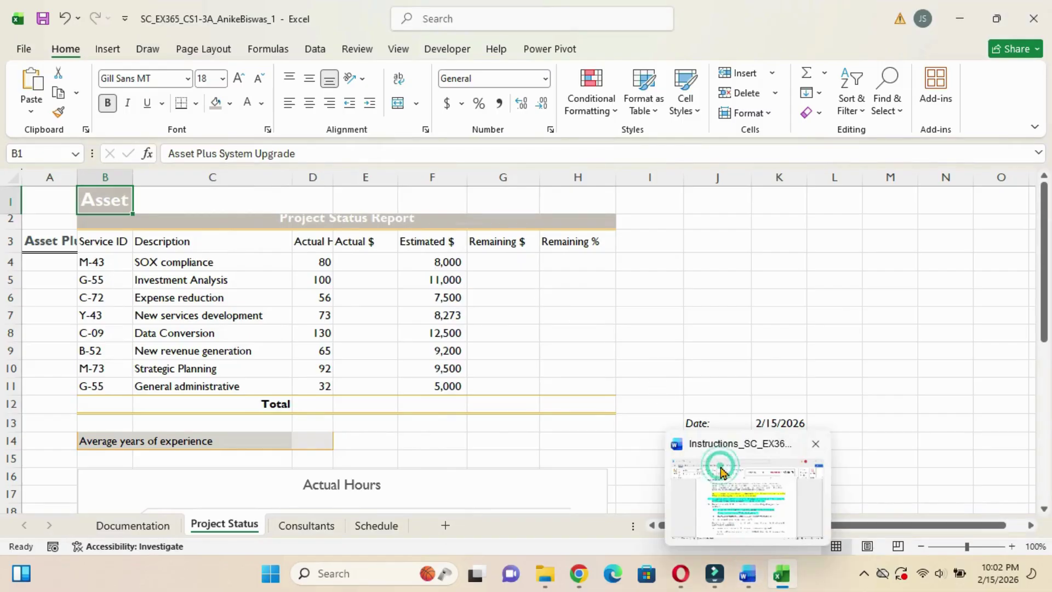
pyautogui.click(321, 395)
pyautogui.moveTo(320, 395); pyautogui.dragTo(721, 397)
pyautogui.click(789, 372)
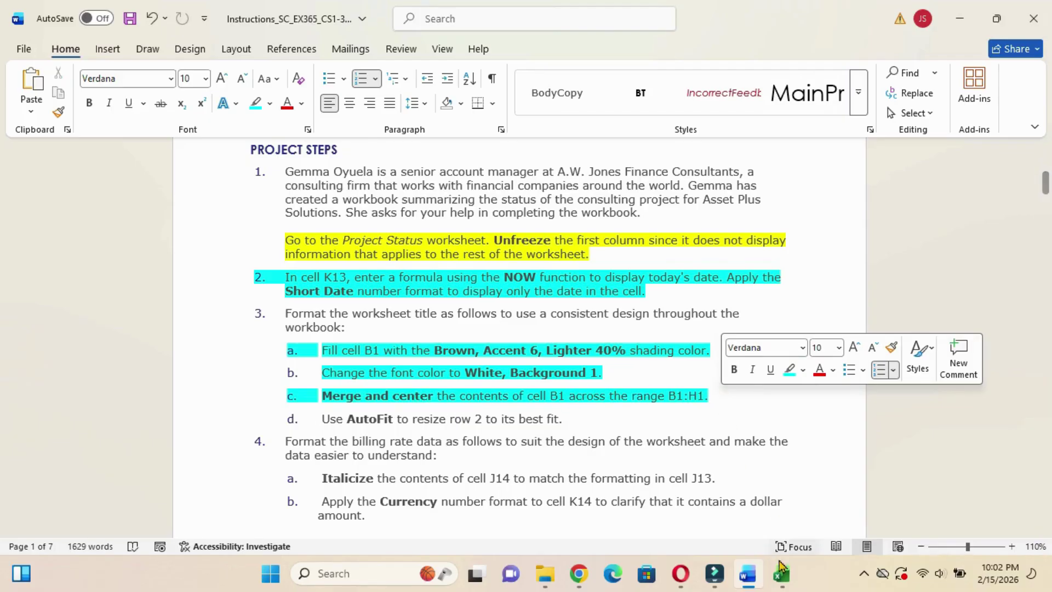
# Switch to the Excel workbook and merge and center the title across the range B1:H1.
pyautogui.moveTo(776, 579)
pyautogui.click(750, 489)
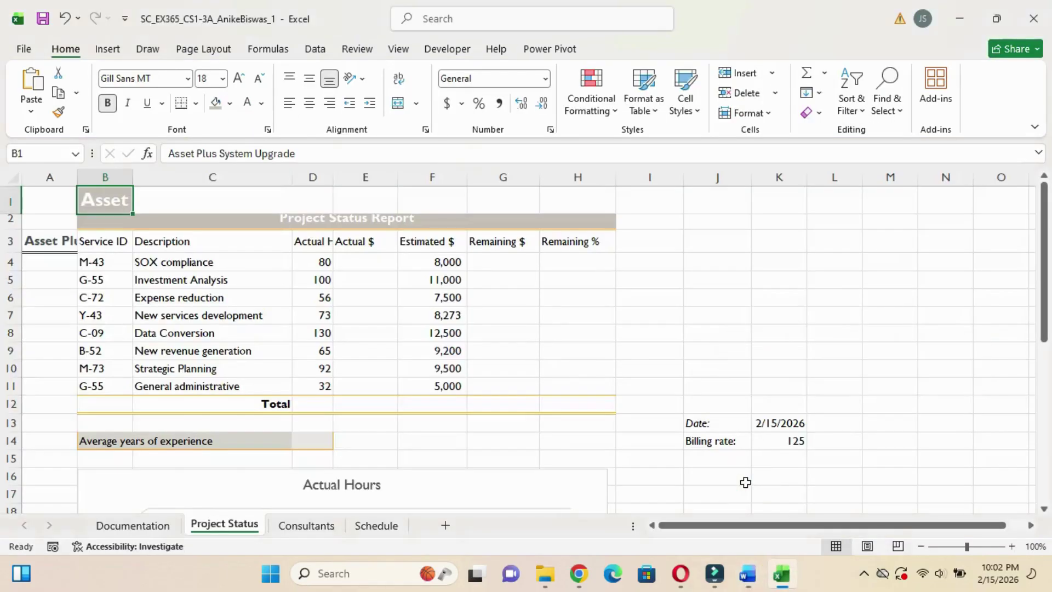
pyautogui.moveTo(121, 200); pyautogui.dragTo(585, 204)
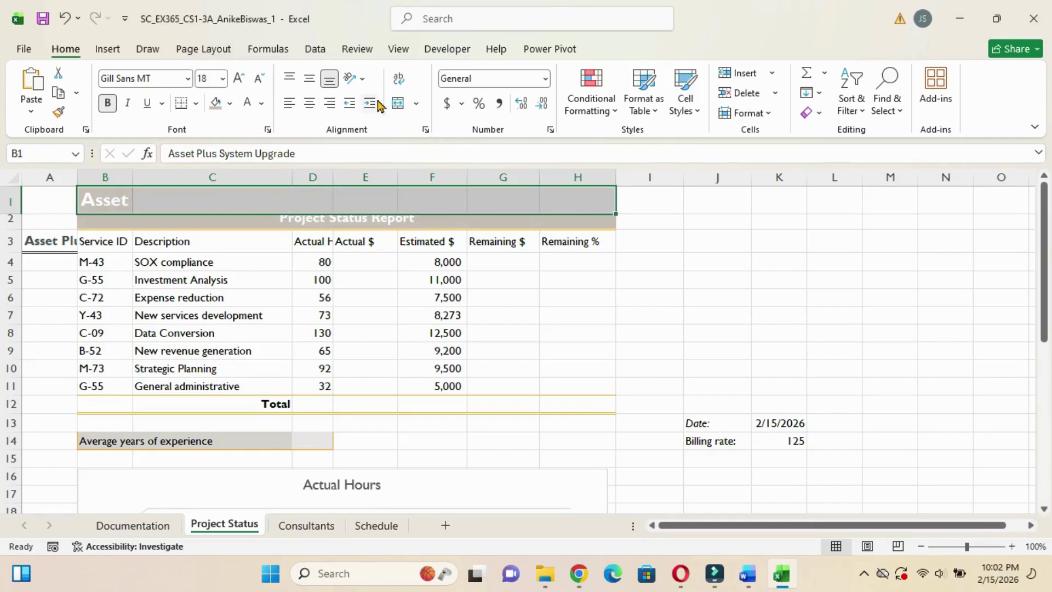
pyautogui.click(416, 103)
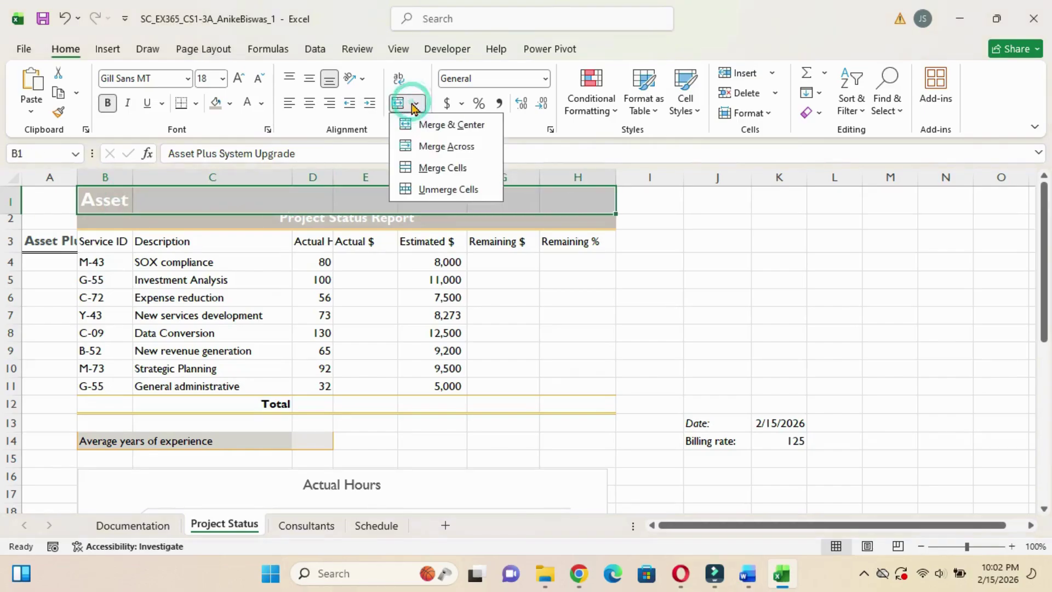
pyautogui.click(439, 127)
# Switch to the Word instructions and highlight step 3d about using AutoFit on row 2 in turquoise.
pyautogui.moveTo(748, 573)
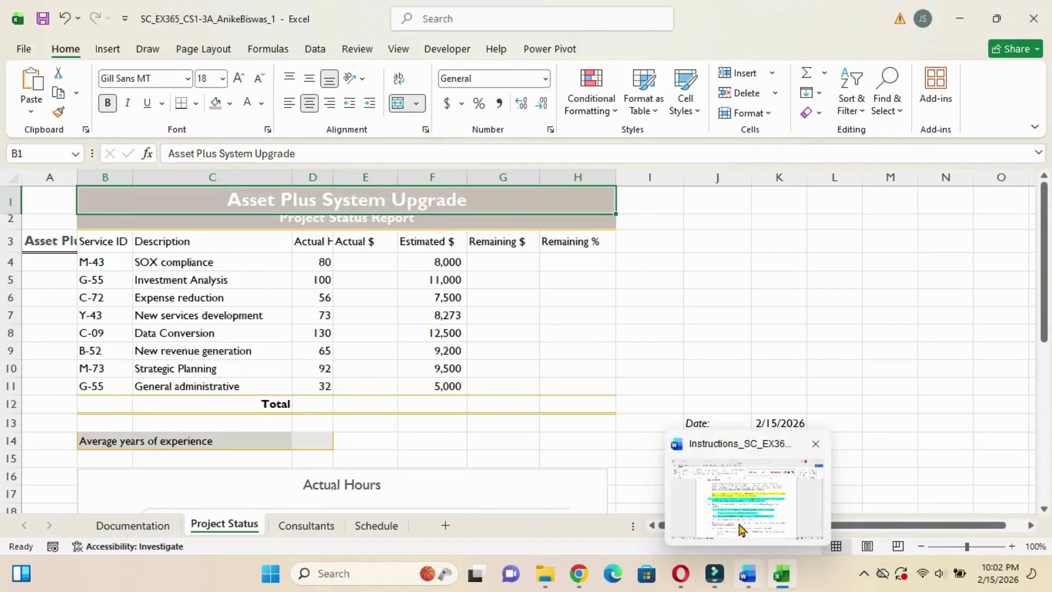
pyautogui.click(735, 482)
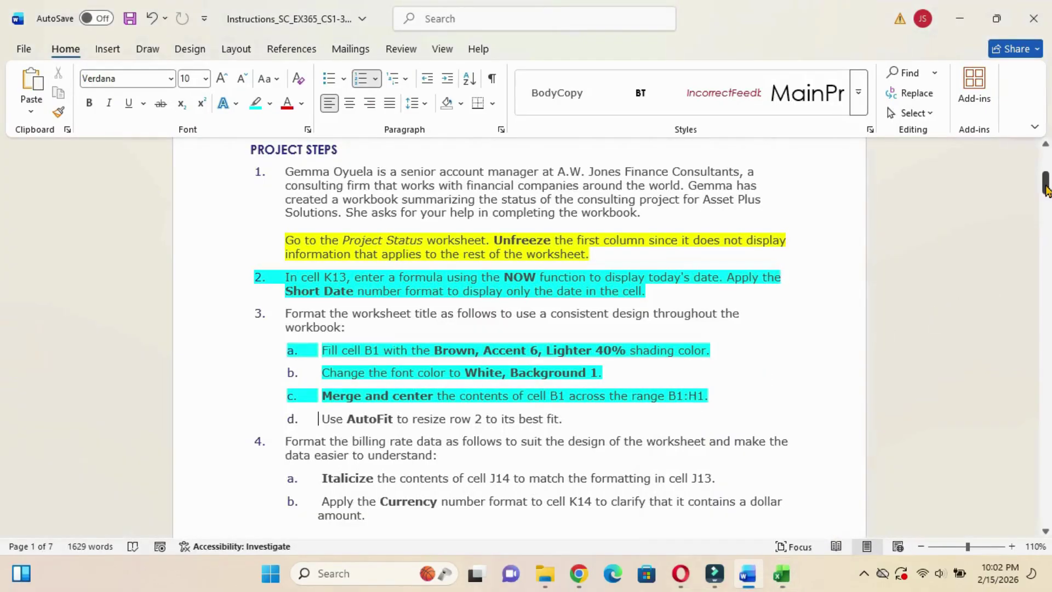
pyautogui.moveTo(1043, 185); pyautogui.dragTo(1044, 197)
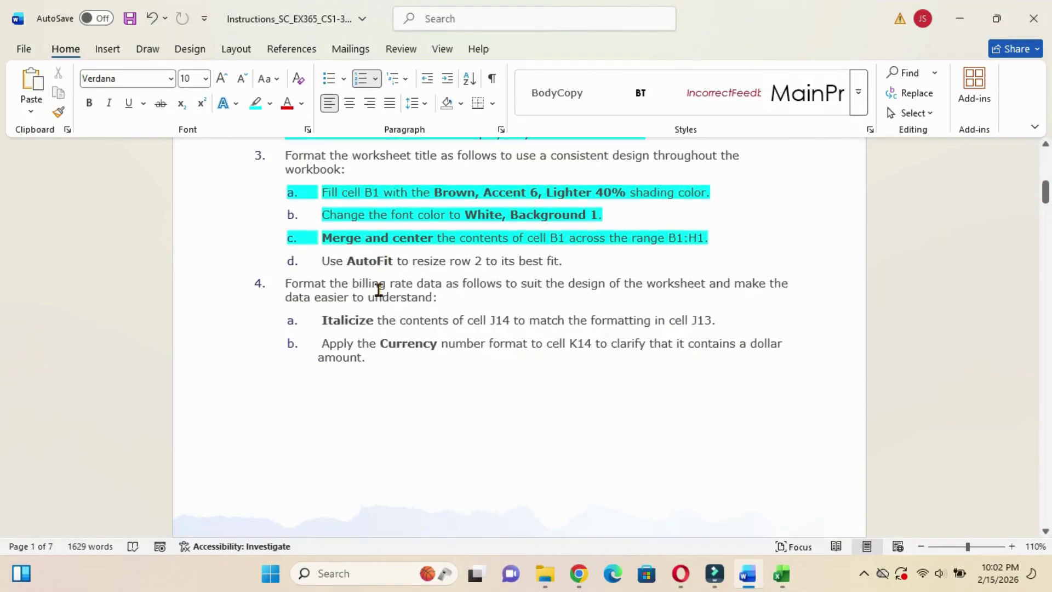
pyautogui.moveTo(320, 260); pyautogui.dragTo(587, 268)
pyautogui.click(654, 241)
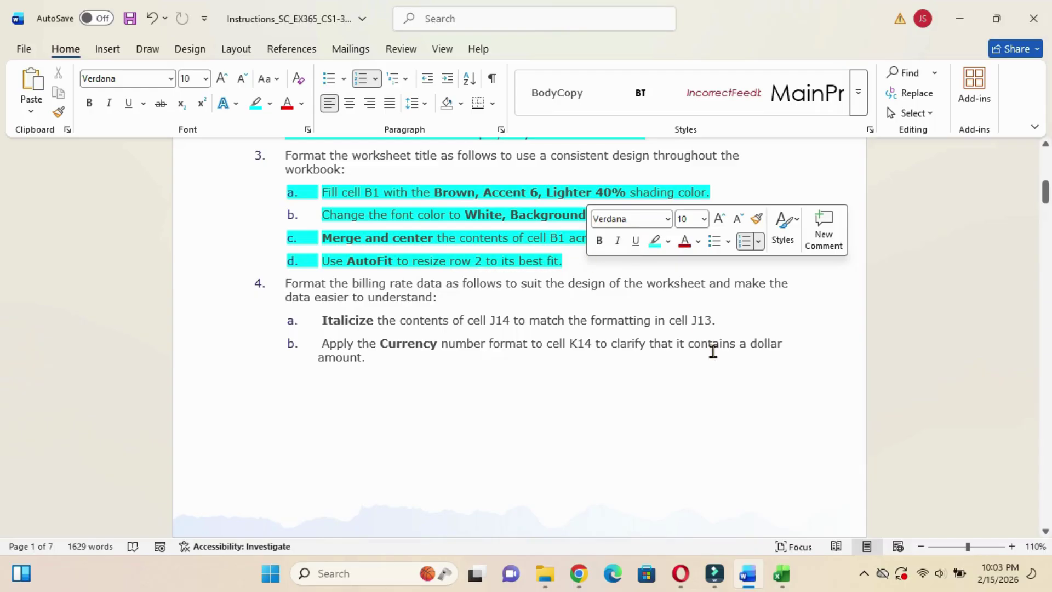
# Switch to the Excel workbook, select row 2 of the Project Status worksheet and try AutoFit Column Width on it.
pyautogui.moveTo(781, 573)
pyautogui.click(754, 484)
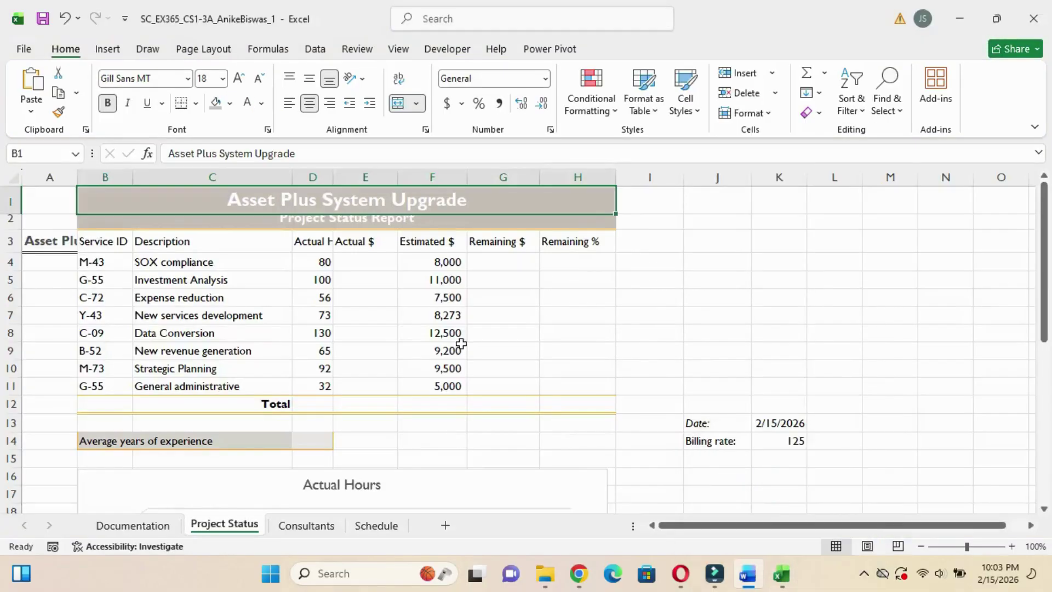
pyautogui.click(11, 218)
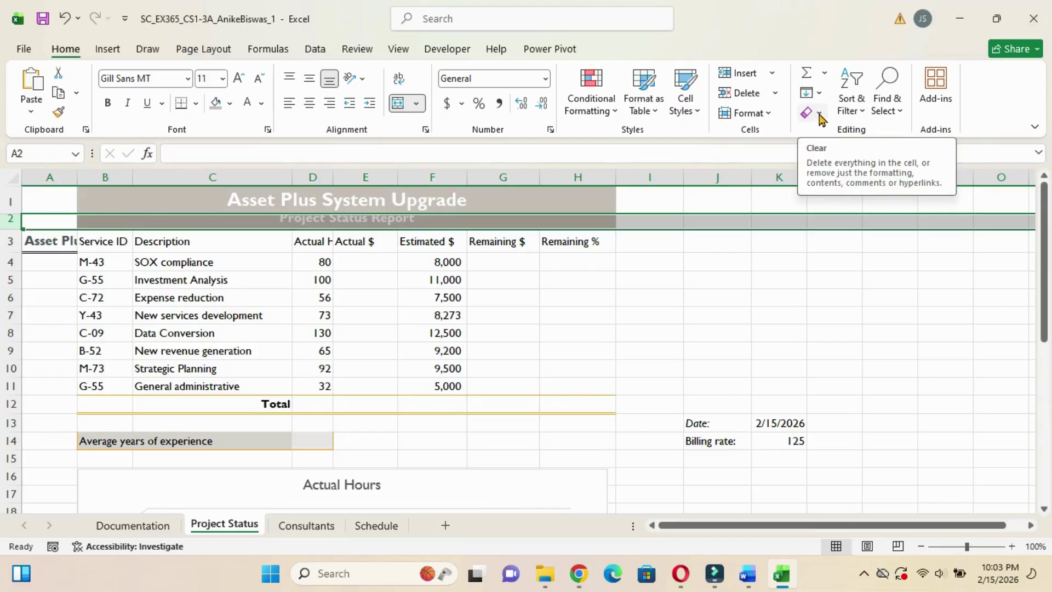
pyautogui.click(769, 114)
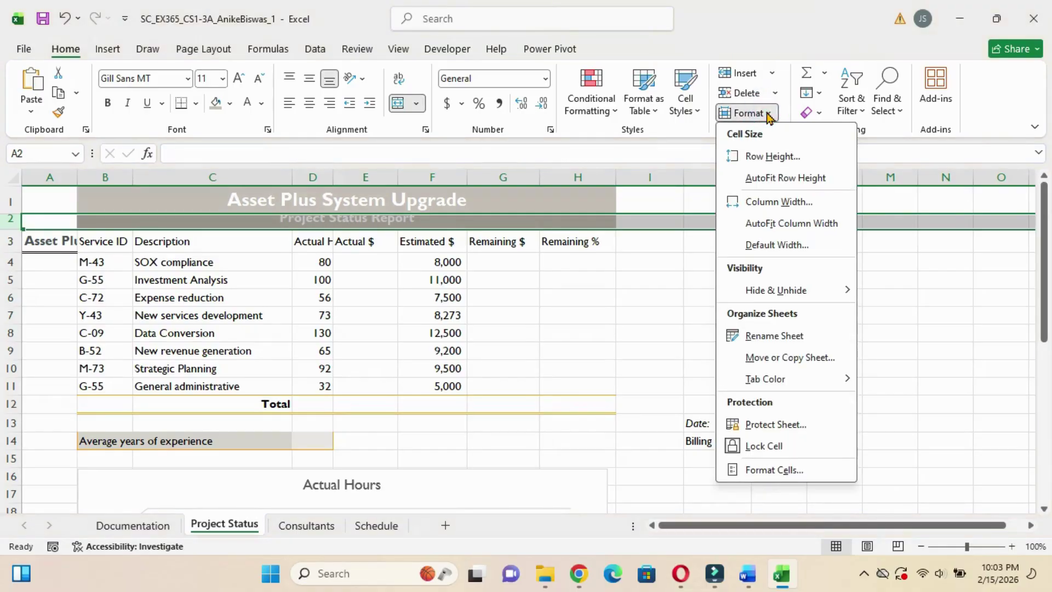
pyautogui.click(796, 221)
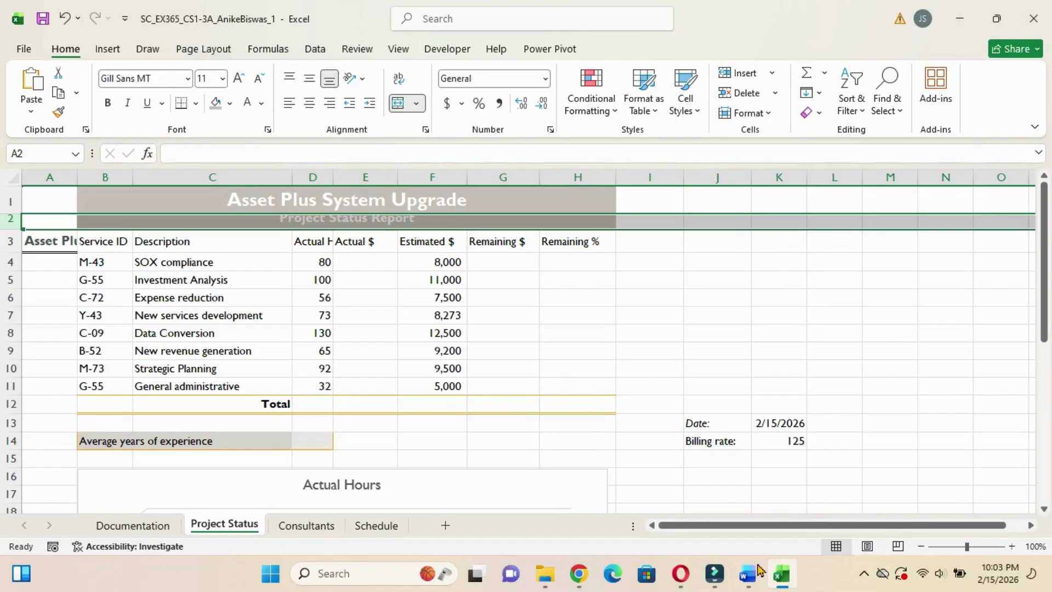
# Recheck step 3d in the Word instructions and apply AutoFit Row Height to row 2 in Excel.
pyautogui.moveTo(750, 573)
pyautogui.click(740, 488)
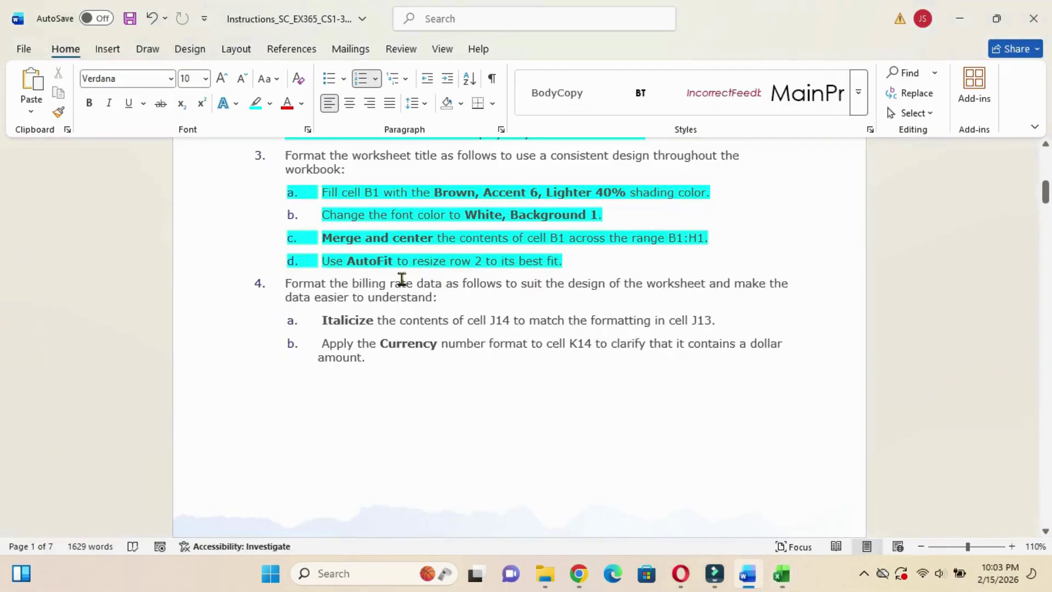
pyautogui.moveTo(782, 573)
pyautogui.click(764, 482)
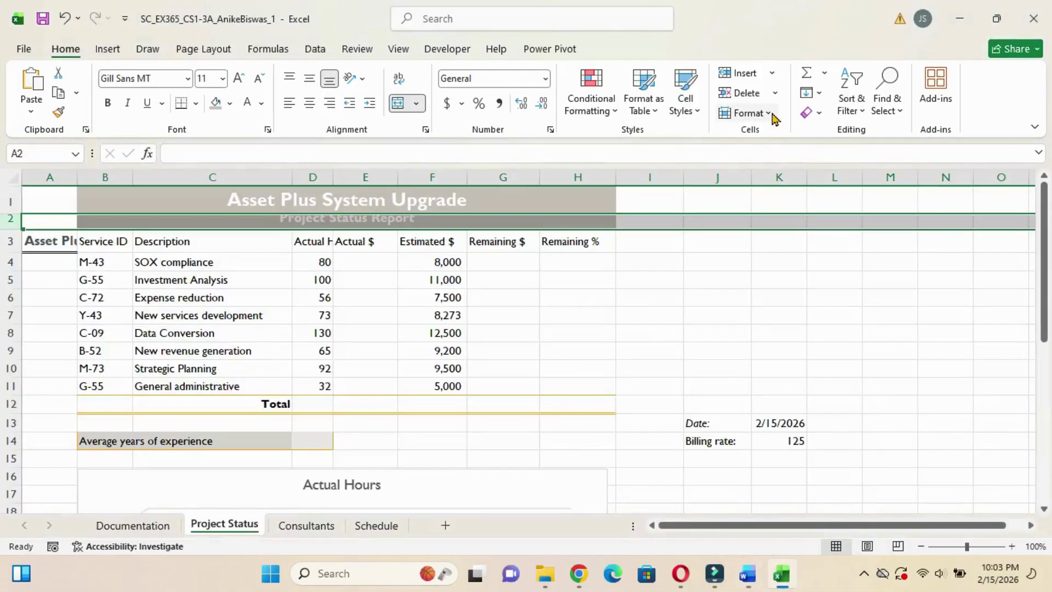
pyautogui.click(770, 113)
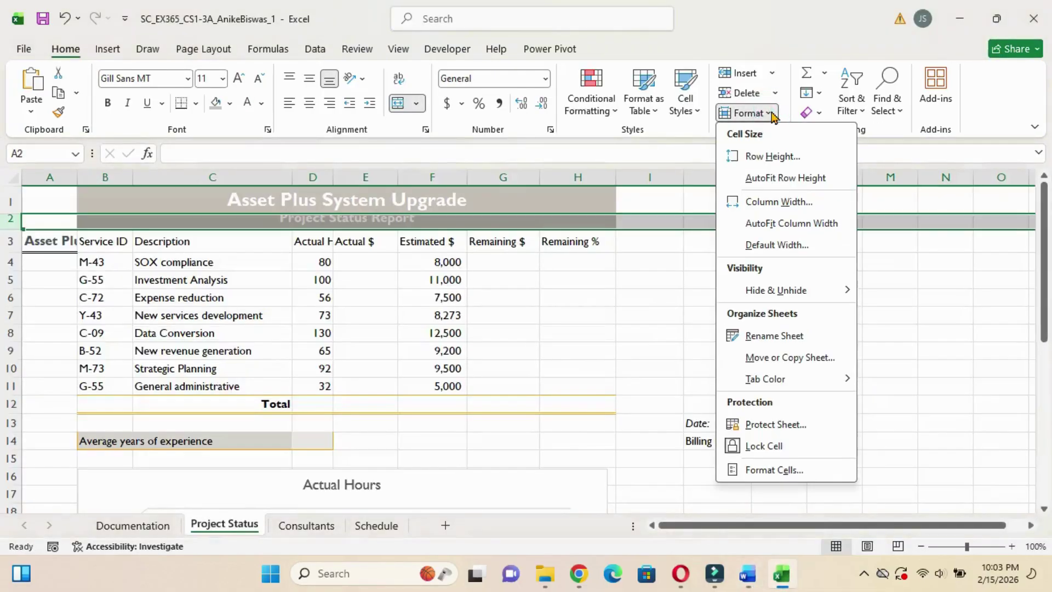
pyautogui.click(784, 179)
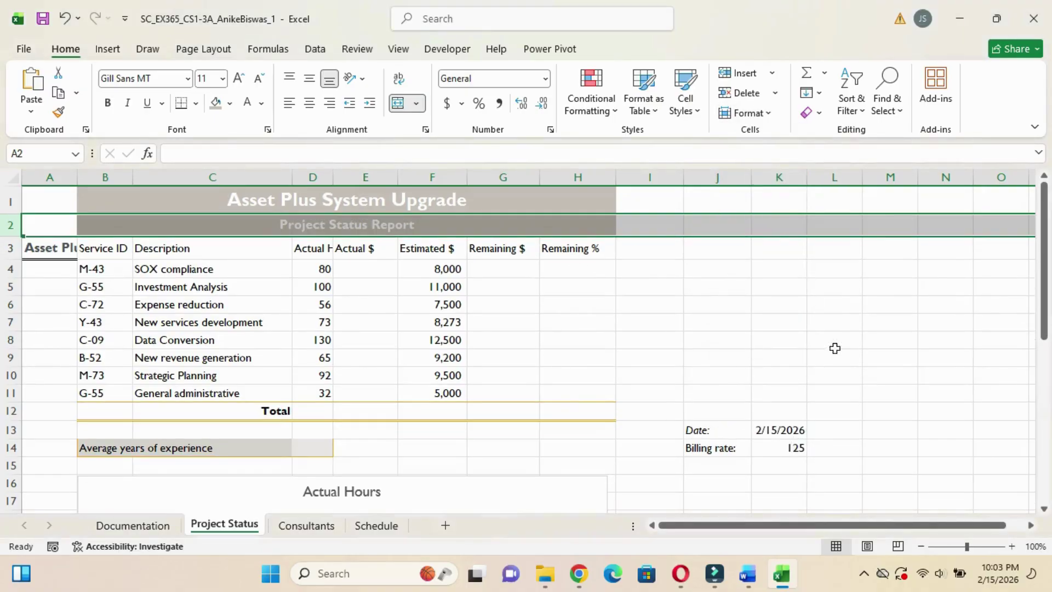
# Switch to the Word instructions and highlight step 4a about italicizing cell J14 in turquoise.
pyautogui.moveTo(748, 573)
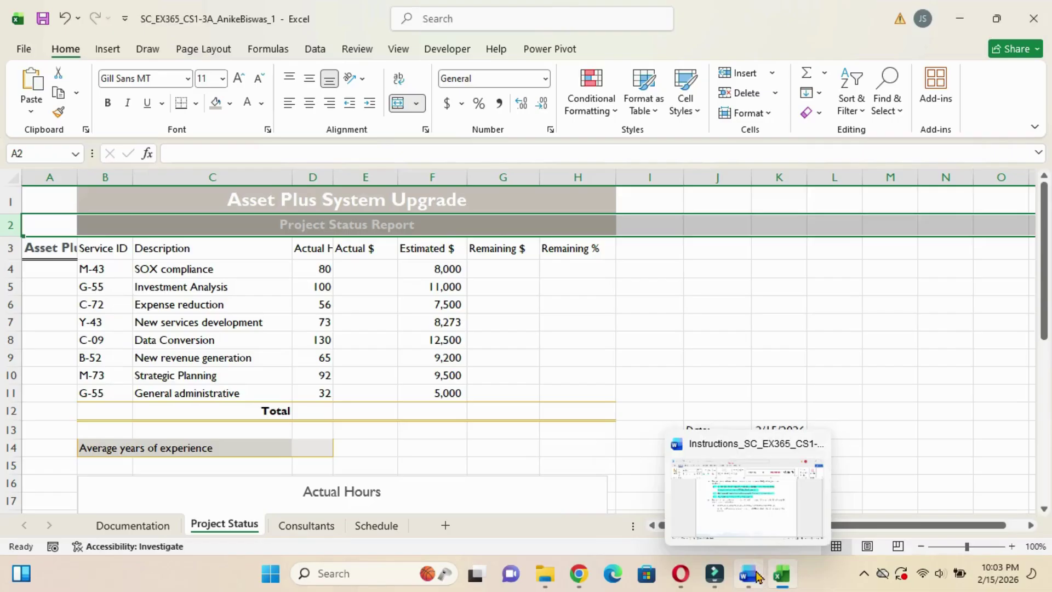
pyautogui.click(740, 481)
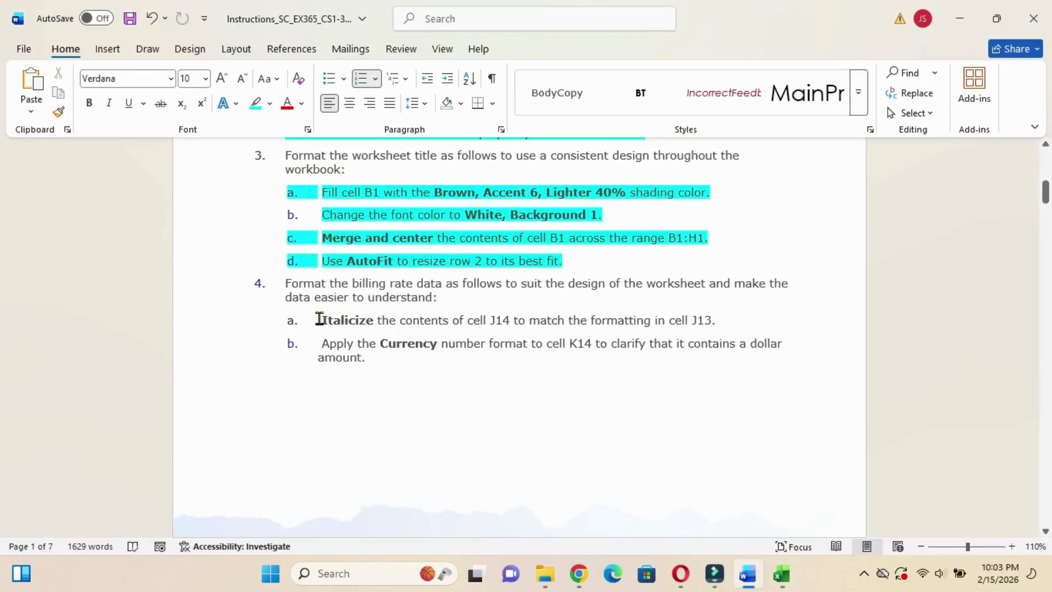
pyautogui.moveTo(320, 318); pyautogui.dragTo(773, 322)
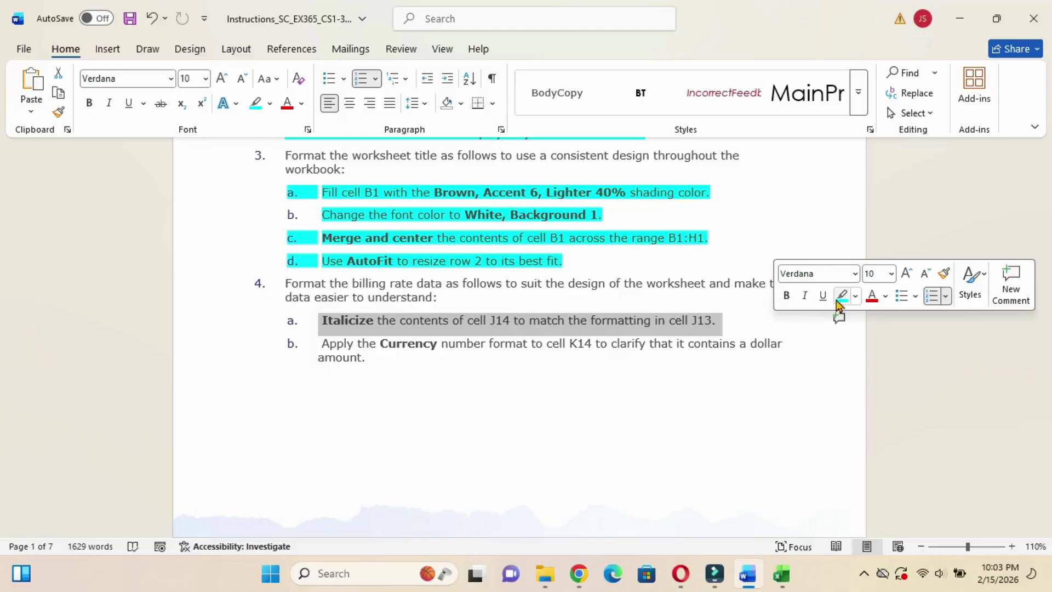
pyautogui.click(839, 299)
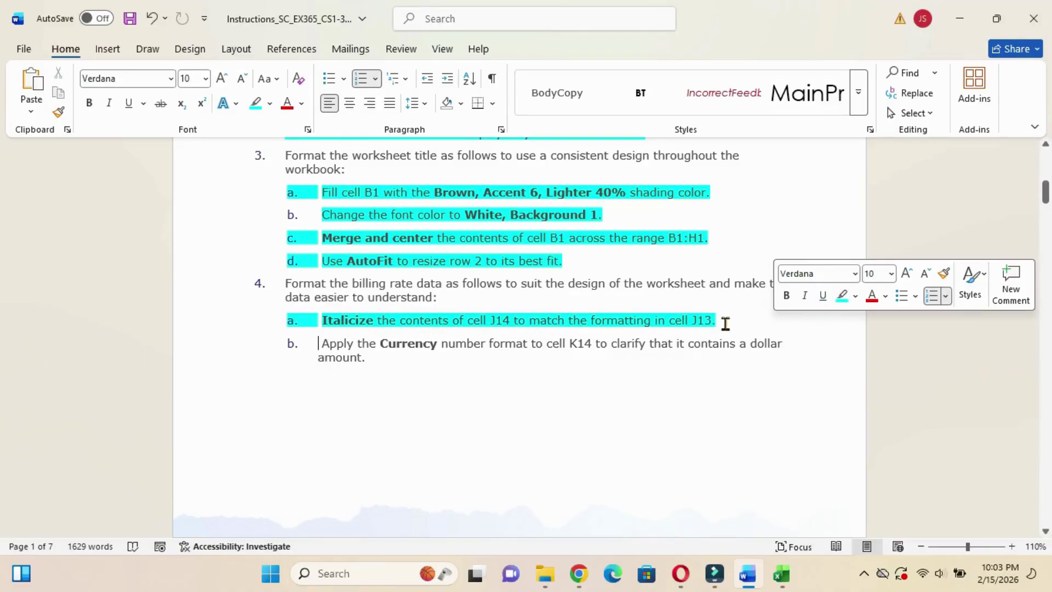
# Switch to the Excel workbook and italicize the billing rate label in cell J14.
pyautogui.moveTo(781, 574)
pyautogui.click(758, 500)
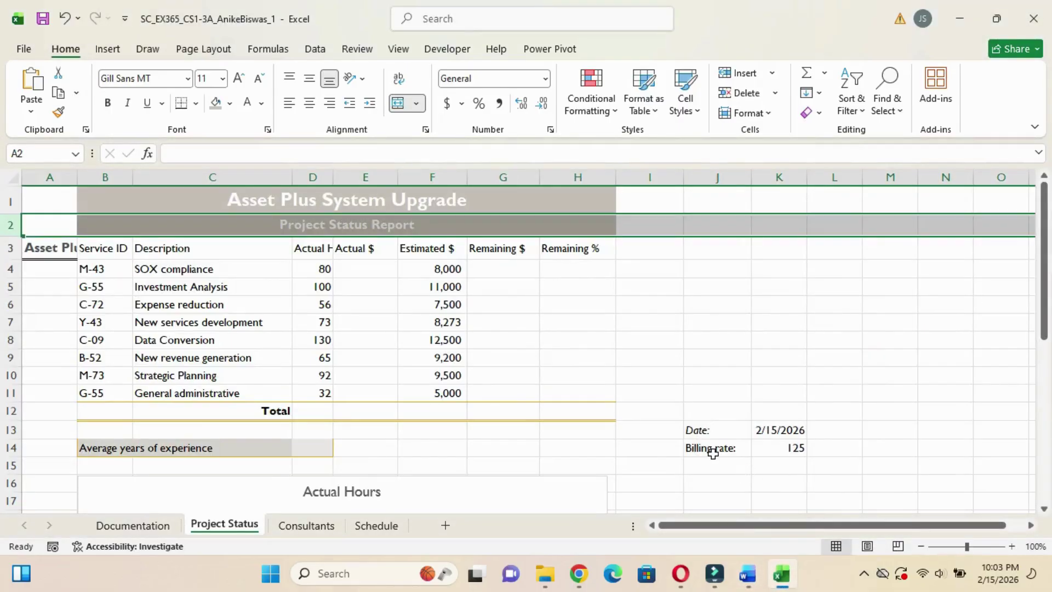
pyautogui.click(723, 456)
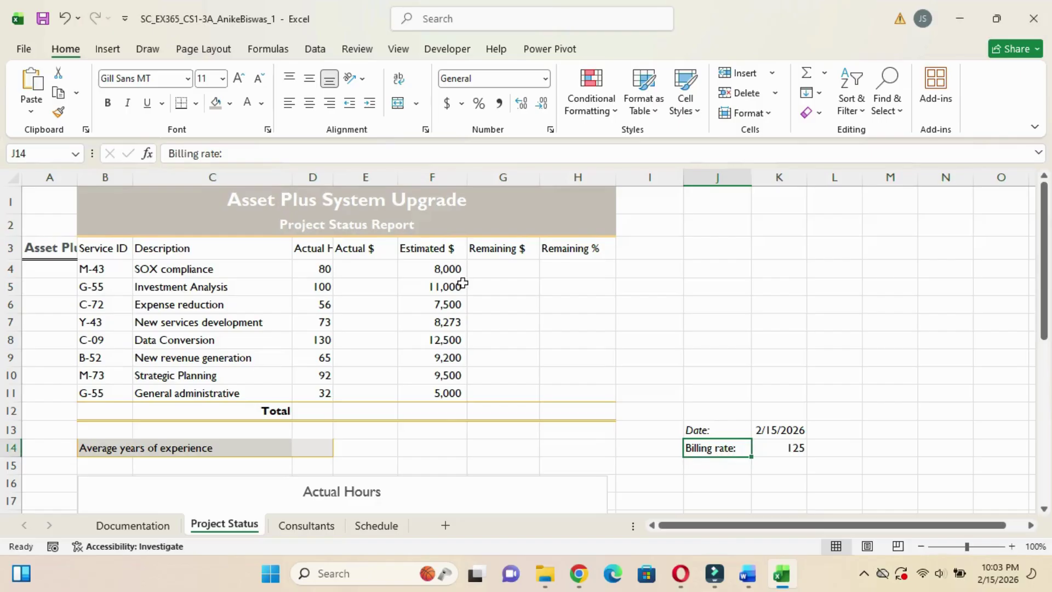
pyautogui.click(128, 104)
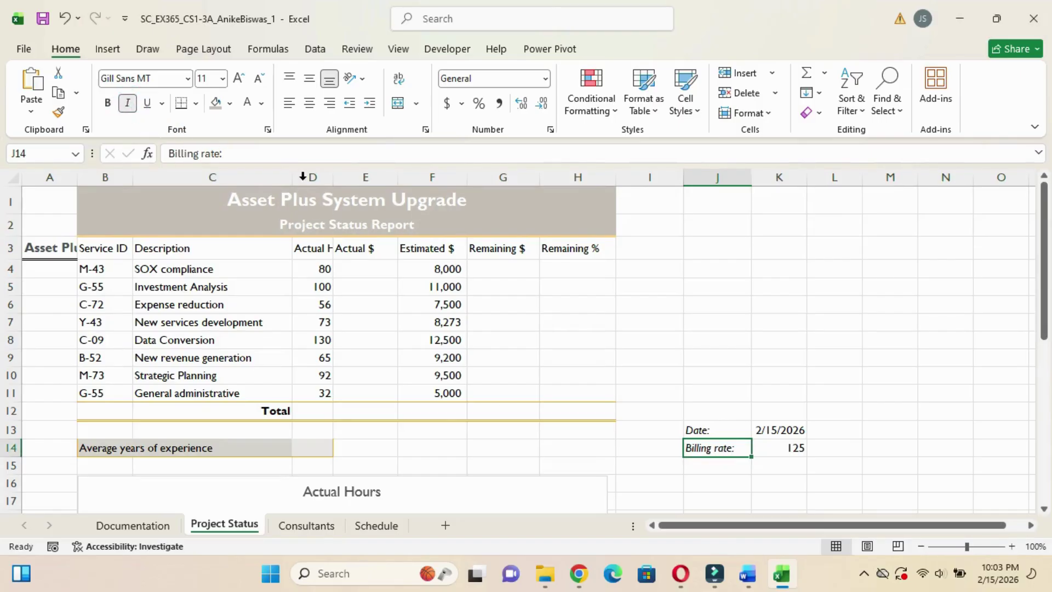
# Switch to the Word instructions and highlight step 4b about the Currency format for cell K14 in turquoise.
pyautogui.moveTo(748, 573)
pyautogui.click(742, 510)
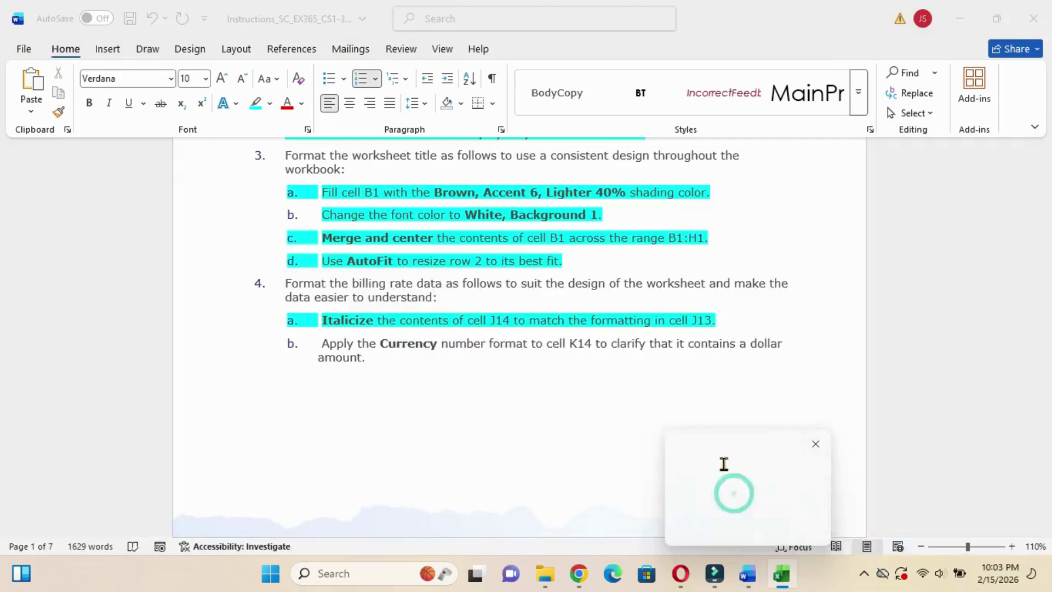
pyautogui.moveTo(322, 343); pyautogui.dragTo(376, 356)
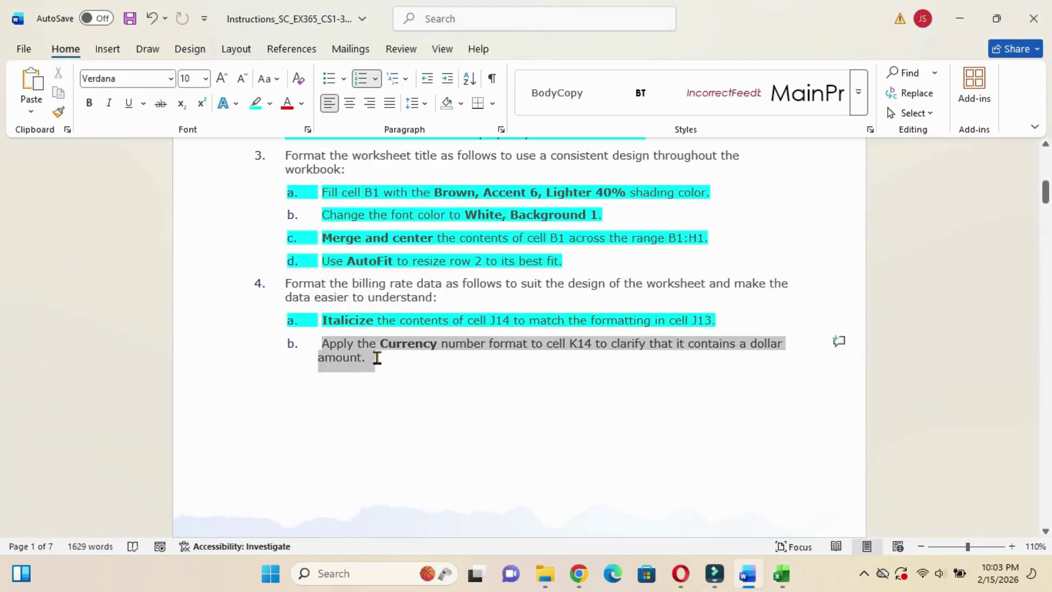
pyautogui.click(440, 335)
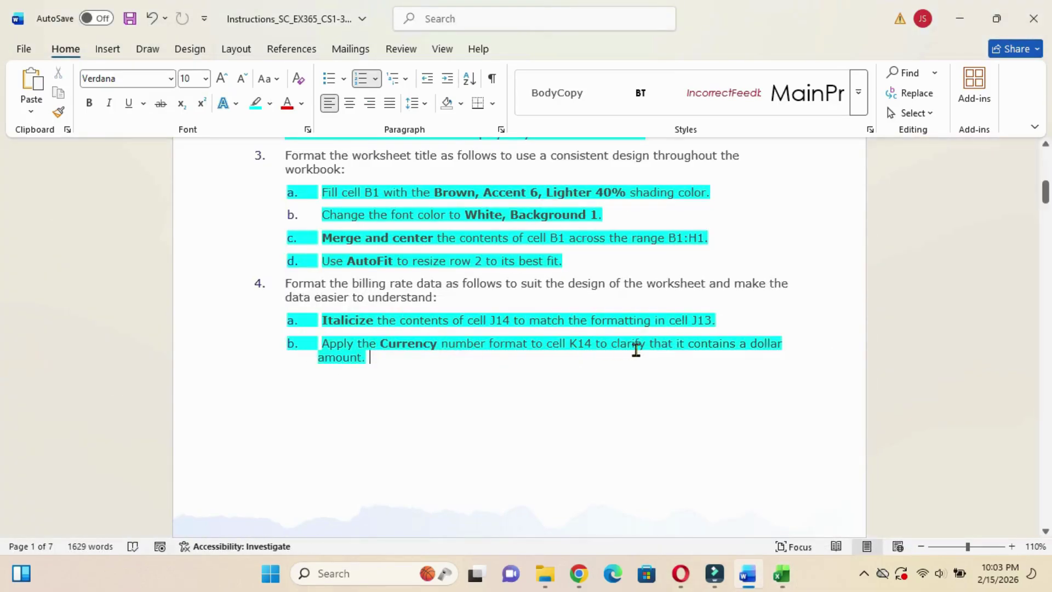
# Switch to the Excel workbook and format the billing rate in K14 as Accounting with a dollar sign and no decimal places.
pyautogui.moveTo(783, 573)
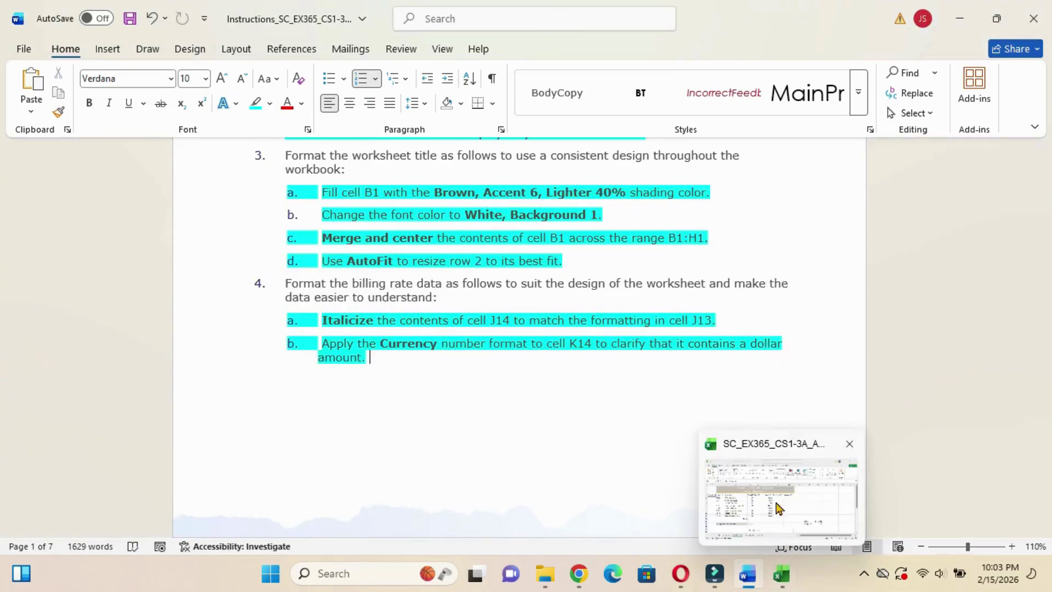
pyautogui.click(790, 471)
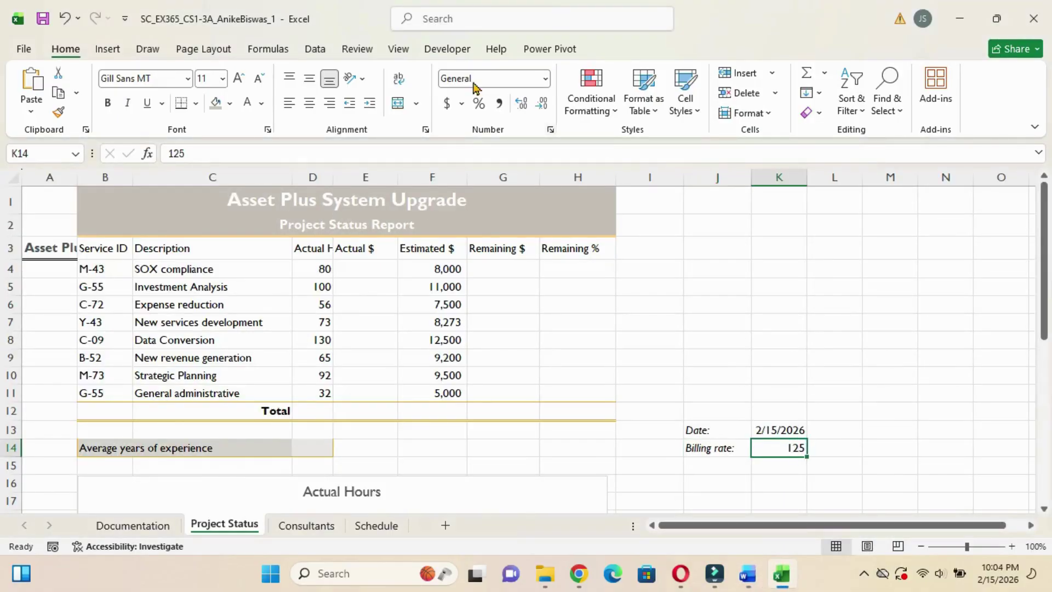
pyautogui.click(446, 106)
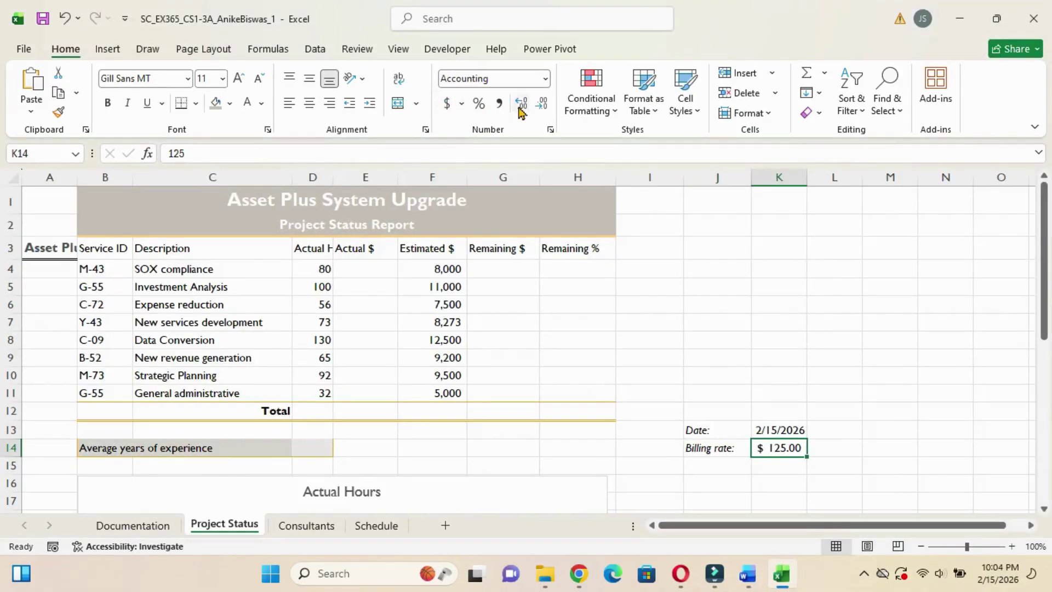
pyautogui.click(541, 107)
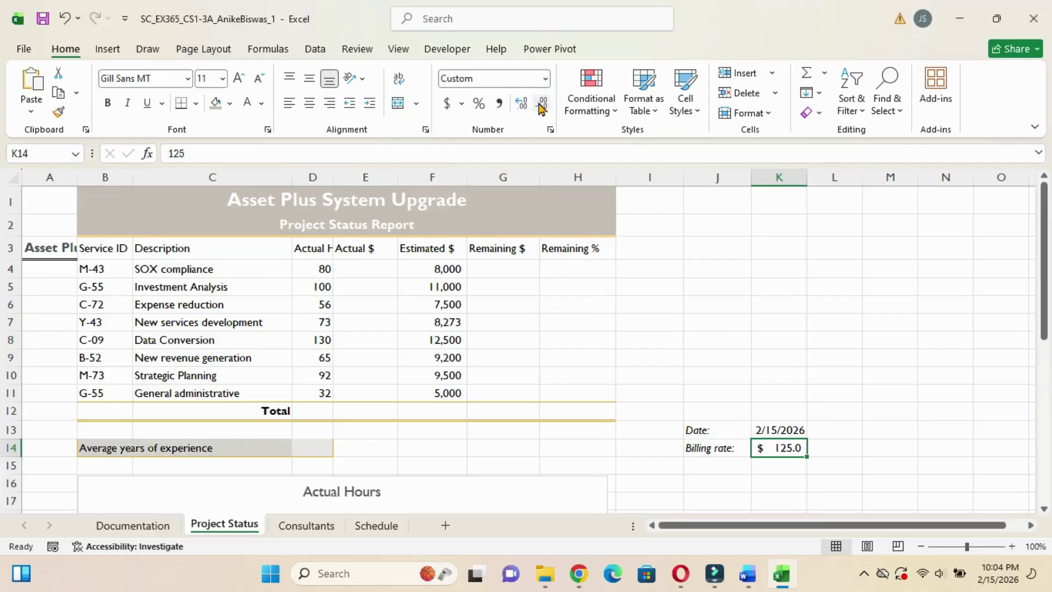
pyautogui.click(541, 107)
# Switch to the Word instructions and highlight step 5a about merging the range A3:A12 in turquoise.
pyautogui.moveTo(748, 574)
pyautogui.click(736, 496)
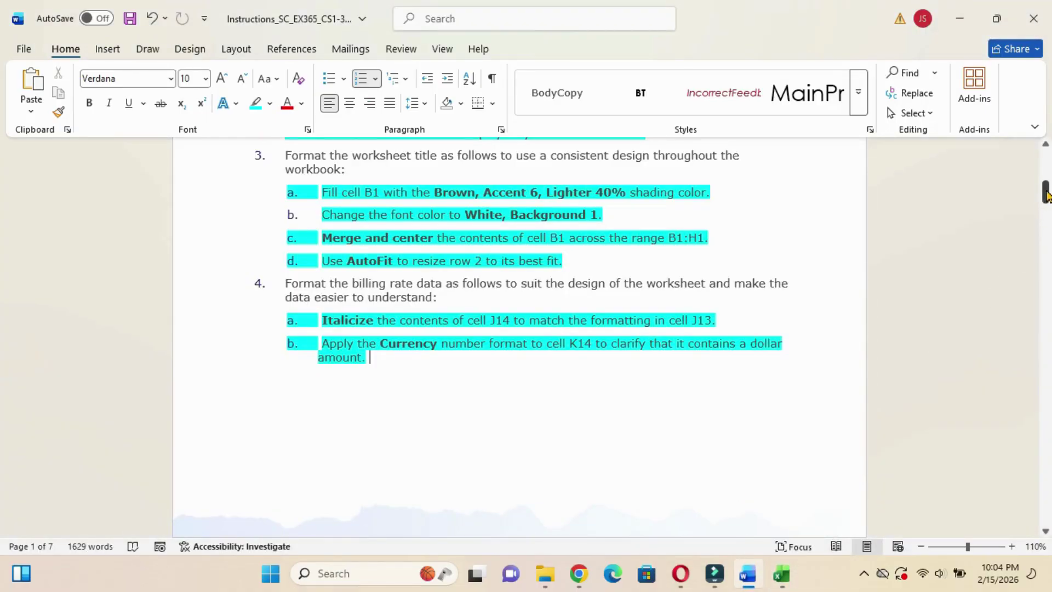
pyautogui.moveTo(1046, 195); pyautogui.dragTo(1045, 212)
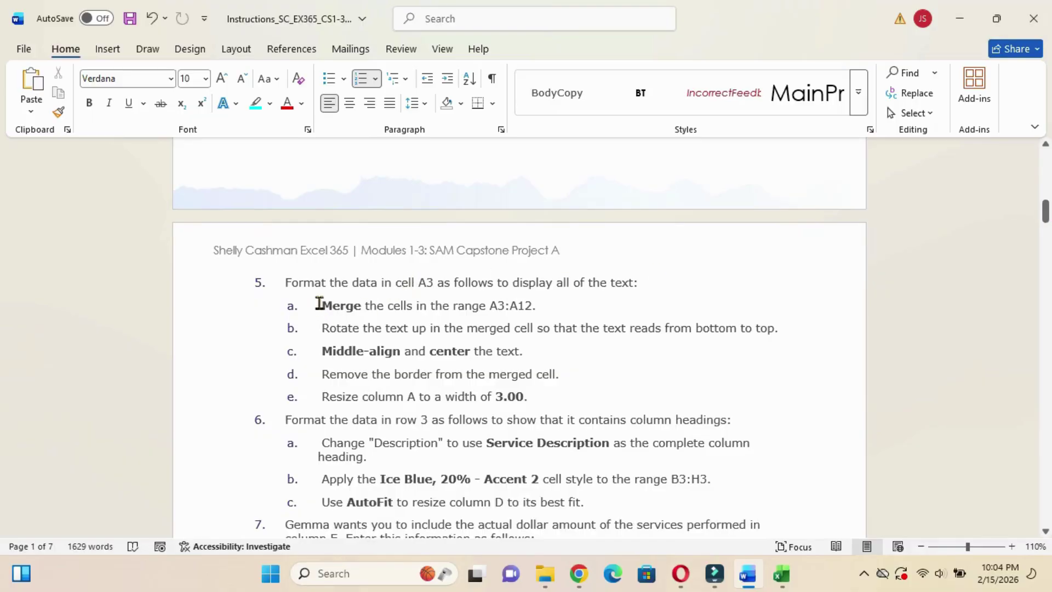
pyautogui.moveTo(320, 304); pyautogui.dragTo(510, 305)
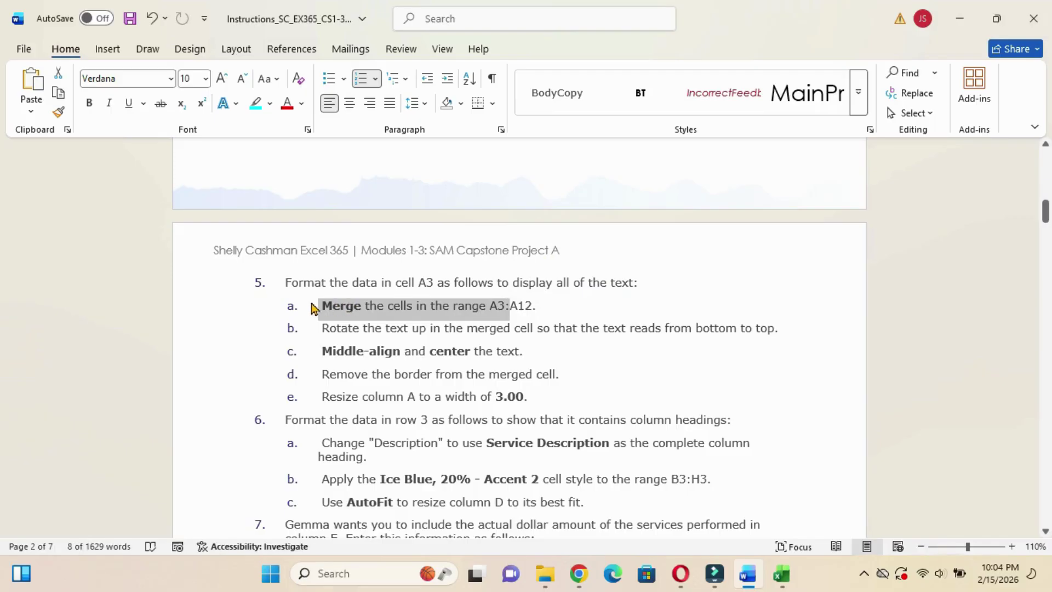
pyautogui.moveTo(319, 306); pyautogui.dragTo(633, 298)
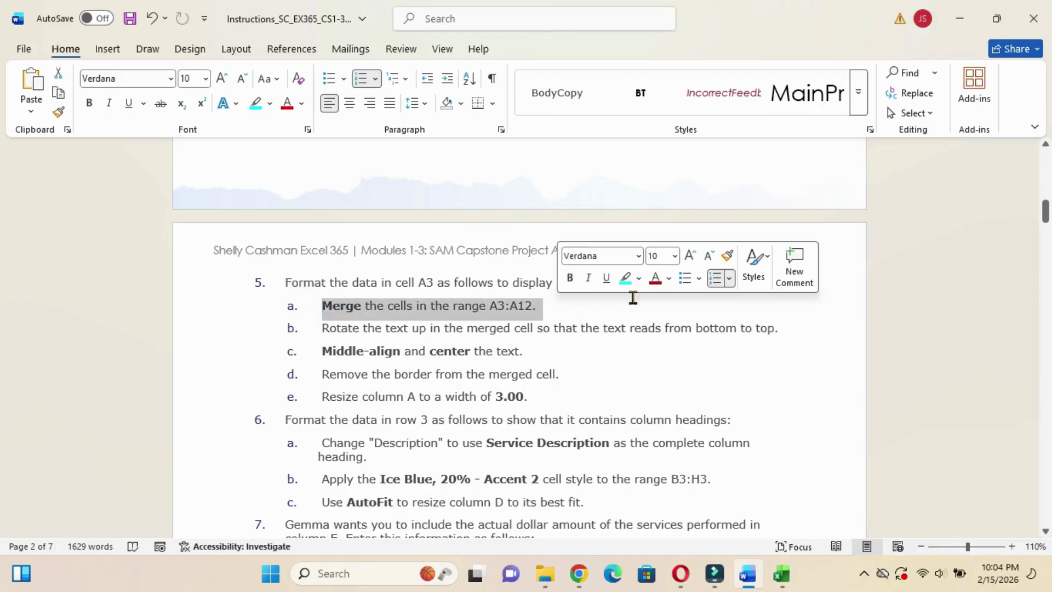
pyautogui.click(623, 283)
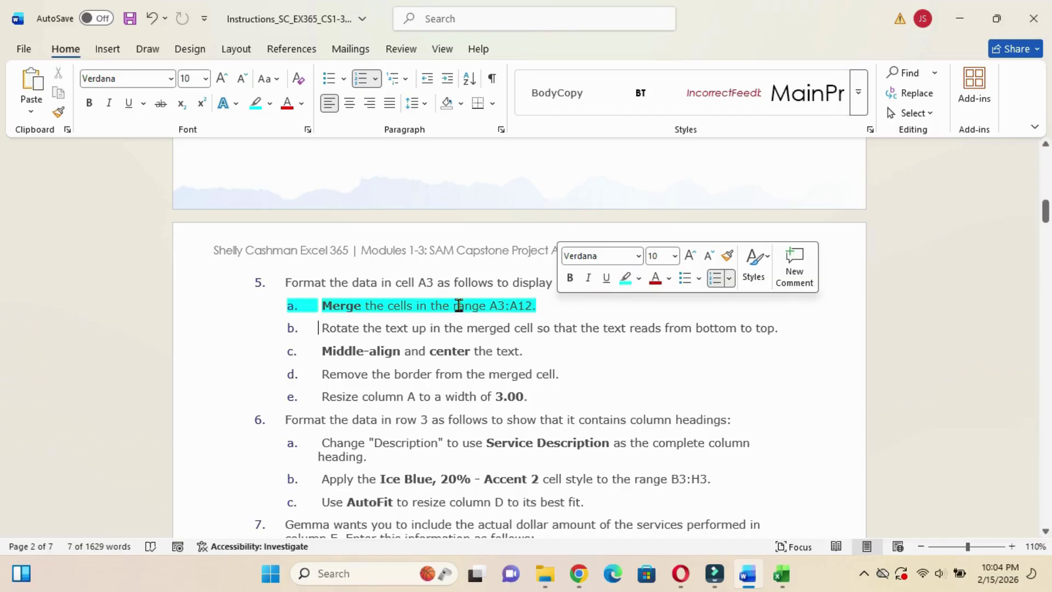
pyautogui.click(559, 309)
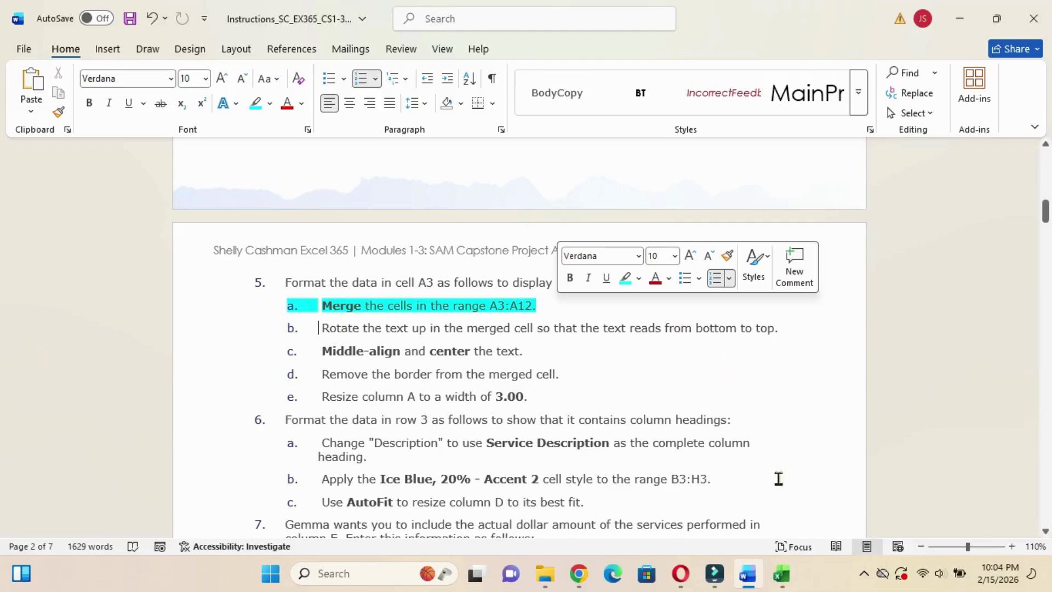
# Switch to the Excel workbook and merge and center the range A3:A12.
pyautogui.click(781, 573)
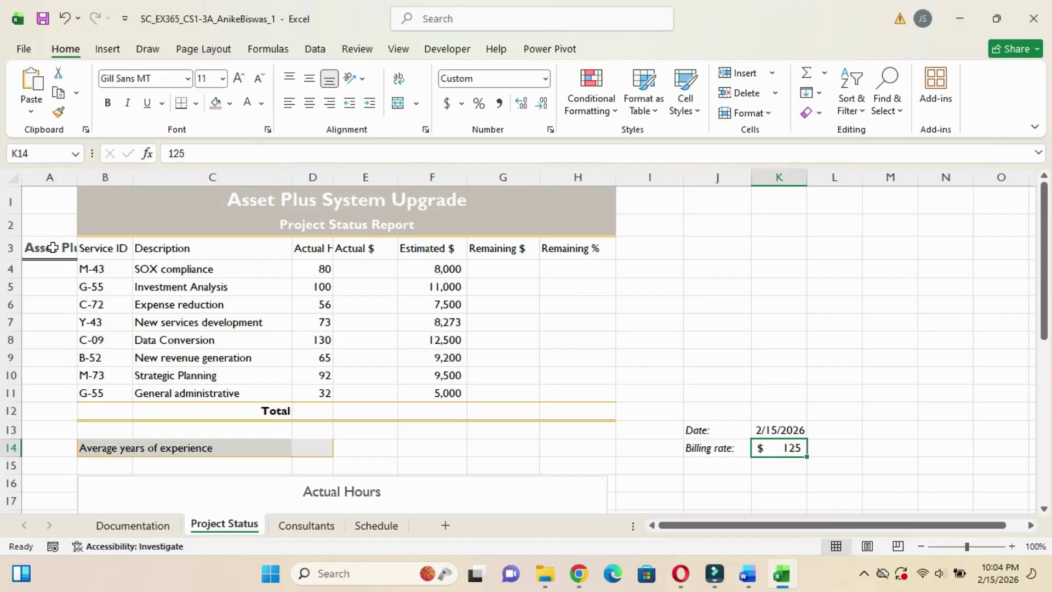
pyautogui.moveTo(52, 248); pyautogui.dragTo(66, 409)
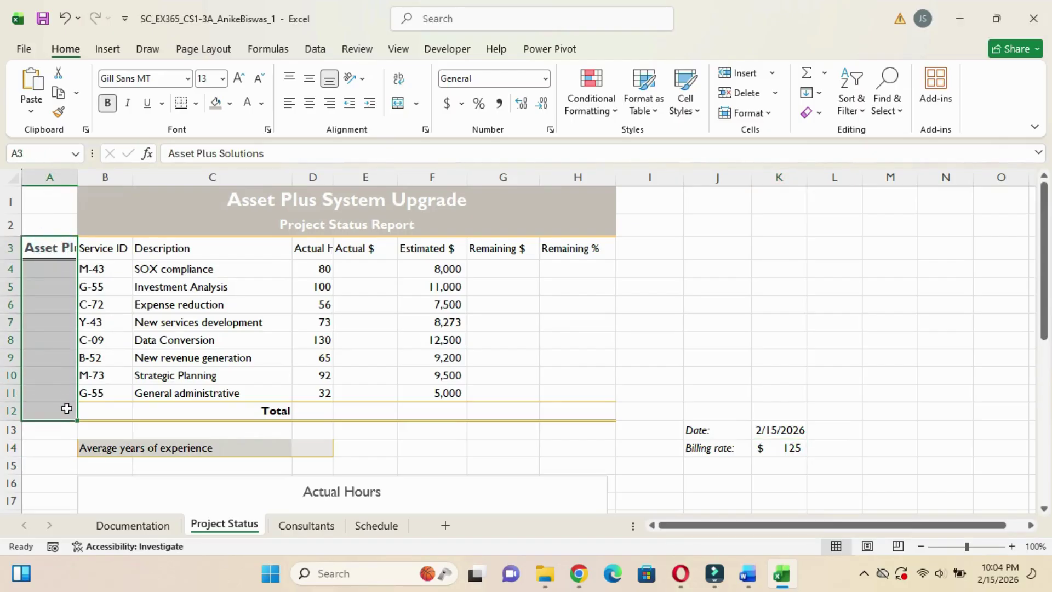
pyautogui.click(397, 103)
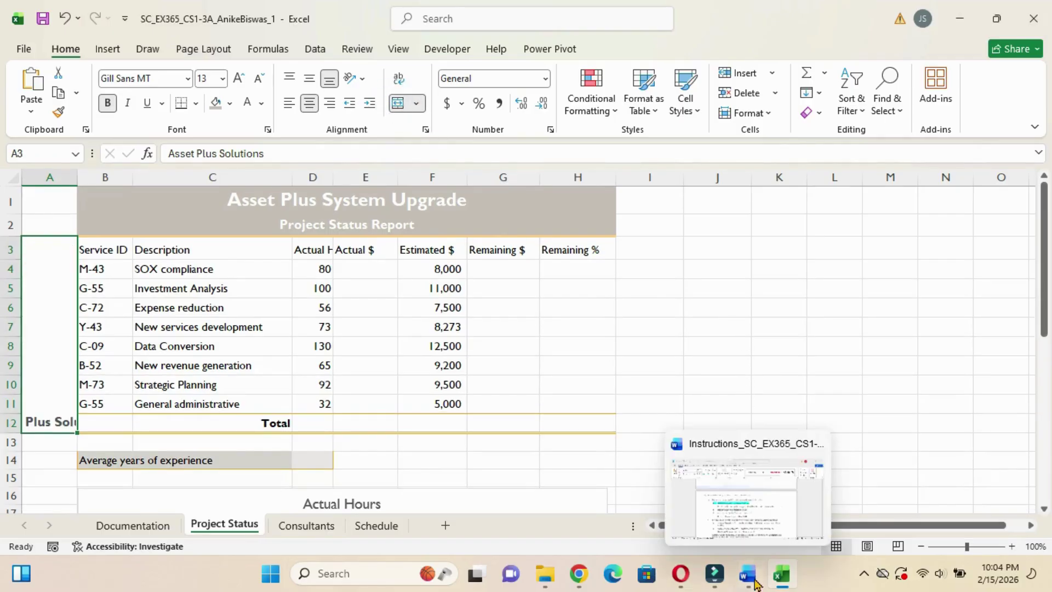
# Switch to the Word instructions and highlight step 5b about rotating the merged cell's text up in turquoise.
pyautogui.click(749, 574)
pyautogui.moveTo(317, 327); pyautogui.dragTo(791, 336)
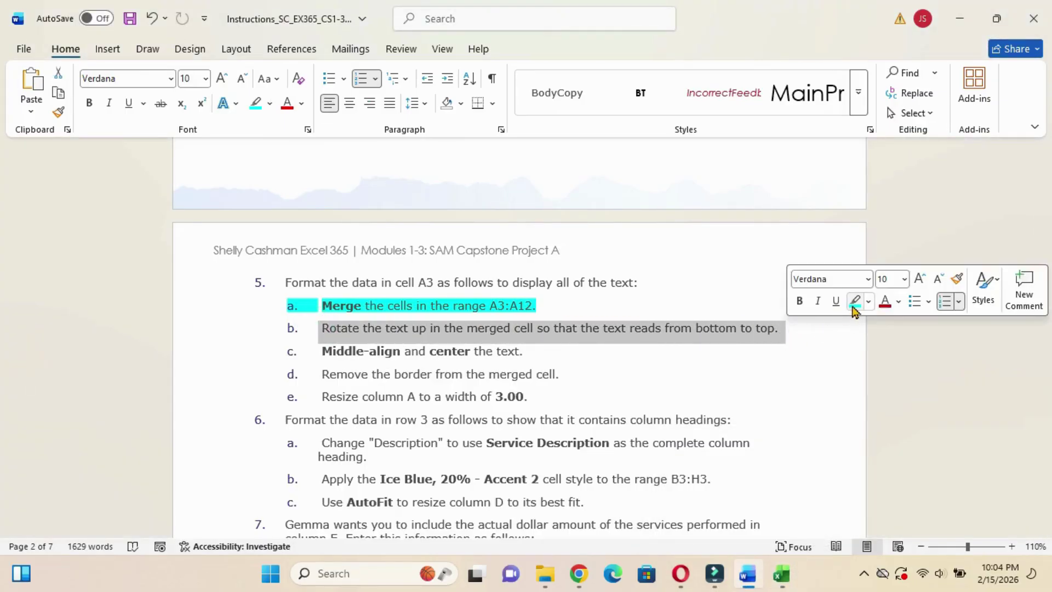
pyautogui.click(854, 301)
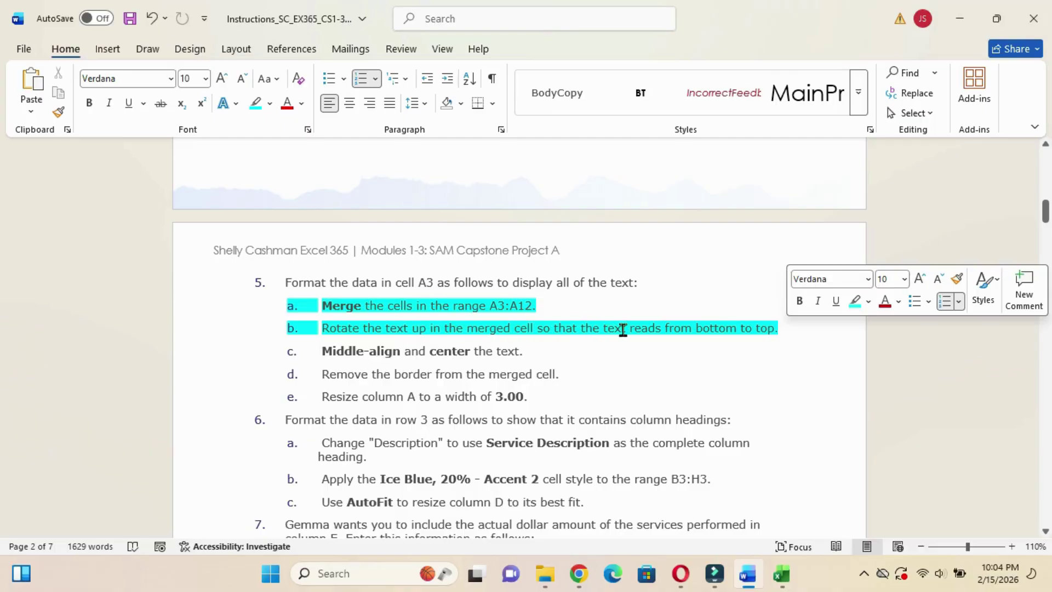
# Switch to the Excel workbook and rotate the text up in the merged cell A3:A12.
pyautogui.moveTo(782, 573)
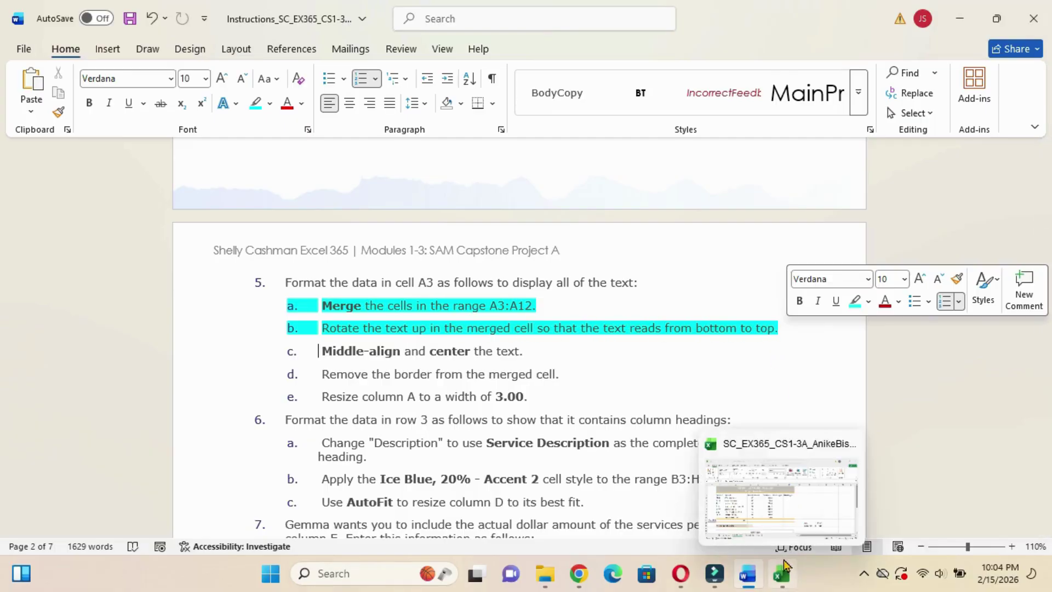
pyautogui.click(763, 496)
pyautogui.click(364, 80)
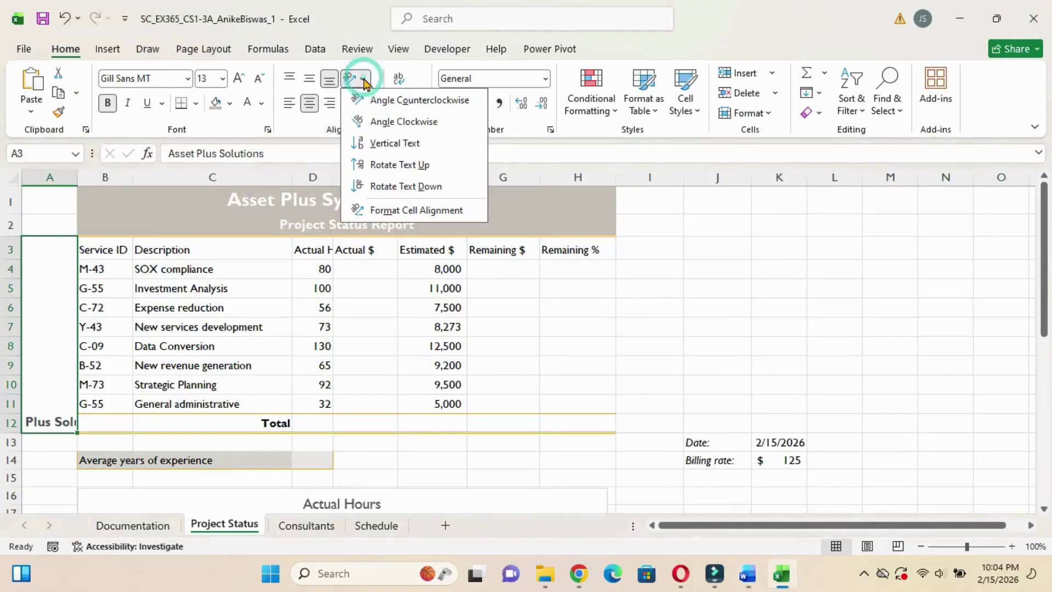
pyautogui.click(405, 164)
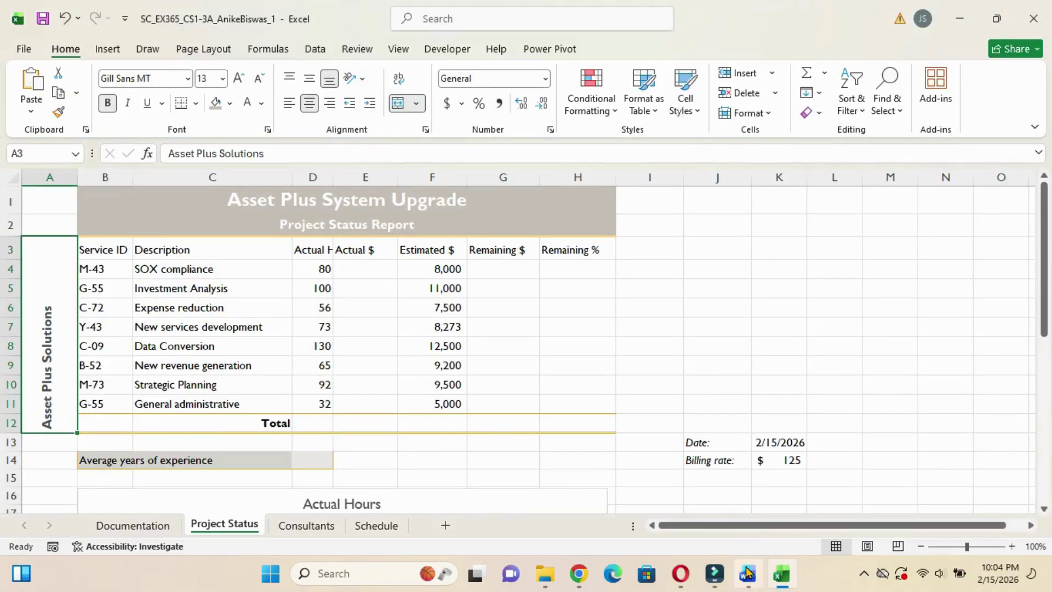
# Switch to the Word instructions and highlight step 5c about middle-aligning and centering the text in turquoise.
pyautogui.moveTo(748, 573)
pyautogui.click(732, 510)
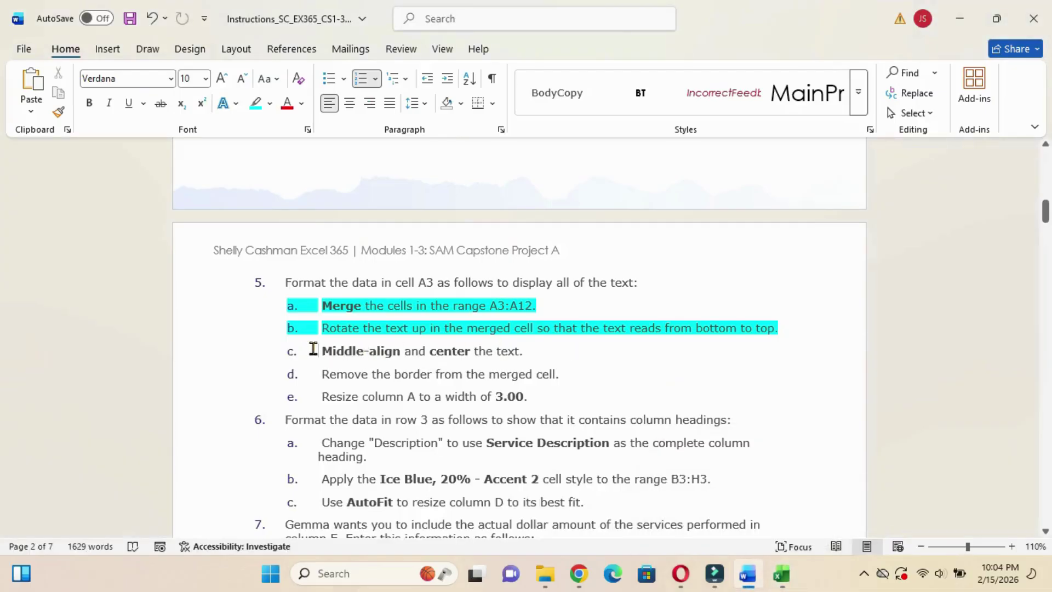
pyautogui.moveTo(319, 351); pyautogui.dragTo(542, 355)
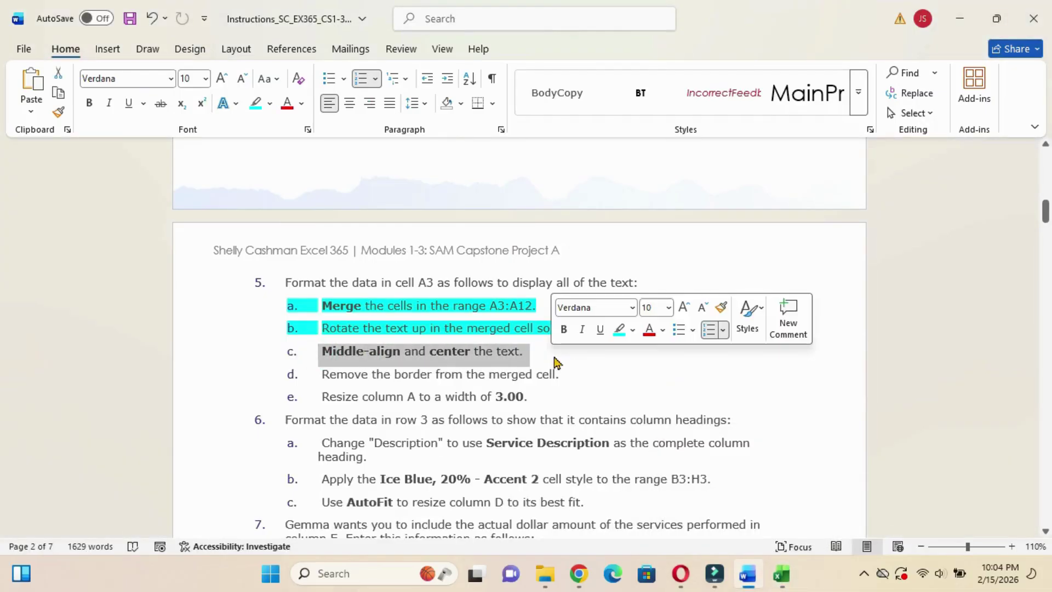
pyautogui.click(619, 329)
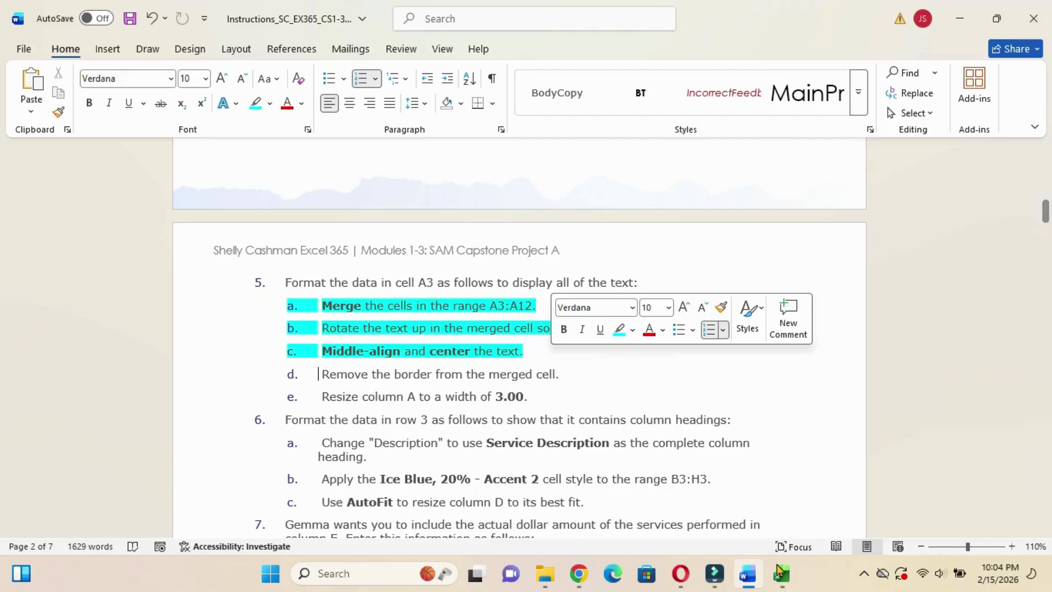
# Switch to the Excel workbook and middle-align the text in the merged cell A3:A12.
pyautogui.moveTo(781, 574)
pyautogui.click(771, 513)
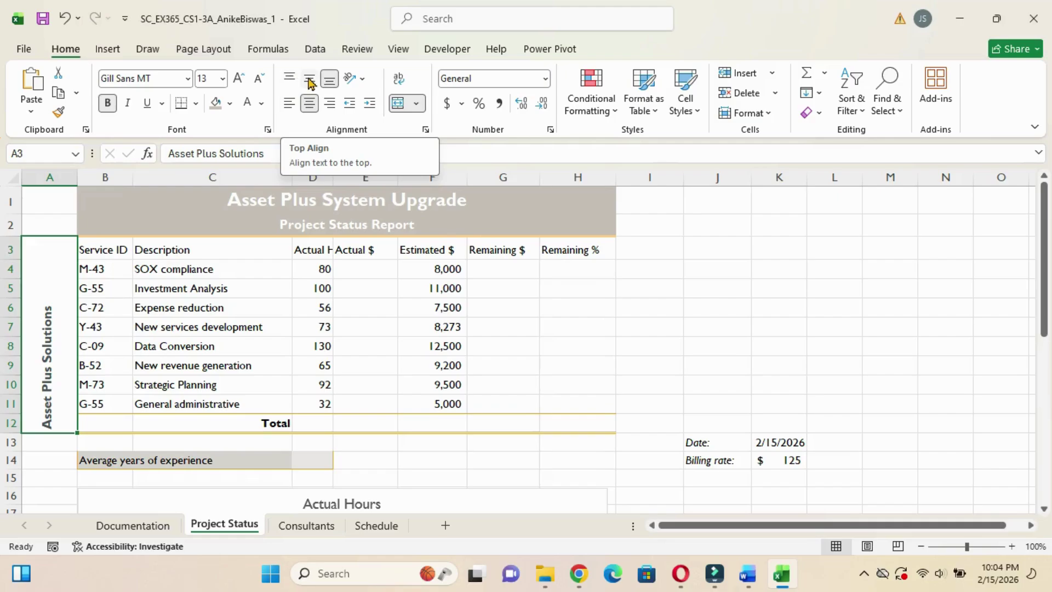
pyautogui.click(309, 81)
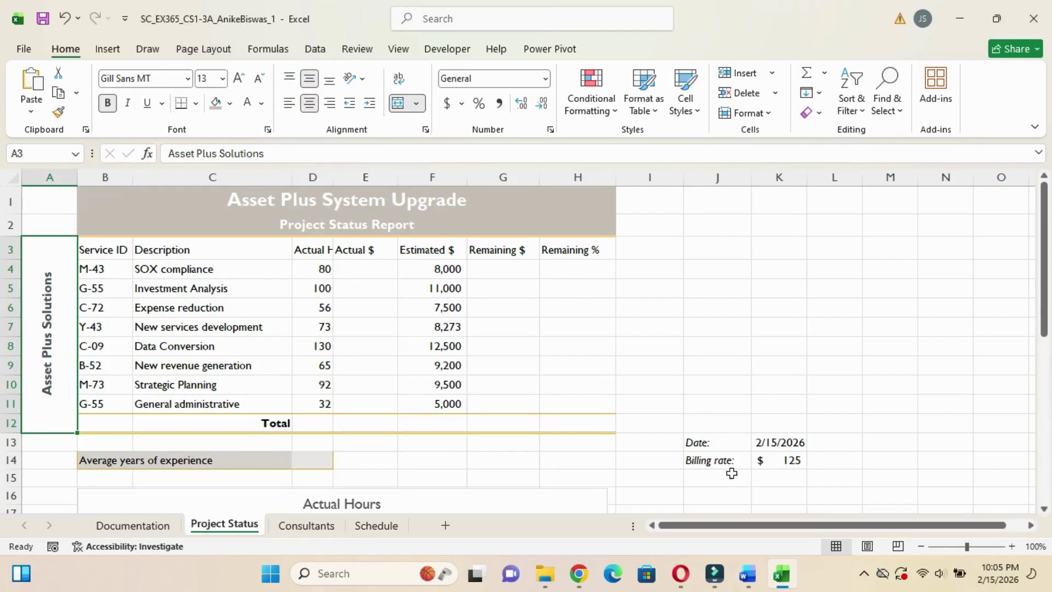
# Switch to the Word instructions and highlight step 5d about removing the merged cell's border in turquoise.
pyautogui.moveTo(748, 573)
pyautogui.click(733, 494)
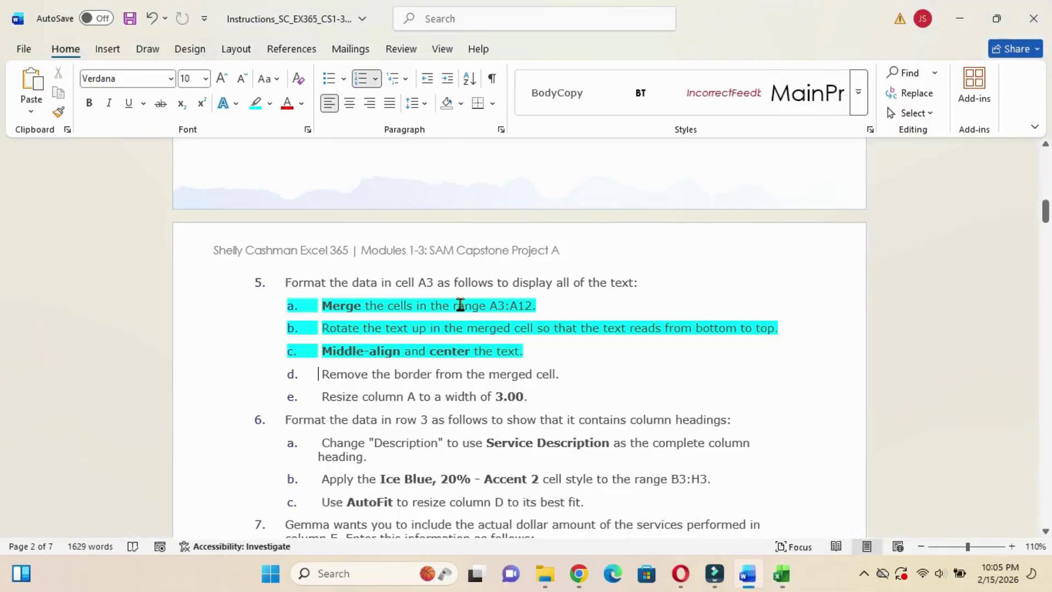
pyautogui.moveTo(1045, 209); pyautogui.dragTo(1045, 214)
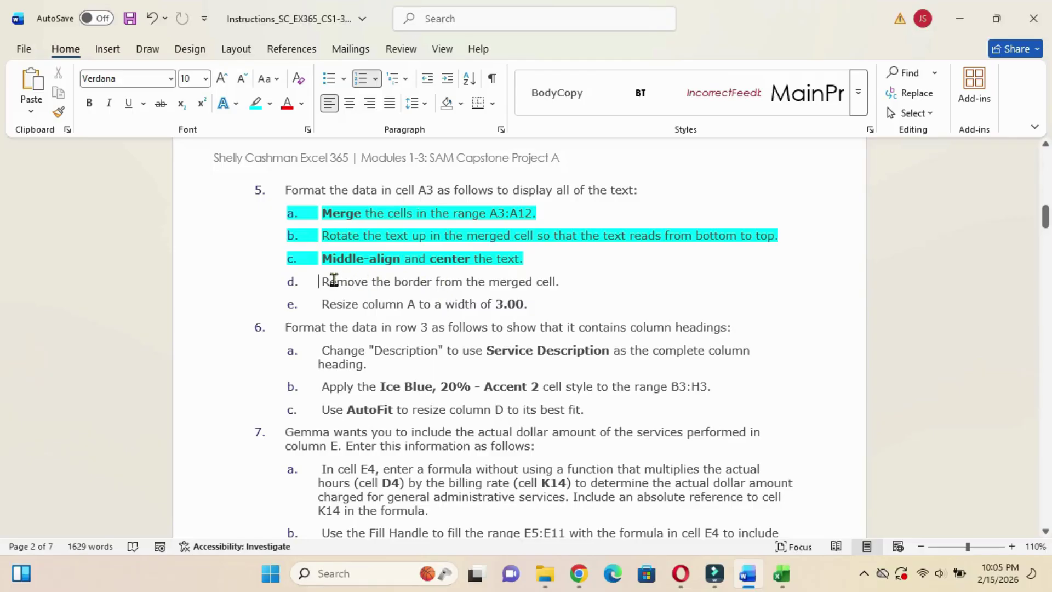
pyautogui.moveTo(319, 281); pyautogui.dragTo(582, 282)
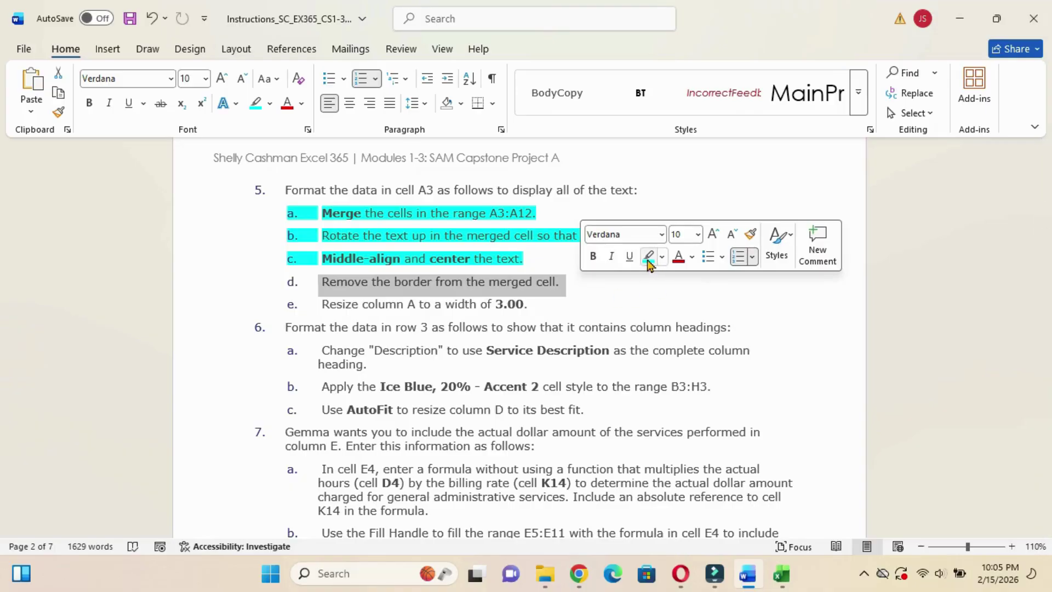
pyautogui.click(648, 256)
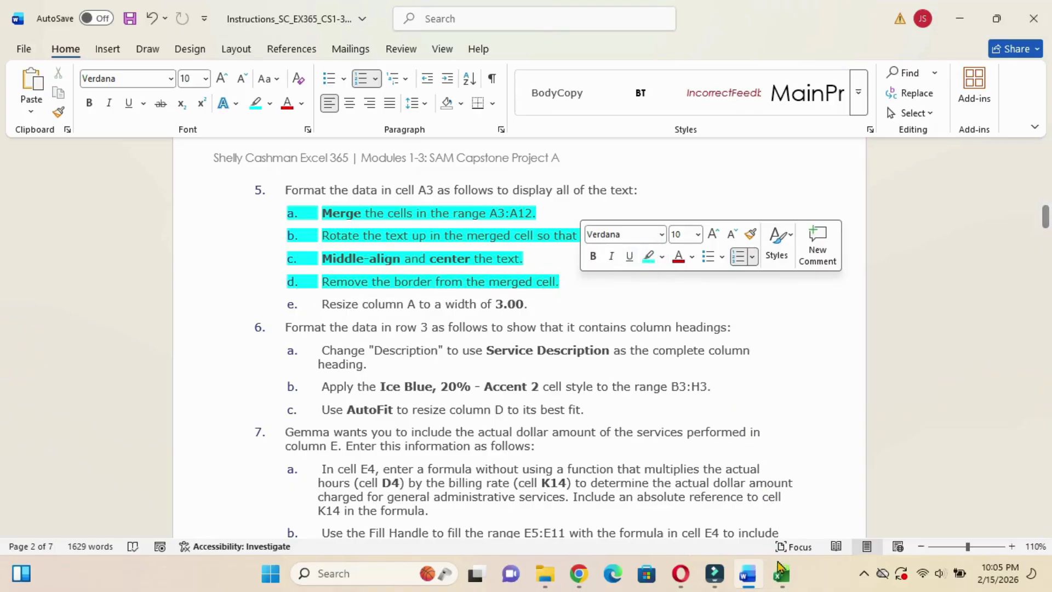
# Switch to the Excel workbook and apply the All Borders option to the merged cell A3:A12.
pyautogui.click(761, 501)
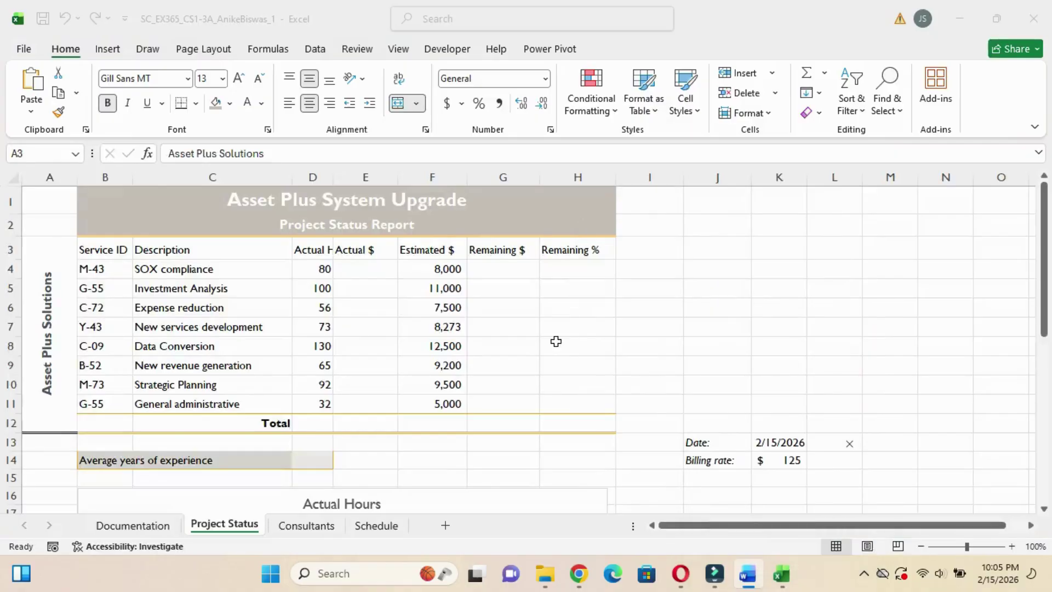
pyautogui.click(196, 103)
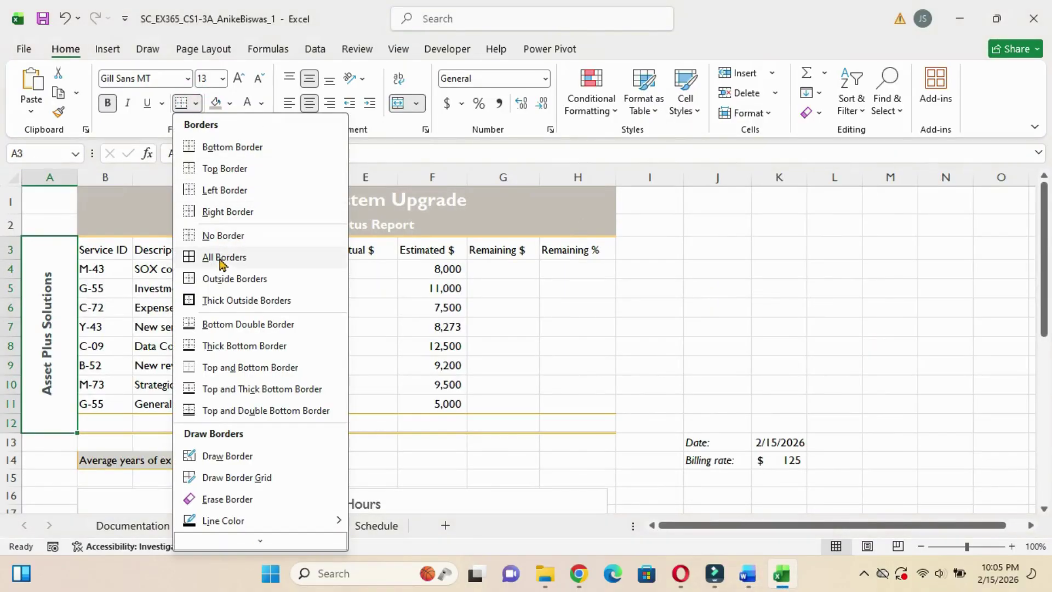
pyautogui.click(224, 236)
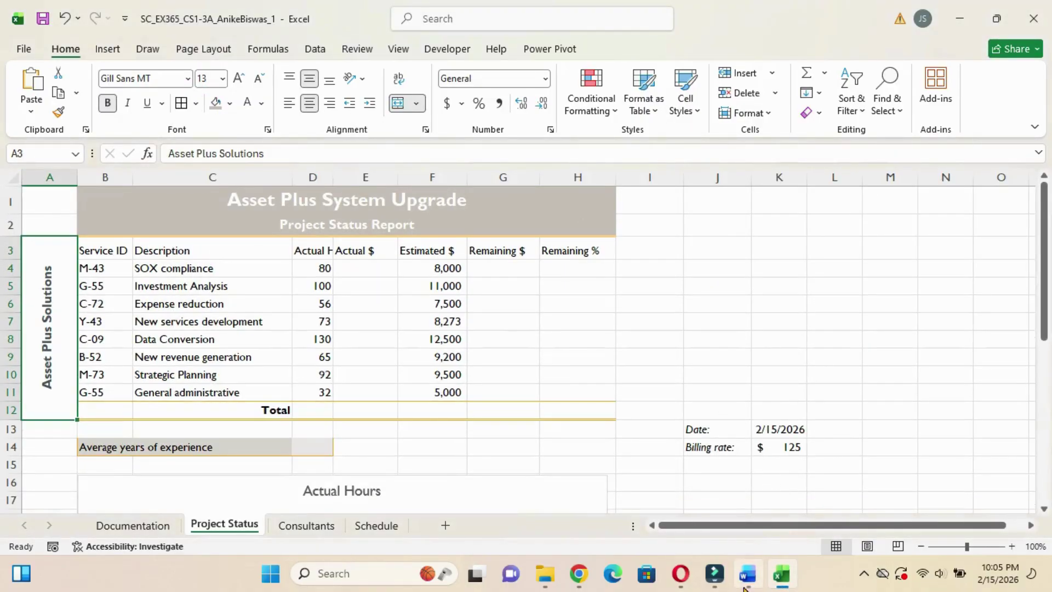
# Switch to the Word instructions and highlight step 5e about resizing column A to 3.00 in turquoise.
pyautogui.click(734, 503)
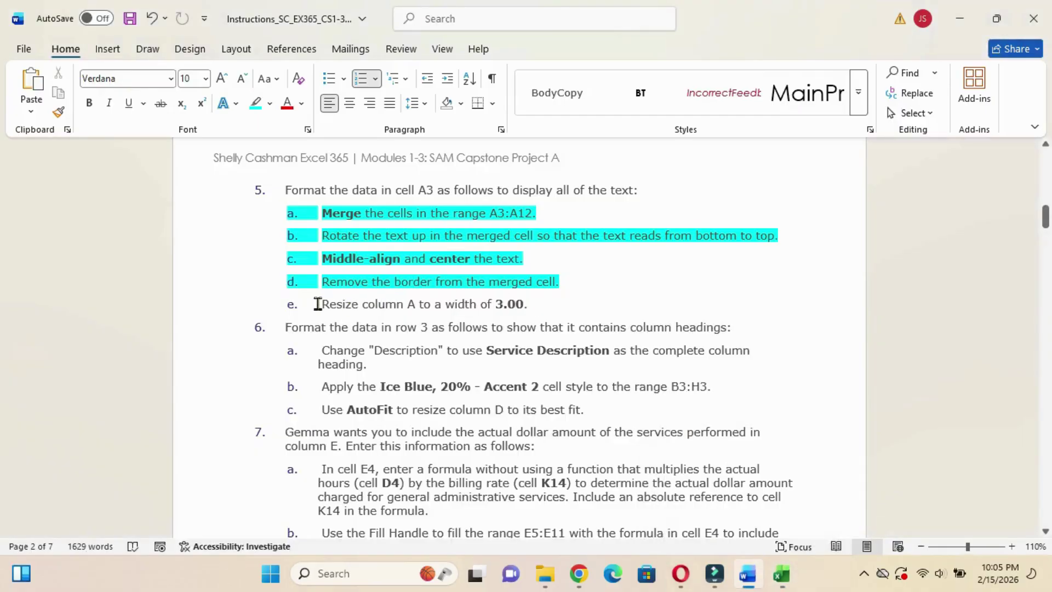
pyautogui.moveTo(317, 303); pyautogui.dragTo(595, 318)
pyautogui.click(665, 290)
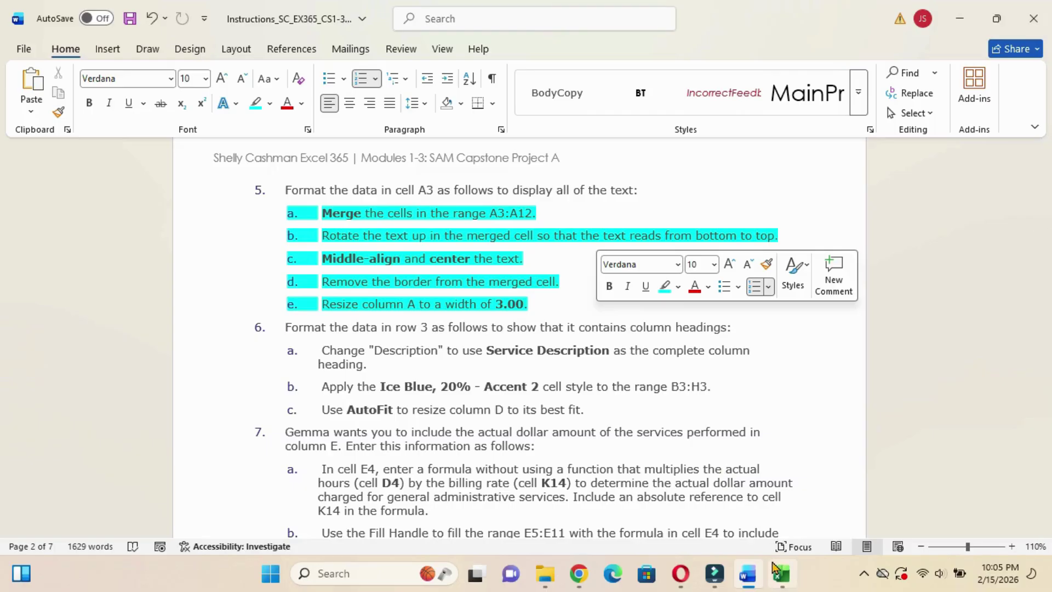
# Switch to the Excel workbook and set the width of column A to 3, rechecking the value in the Word instructions.
pyautogui.moveTo(782, 574)
pyautogui.click(750, 497)
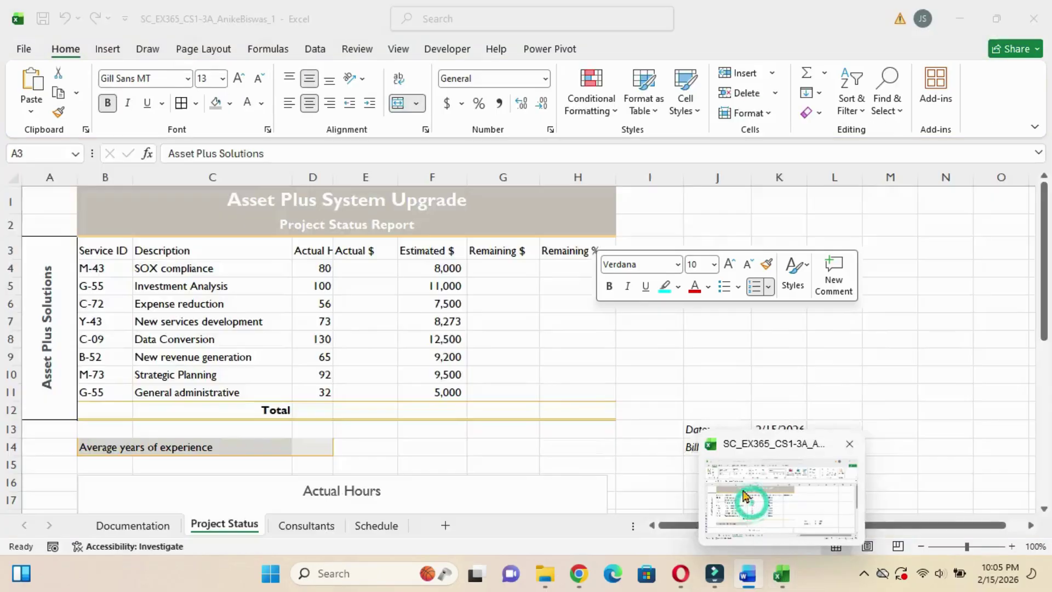
pyautogui.click(59, 178)
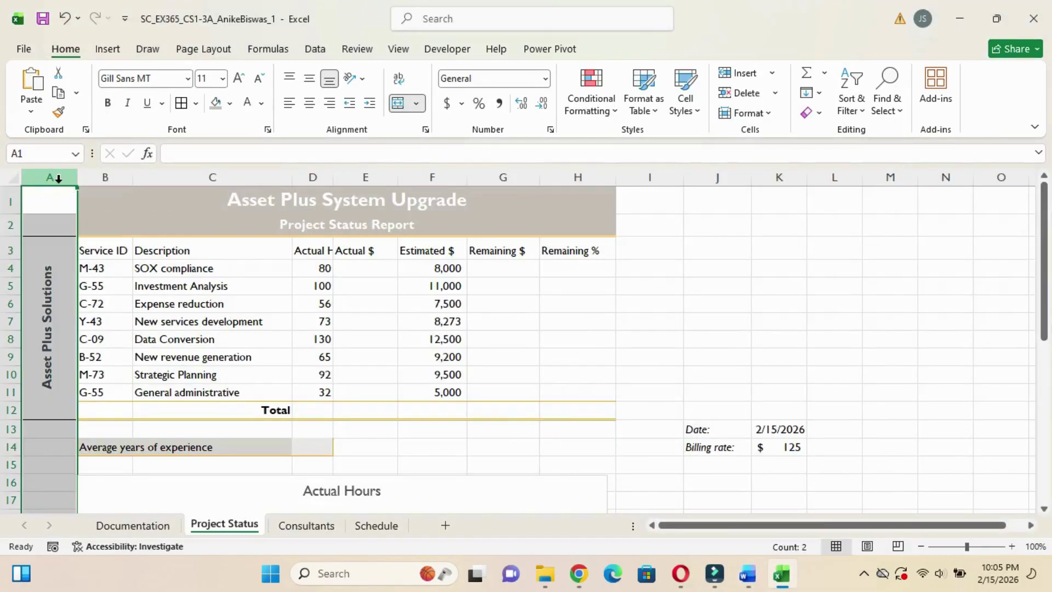
pyautogui.moveTo(748, 574)
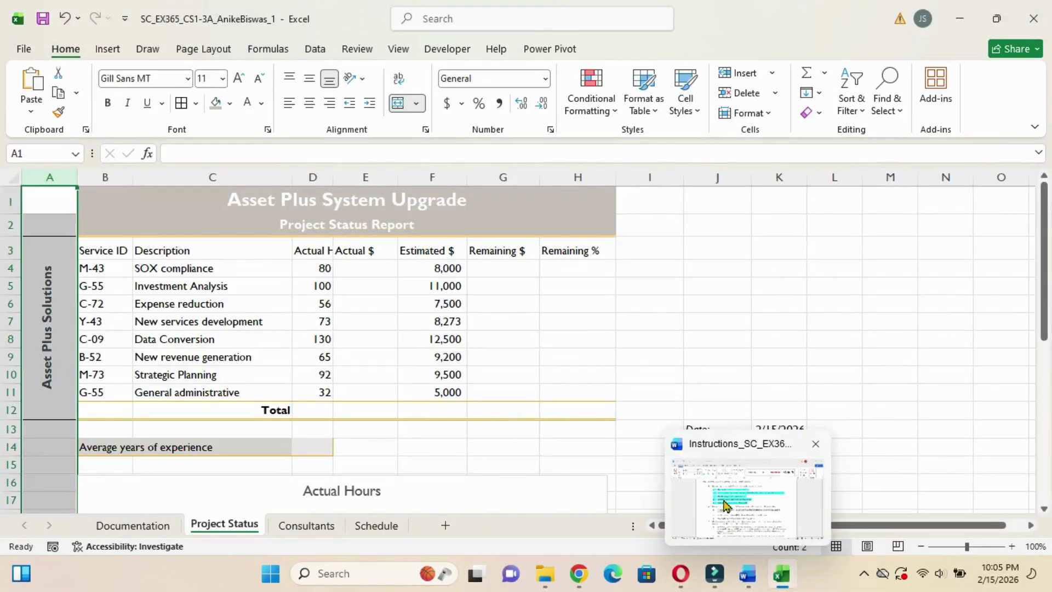
pyautogui.click(724, 505)
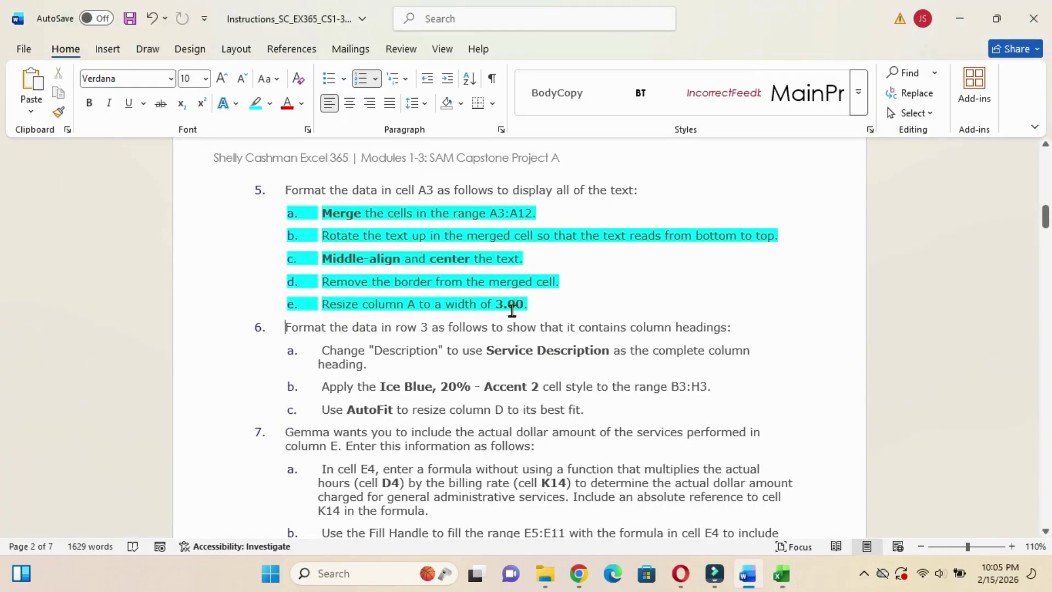
pyautogui.moveTo(782, 573)
pyautogui.click(748, 500)
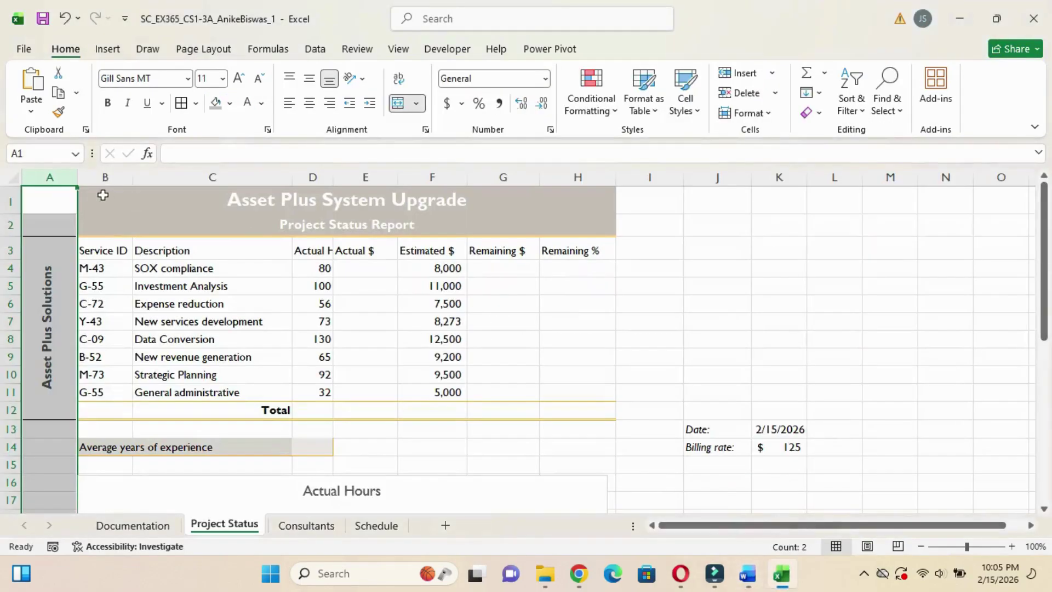
pyautogui.rightClick(68, 176)
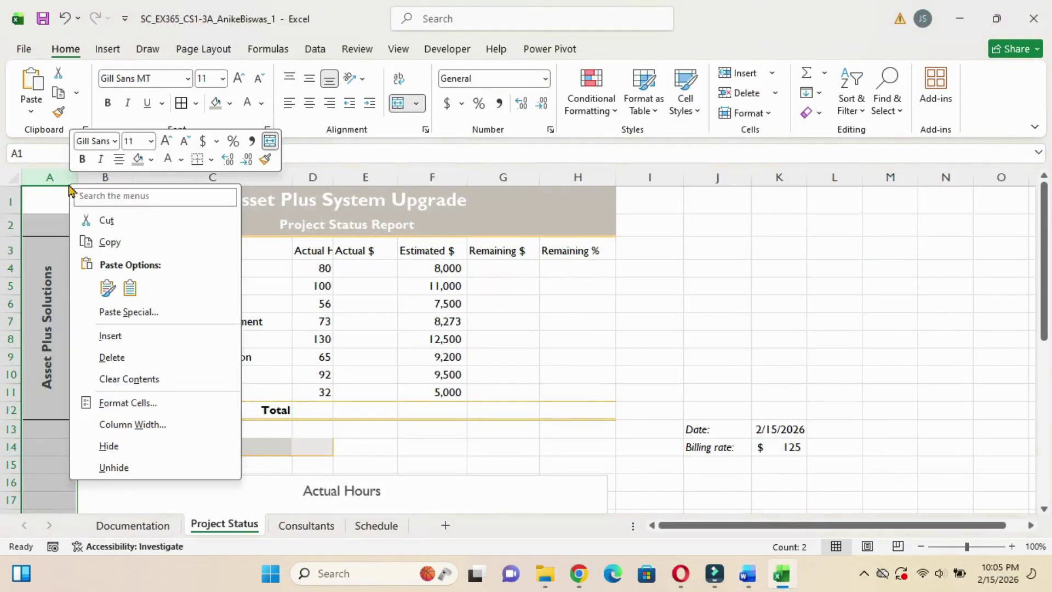
pyautogui.click(153, 424)
pyautogui.moveTo(141, 416); pyautogui.dragTo(263, 320)
pyautogui.write('3')
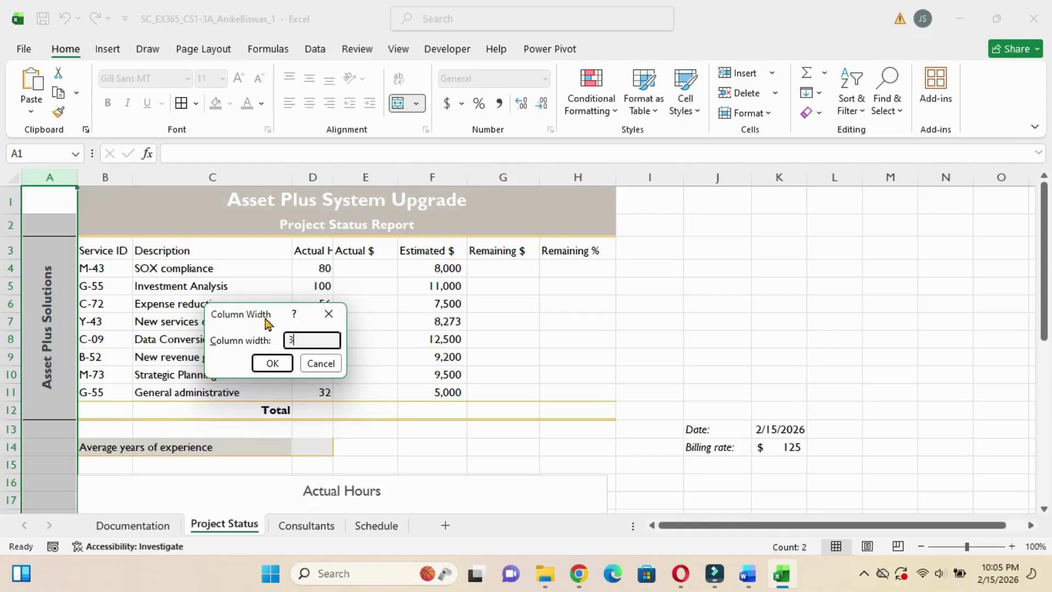
pyautogui.click(272, 363)
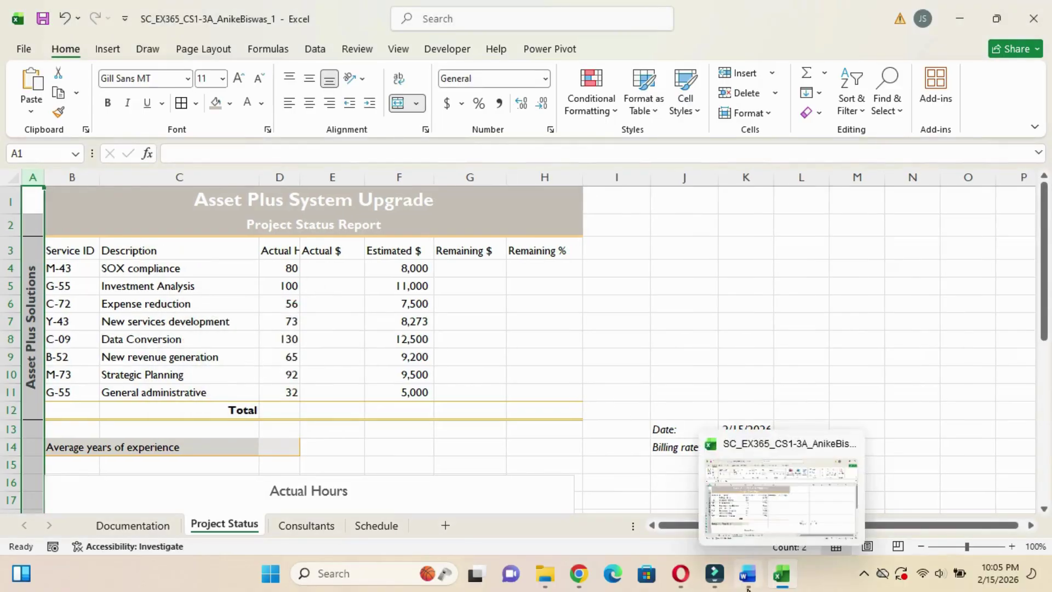
# Switch to the Word instructions, highlight step 6a about changing the "Description" heading in turquoise, and select the text "Service Description" in it.
pyautogui.click(704, 494)
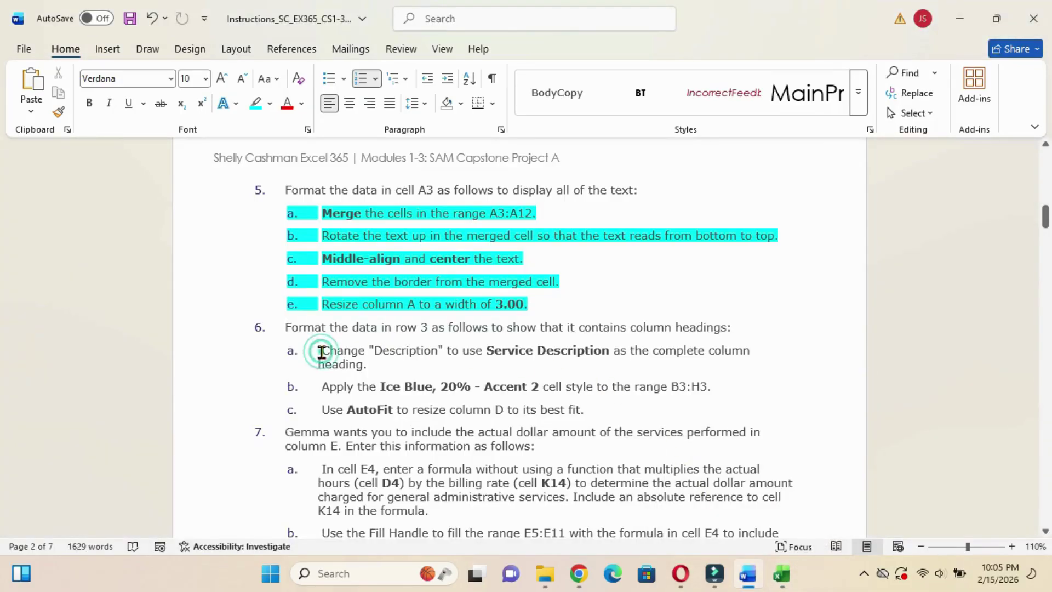
pyautogui.moveTo(322, 353); pyautogui.dragTo(373, 364)
pyautogui.click(442, 339)
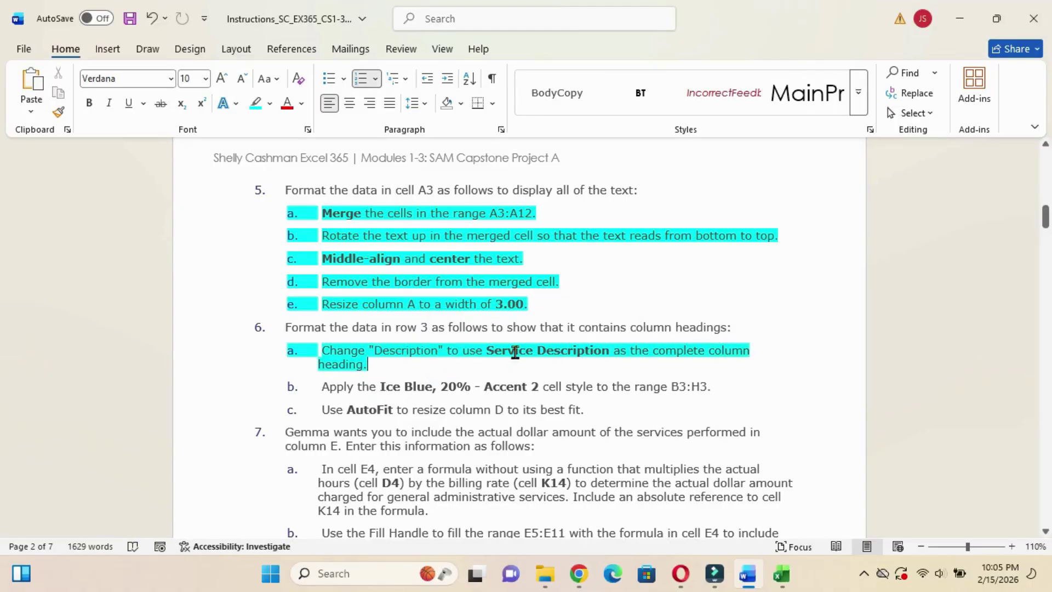
pyautogui.moveTo(488, 352); pyautogui.dragTo(615, 350)
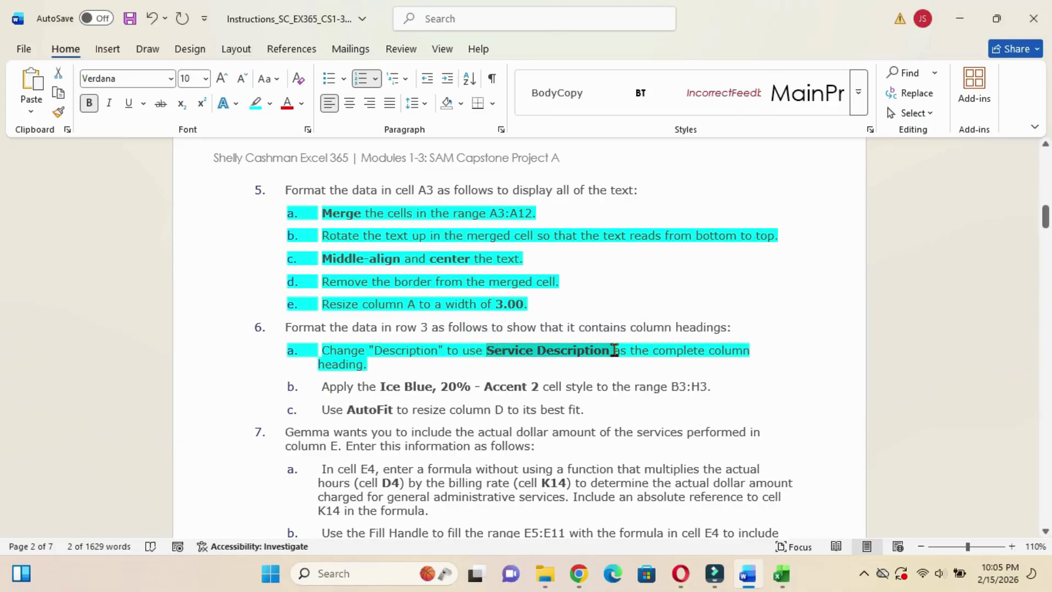
# Switch to the Excel workbook and change the column heading in cell C3 to "Service Description".
pyautogui.moveTo(782, 574)
pyautogui.click(766, 508)
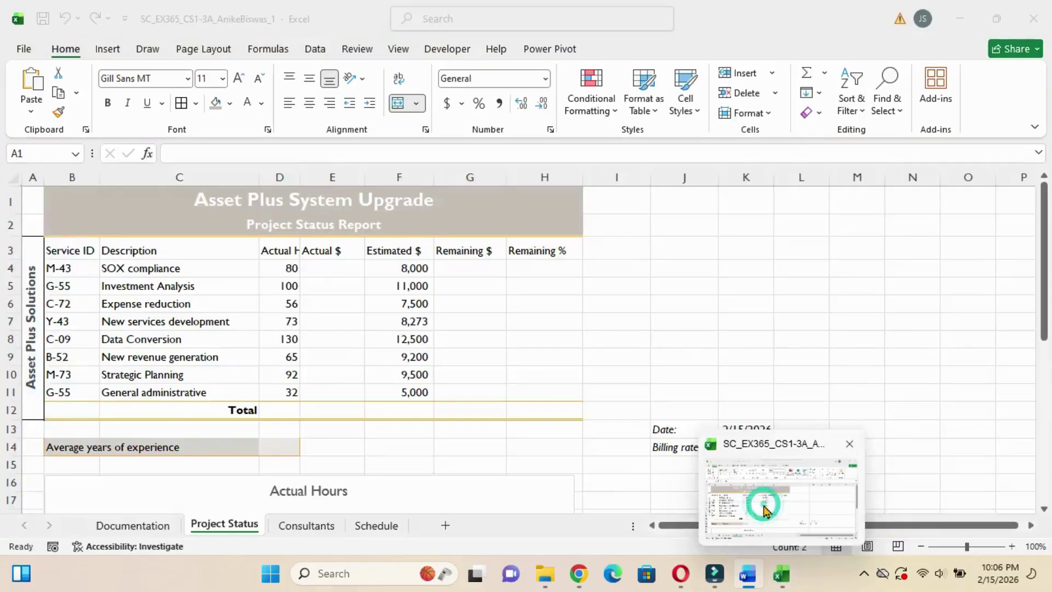
pyautogui.click(167, 253)
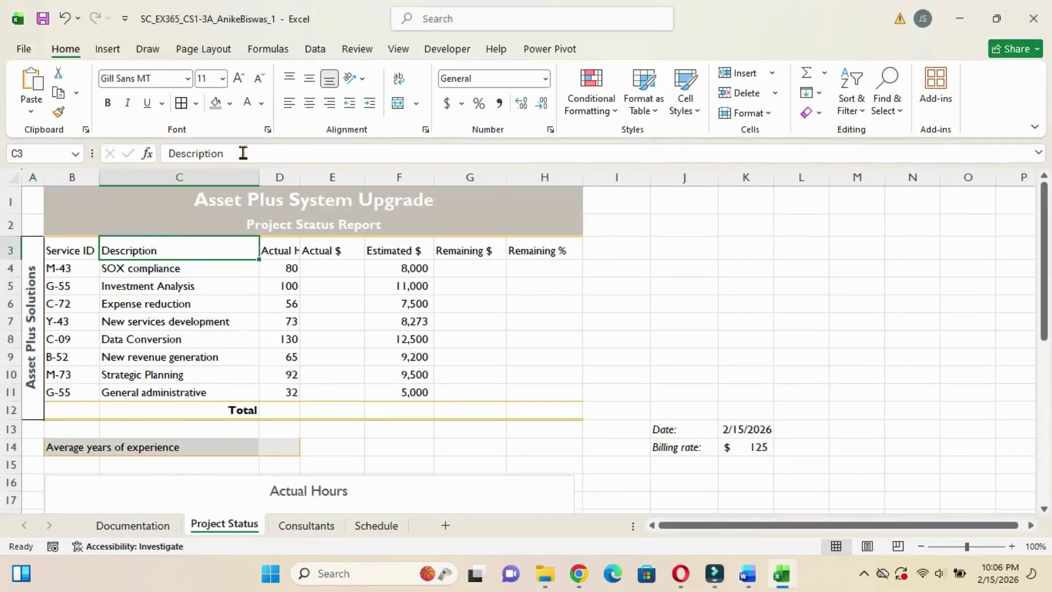
pyautogui.moveTo(235, 152); pyautogui.dragTo(122, 151)
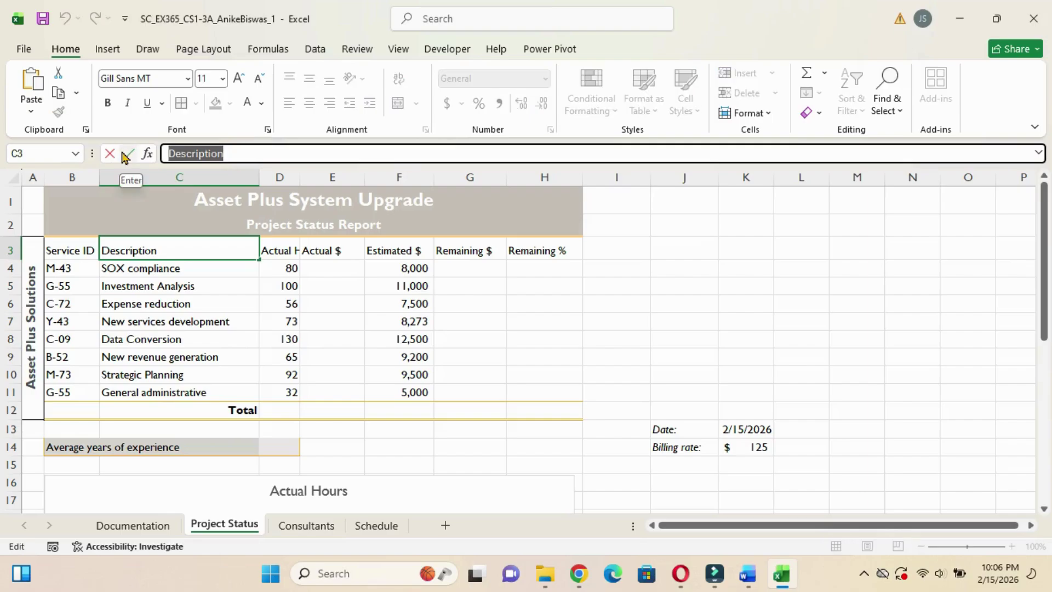
pyautogui.write('Service Description')
pyautogui.press('Return')
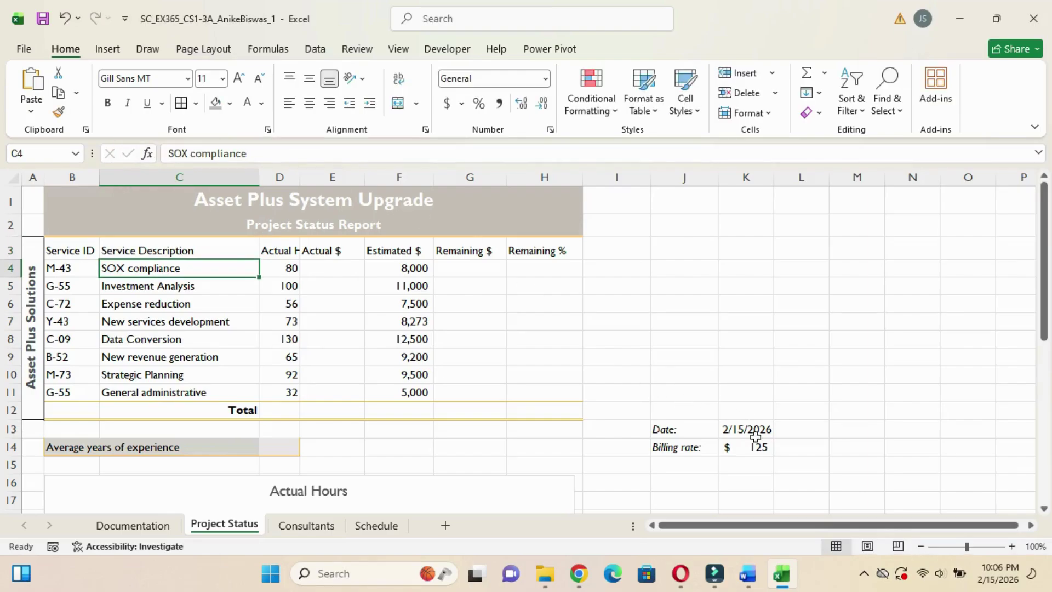
# Switch to the Word instructions and highlight step 6b about the cell style for B3:H3 in turquoise.
pyautogui.moveTo(749, 564)
pyautogui.click(727, 494)
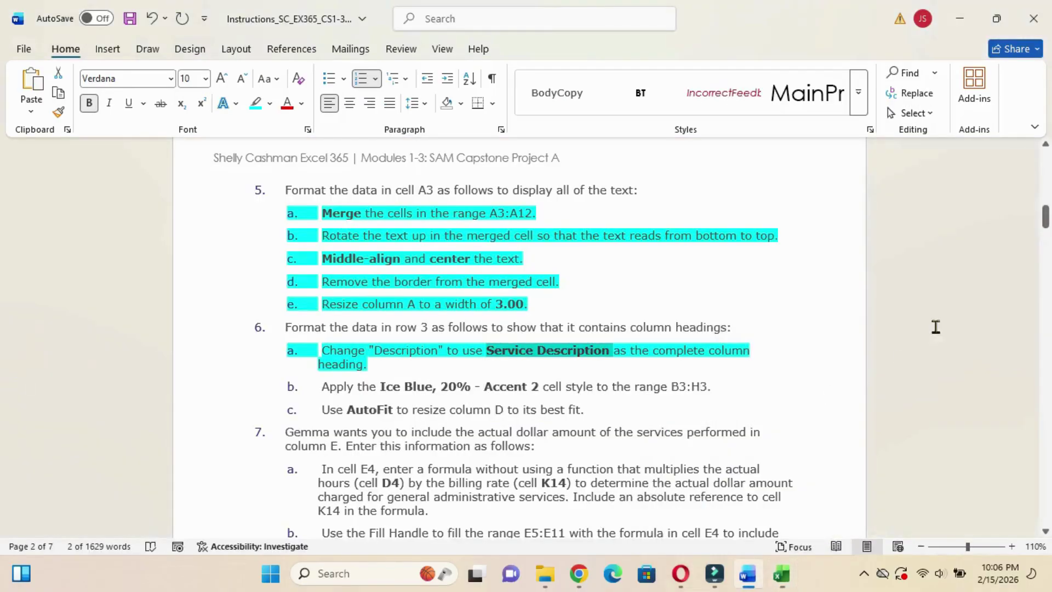
pyautogui.moveTo(1045, 217); pyautogui.dragTo(1045, 224)
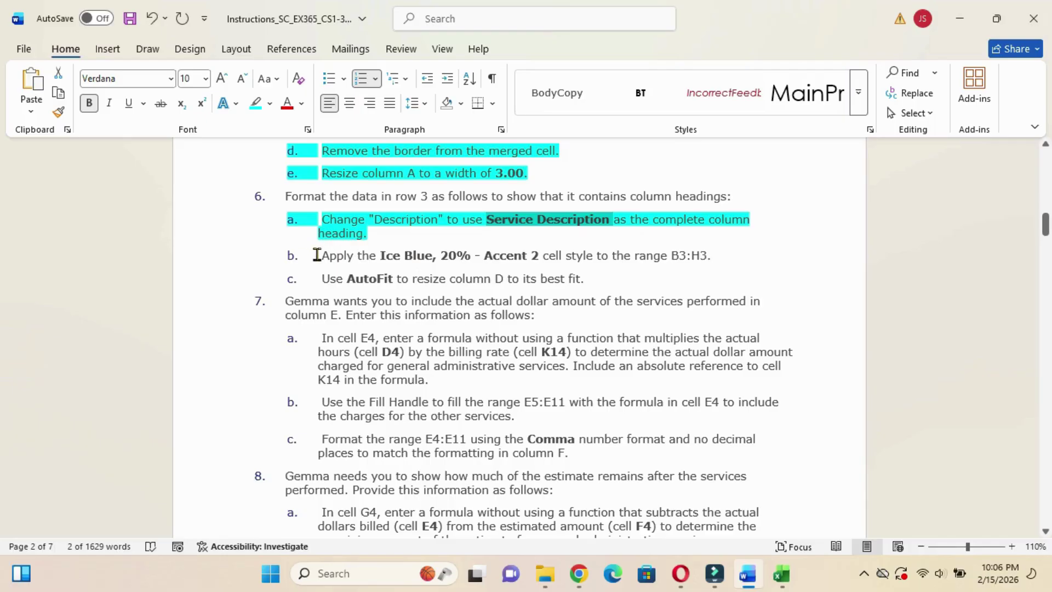
pyautogui.moveTo(316, 256); pyautogui.dragTo(740, 260)
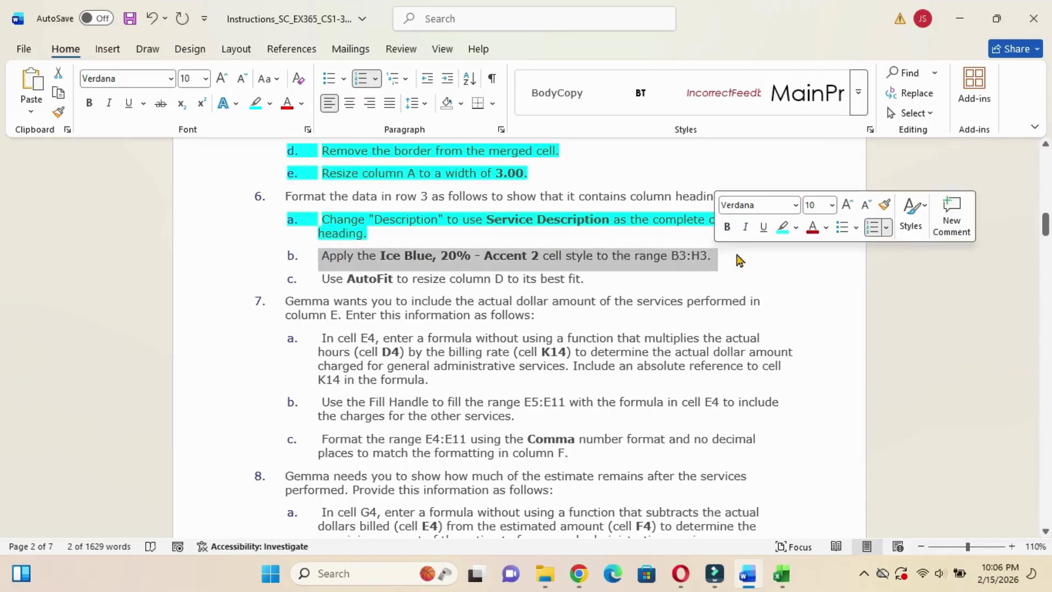
pyautogui.click(782, 227)
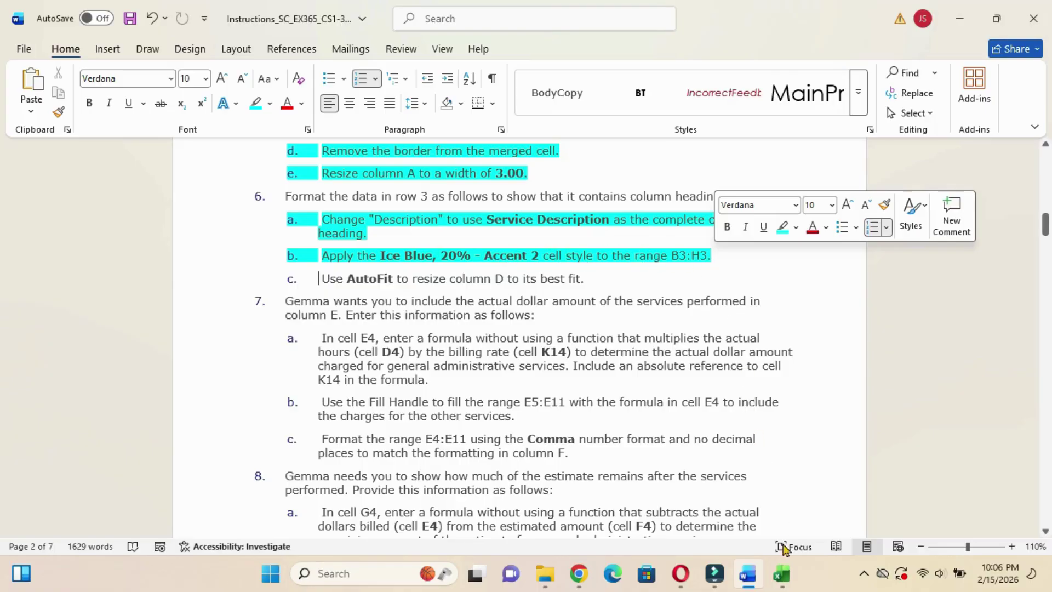
# Switch to the Excel workbook and apply the 20% - Accent2 cell style to the range B3:H3.
pyautogui.moveTo(781, 574)
pyautogui.click(757, 503)
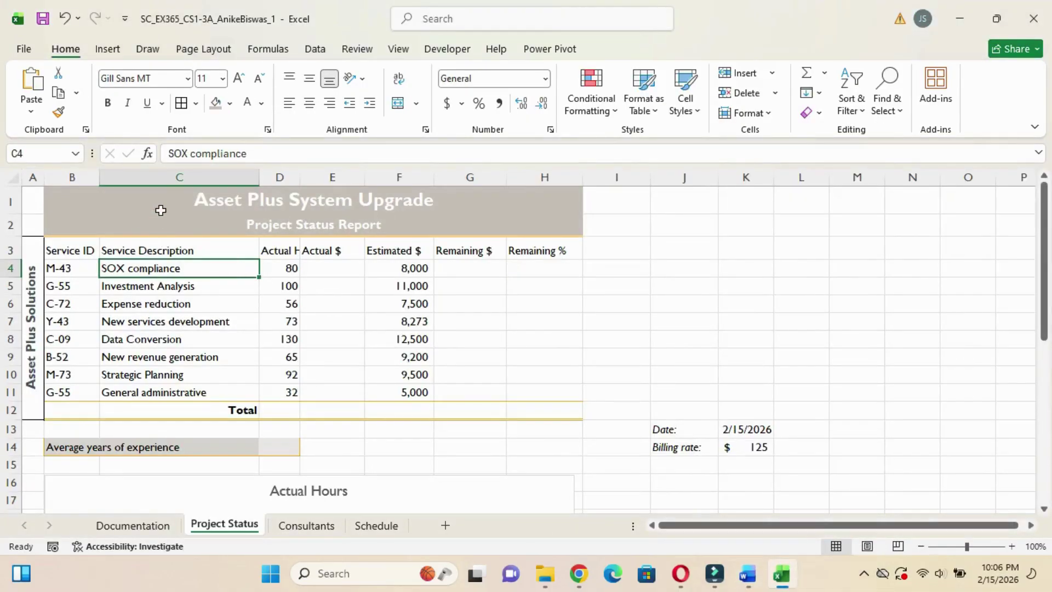
pyautogui.click(41, 153)
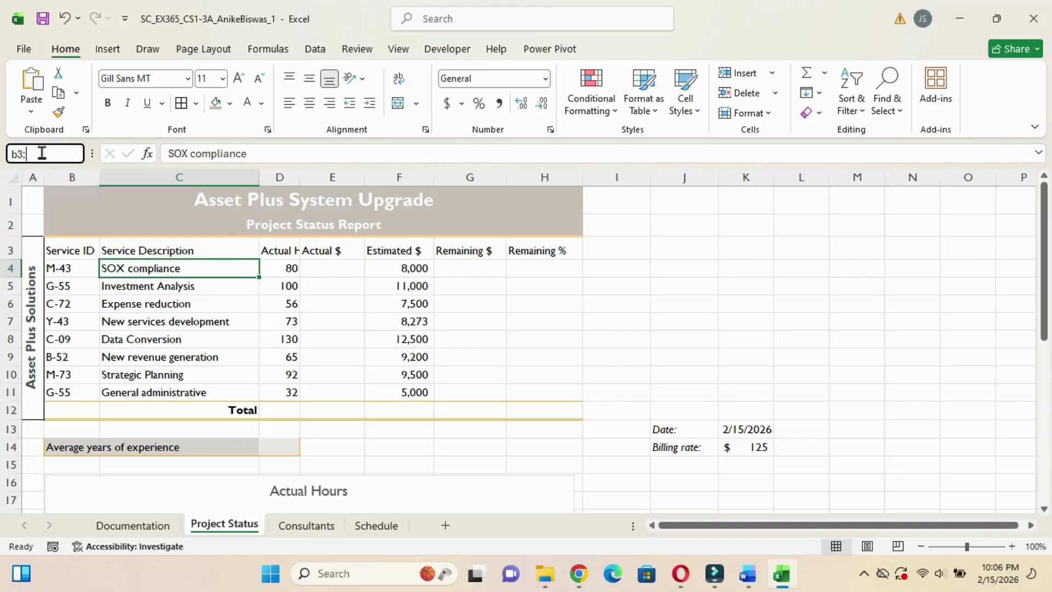
pyautogui.press('Return')
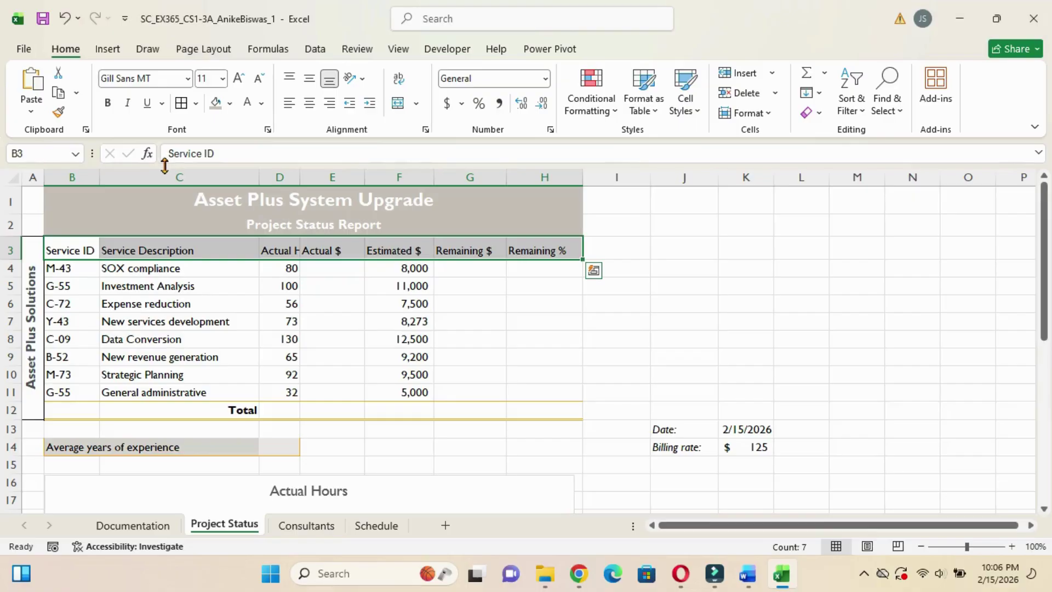
pyautogui.click(701, 112)
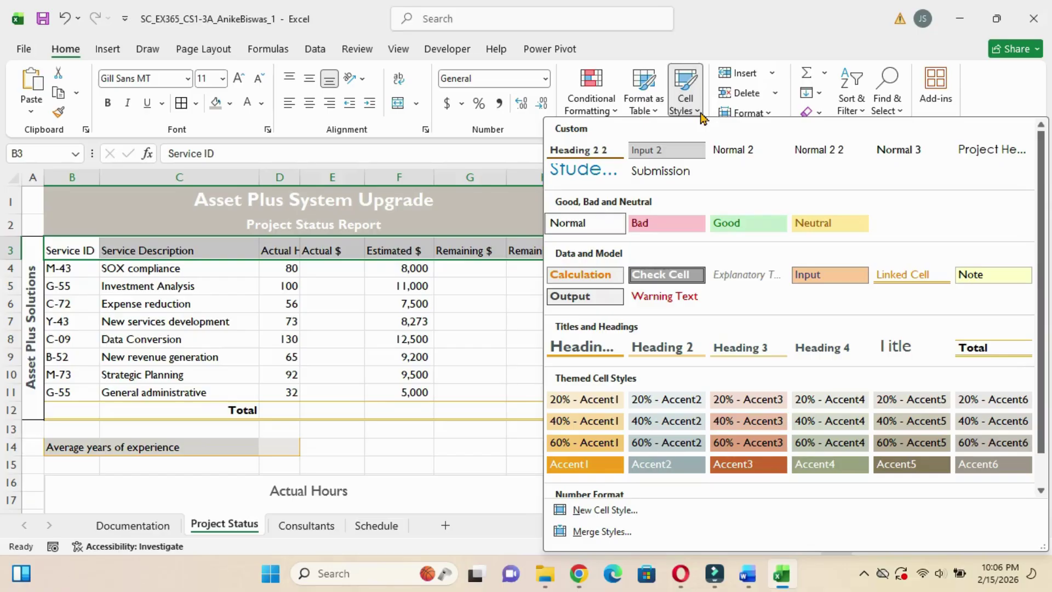
pyautogui.click(687, 402)
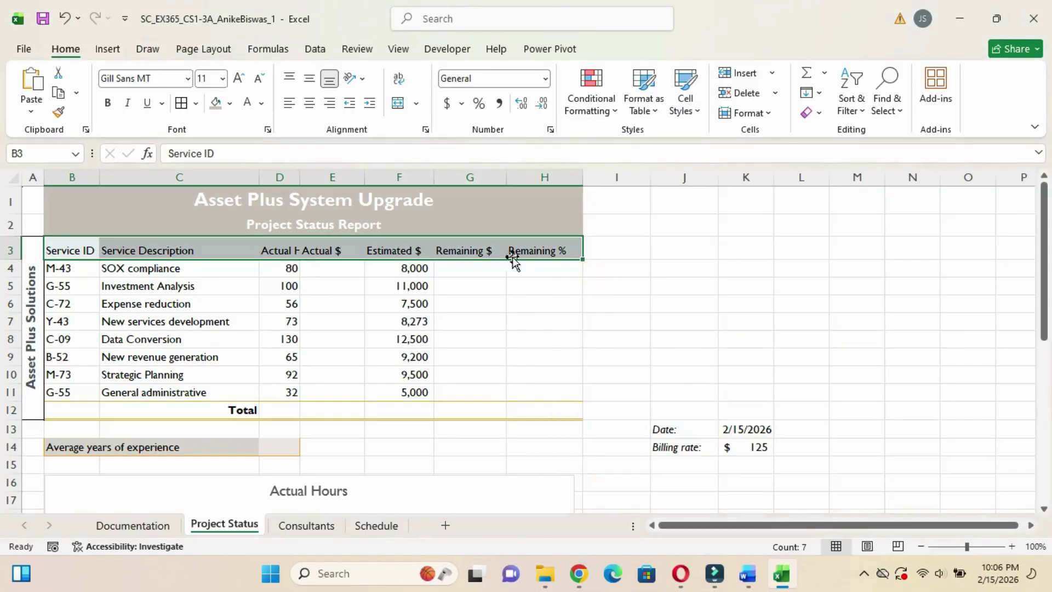
# Switch to the Word instructions and highlight step 6c about using AutoFit on column D in turquoise.
pyautogui.click(724, 493)
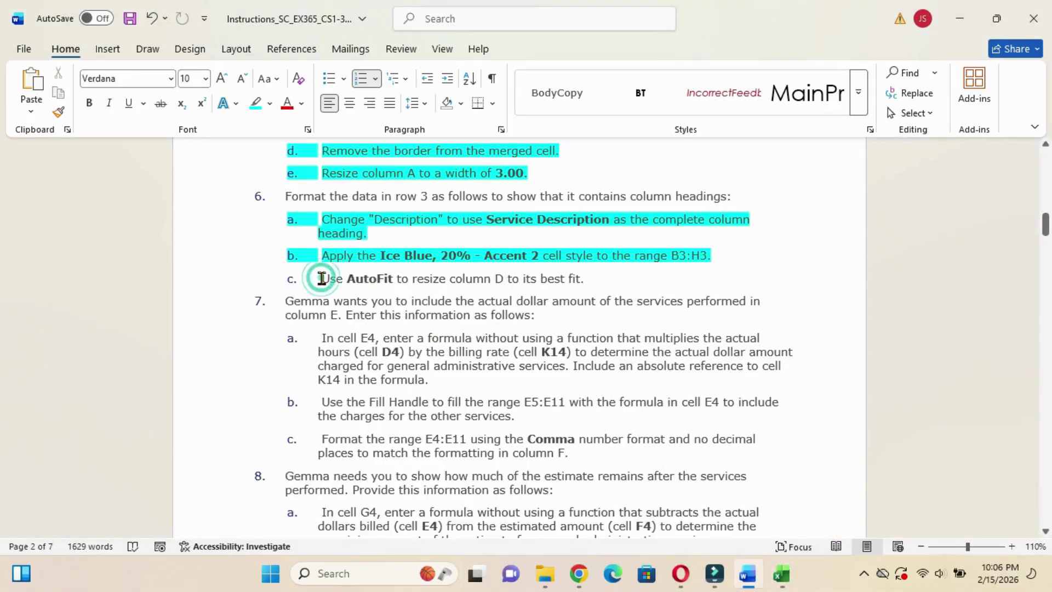
pyautogui.moveTo(323, 278); pyautogui.dragTo(601, 278)
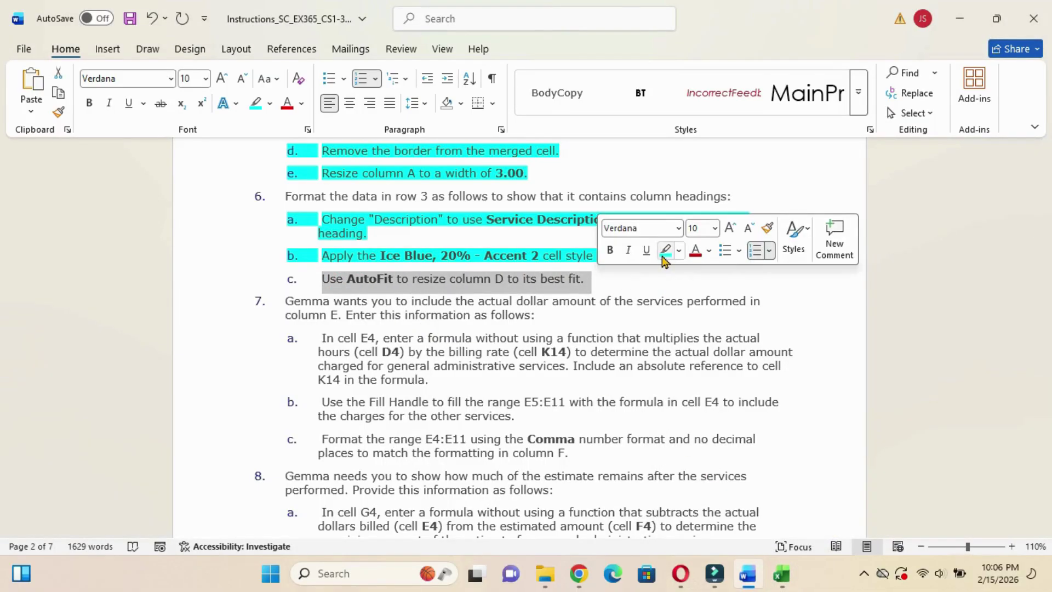
pyautogui.click(665, 250)
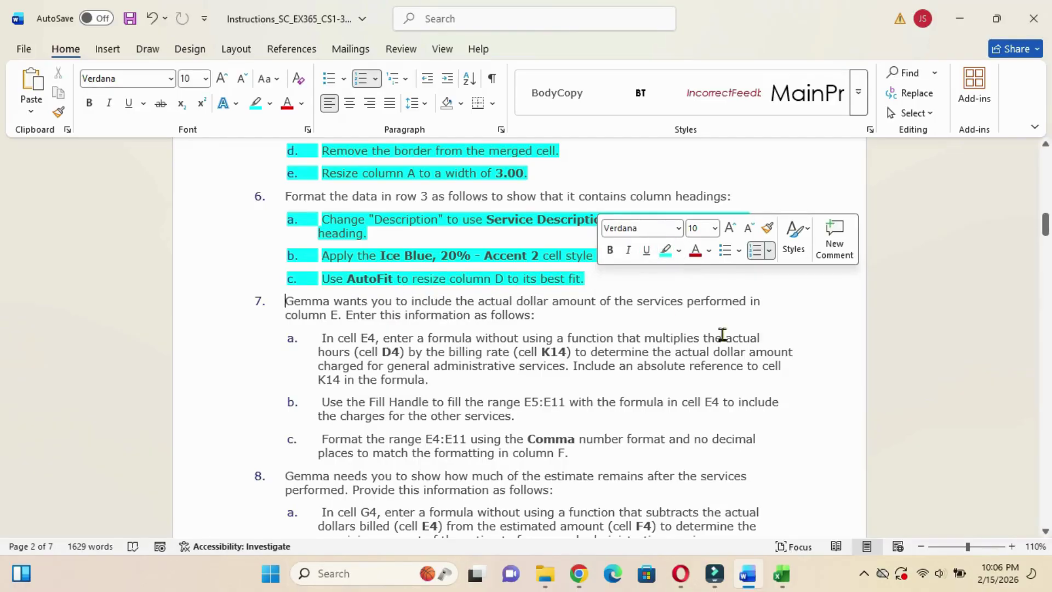
# Switch to the Excel workbook and AutoFit the width of column D.
pyautogui.click(765, 507)
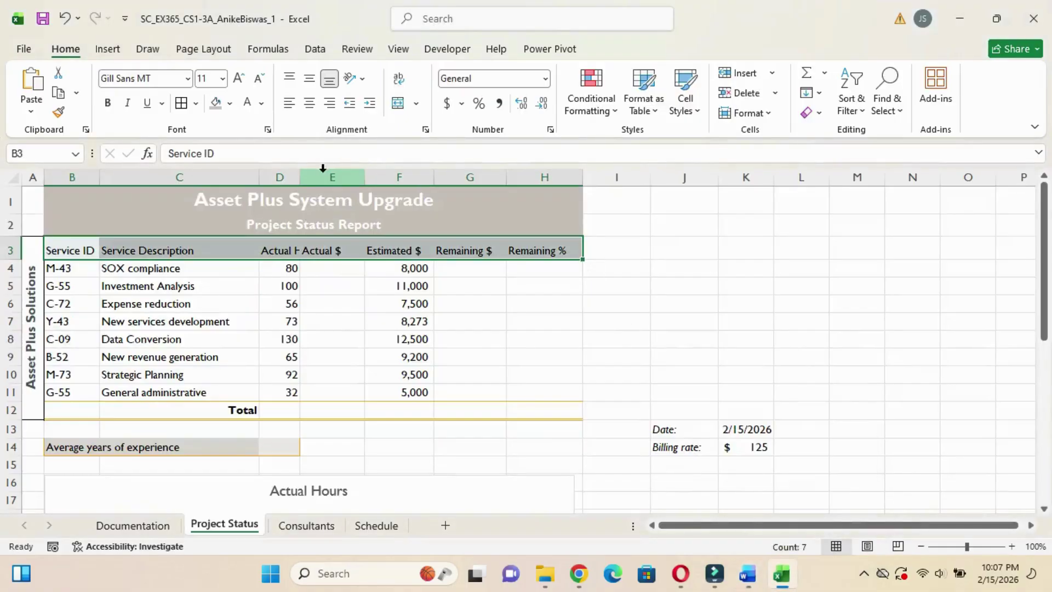
pyautogui.click(289, 174)
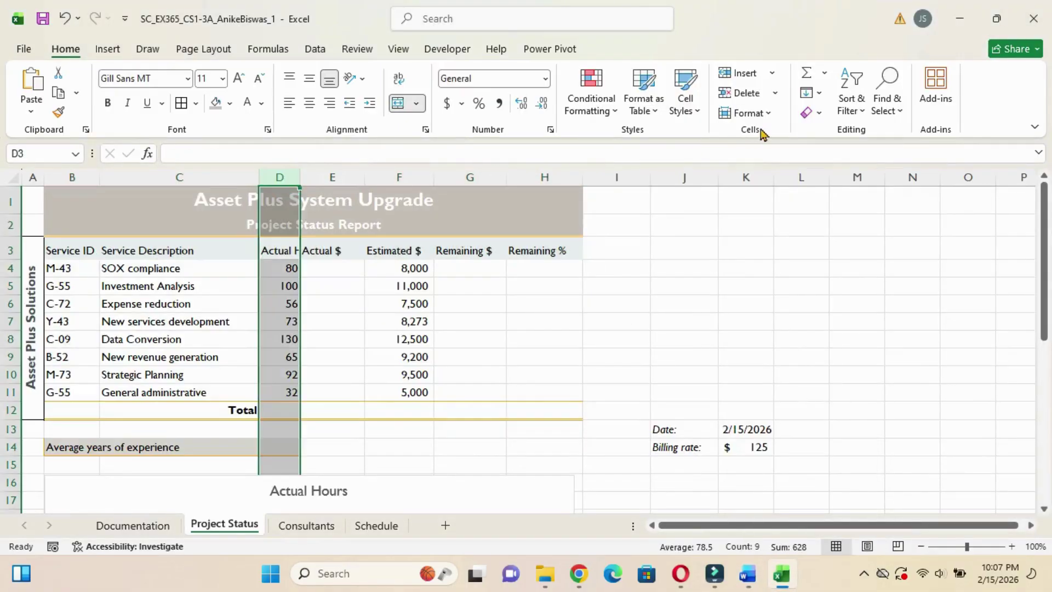
pyautogui.click(770, 113)
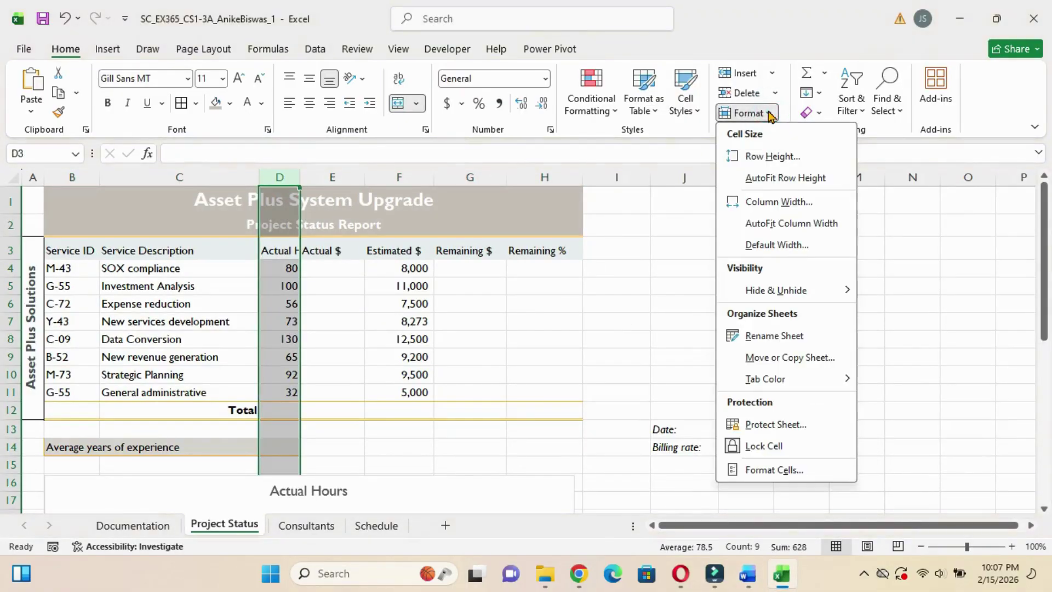
pyautogui.click(805, 223)
pyautogui.click(311, 322)
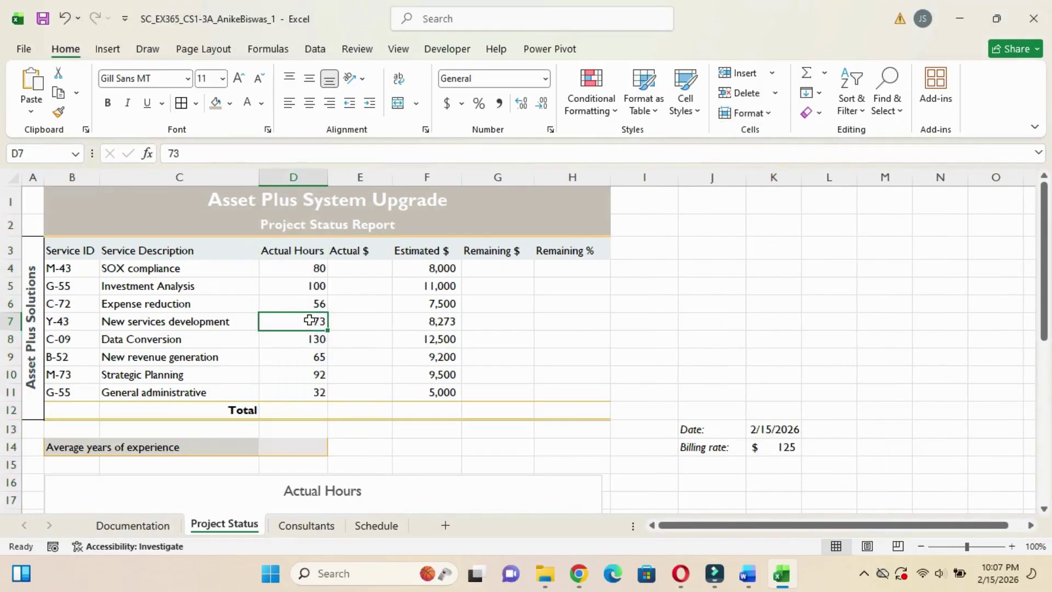
# Switch to the Word instructions and highlight step 7a about the formula for cell E4 in turquoise.
pyautogui.moveTo(746, 571)
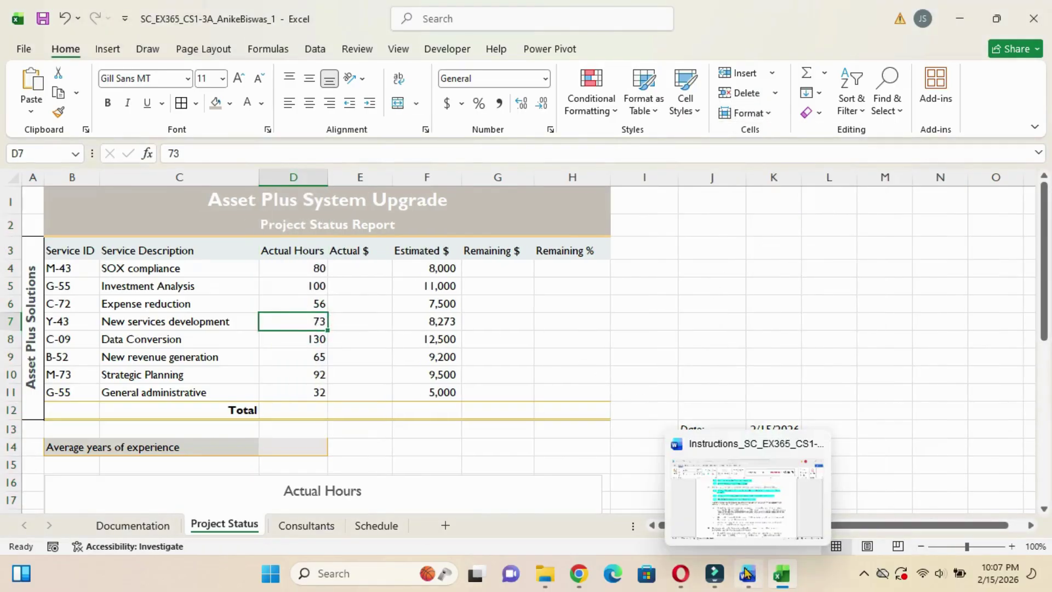
pyautogui.click(720, 503)
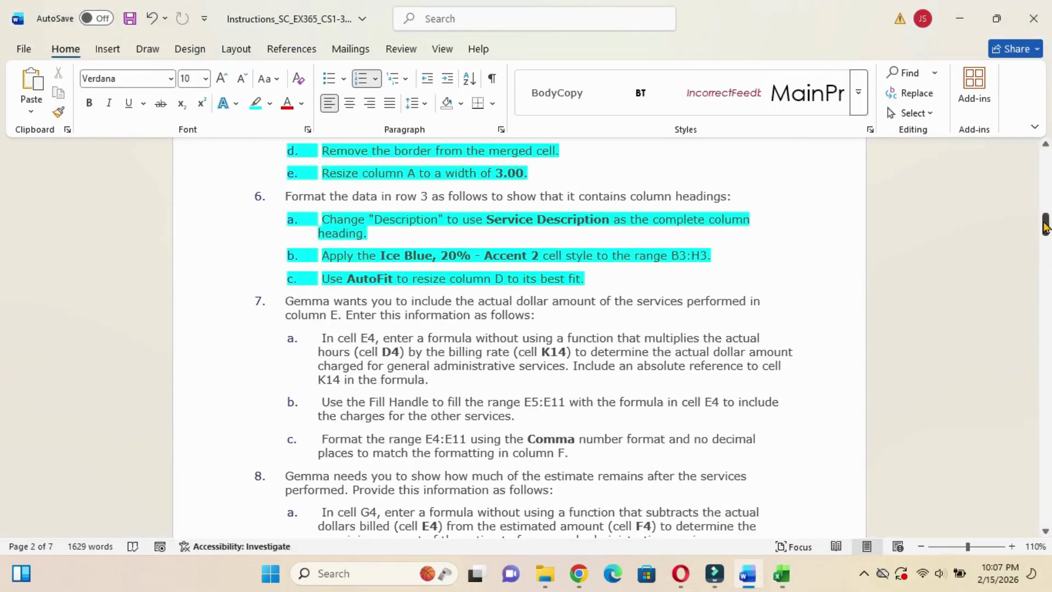
pyautogui.moveTo(1045, 226); pyautogui.dragTo(1046, 235)
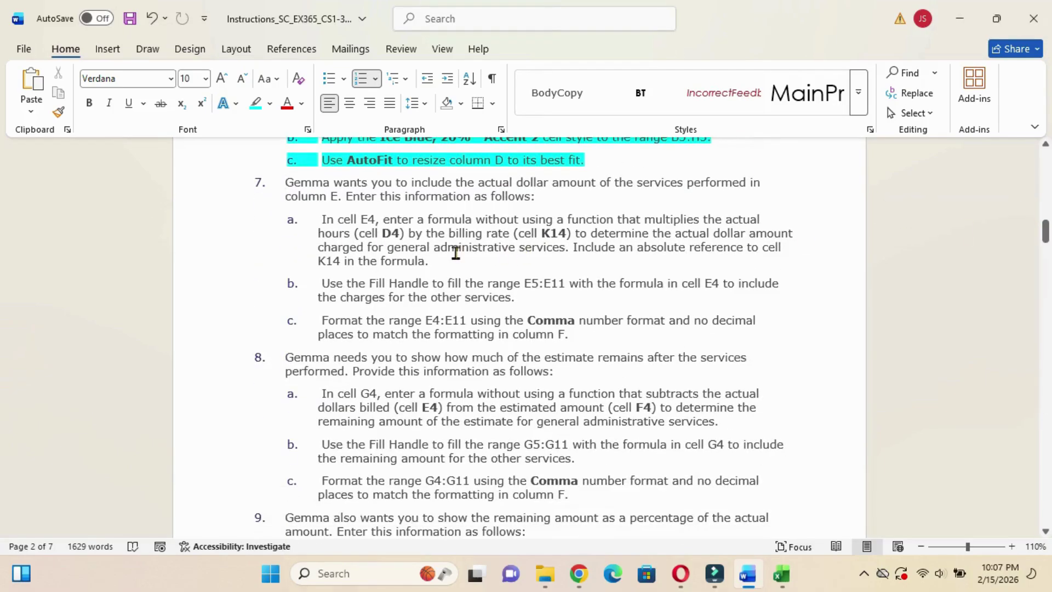
pyautogui.moveTo(324, 219); pyautogui.dragTo(425, 261)
pyautogui.click(485, 235)
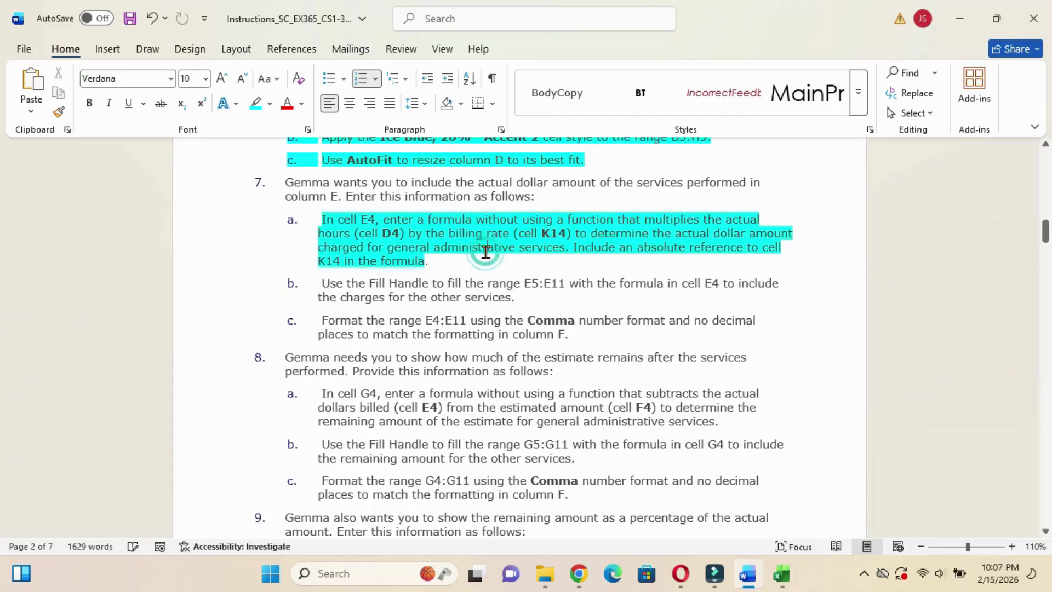
# Switch to the Excel workbook and enter the formula =K14*D4 in cell E4.
pyautogui.click(487, 247)
pyautogui.click(756, 493)
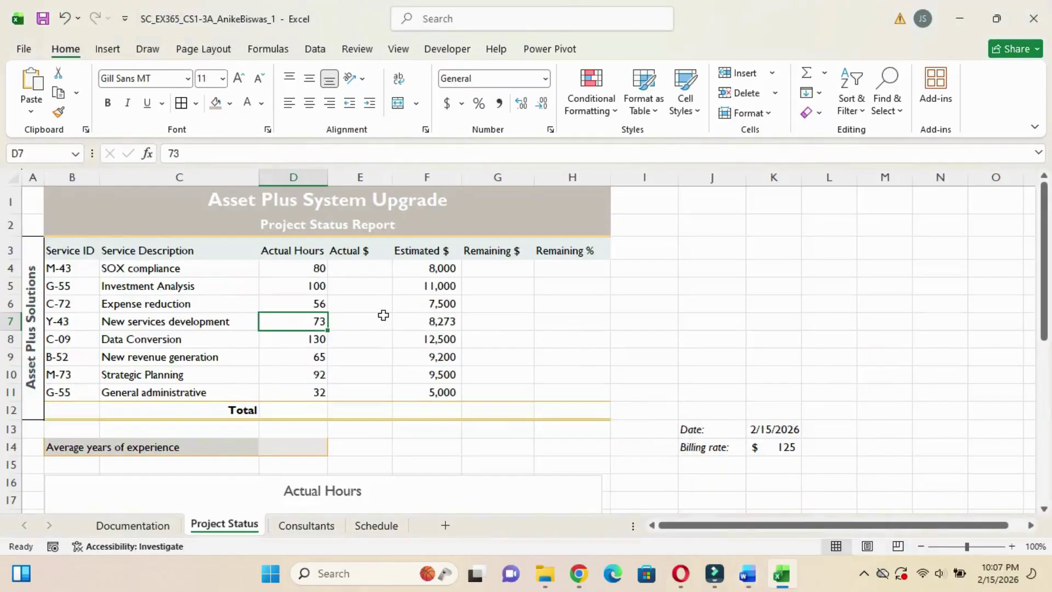
pyautogui.click(366, 271)
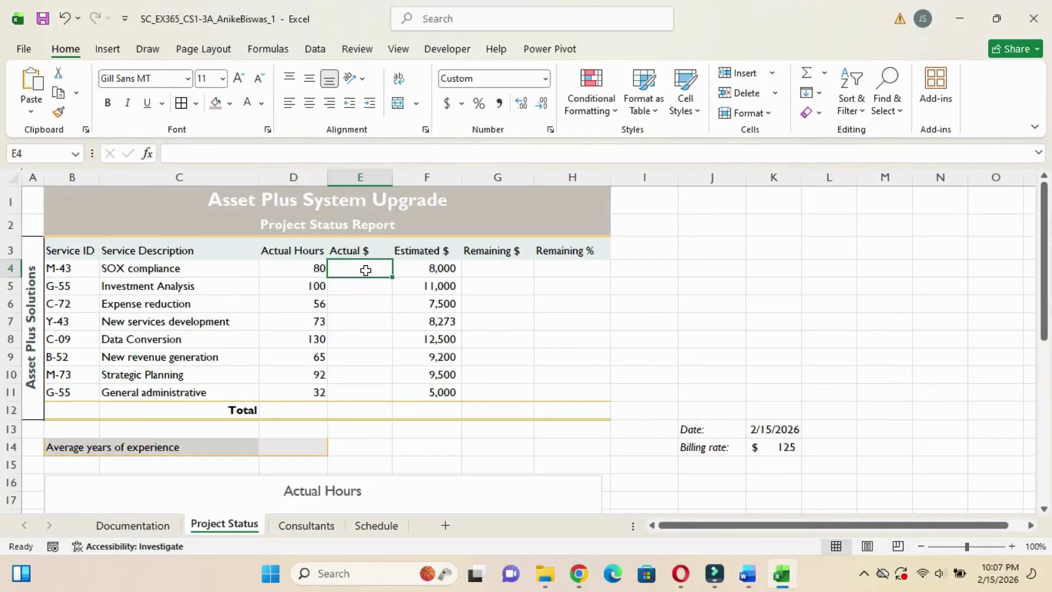
pyautogui.write('=')
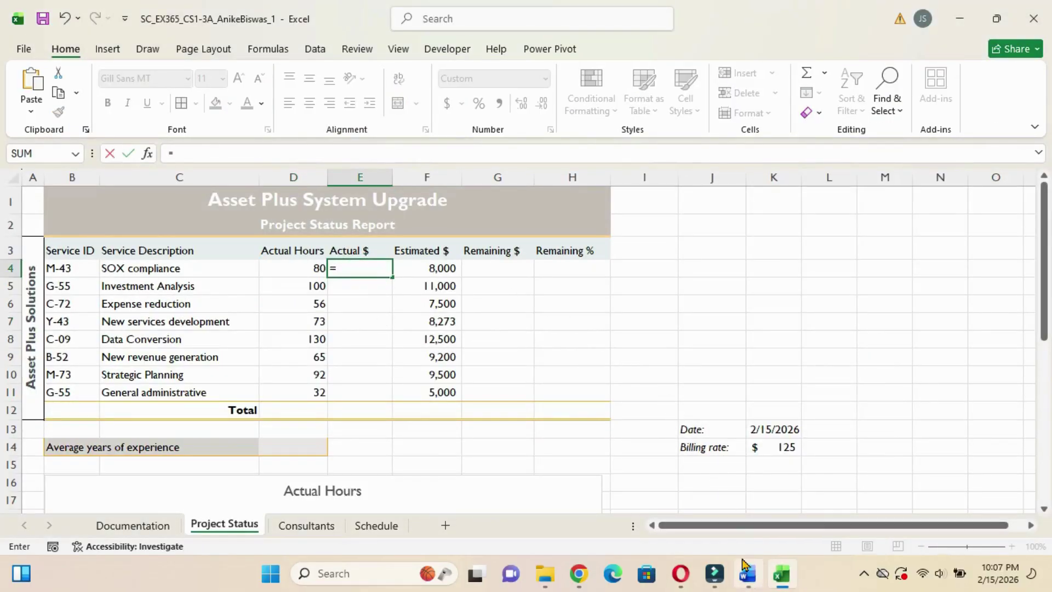
pyautogui.moveTo(747, 570)
pyautogui.click(731, 493)
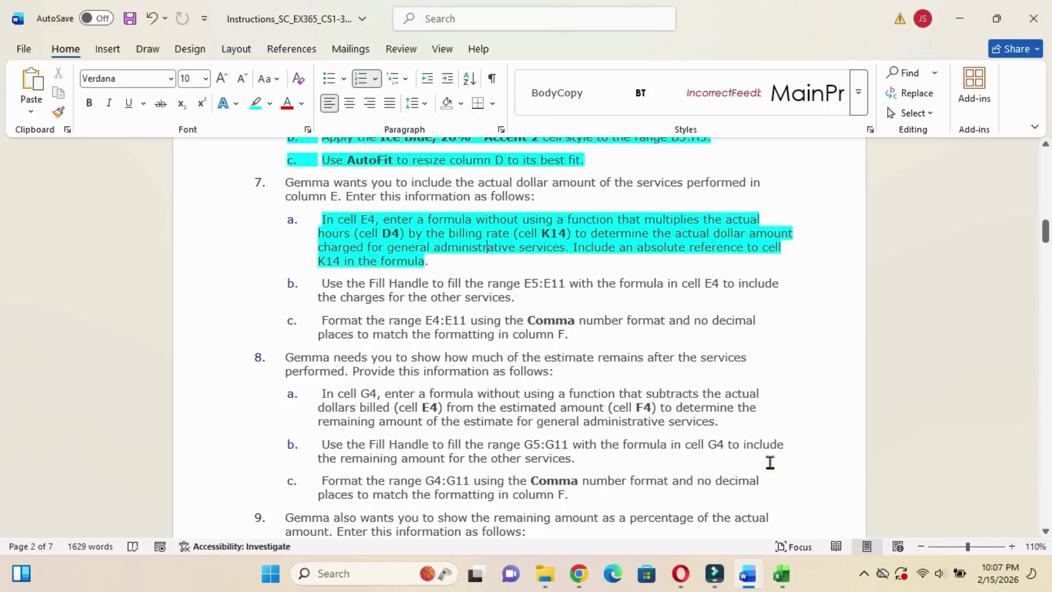
pyautogui.moveTo(783, 576)
pyautogui.click(758, 480)
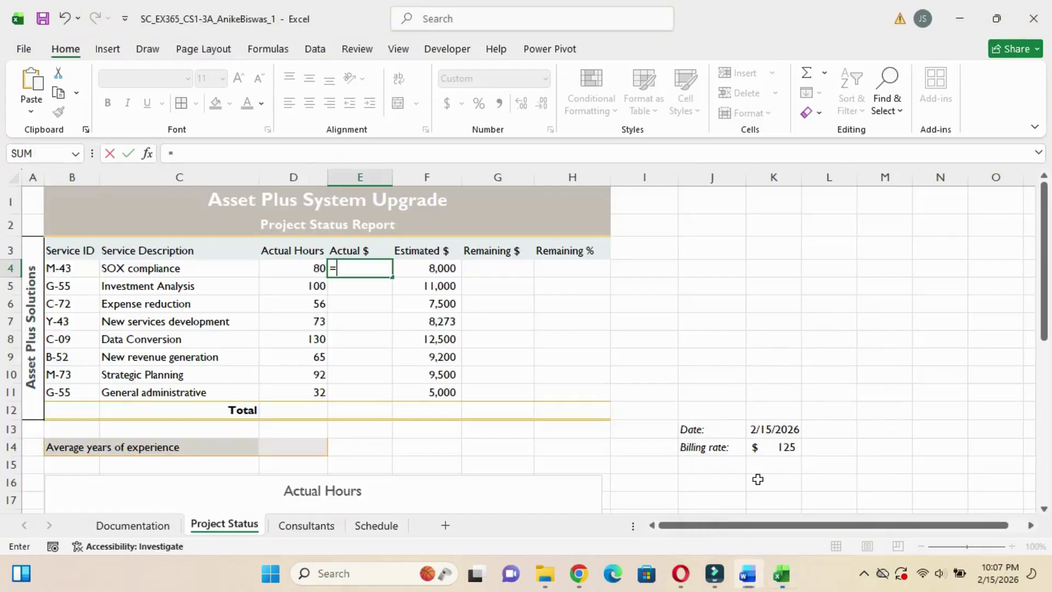
pyautogui.click(777, 450)
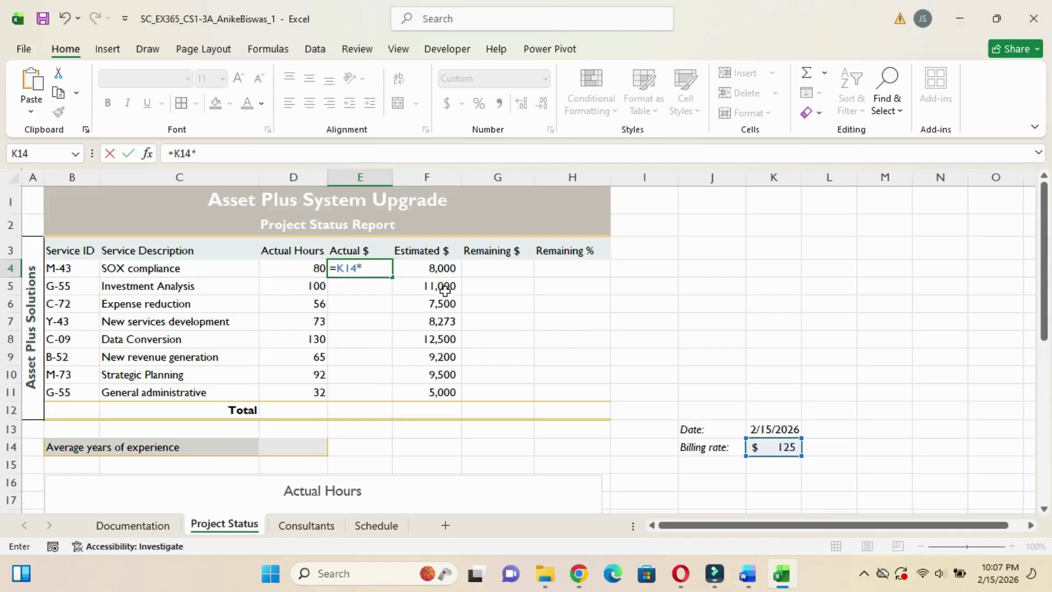
pyautogui.click(311, 270)
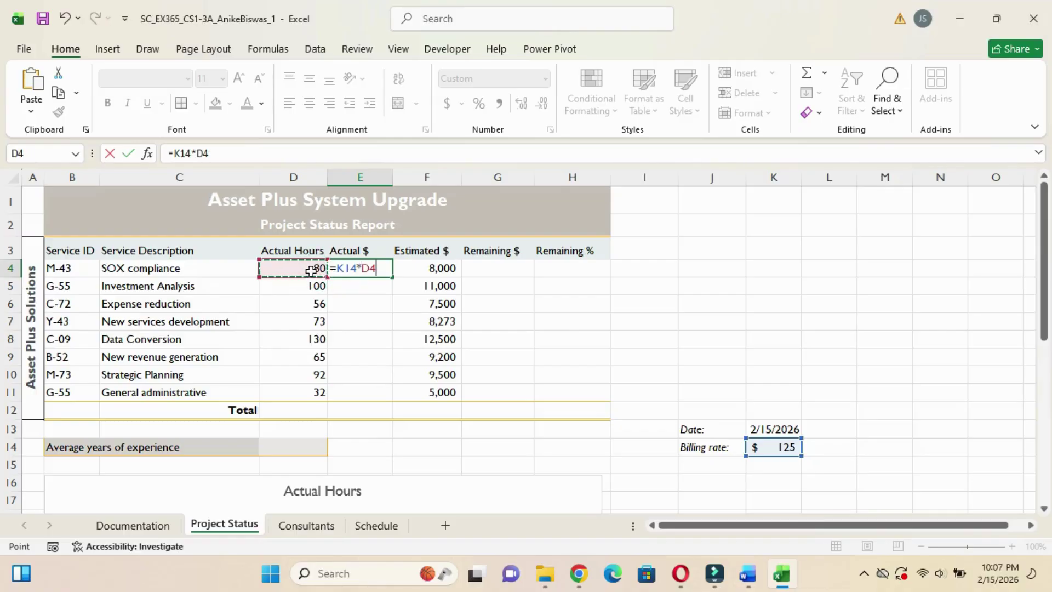
pyautogui.press('Return')
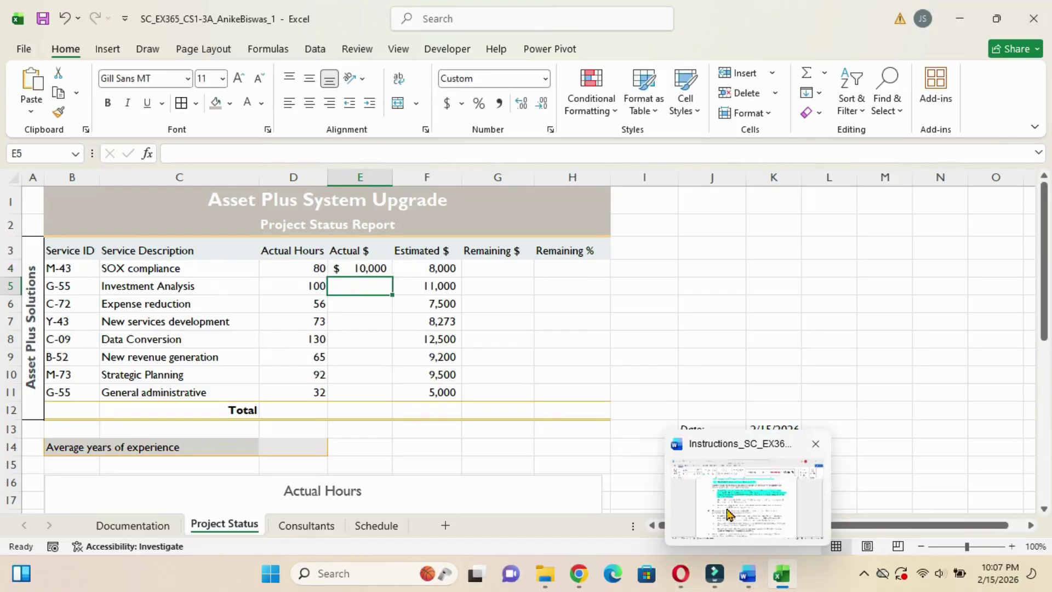
# Switch to the Word instructions and highlight step 7b about filling the range E5:E11 in turquoise.
pyautogui.click(723, 494)
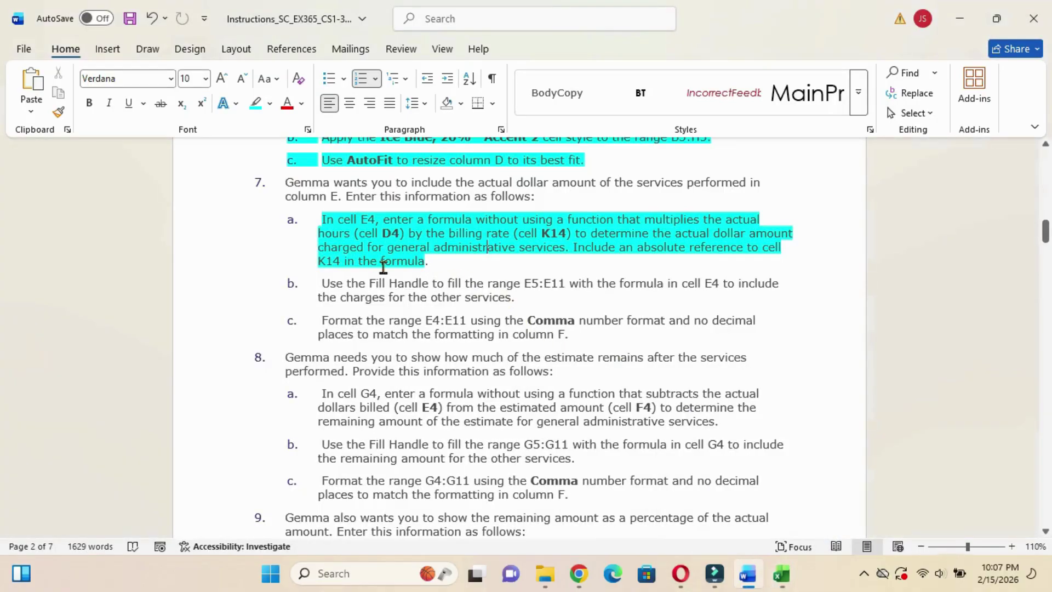
pyautogui.moveTo(320, 285); pyautogui.dragTo(514, 297)
pyautogui.click(574, 272)
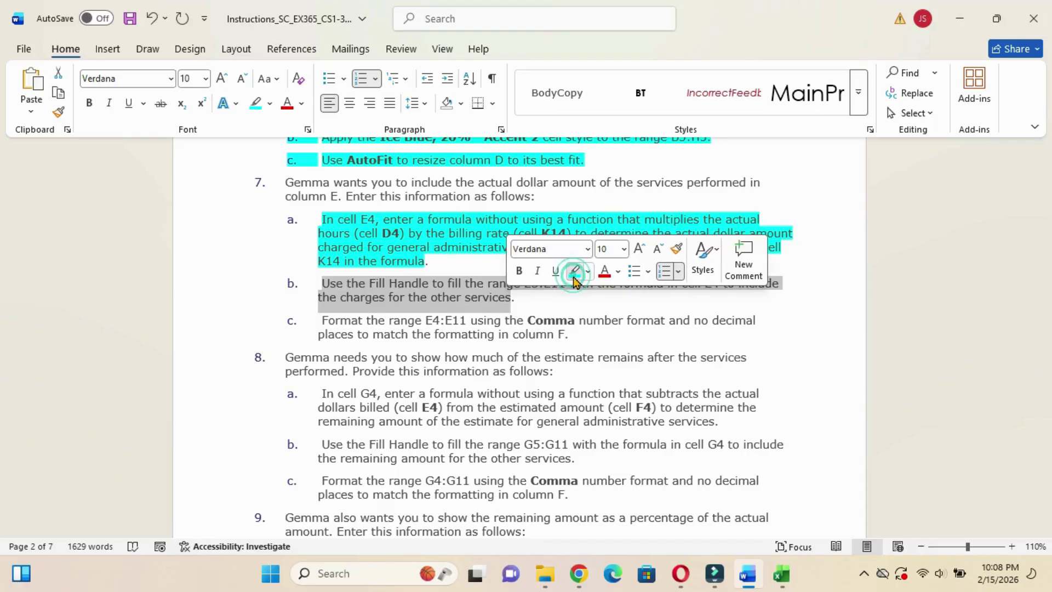
pyautogui.click(571, 303)
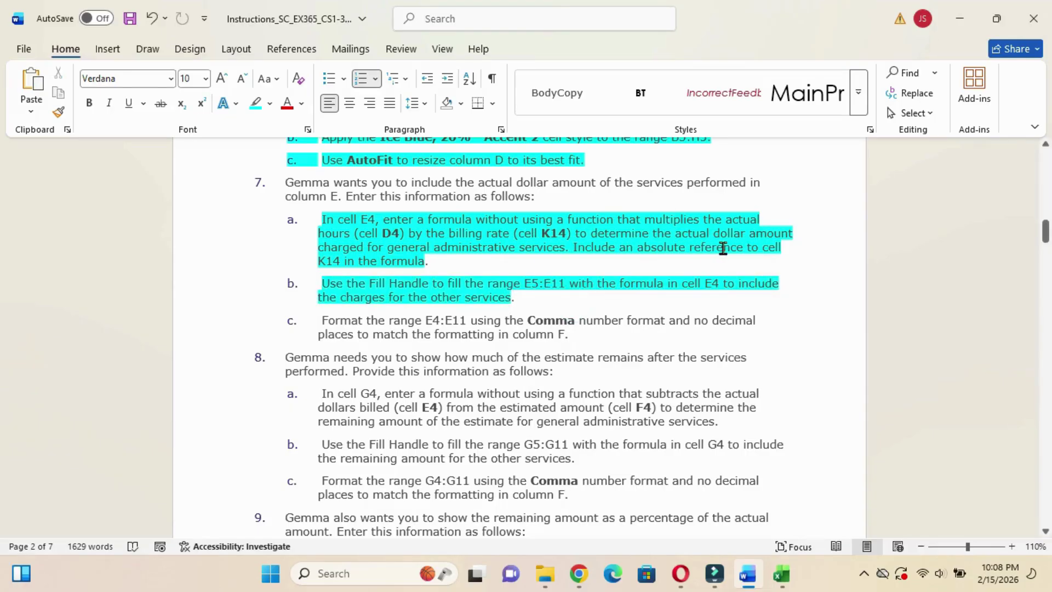
# Switch to the Excel workbook and make the K14 reference absolute in cell E4, giving =$K$14*D4.
pyautogui.click(783, 574)
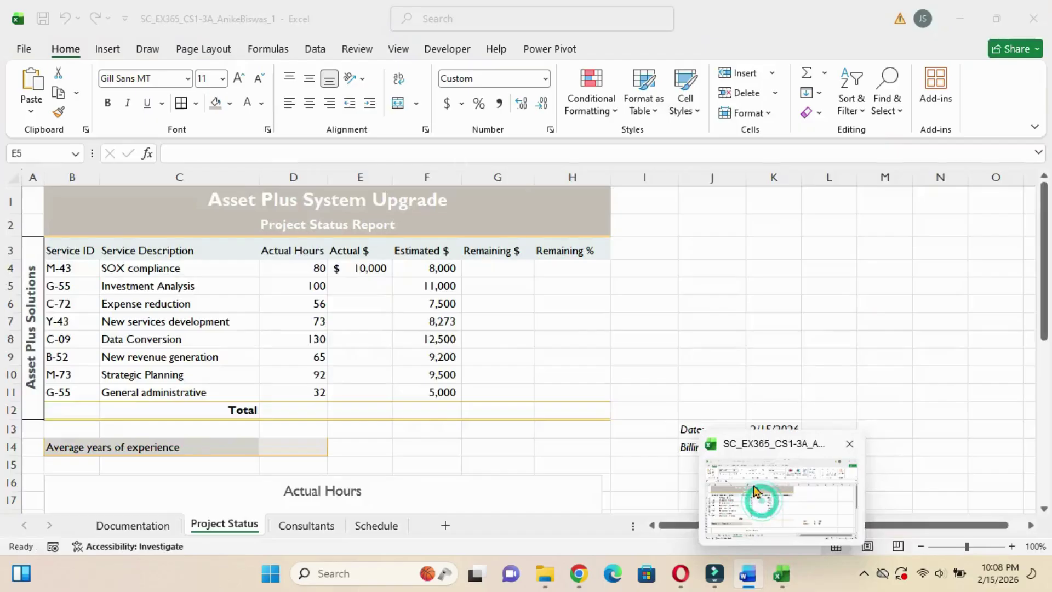
pyautogui.click(367, 268)
pyautogui.click(182, 152)
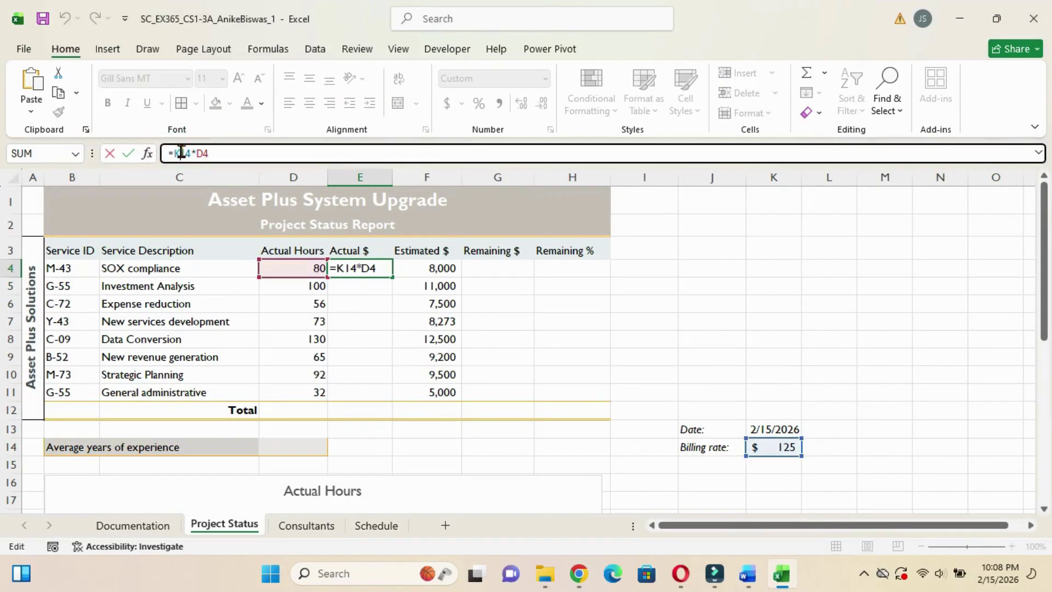
pyautogui.press('F4')
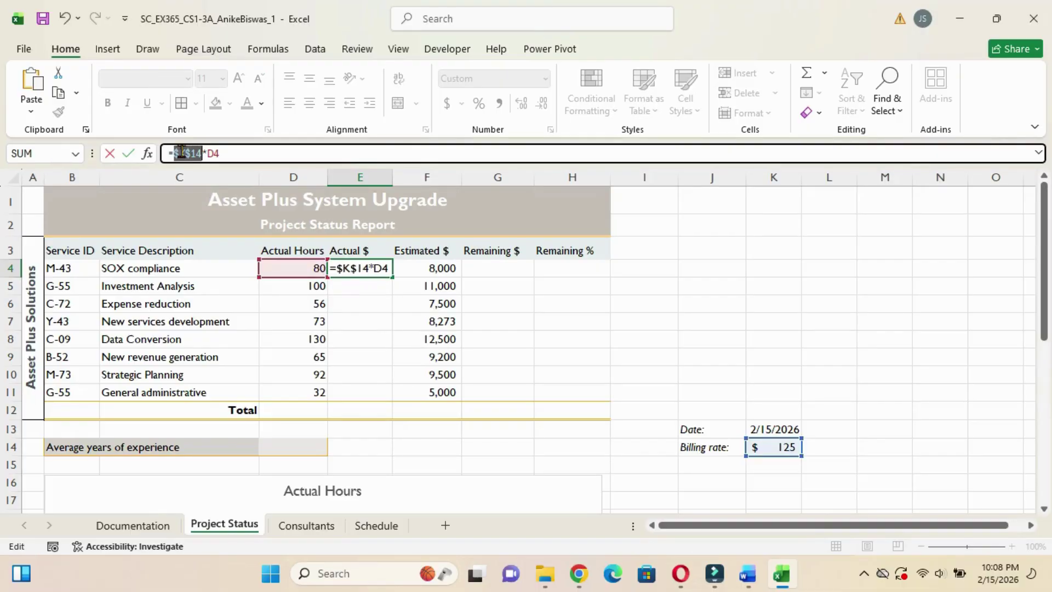
pyautogui.press('Return')
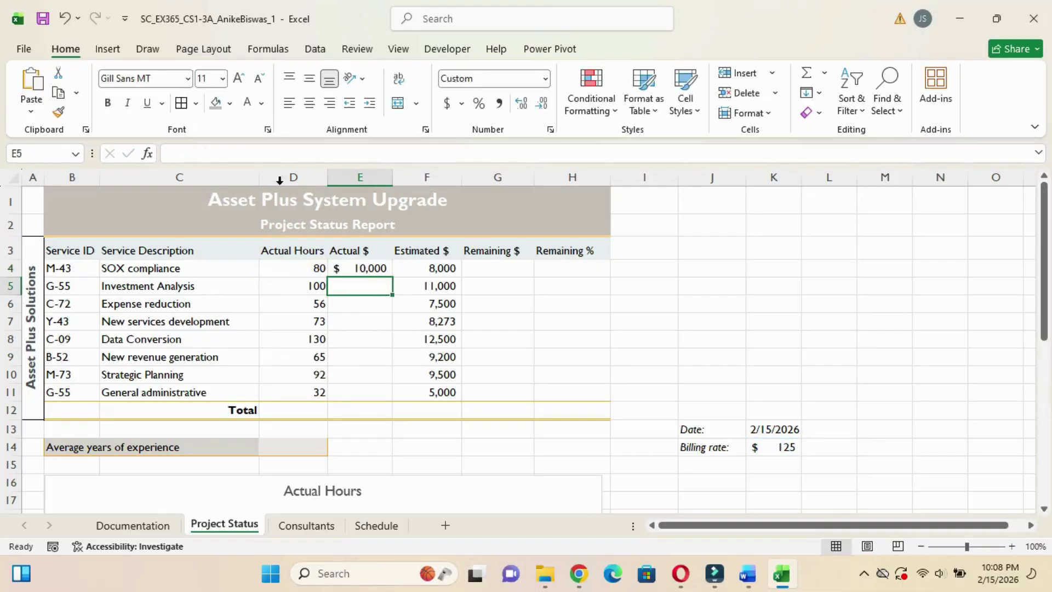
# Recheck step 7b in the Word instructions and fill the Excel range E5:E11 with the formula from cell E4.
pyautogui.click(387, 270)
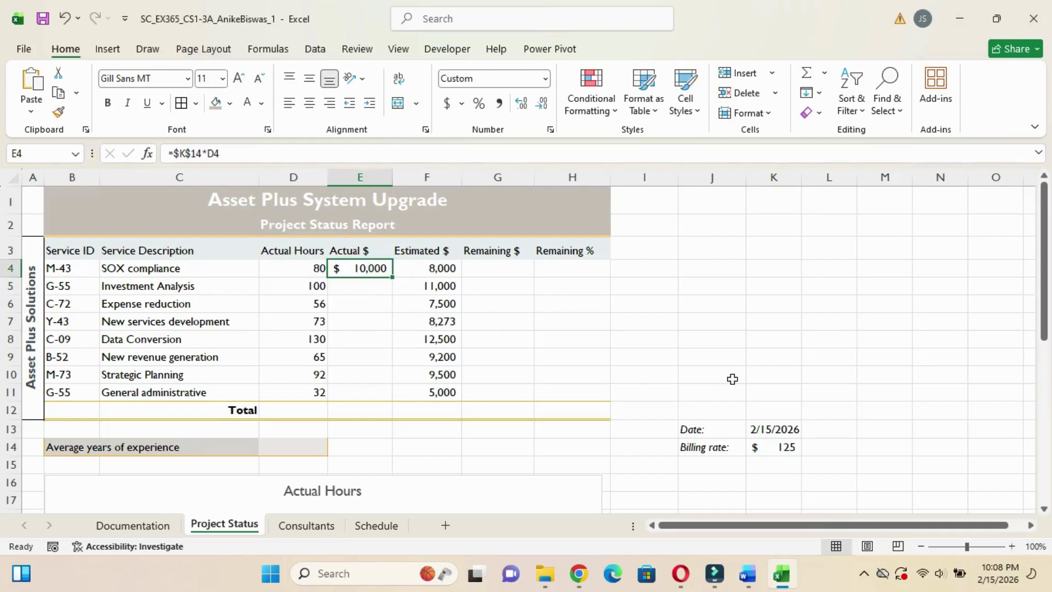
pyautogui.click(736, 520)
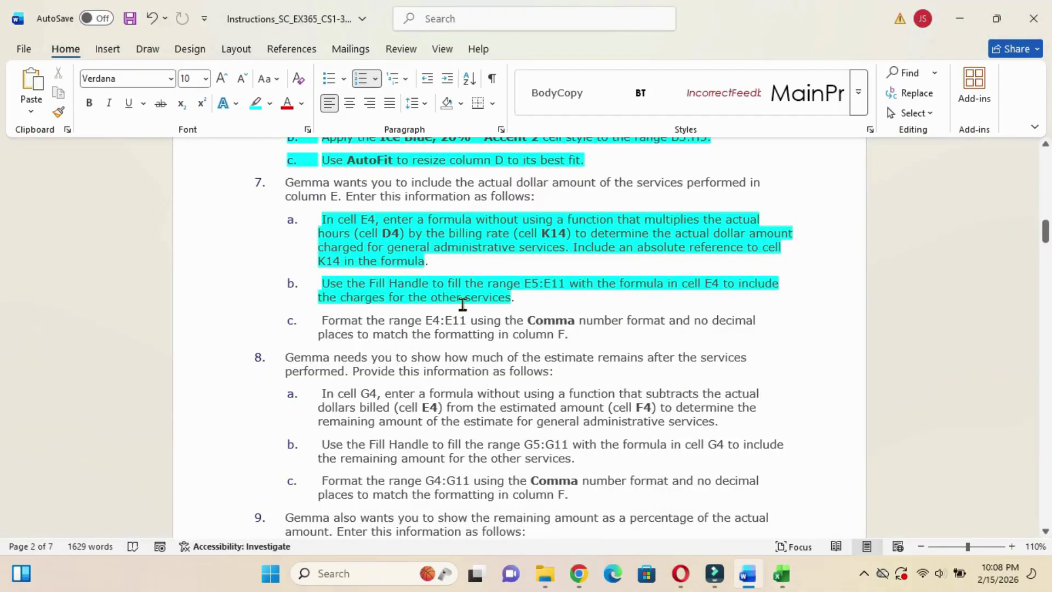
pyautogui.moveTo(783, 570)
pyautogui.click(759, 496)
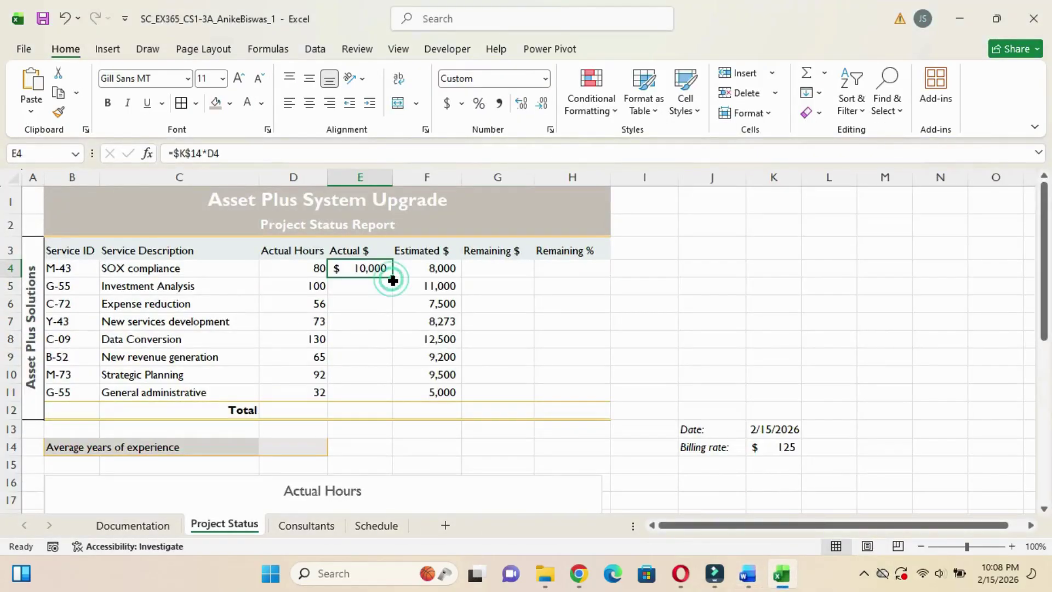
pyautogui.moveTo(392, 277); pyautogui.dragTo(394, 395)
pyautogui.click(369, 346)
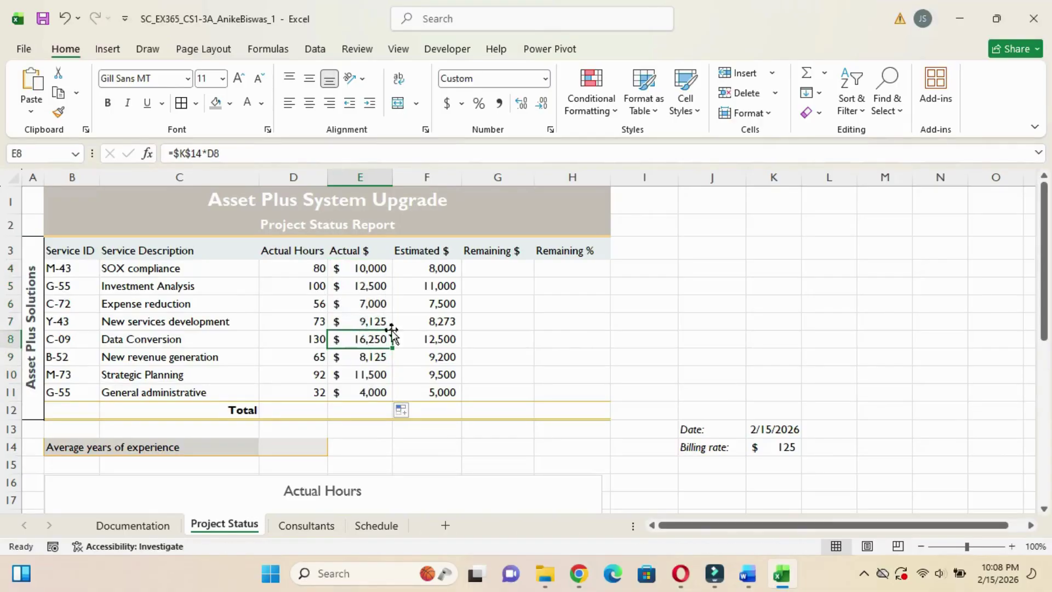
# Switch to the Word instructions and highlight step 7c about the Comma format for E4:E11 in turquoise.
pyautogui.moveTo(755, 577)
pyautogui.click(725, 482)
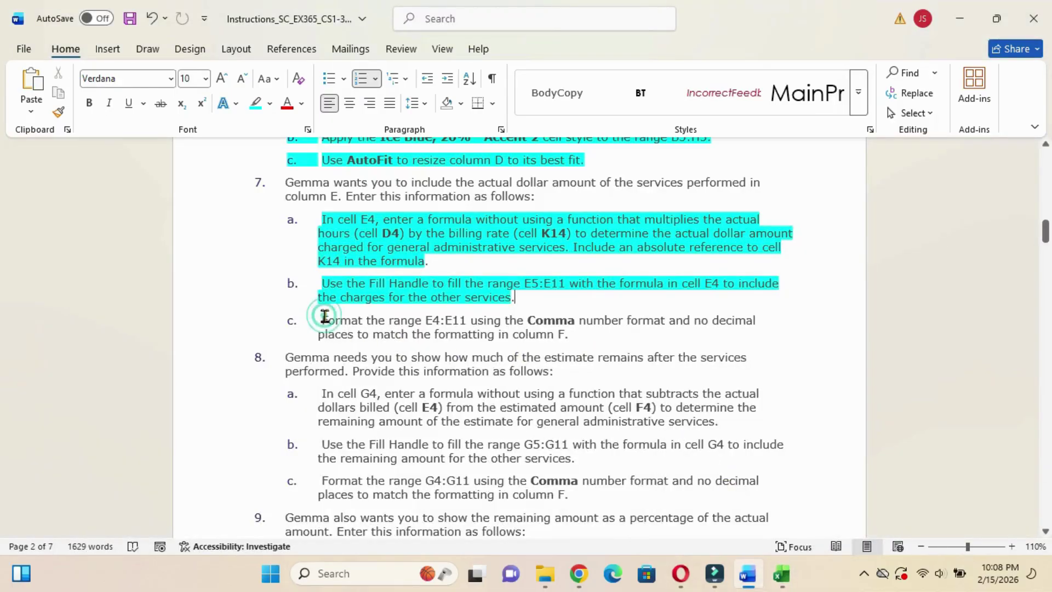
pyautogui.moveTo(325, 321); pyautogui.dragTo(576, 340)
pyautogui.click(654, 314)
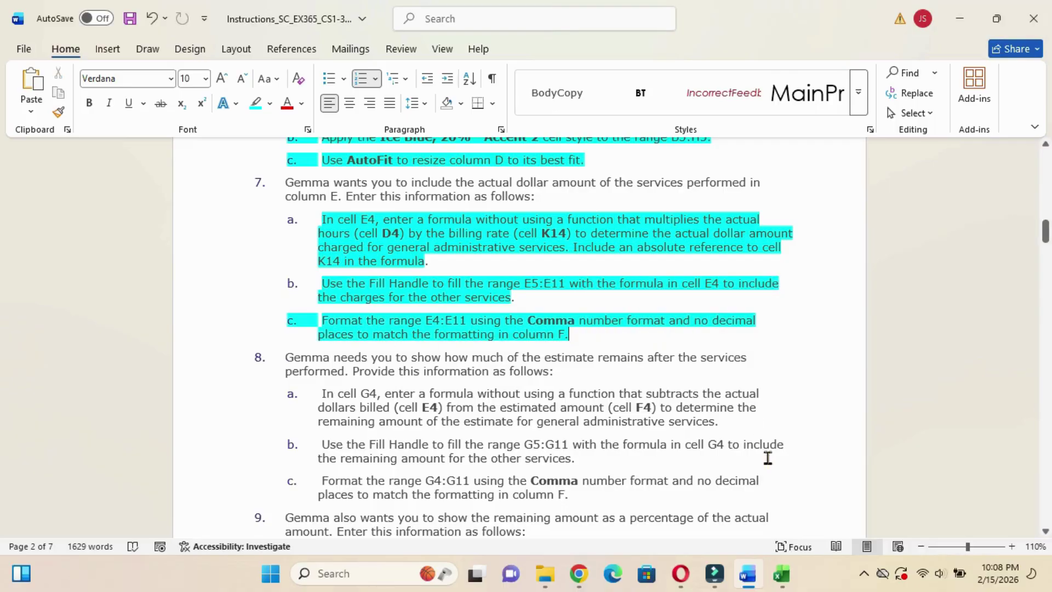
pyautogui.moveTo(781, 573)
pyautogui.click(777, 510)
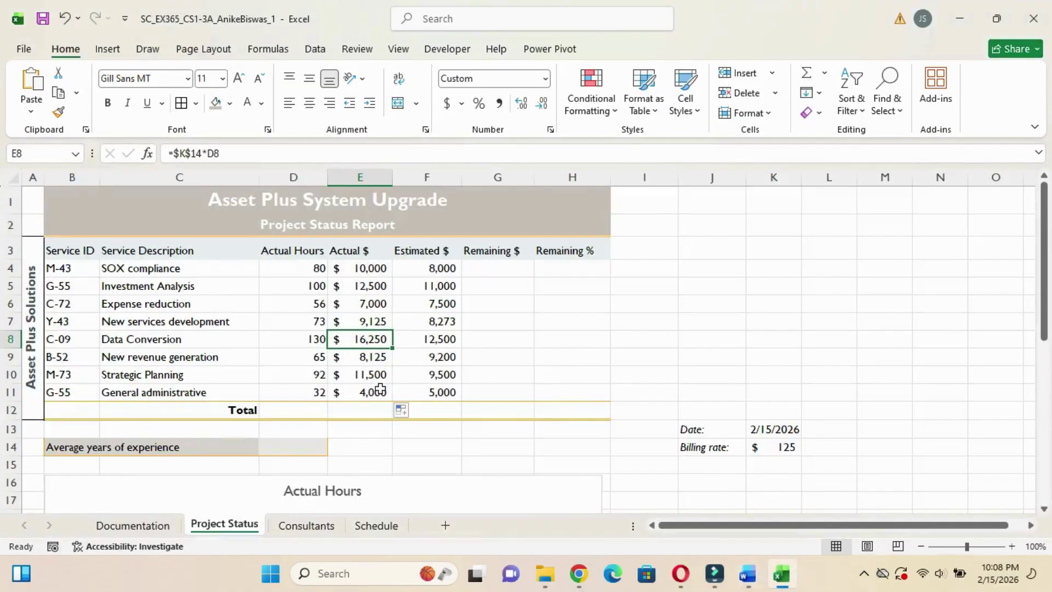
pyautogui.moveTo(749, 573)
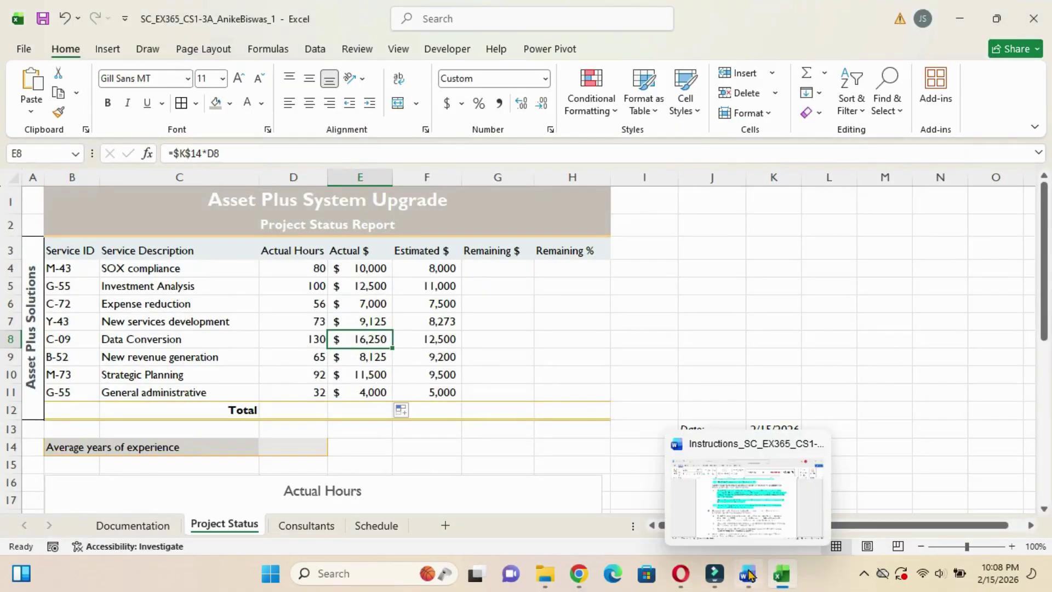
pyautogui.click(726, 490)
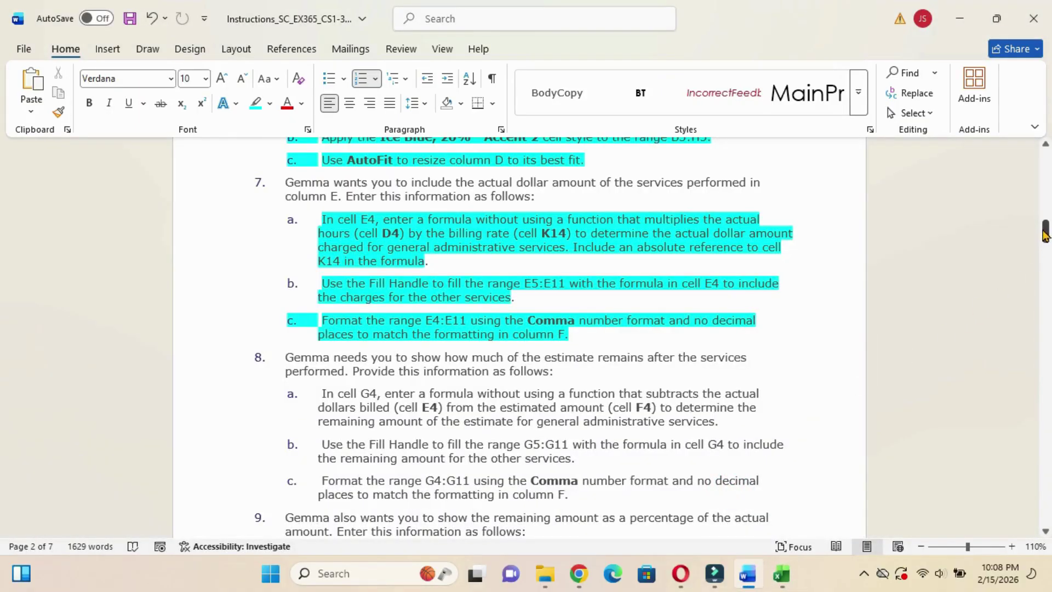
# Highlight step 8a about the subtraction formula for cell G4 in turquoise.
pyautogui.moveTo(1046, 235); pyautogui.dragTo(1046, 244)
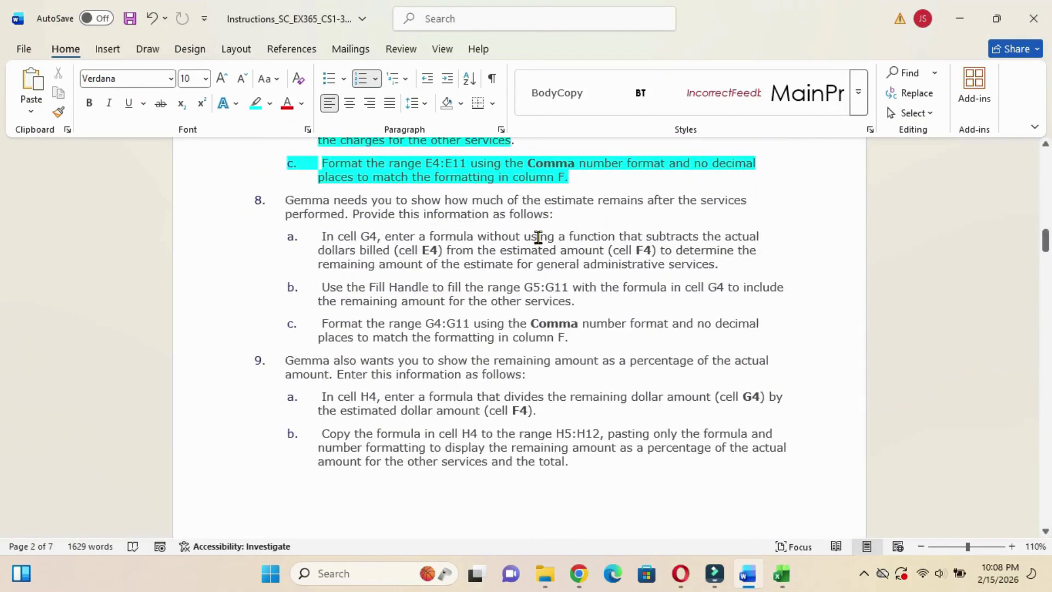
pyautogui.moveTo(325, 231); pyautogui.dragTo(747, 256)
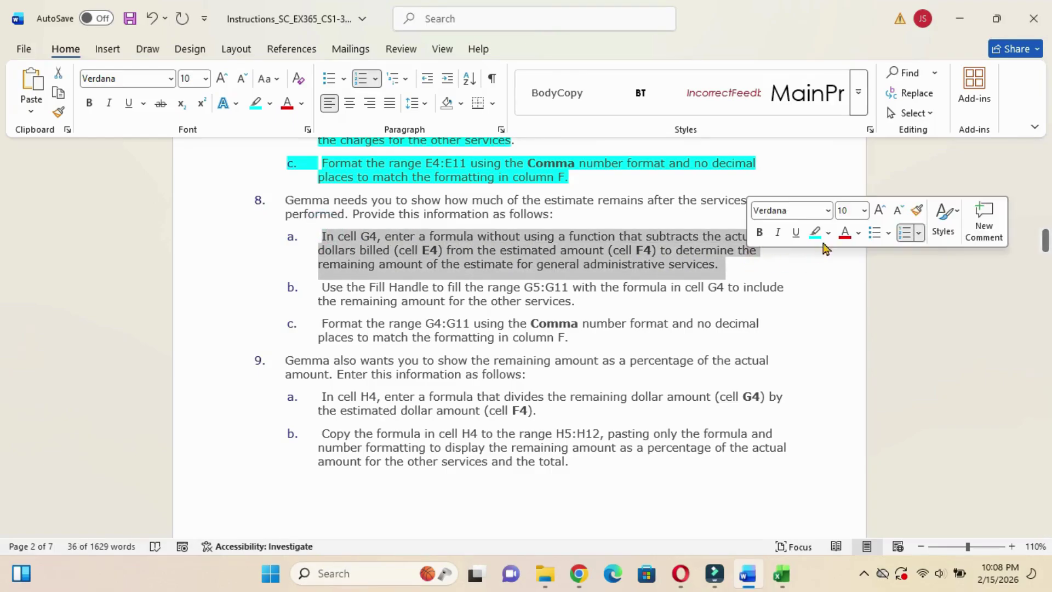
pyautogui.click(815, 233)
pyautogui.click(776, 270)
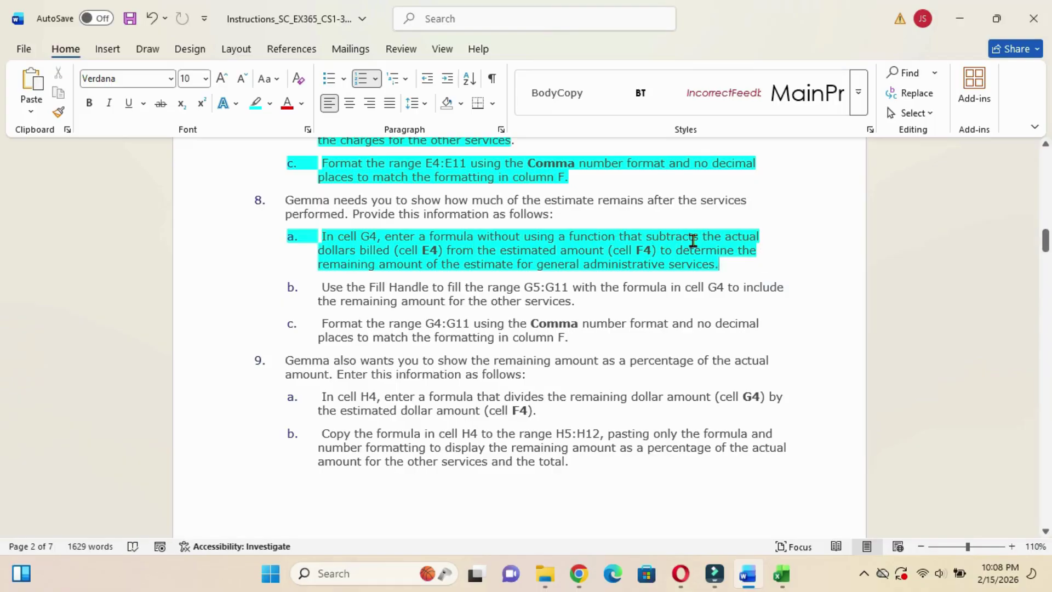
# Switch to the Excel workbook and enter the formula =F4-E4 in cell G4.
pyautogui.click(782, 574)
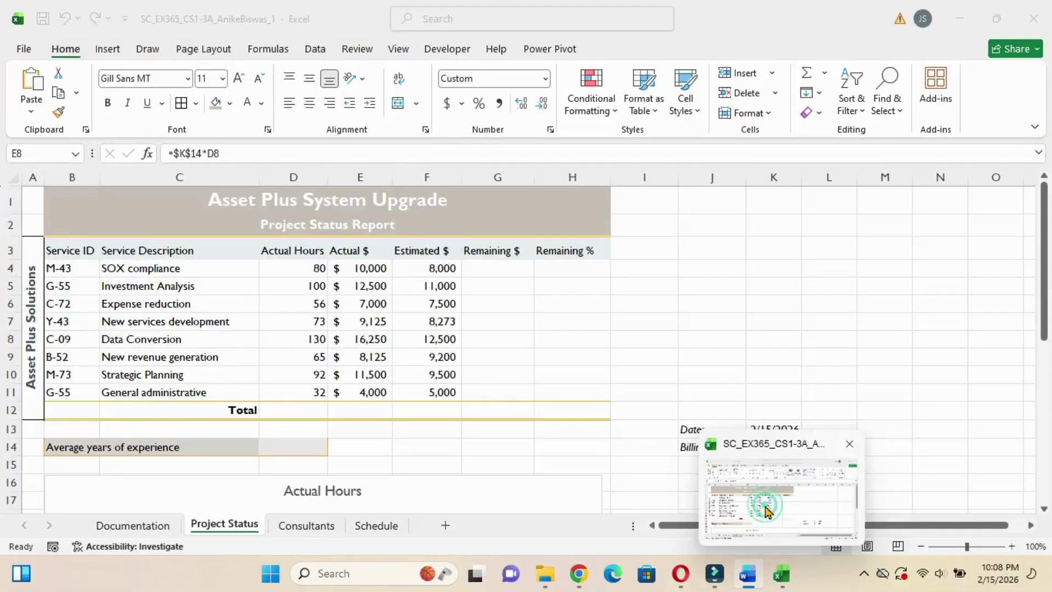
pyautogui.click(497, 271)
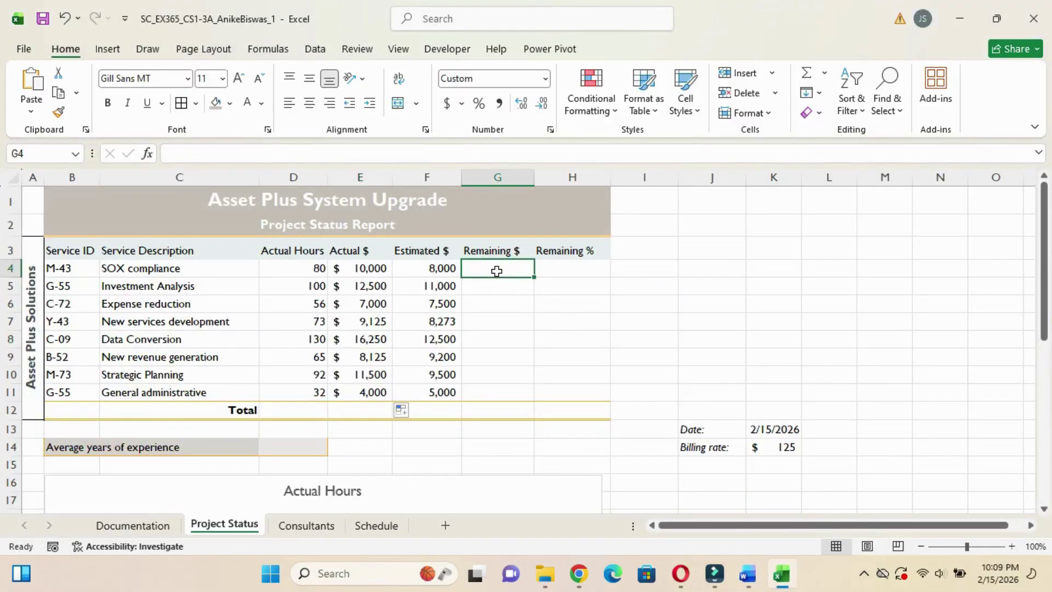
pyautogui.write('=')
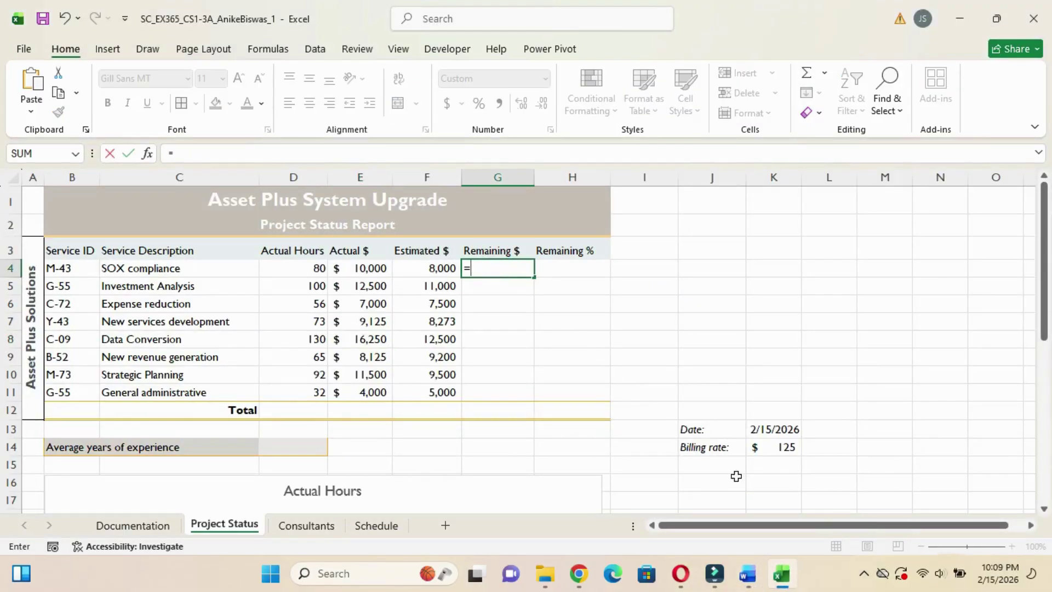
pyautogui.click(748, 573)
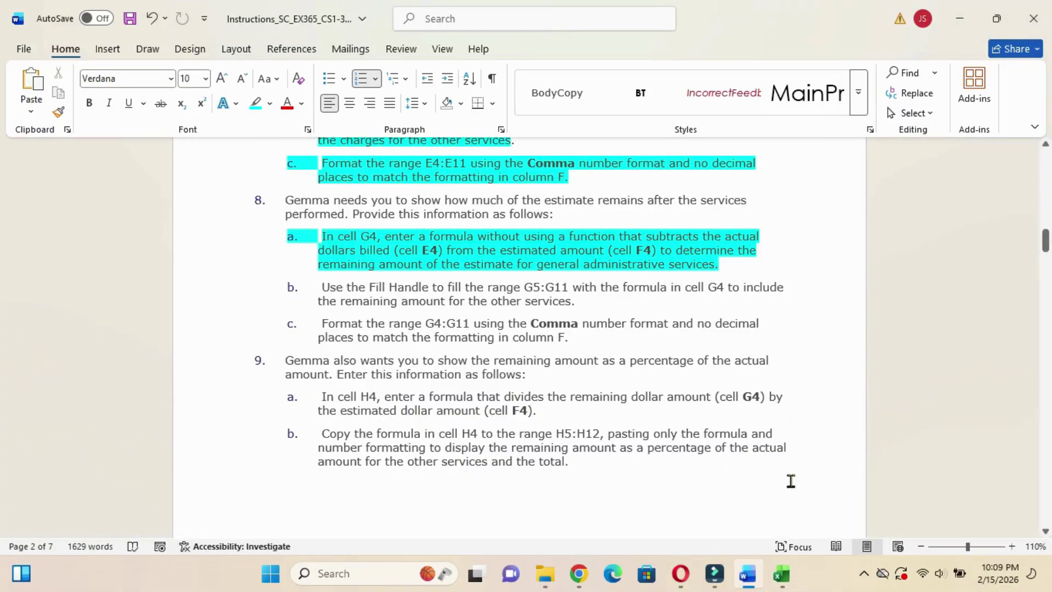
pyautogui.moveTo(784, 570)
pyautogui.click(769, 511)
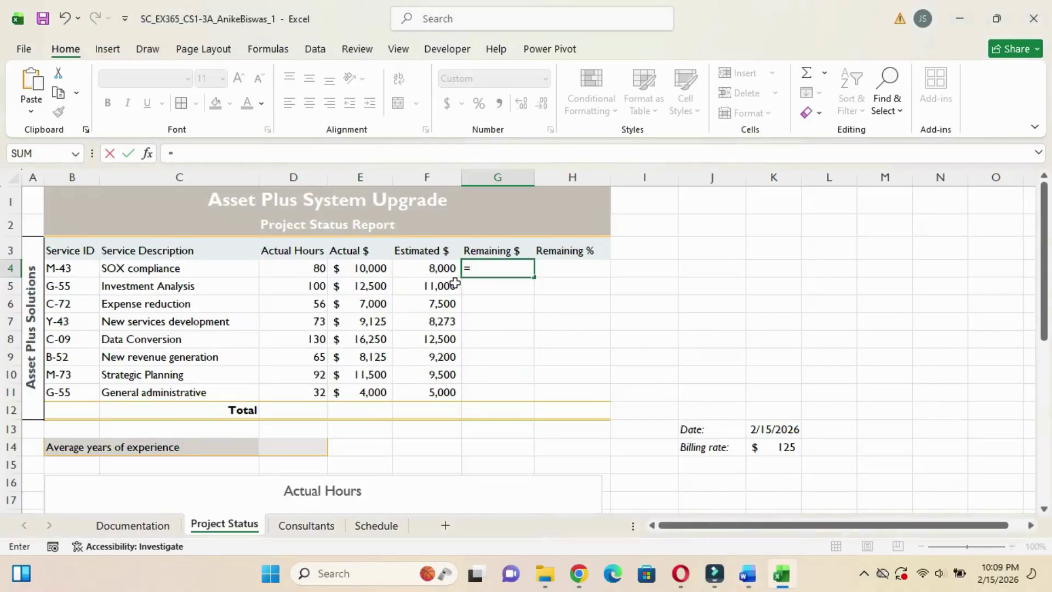
pyautogui.click(444, 271)
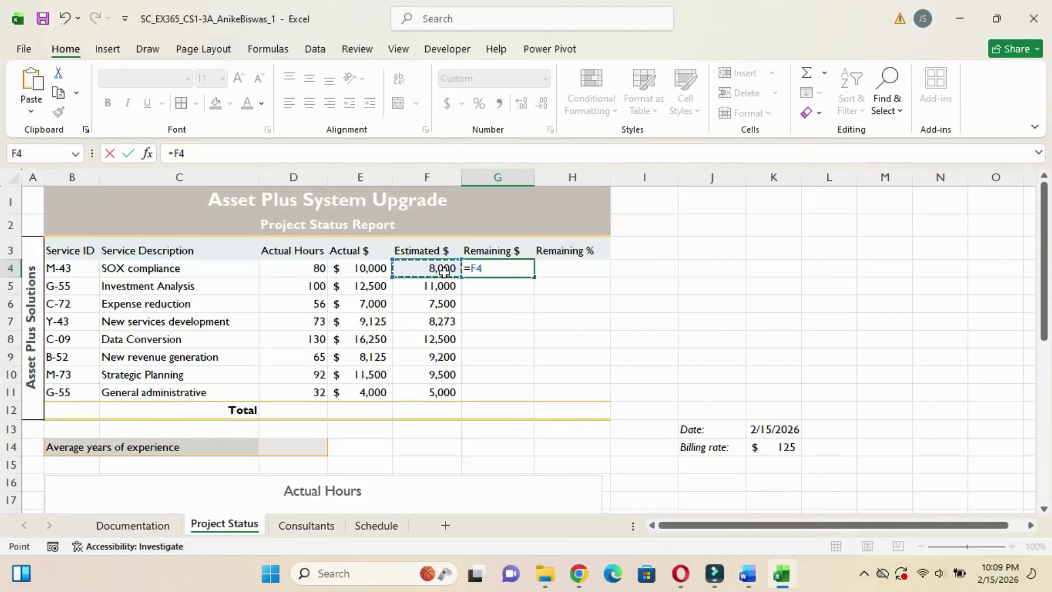
pyautogui.write('-')
pyautogui.click(379, 268)
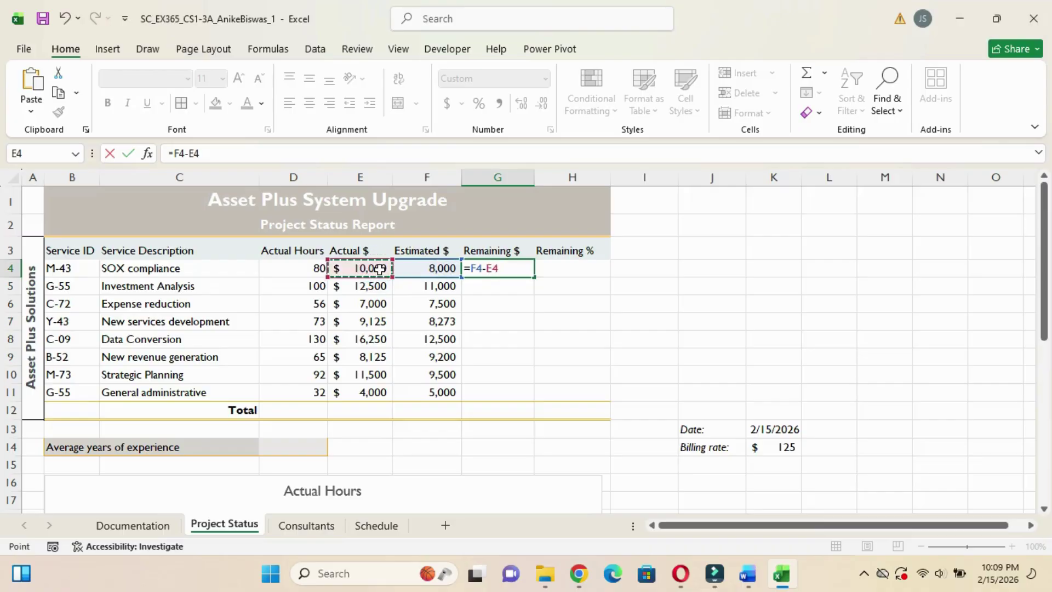
pyautogui.press('Return')
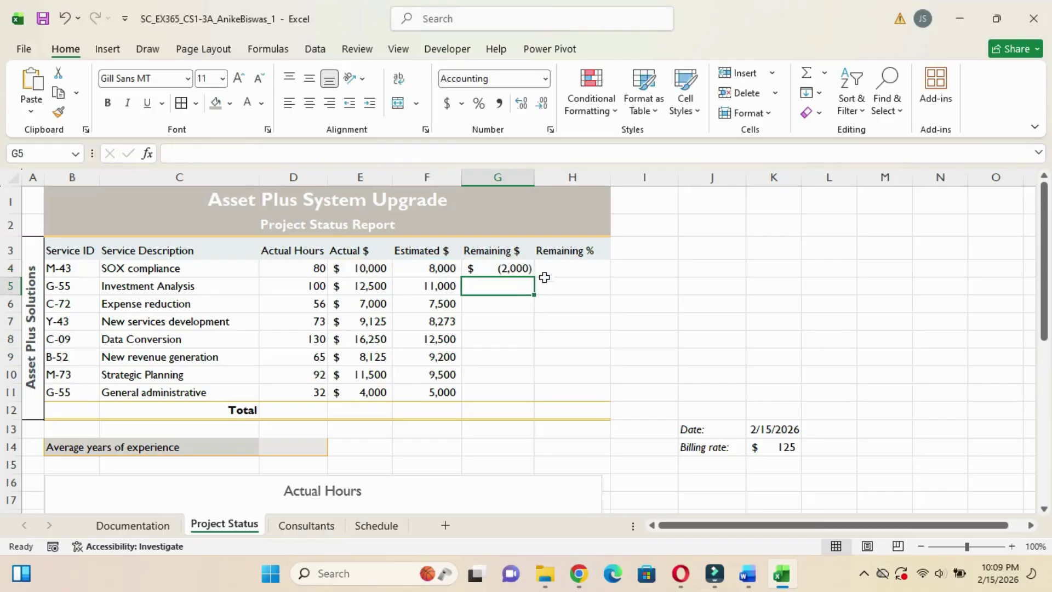
# Switch to the Word instructions and highlight step 8b about filling the range G5:G11 in turquoise.
pyautogui.moveTo(752, 573)
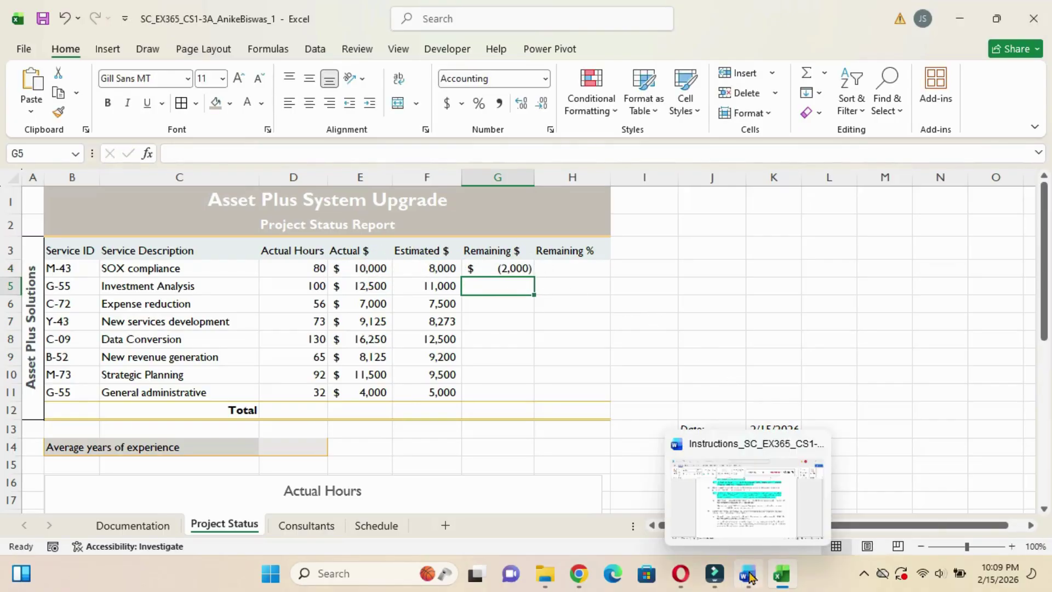
pyautogui.click(741, 498)
pyautogui.moveTo(325, 286); pyautogui.dragTo(592, 302)
pyautogui.click(660, 275)
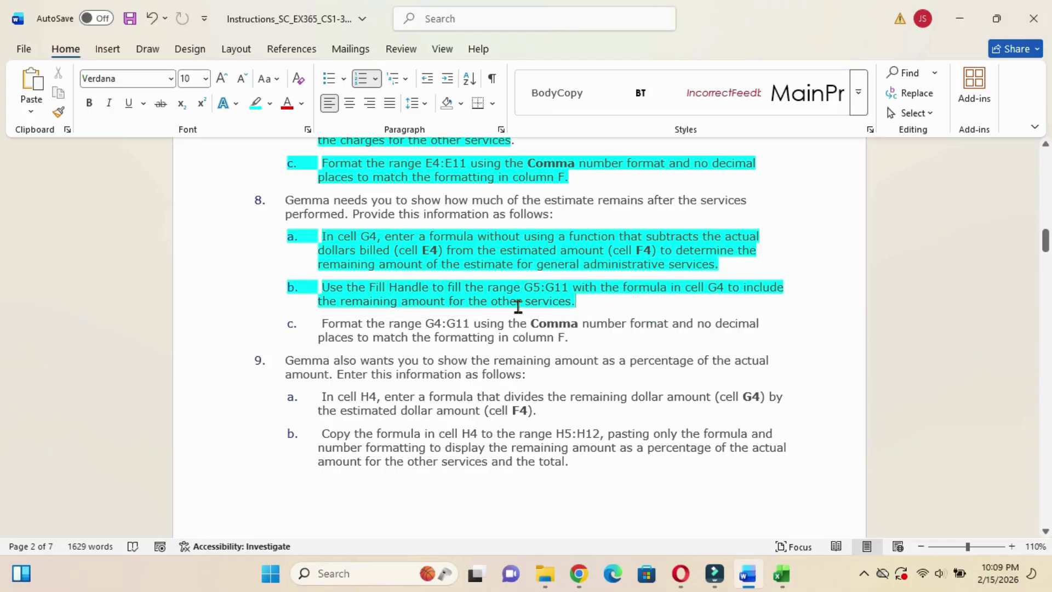
# Switch to the Excel workbook and fill the range G5:G11 with the formula from cell G4.
pyautogui.moveTo(782, 573)
pyautogui.click(762, 499)
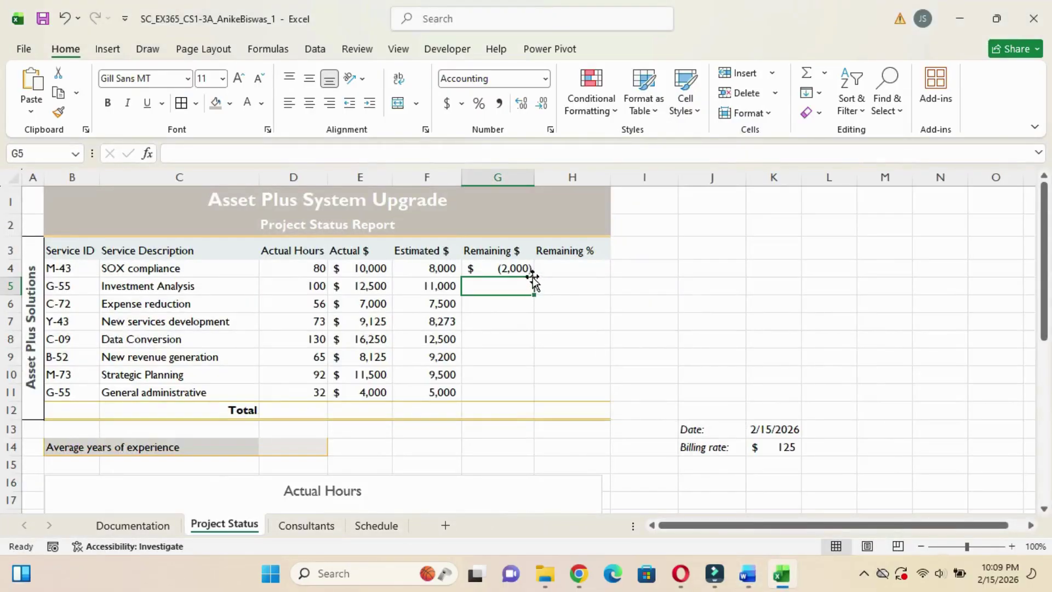
pyautogui.click(528, 270)
pyautogui.moveTo(534, 279); pyautogui.dragTo(534, 399)
pyautogui.click(496, 343)
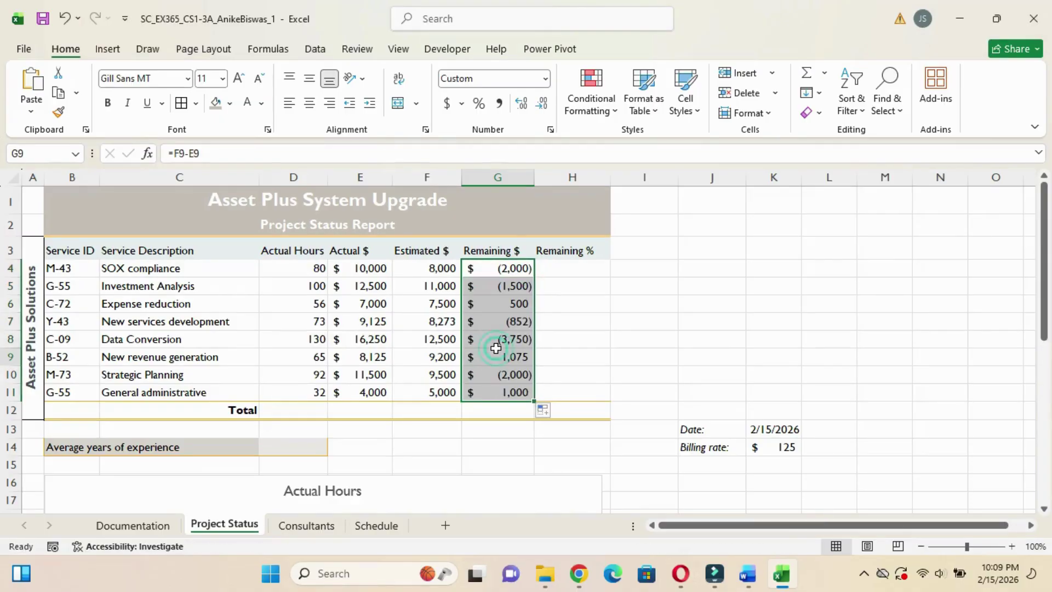
pyautogui.click(513, 359)
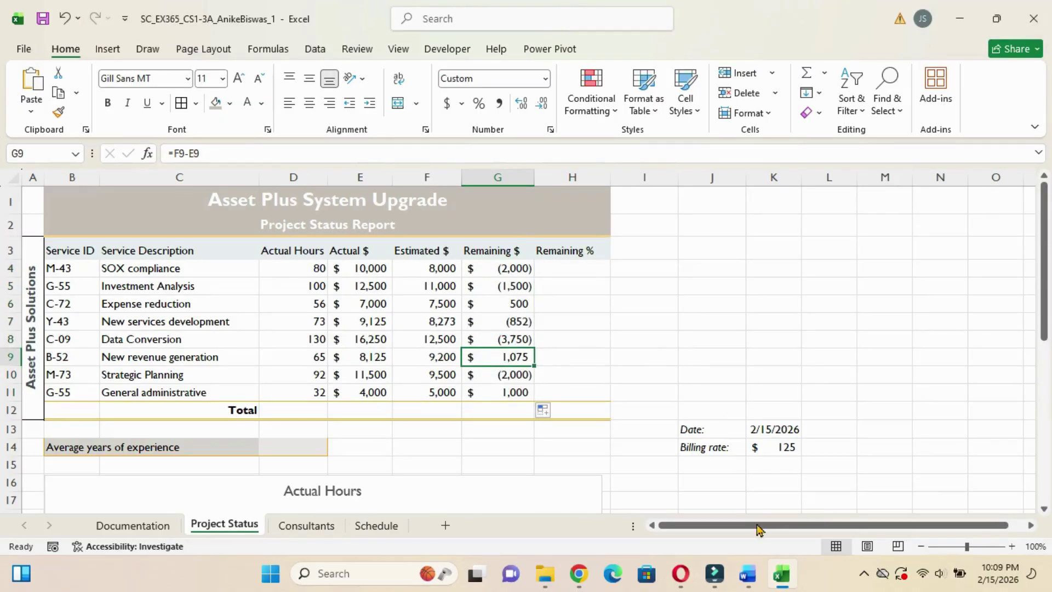
# Highlight step 8c about the Comma format for G4:G11 in turquoise in the Word instructions, and return to the Excel workbook.
pyautogui.click(737, 503)
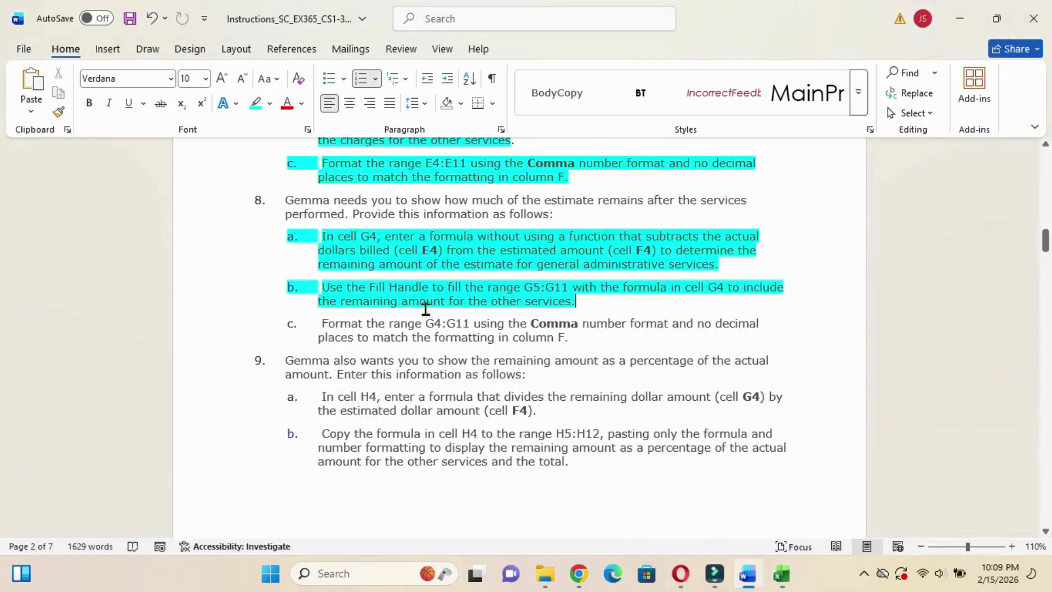
pyautogui.moveTo(322, 323); pyautogui.dragTo(574, 348)
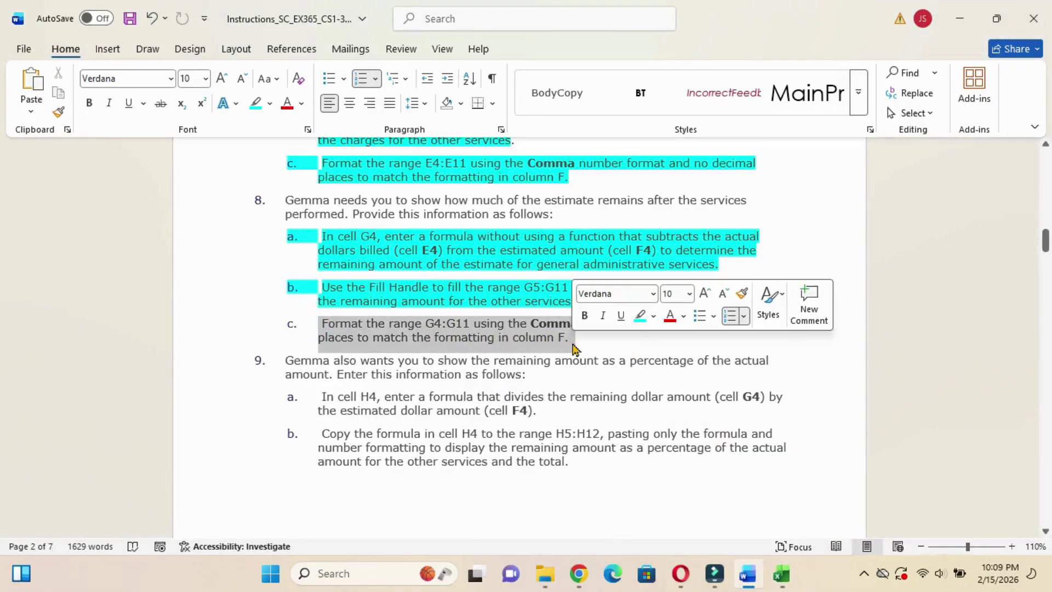
pyautogui.click(639, 316)
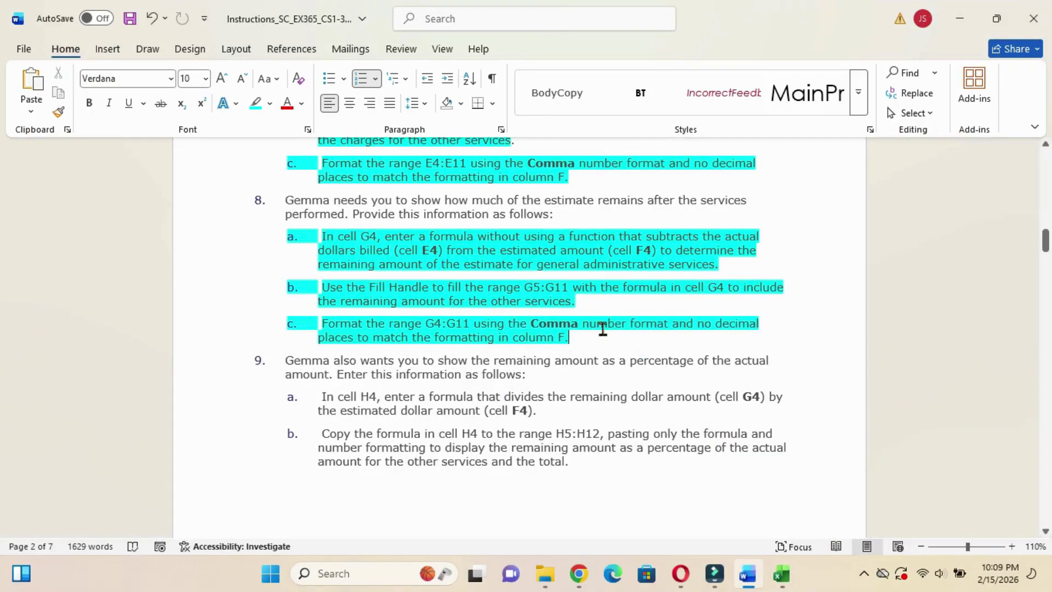
pyautogui.moveTo(781, 573)
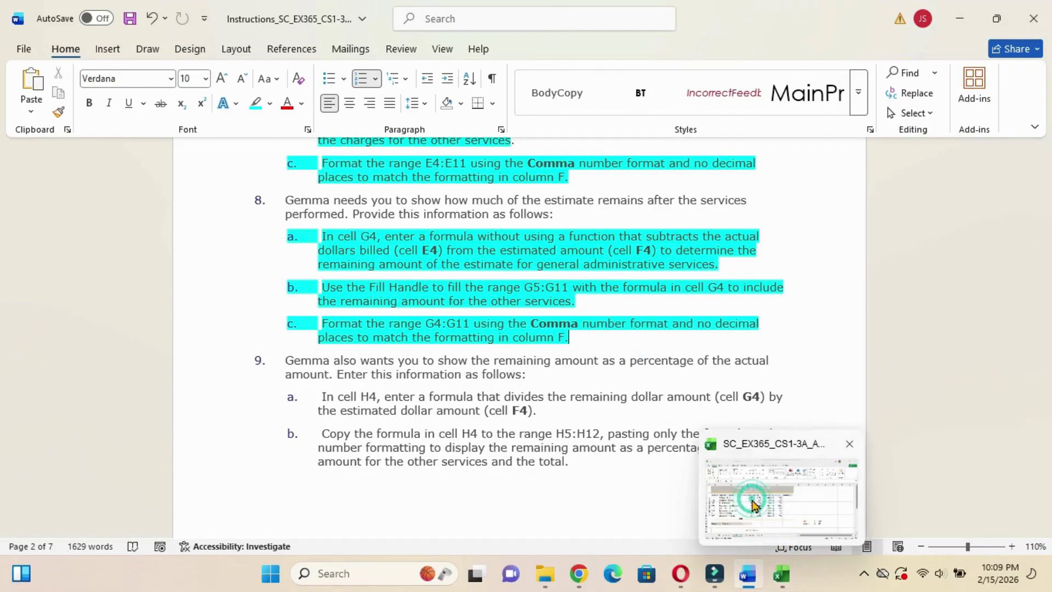
pyautogui.click(753, 506)
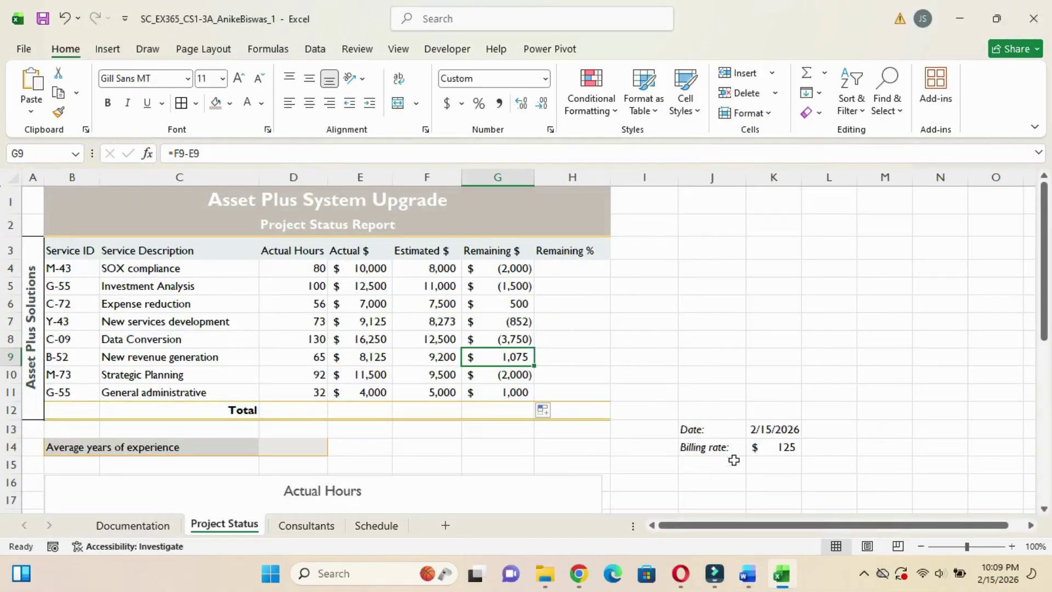
# Switch to the Word instructions and highlight step 9a about the division formula for cell H4 in turquoise.
pyautogui.moveTo(752, 572)
pyautogui.click(734, 495)
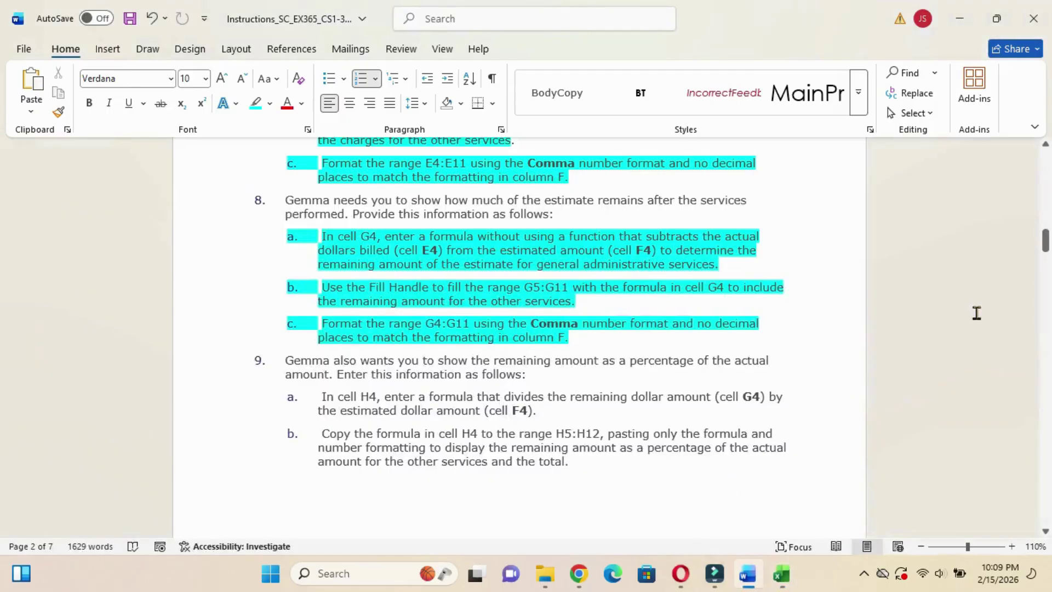
pyautogui.moveTo(1046, 241); pyautogui.dragTo(1045, 248)
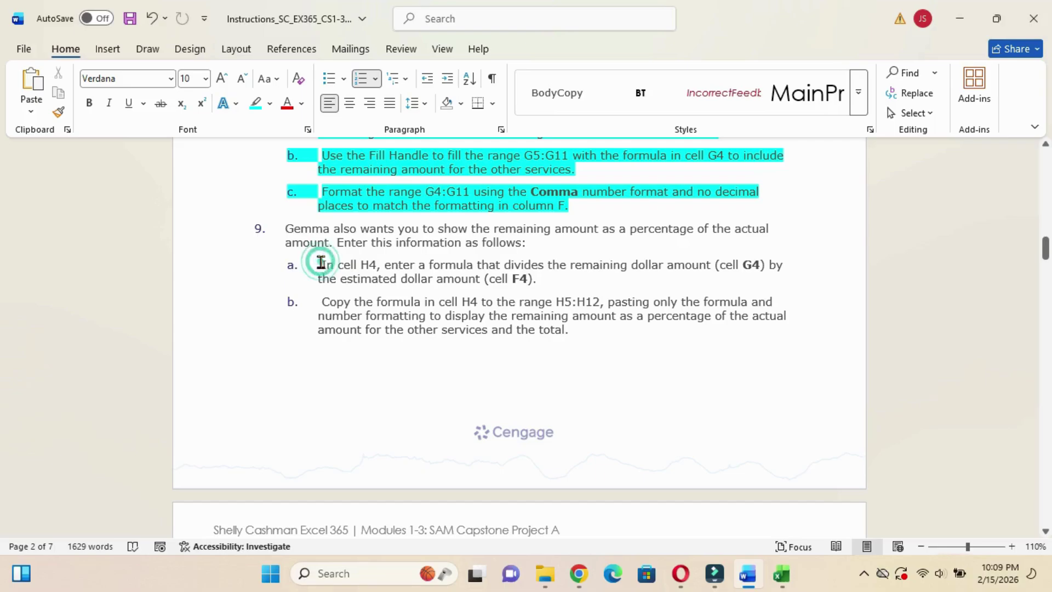
pyautogui.moveTo(319, 261); pyautogui.dragTo(559, 285)
pyautogui.click(546, 283)
pyautogui.moveTo(321, 264); pyautogui.dragTo(565, 279)
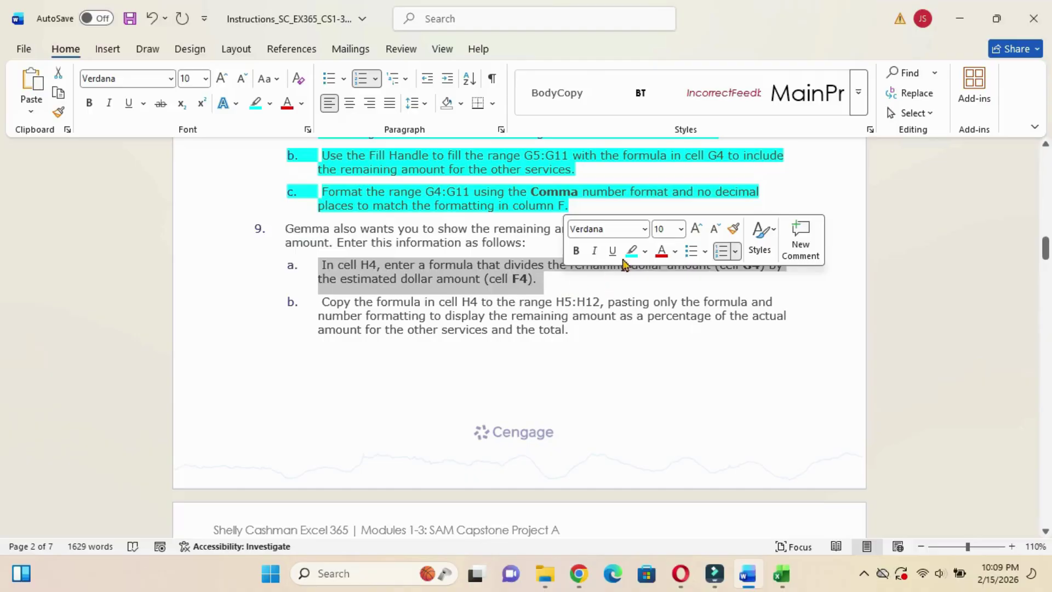
pyautogui.click(628, 254)
pyautogui.click(612, 280)
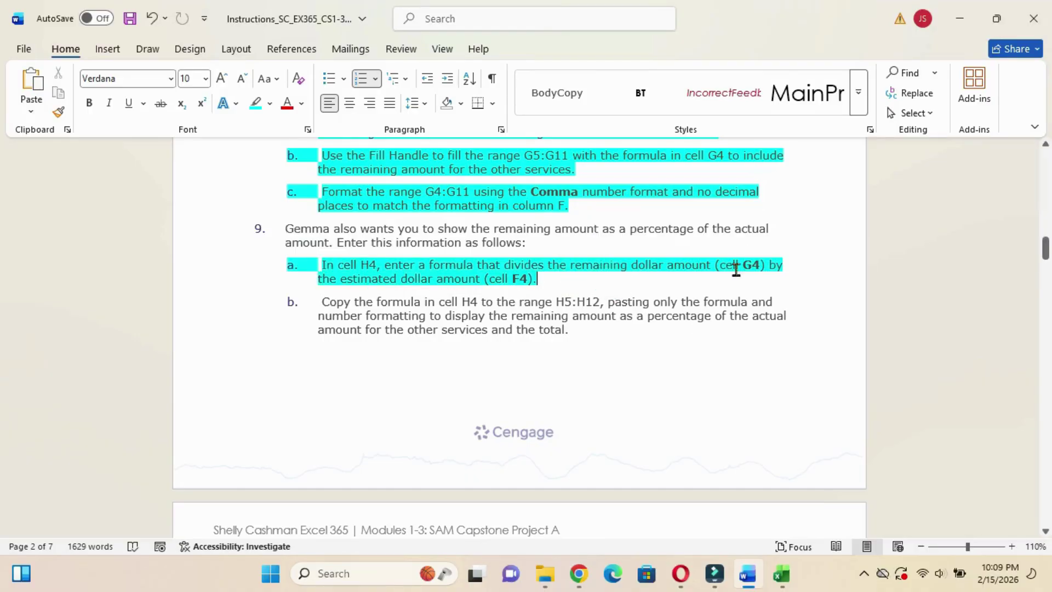
# Enter the formula =G4/F4 in cell H4 of the Excel workbook, rechecking step 9a in the Word instructions for the cell references.
pyautogui.moveTo(782, 573)
pyautogui.click(776, 485)
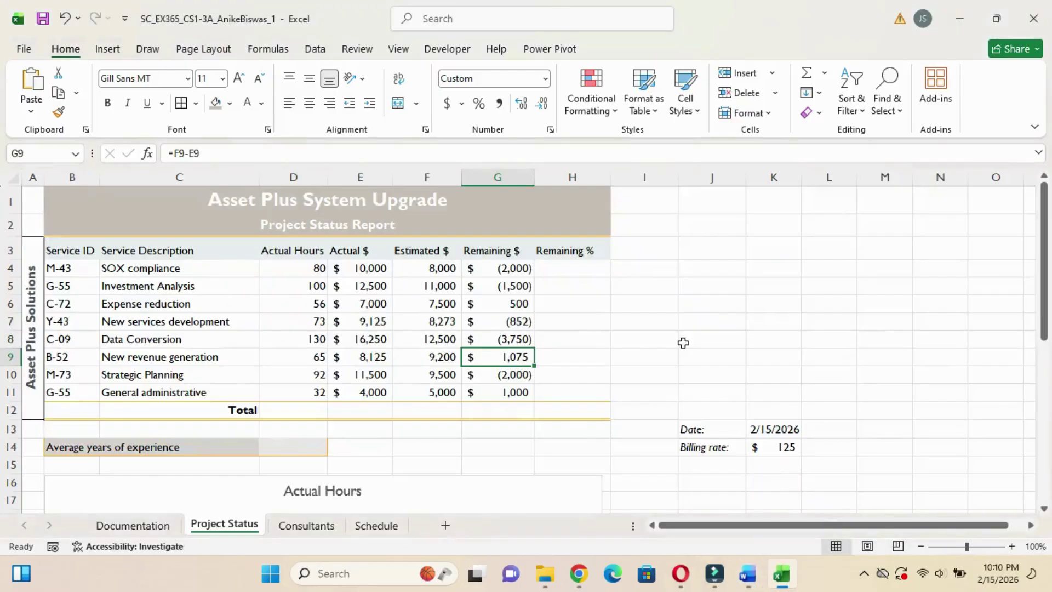
pyautogui.click(574, 271)
pyautogui.write('=')
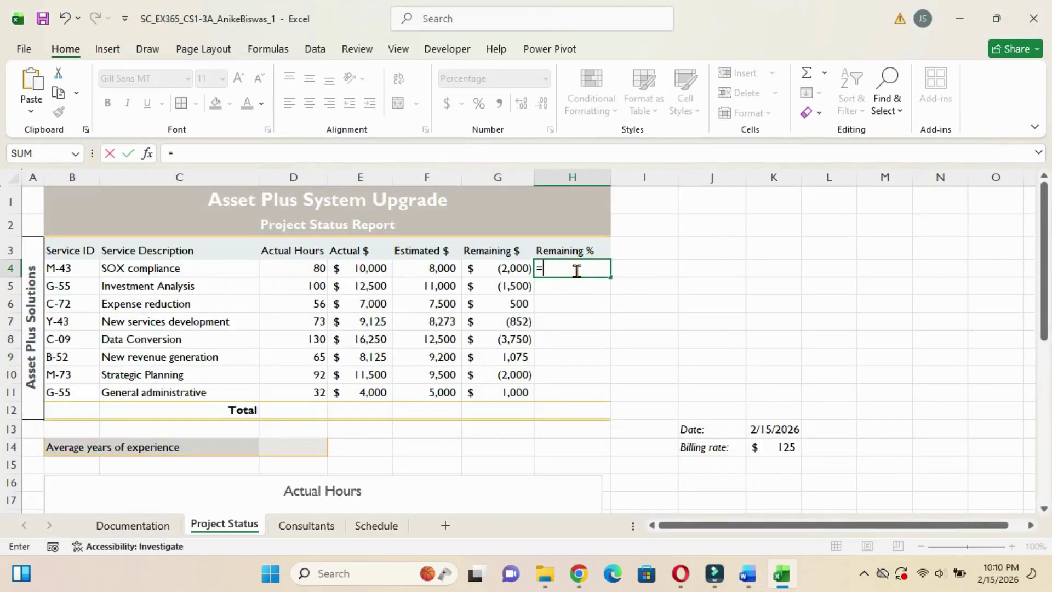
pyautogui.moveTo(747, 570)
pyautogui.click(736, 504)
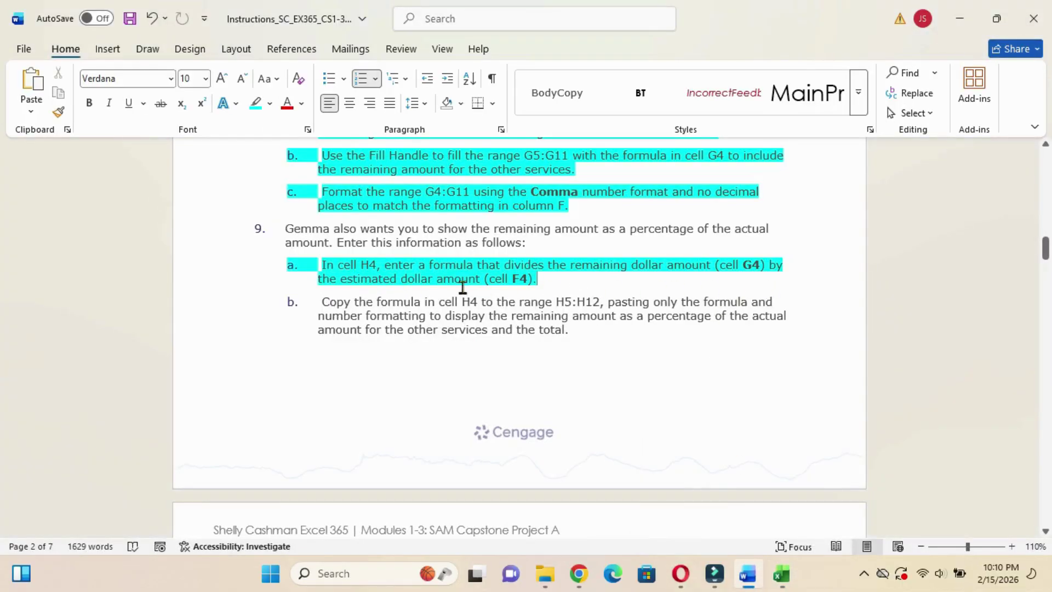
pyautogui.moveTo(782, 574)
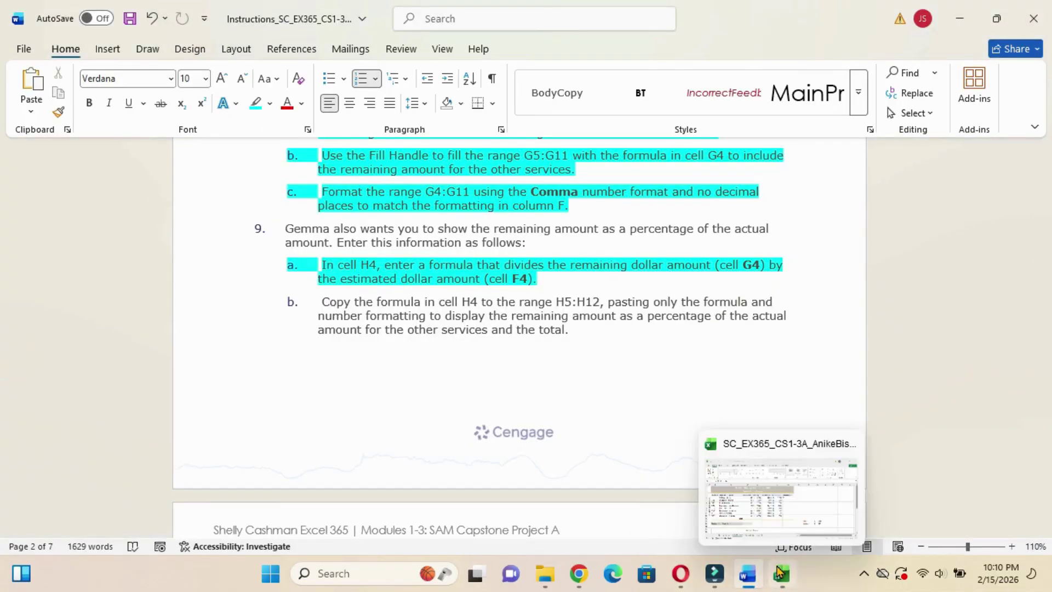
pyautogui.click(763, 502)
pyautogui.click(515, 271)
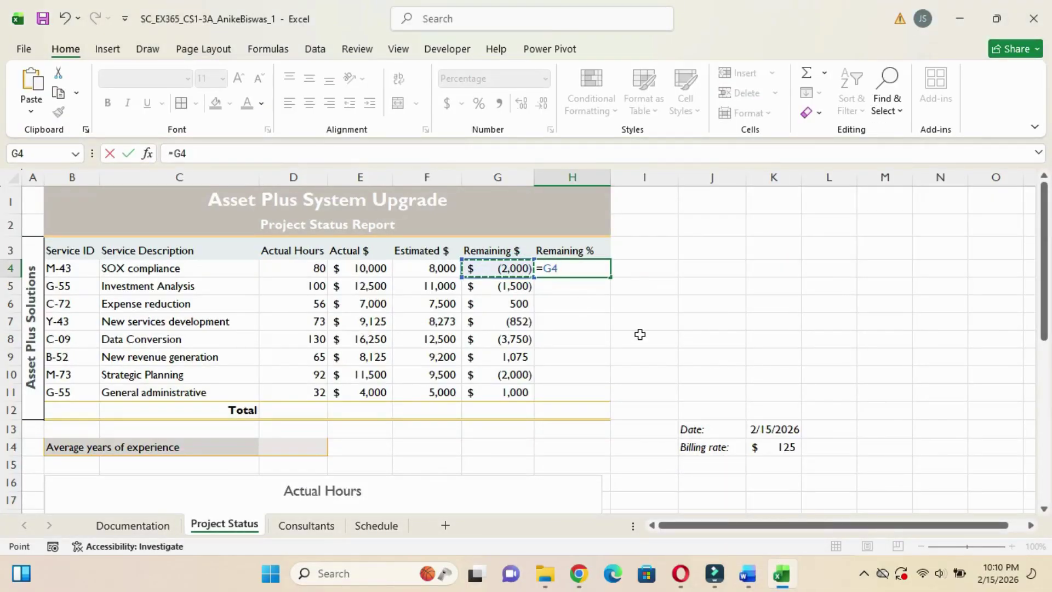
pyautogui.moveTo(749, 574)
pyautogui.click(740, 501)
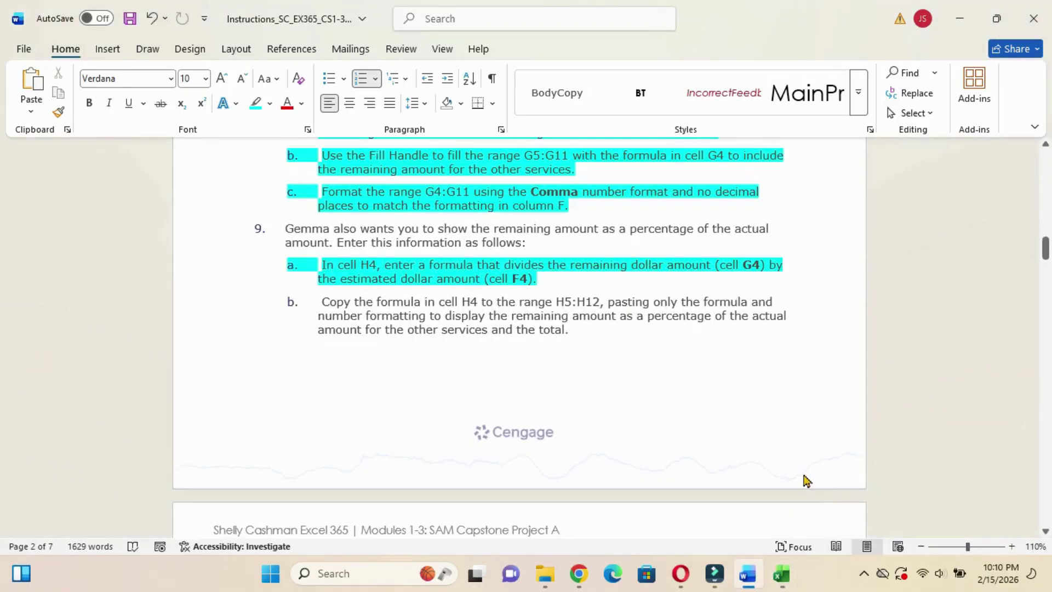
pyautogui.moveTo(782, 573)
pyautogui.click(767, 492)
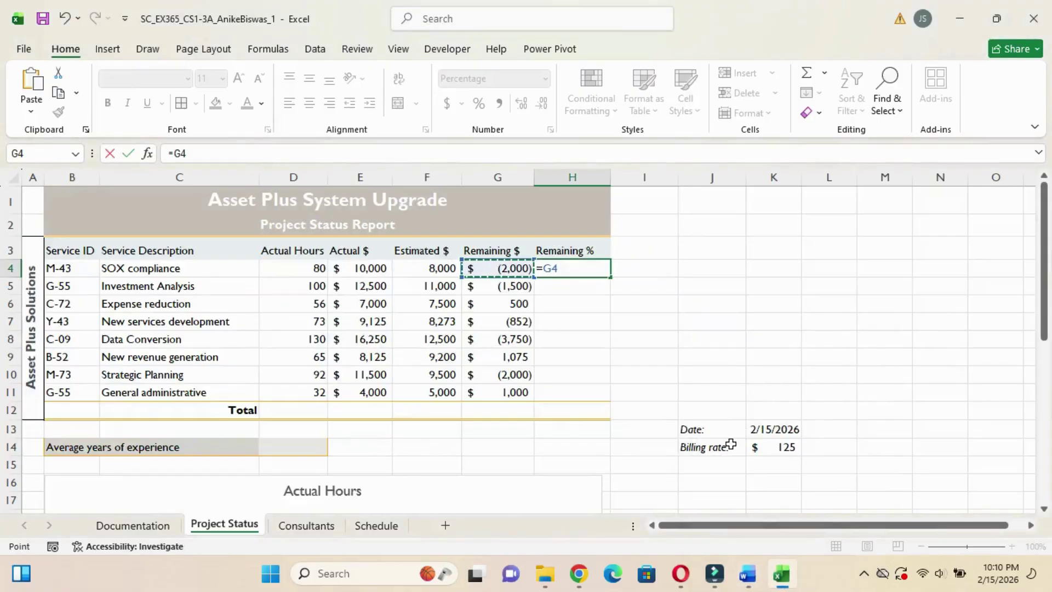
pyautogui.write('/')
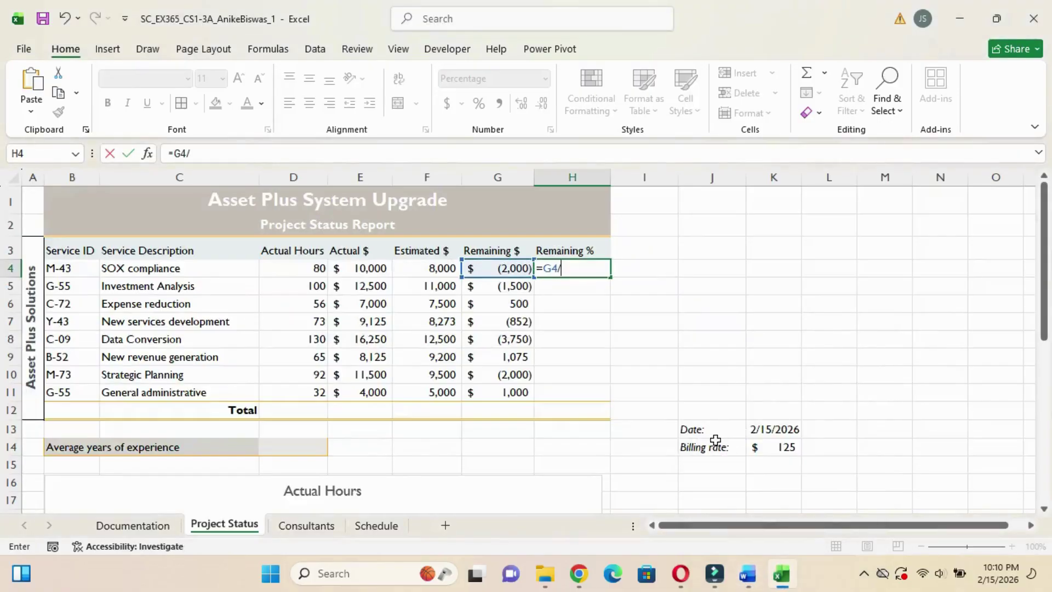
pyautogui.click(439, 270)
pyautogui.press('Return')
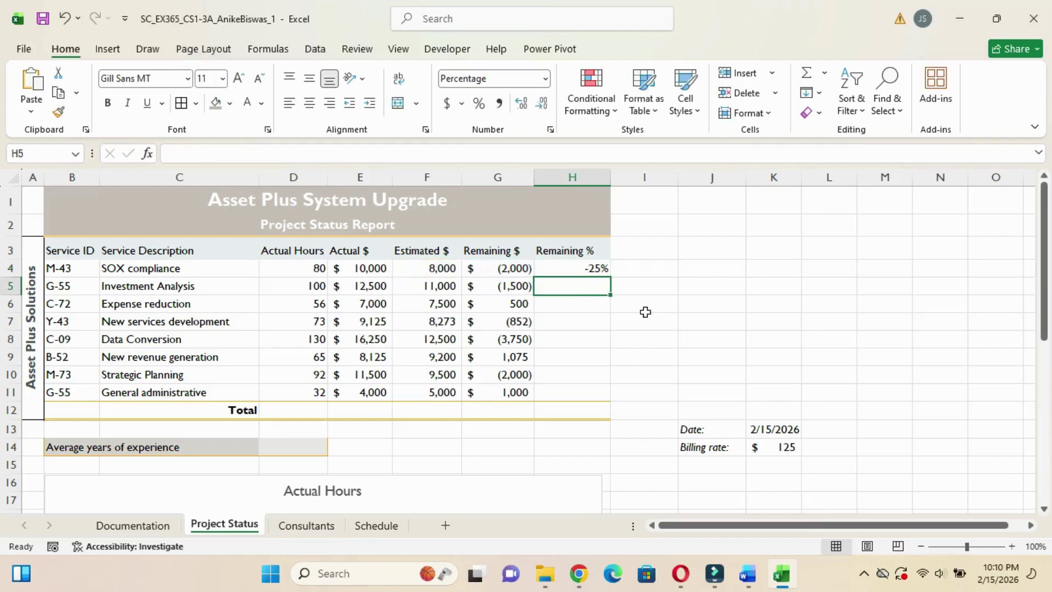
# Fill the range H5:H11 with the percentage formula from cell H4.
pyautogui.click(599, 267)
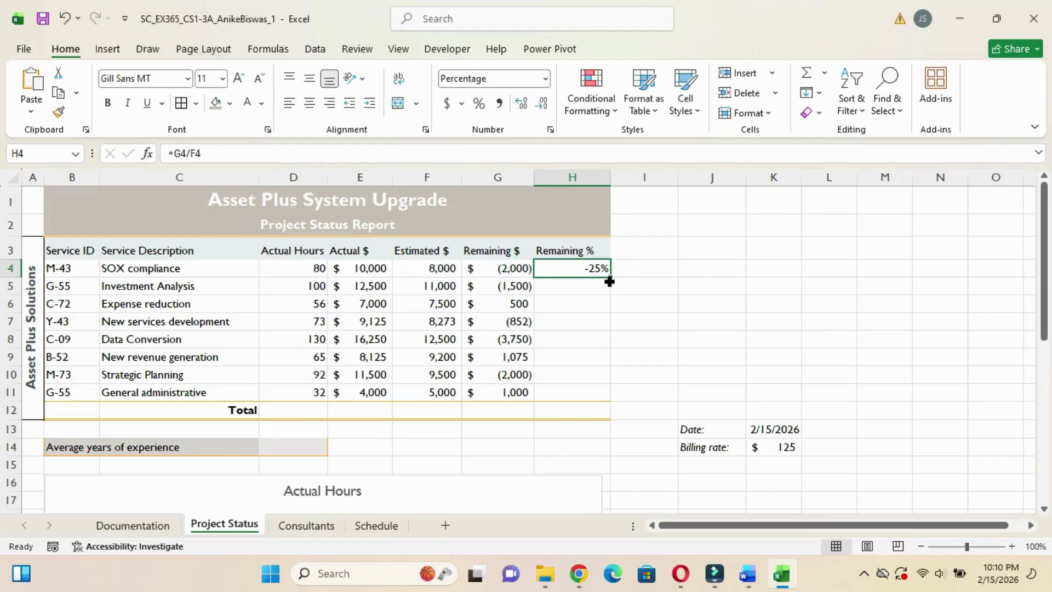
pyautogui.moveTo(610, 277); pyautogui.dragTo(619, 395)
pyautogui.click(587, 355)
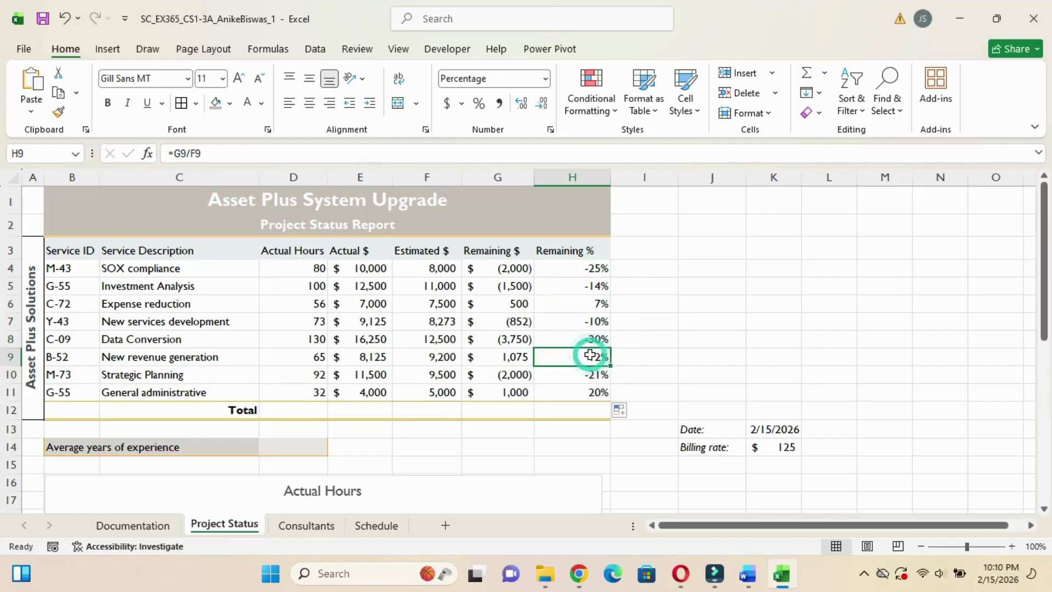
# Switch to the Word instructions and highlight step 9b about copying the H4 formula to H5:H12 in turquoise.
pyautogui.moveTo(748, 573)
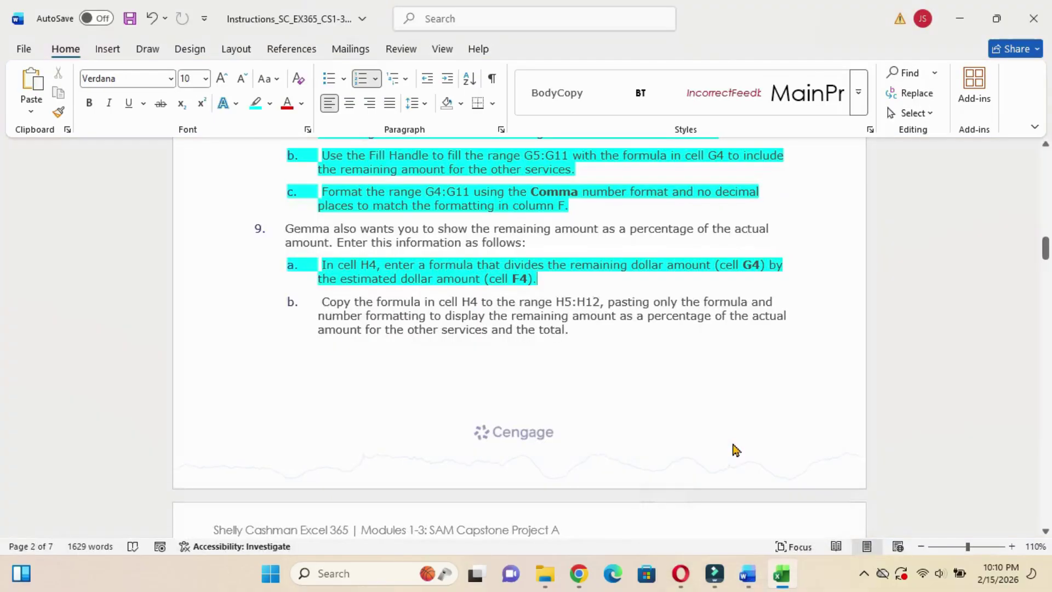
pyautogui.click(736, 472)
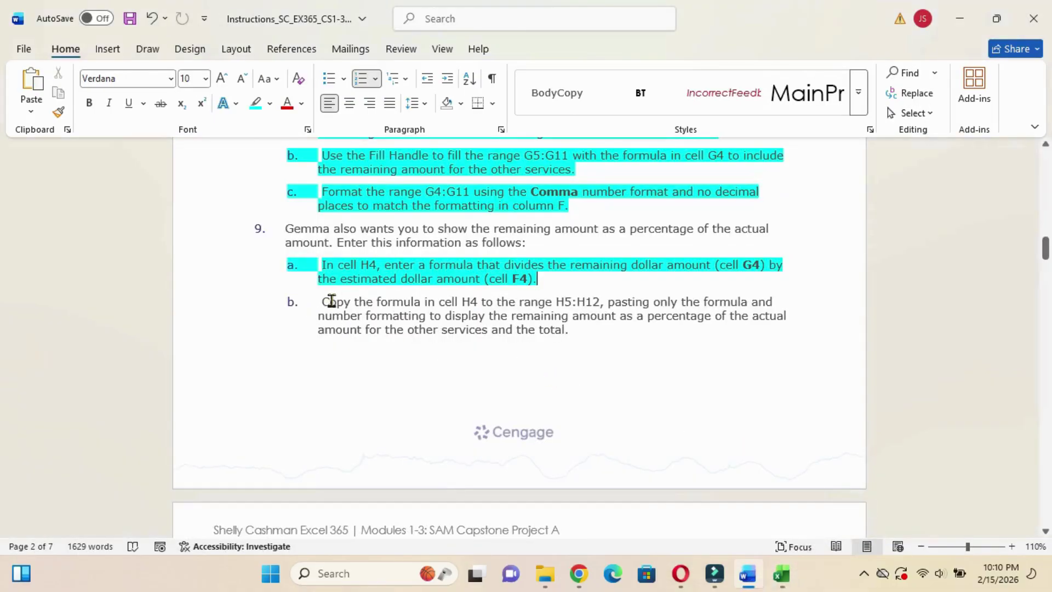
pyautogui.moveTo(324, 301); pyautogui.dragTo(522, 334)
pyautogui.click(526, 345)
pyautogui.moveTo(325, 301); pyautogui.dragTo(594, 338)
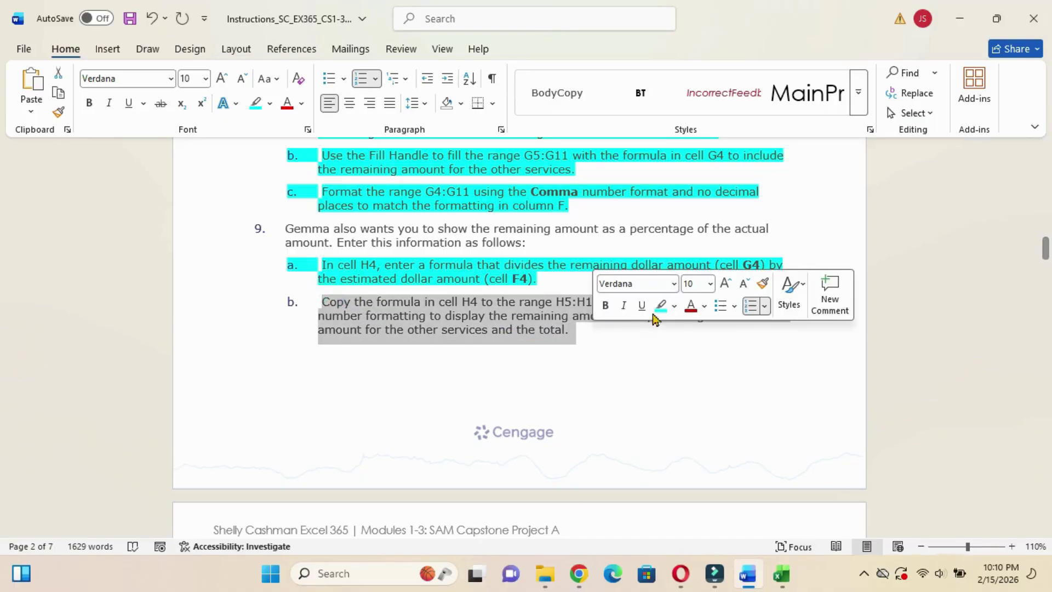
pyautogui.click(661, 307)
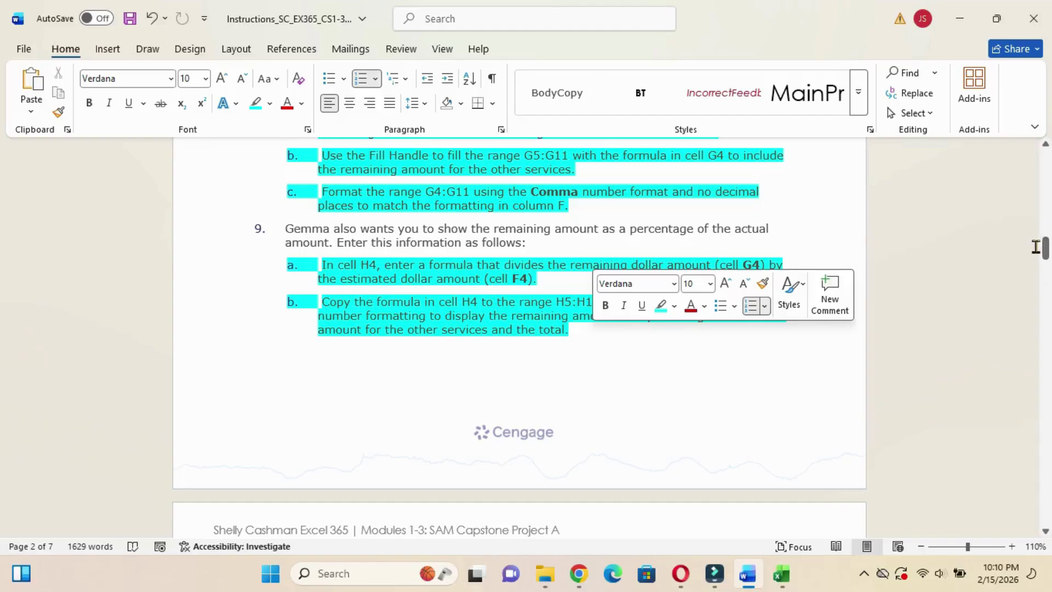
# Highlight step 10a about the SUM formula for cell D12 in turquoise on the next page of the instructions.
pyautogui.moveTo(1046, 248); pyautogui.dragTo(1047, 270)
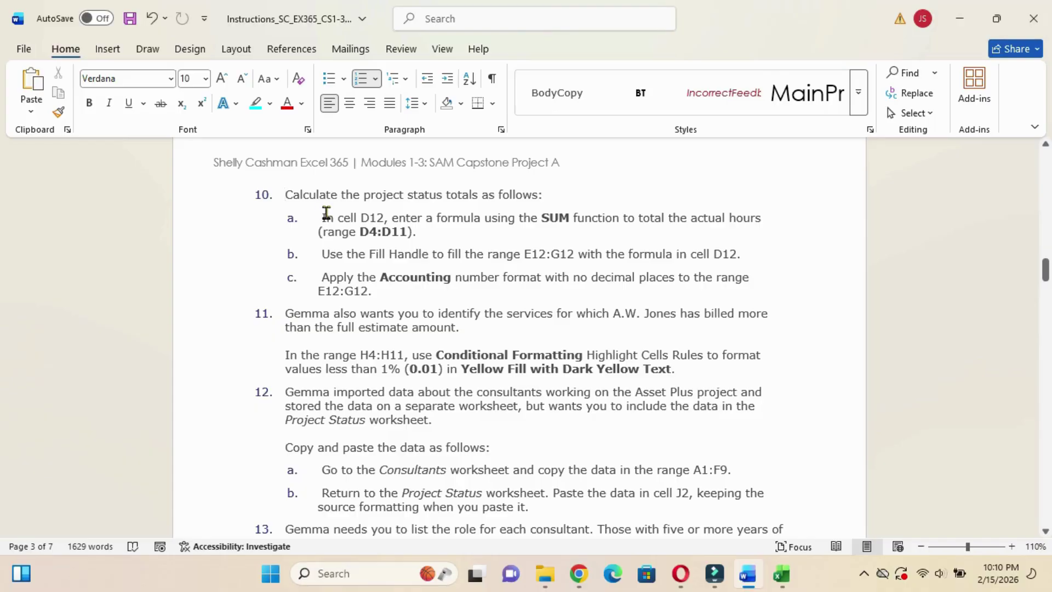
pyautogui.moveTo(324, 216); pyautogui.dragTo(405, 233)
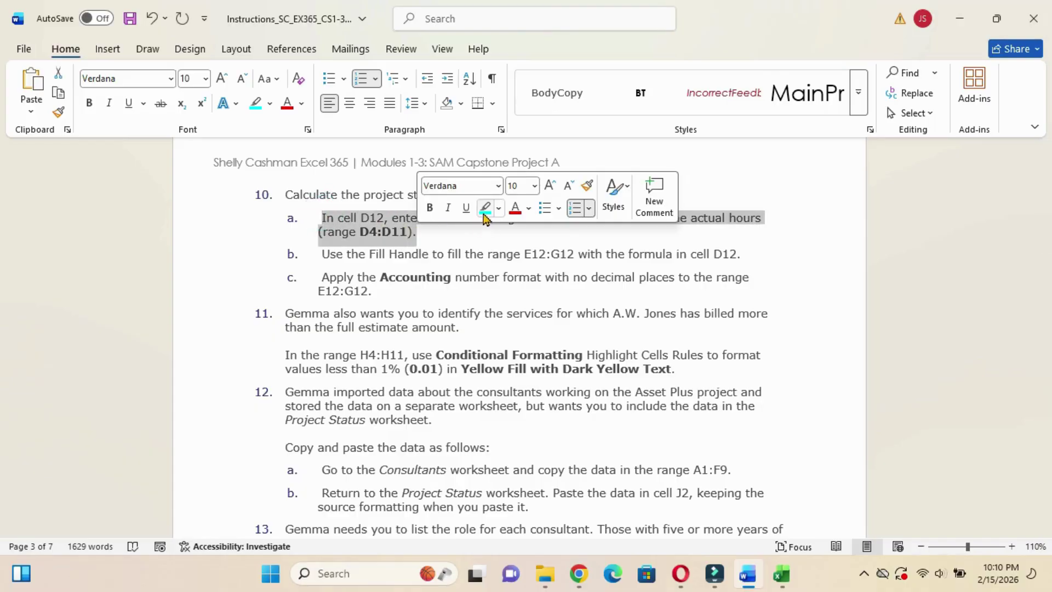
pyautogui.click(485, 208)
pyautogui.click(478, 226)
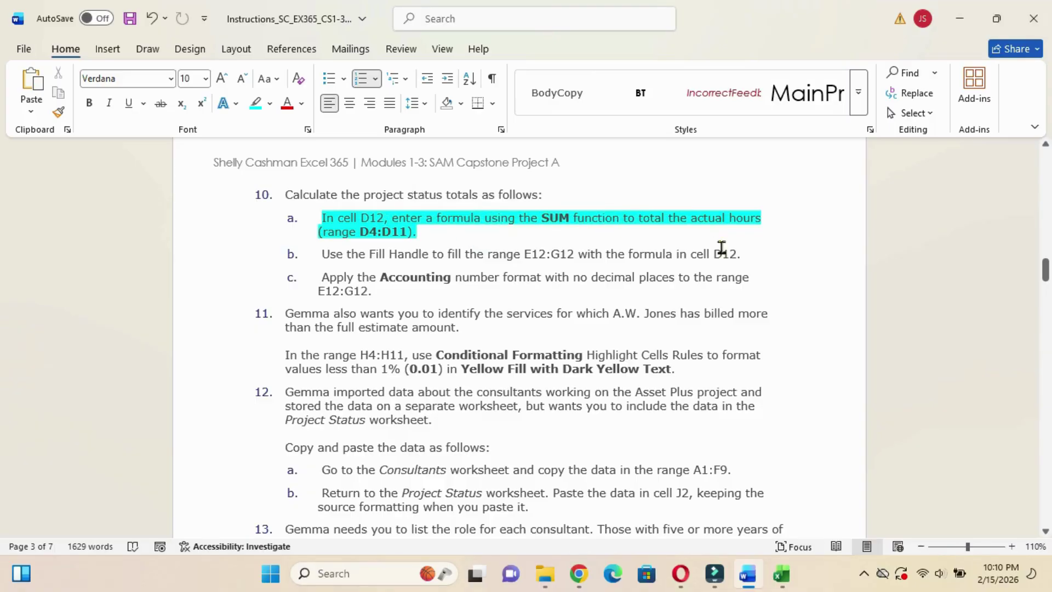
# Switch to the Excel workbook and enter the formula =SUM(D4:D11) in cell D12 to total the actual hours.
pyautogui.click(767, 505)
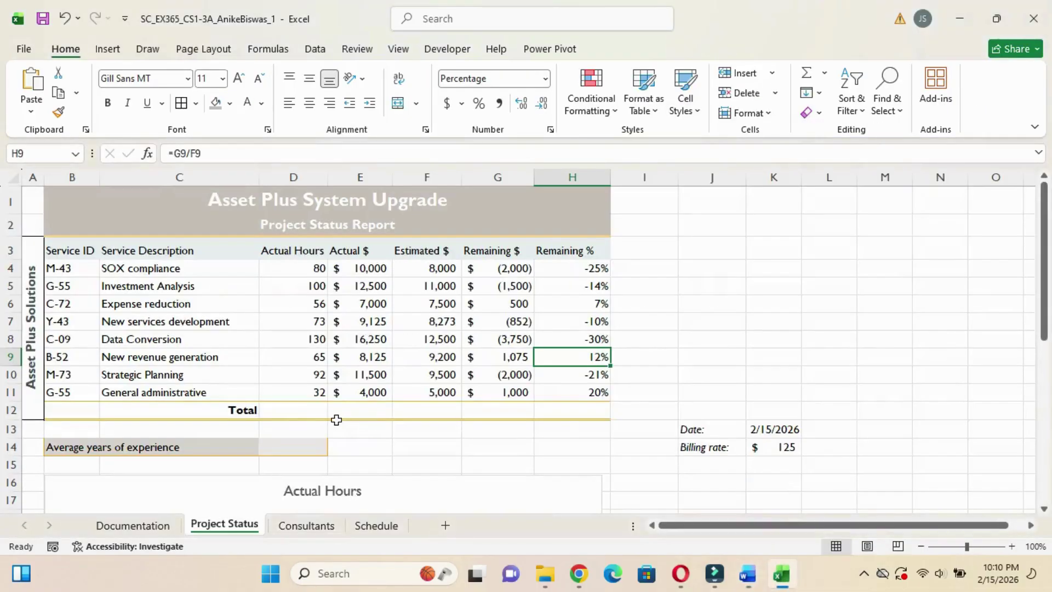
pyautogui.click(306, 412)
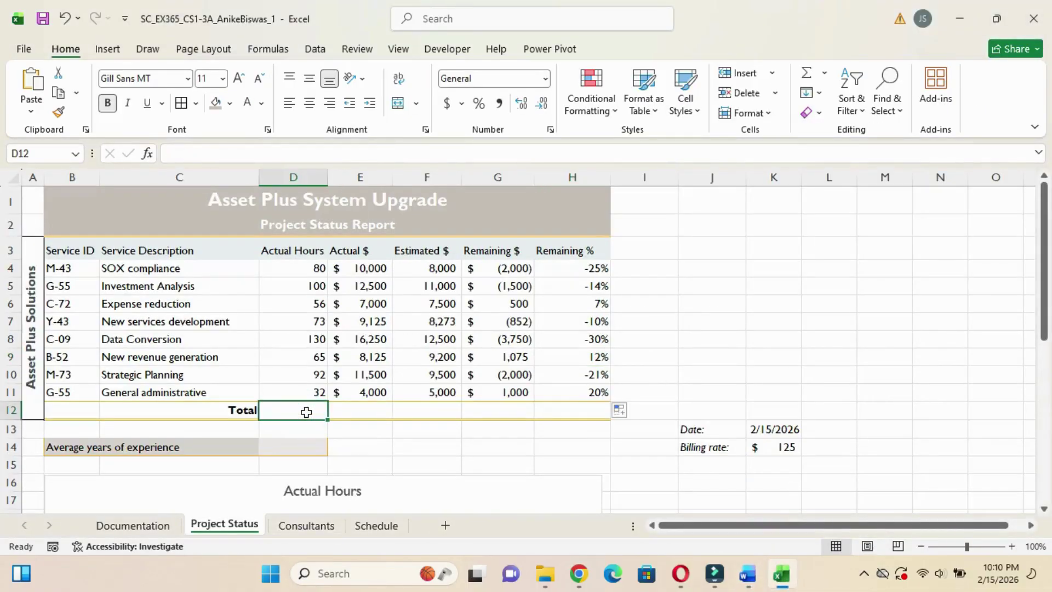
pyautogui.write('=su')
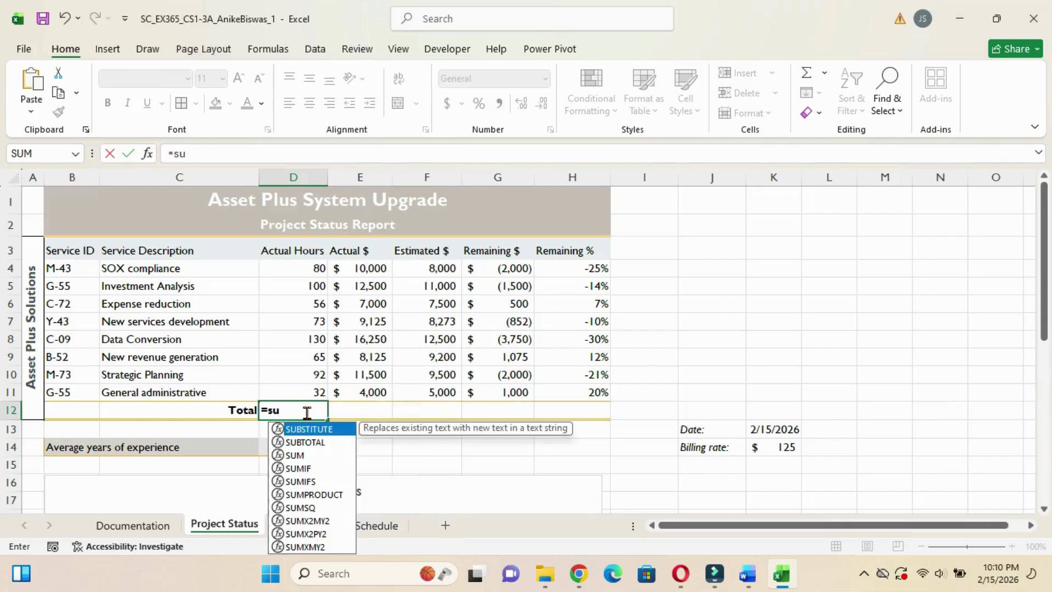
pyautogui.click(311, 457)
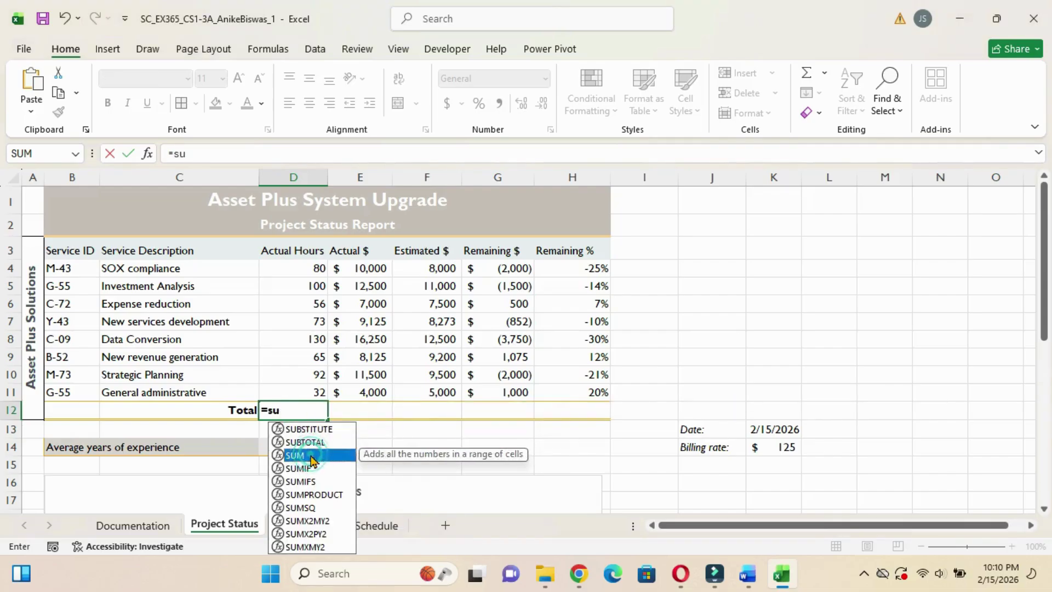
pyautogui.doubleClick(312, 457)
pyautogui.moveTo(312, 268); pyautogui.dragTo(319, 390)
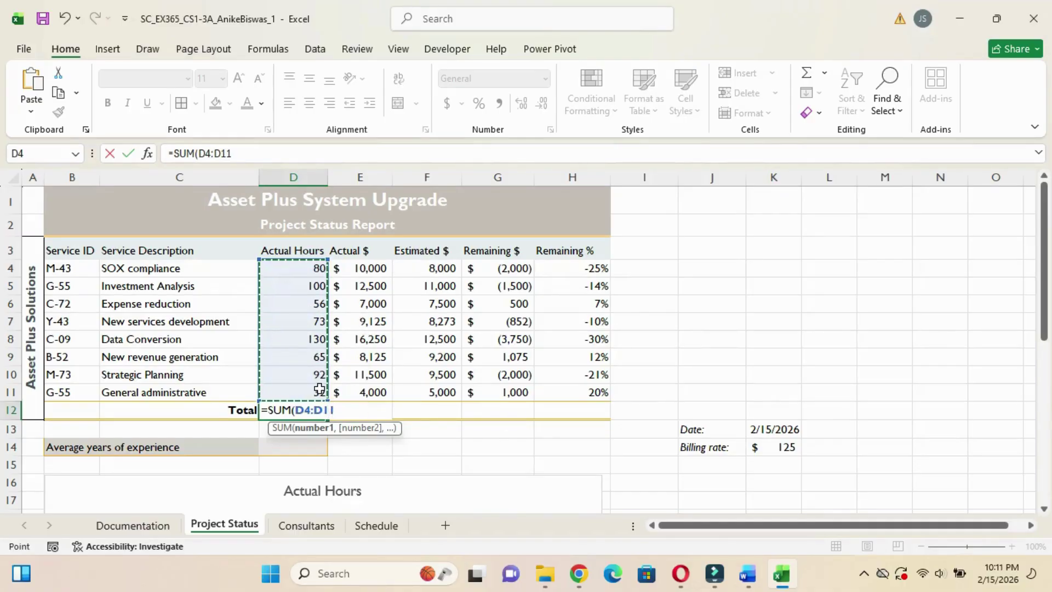
pyautogui.press('Return')
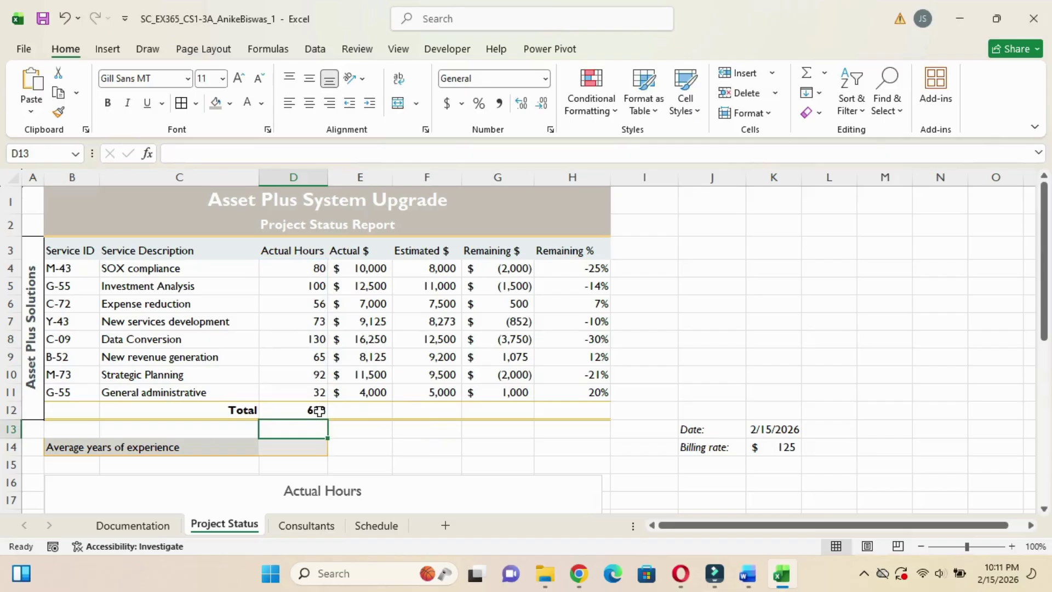
pyautogui.click(319, 410)
# Highlight step 10b in turquoise in the Word instructions, and fill E12:G12 in the Excel workbook with the SUM formula from cell D12.
pyautogui.moveTo(747, 573)
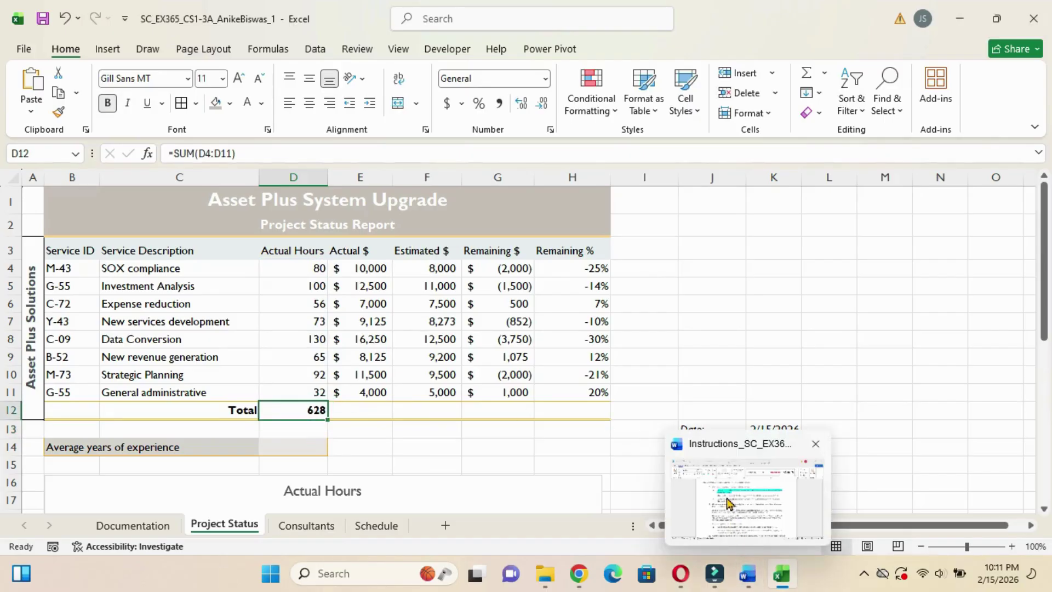
pyautogui.click(728, 503)
pyautogui.moveTo(324, 253); pyautogui.dragTo(770, 254)
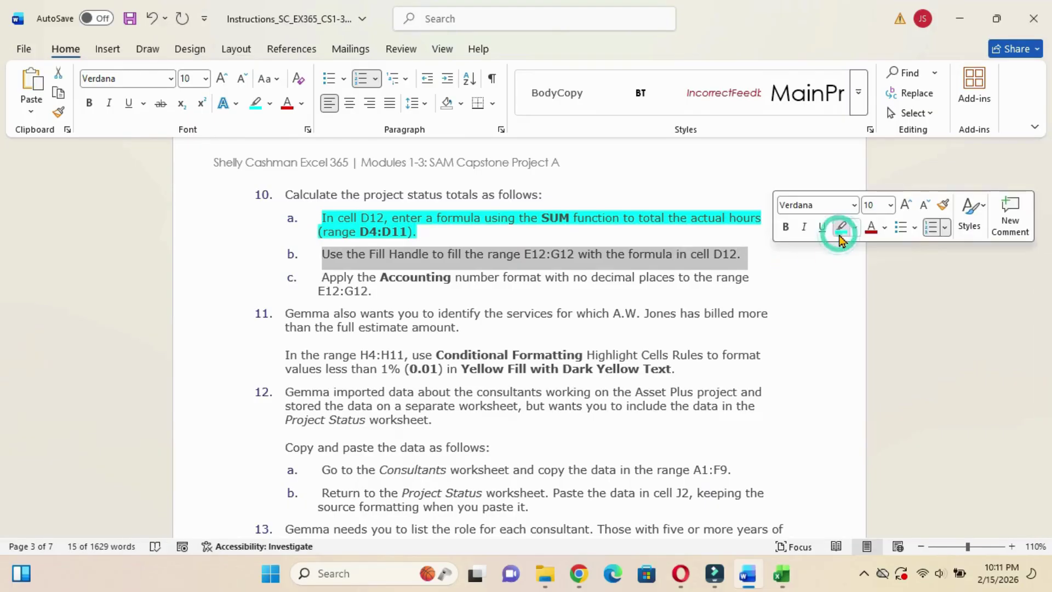
pyautogui.click(841, 239)
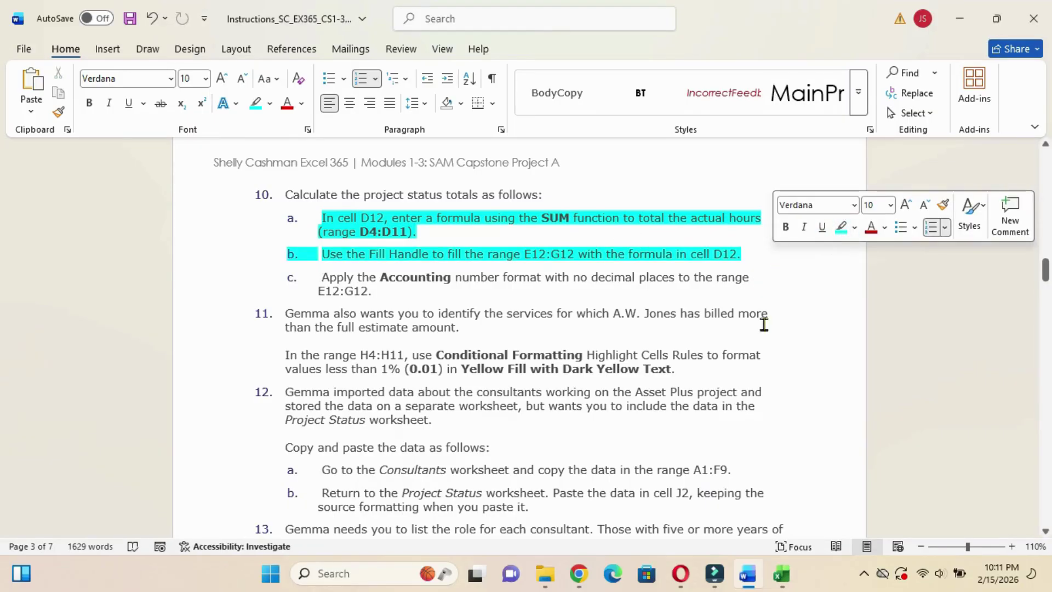
pyautogui.click(768, 502)
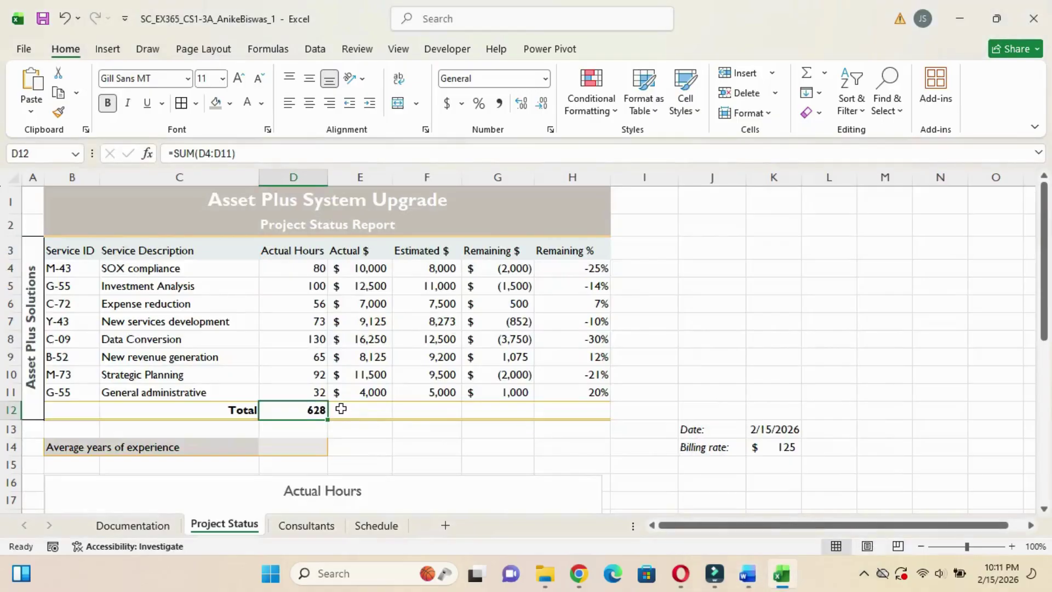
pyautogui.moveTo(329, 419); pyautogui.dragTo(534, 417)
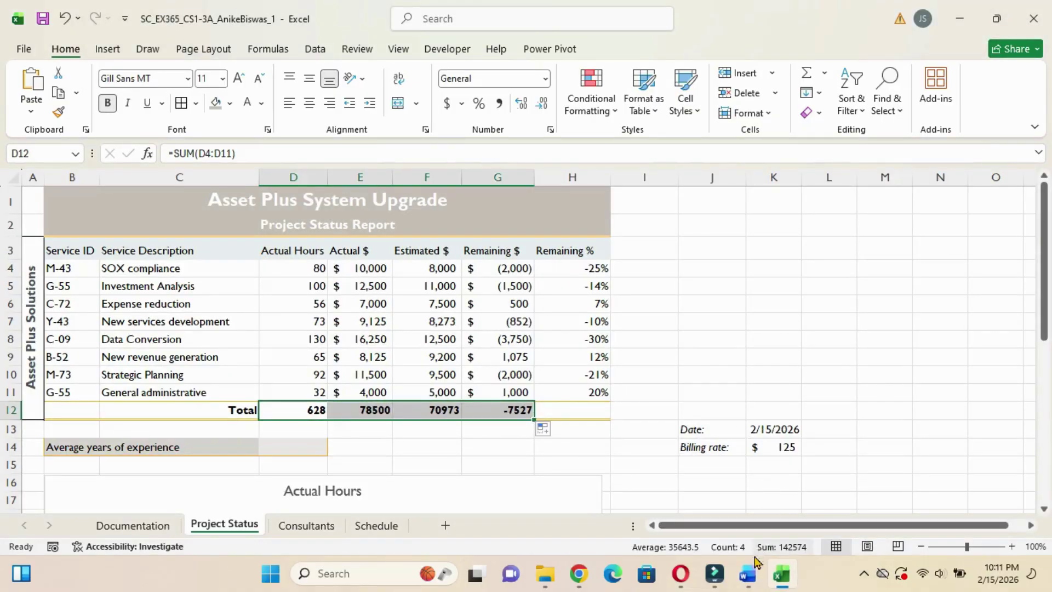
# Switch to the Word instructions and highlight step 10c about the Accounting number format in turquoise.
pyautogui.moveTo(750, 577)
pyautogui.click(729, 490)
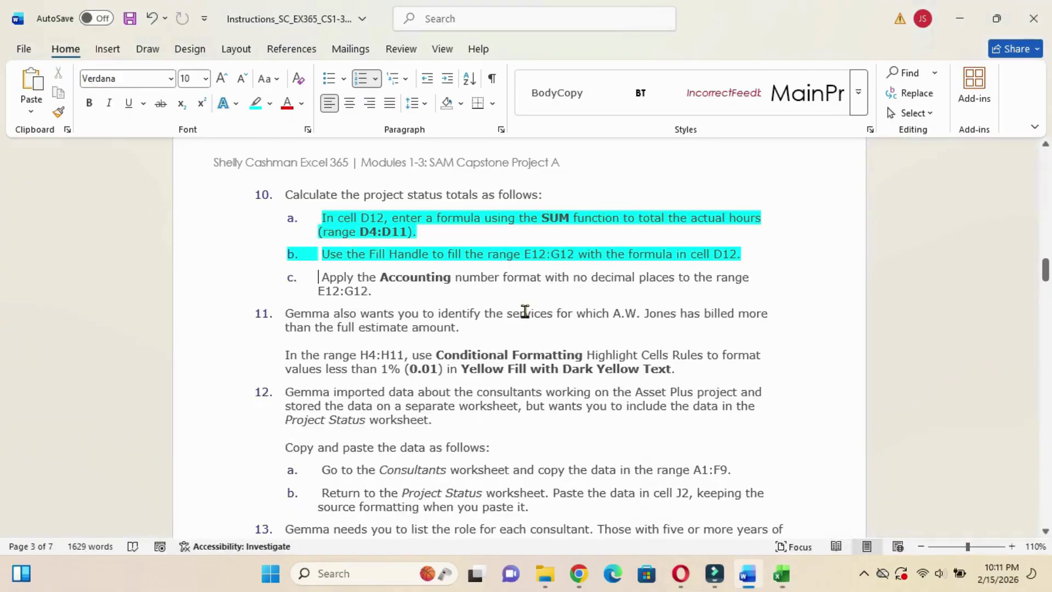
pyautogui.moveTo(322, 276); pyautogui.dragTo(368, 293)
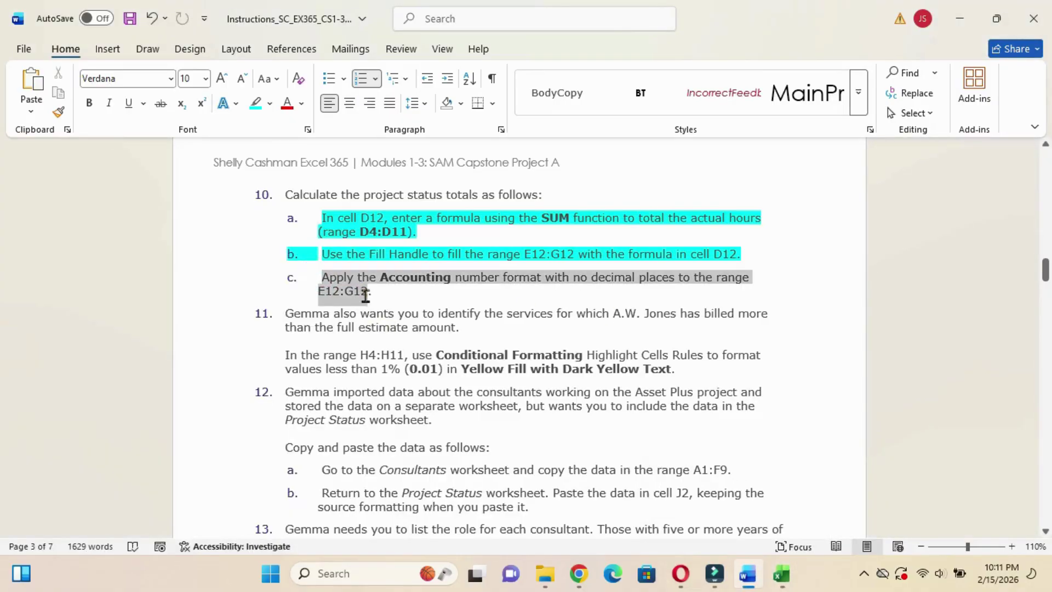
pyautogui.click(432, 270)
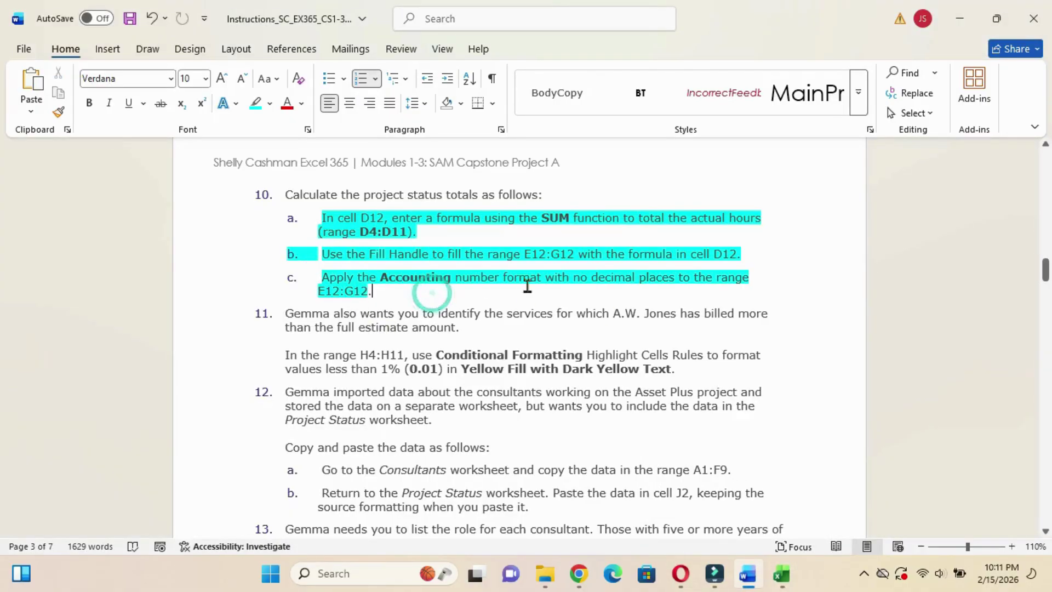
# Switch to the Excel workbook and apply the Accounting number format with no decimal places to the totals in D12:G12.
pyautogui.moveTo(781, 570)
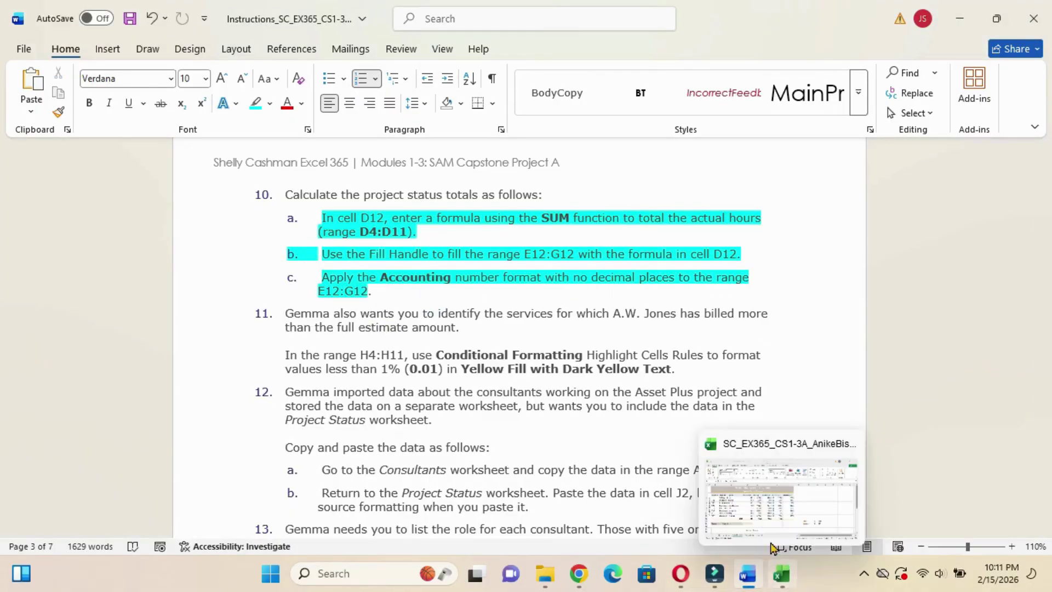
pyautogui.click(751, 493)
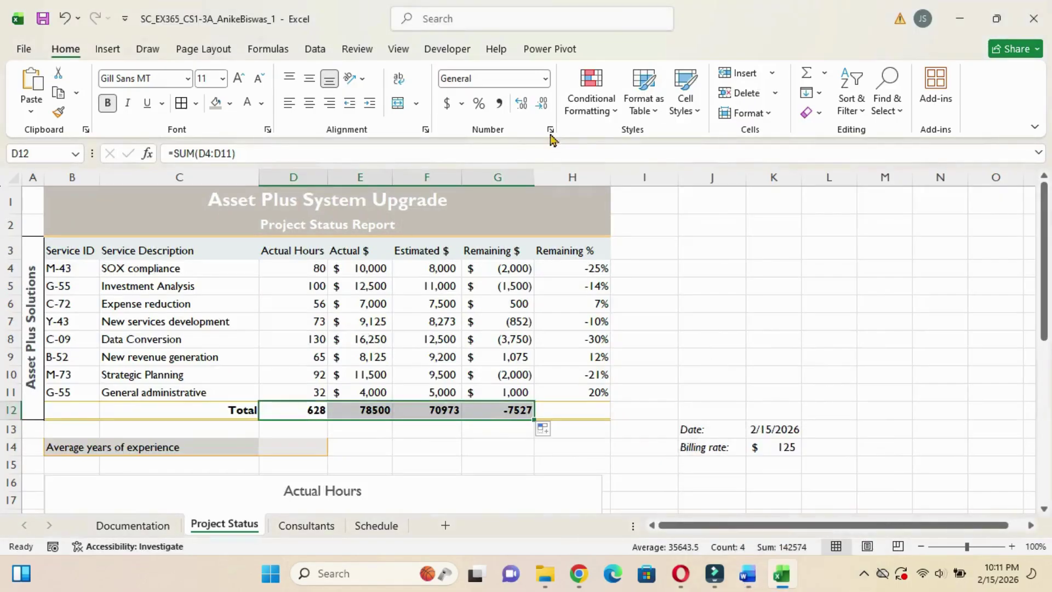
pyautogui.click(447, 104)
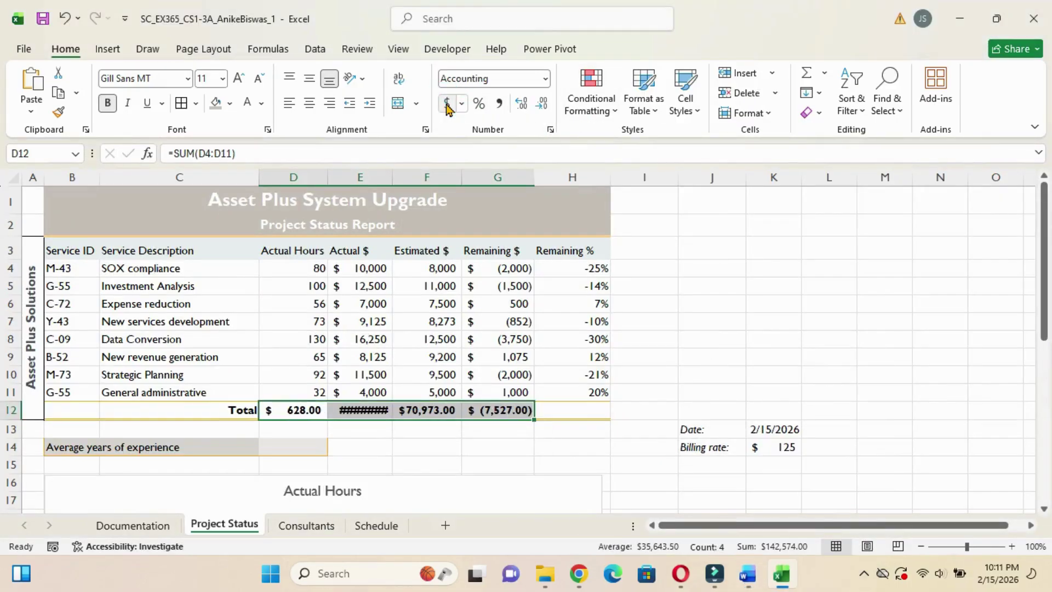
pyautogui.click(543, 104)
pyautogui.click(545, 105)
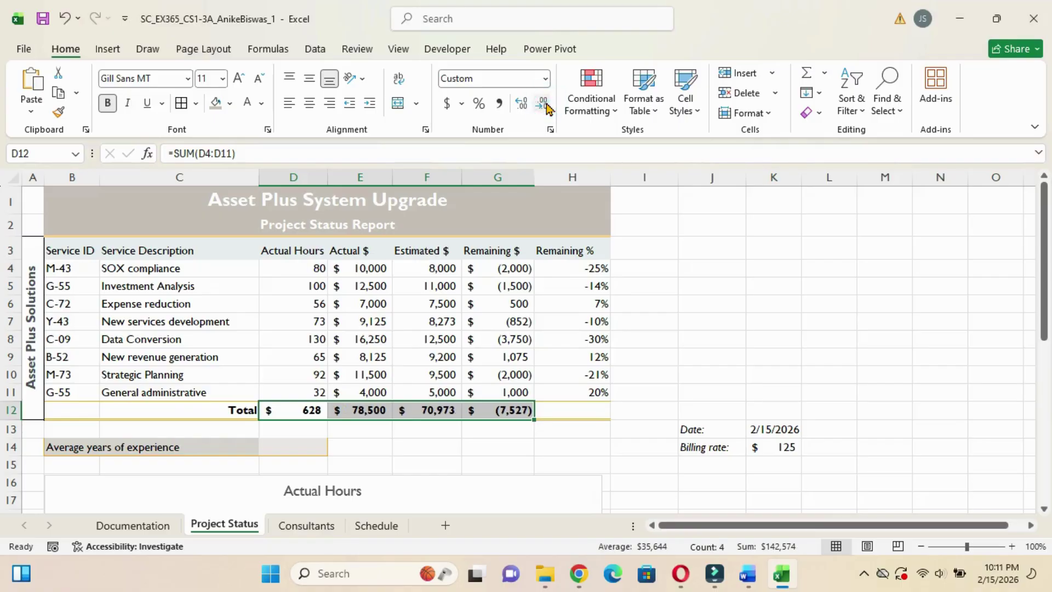
pyautogui.click(441, 430)
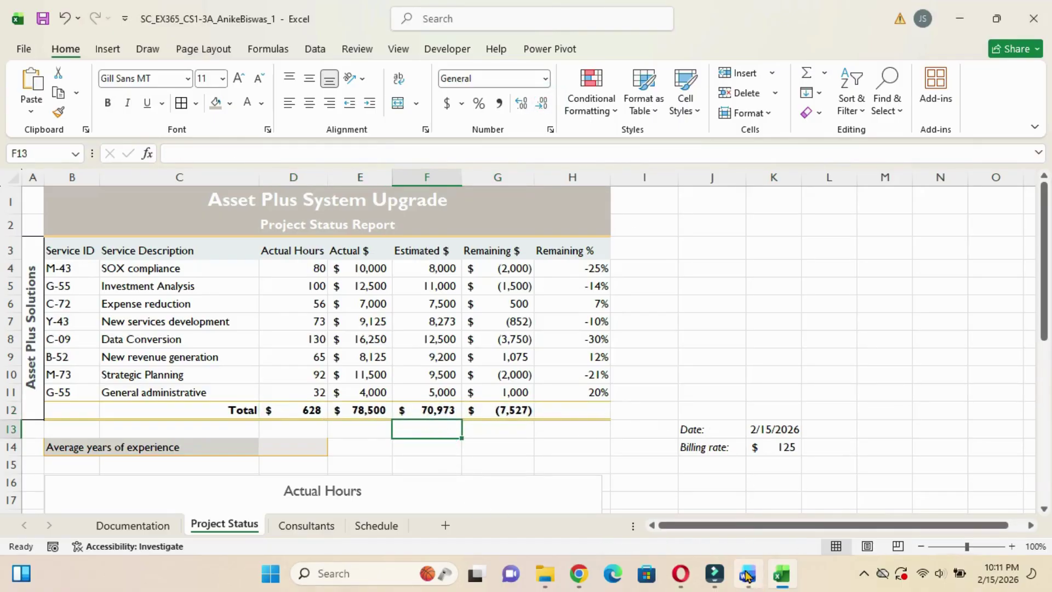
# Switch to the Word instructions and highlight the conditional formatting instruction for H4:H11 under step 11 in turquoise.
pyautogui.moveTo(747, 574)
pyautogui.click(712, 483)
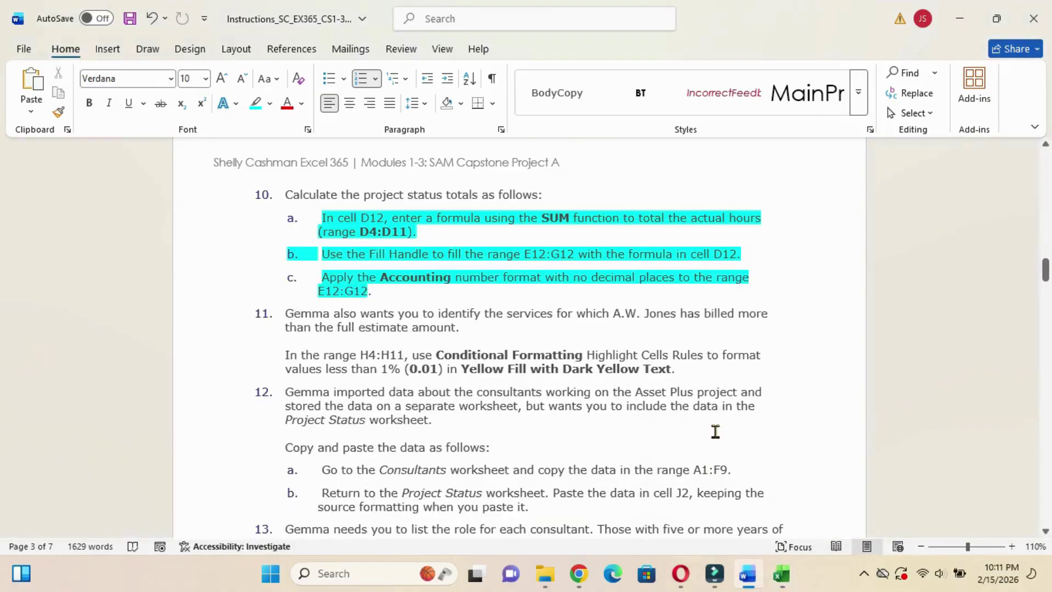
pyautogui.moveTo(1046, 274); pyautogui.dragTo(1046, 281)
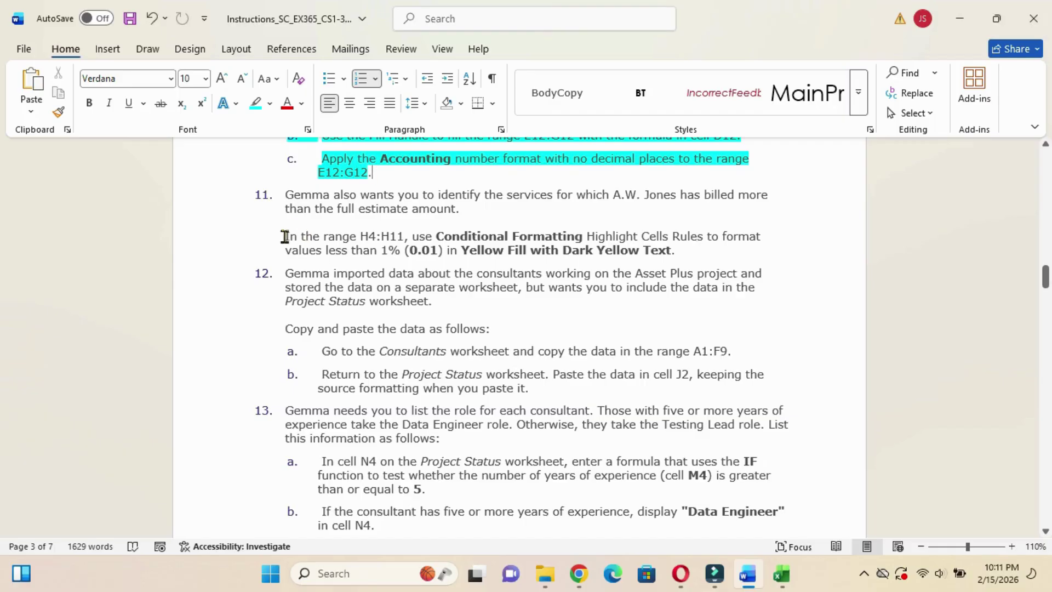
pyautogui.moveTo(285, 237); pyautogui.dragTo(681, 249)
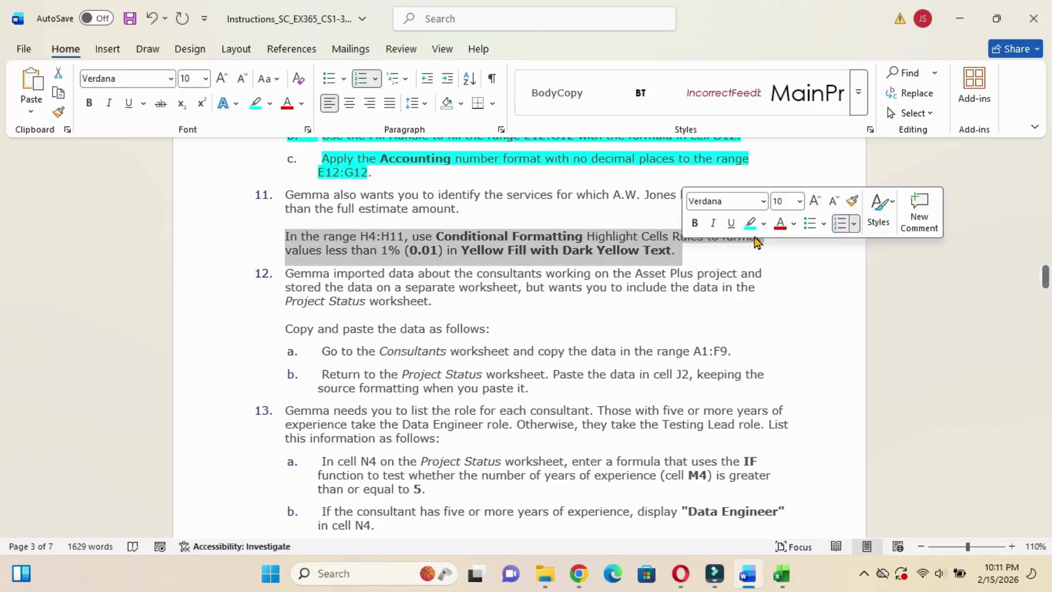
pyautogui.click(749, 224)
pyautogui.click(749, 237)
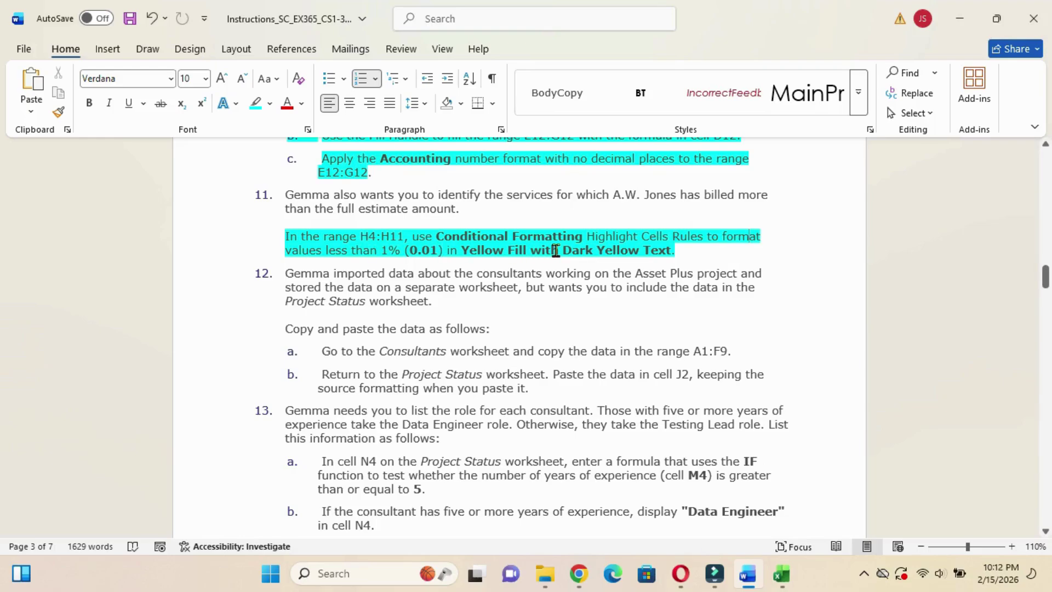
# In the Excel workbook, conditionally format values less than -5% in H4:H11 with Yellow Fill with Dark Yellow Text.
pyautogui.moveTo(782, 583)
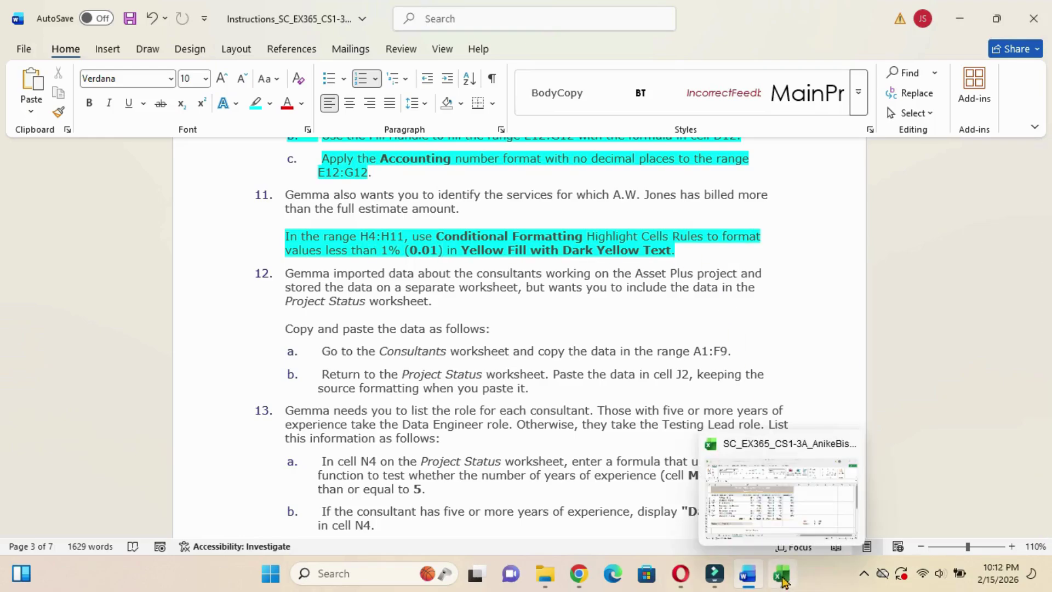
pyautogui.click(770, 499)
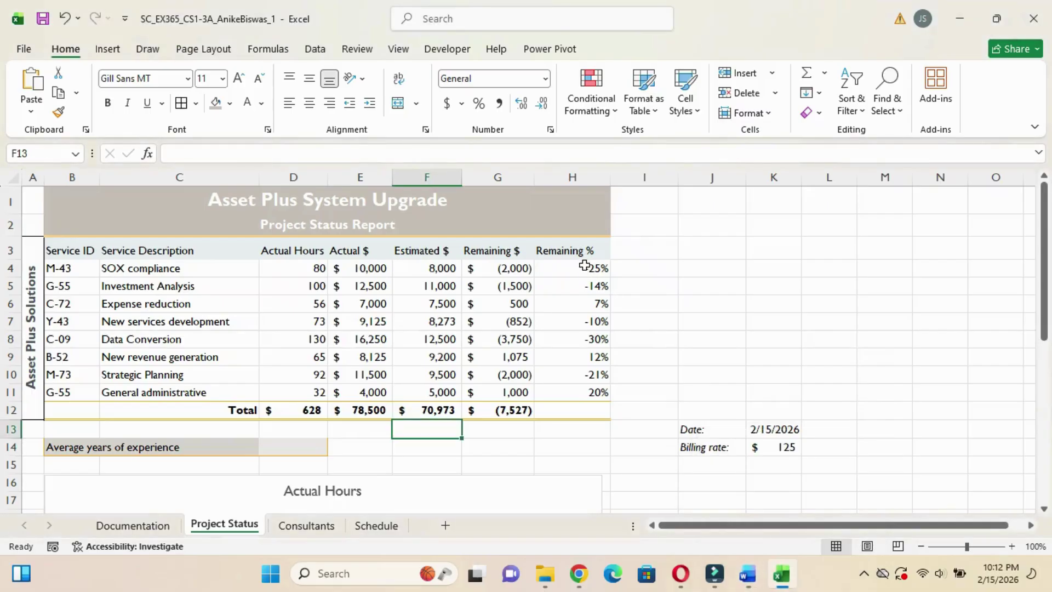
pyautogui.moveTo(585, 266); pyautogui.dragTo(606, 392)
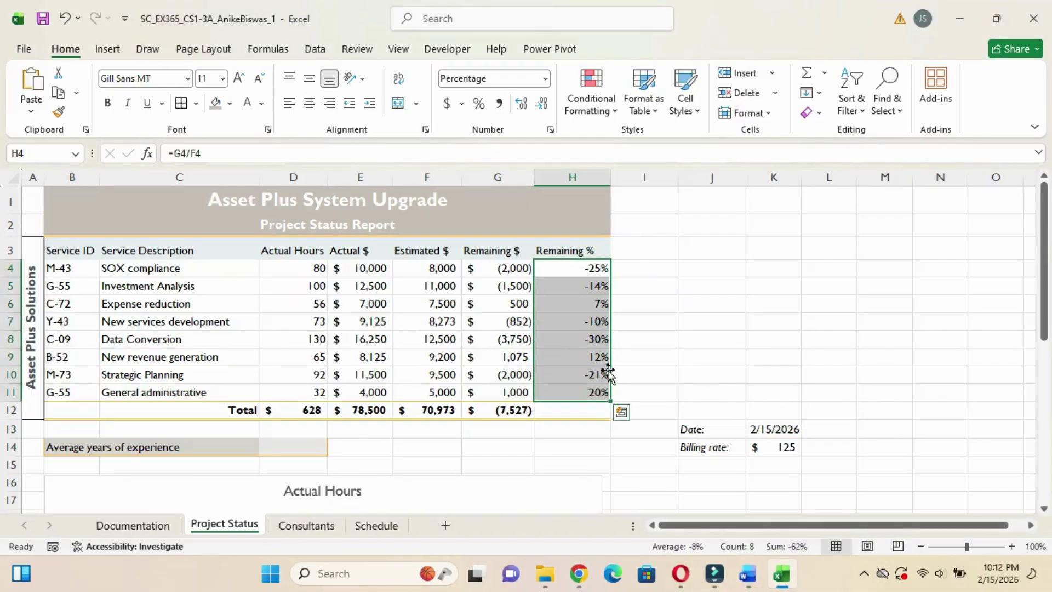
pyautogui.click(615, 111)
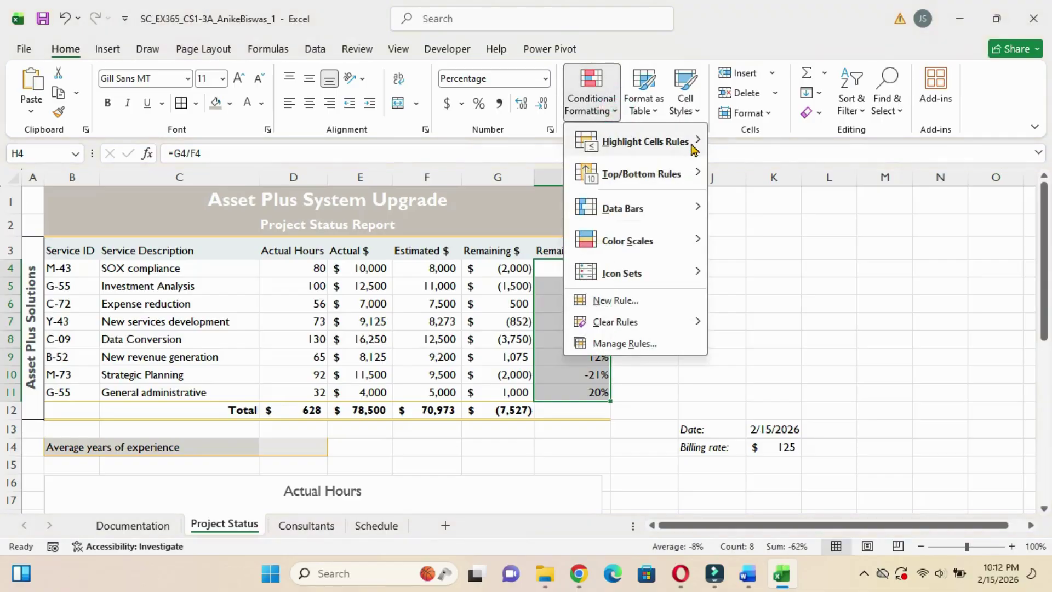
pyautogui.moveTo(694, 150)
pyautogui.click(765, 206)
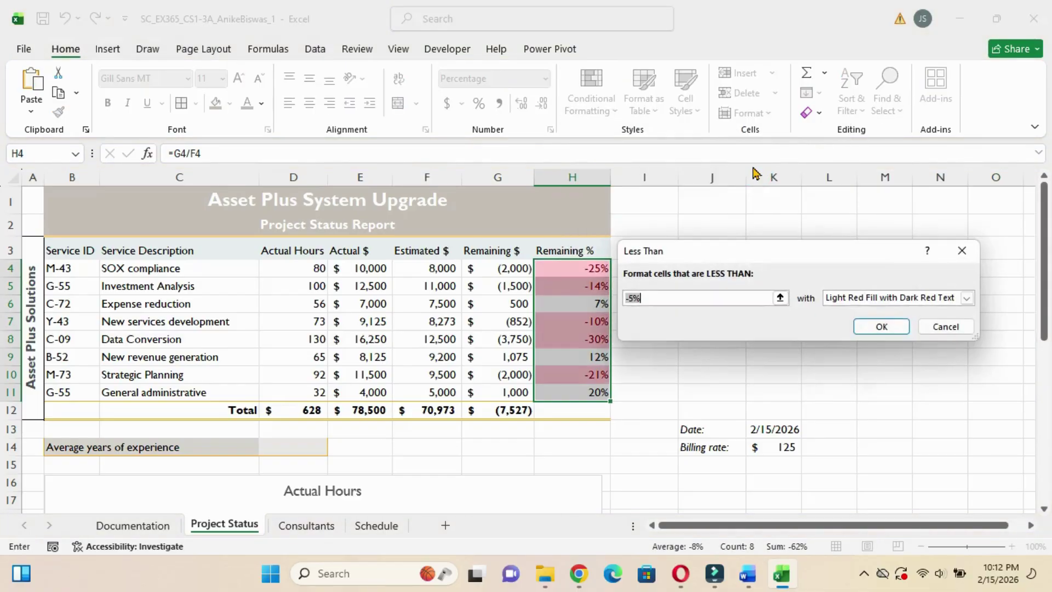
pyautogui.click(967, 299)
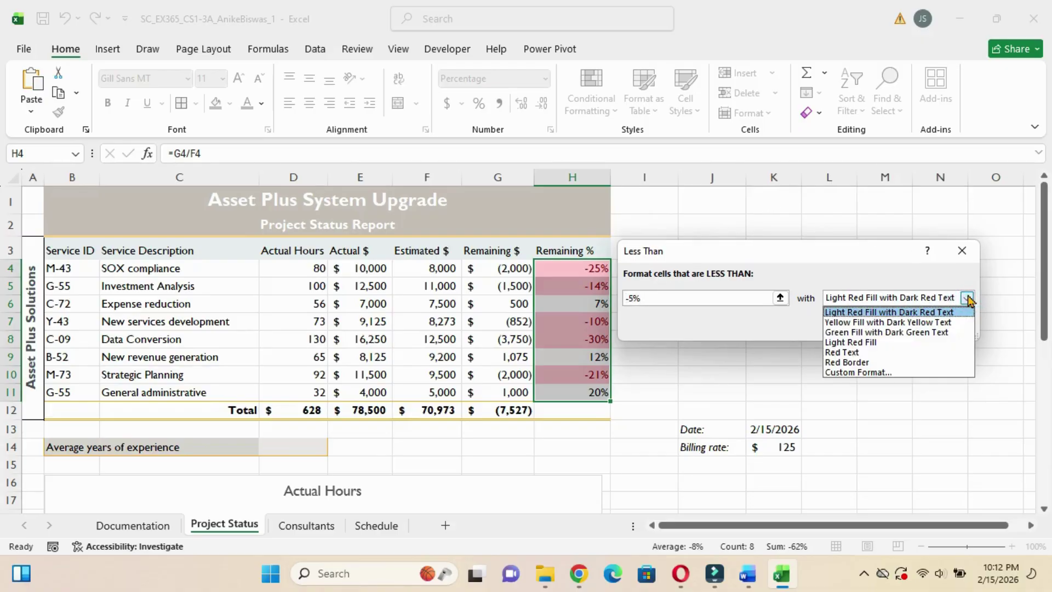
pyautogui.click(949, 325)
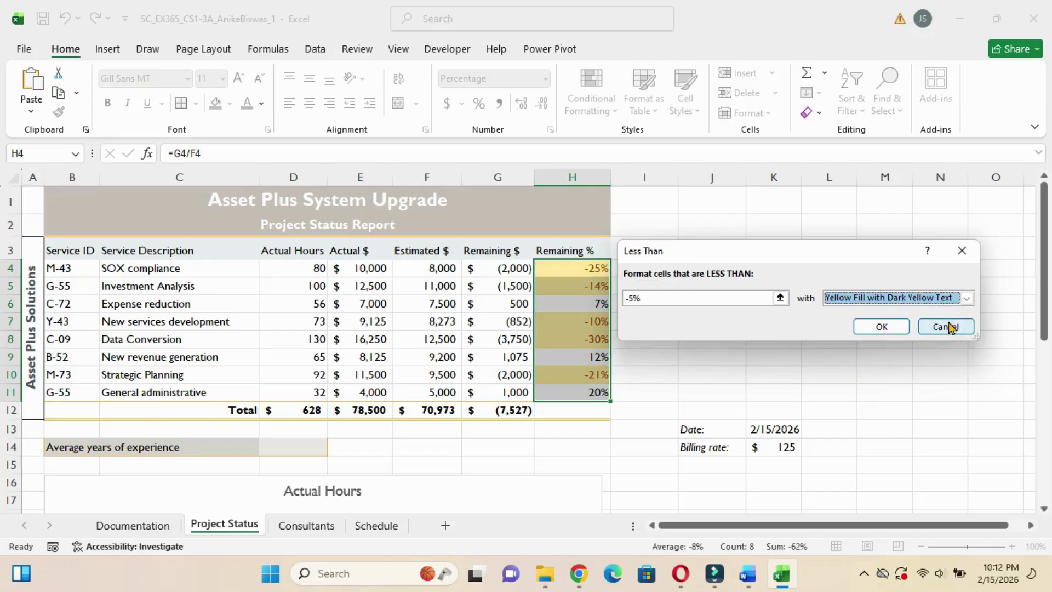
pyautogui.click(883, 328)
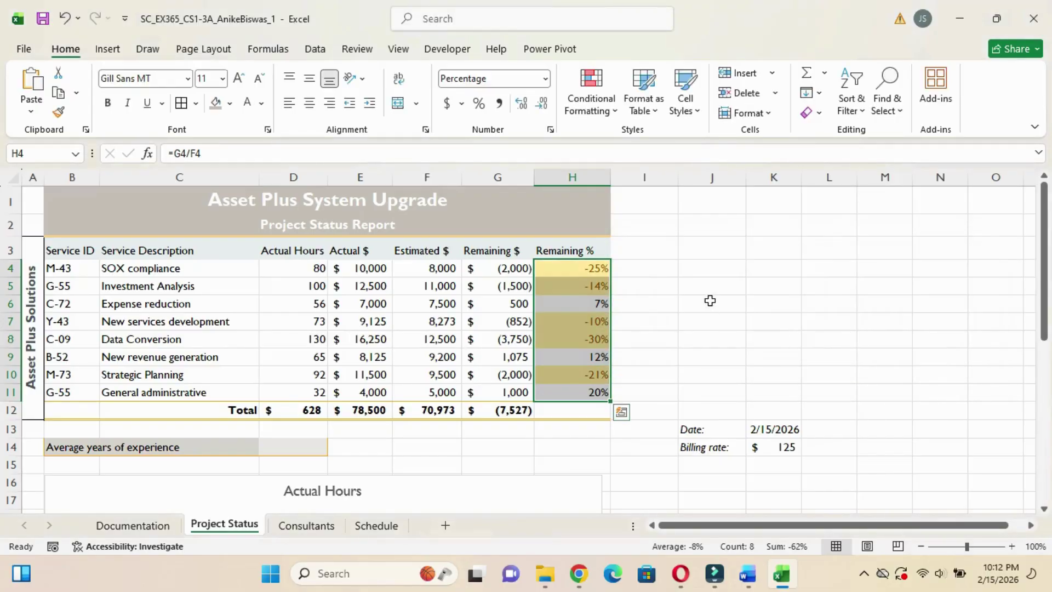
pyautogui.click(571, 336)
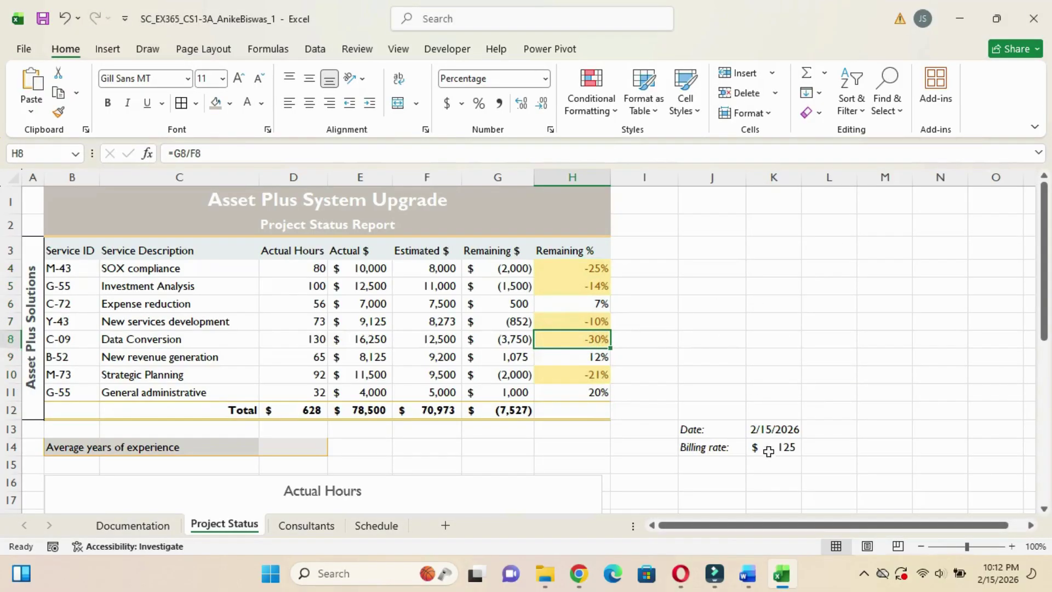
# Switch to the Word instructions and highlight step 12's last introductory line, the copy-and-paste line and step 12a in turquoise.
pyautogui.moveTo(748, 573)
pyautogui.click(738, 496)
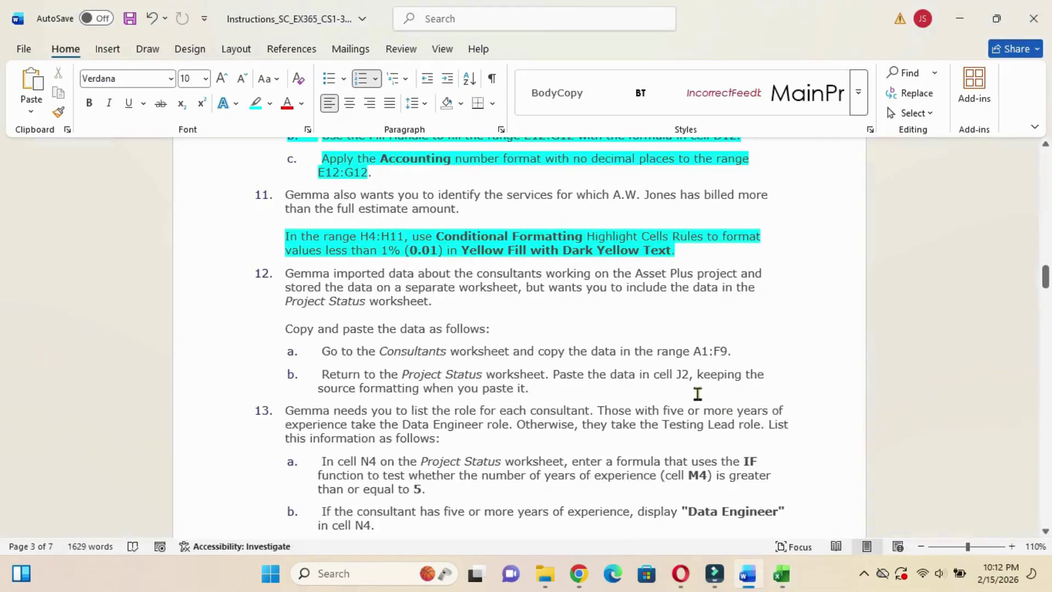
pyautogui.moveTo(1045, 279); pyautogui.dragTo(1045, 284)
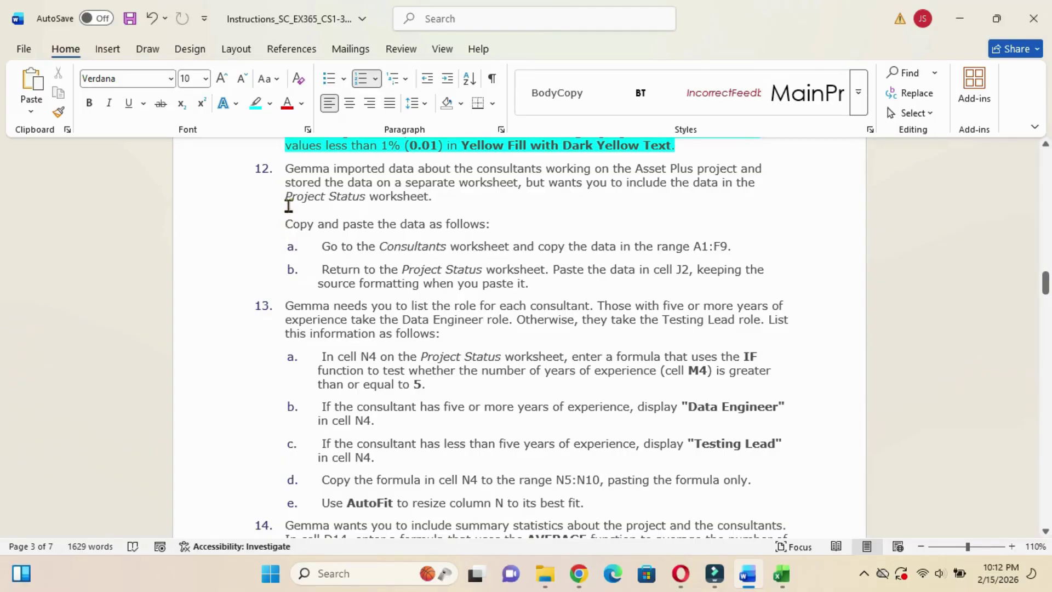
pyautogui.moveTo(284, 196); pyautogui.dragTo(447, 198)
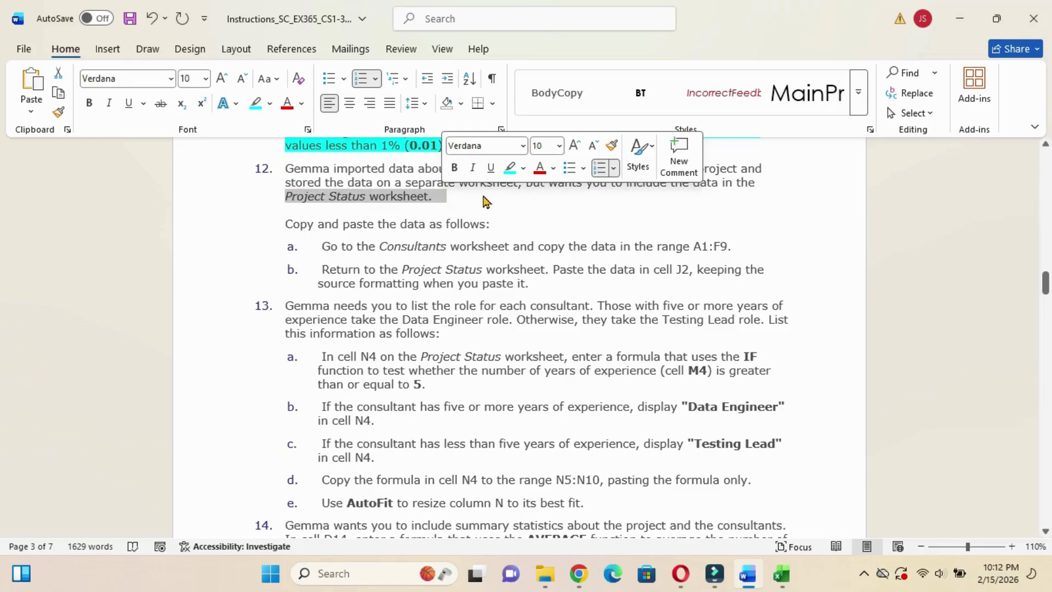
pyautogui.click(509, 167)
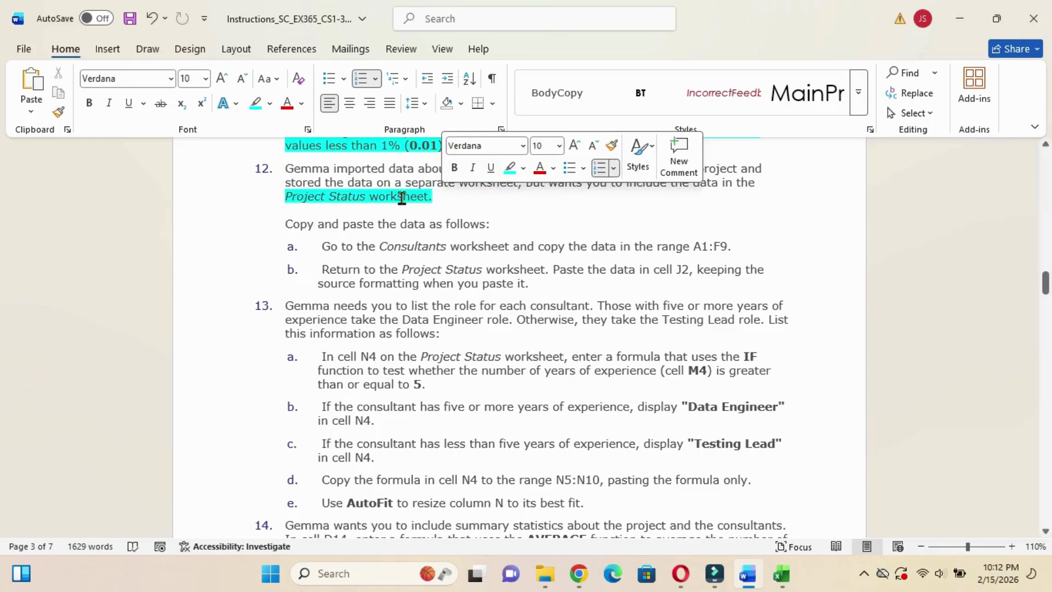
pyautogui.moveTo(277, 225); pyautogui.dragTo(515, 230)
pyautogui.click(581, 198)
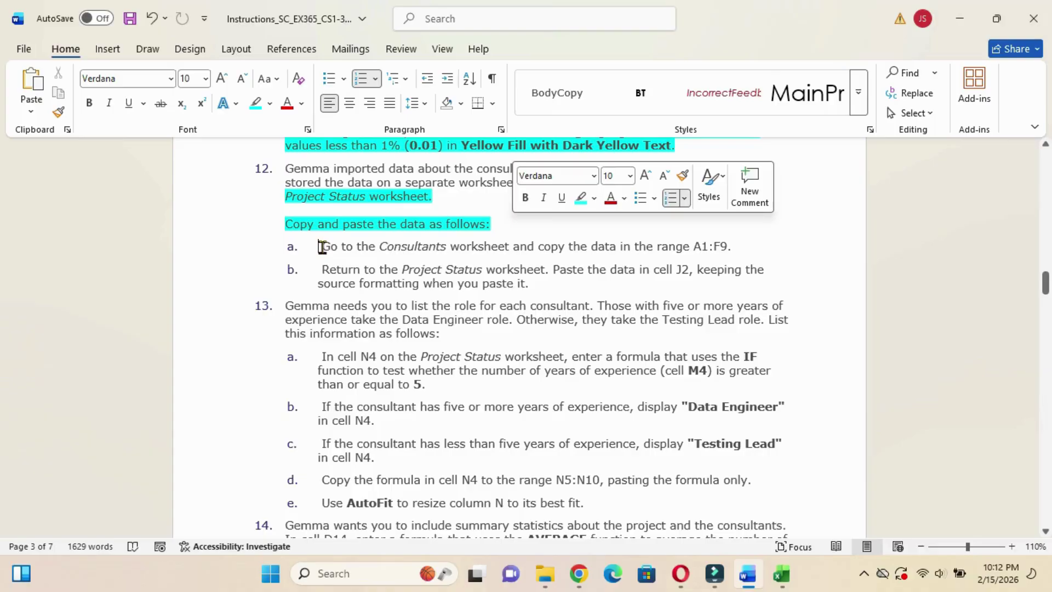
pyautogui.moveTo(322, 247); pyautogui.dragTo(826, 258)
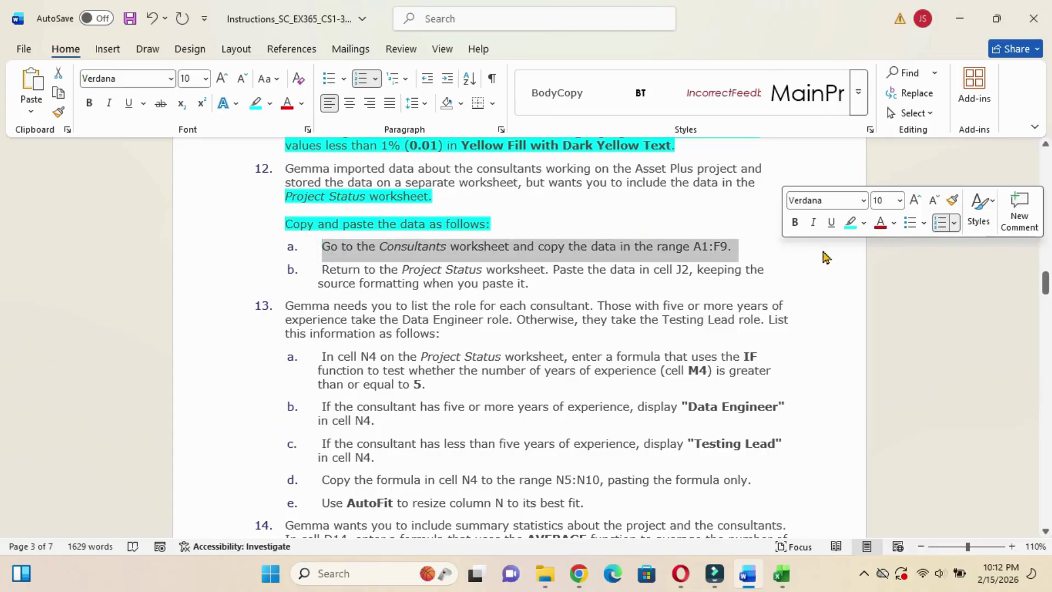
pyautogui.click(850, 221)
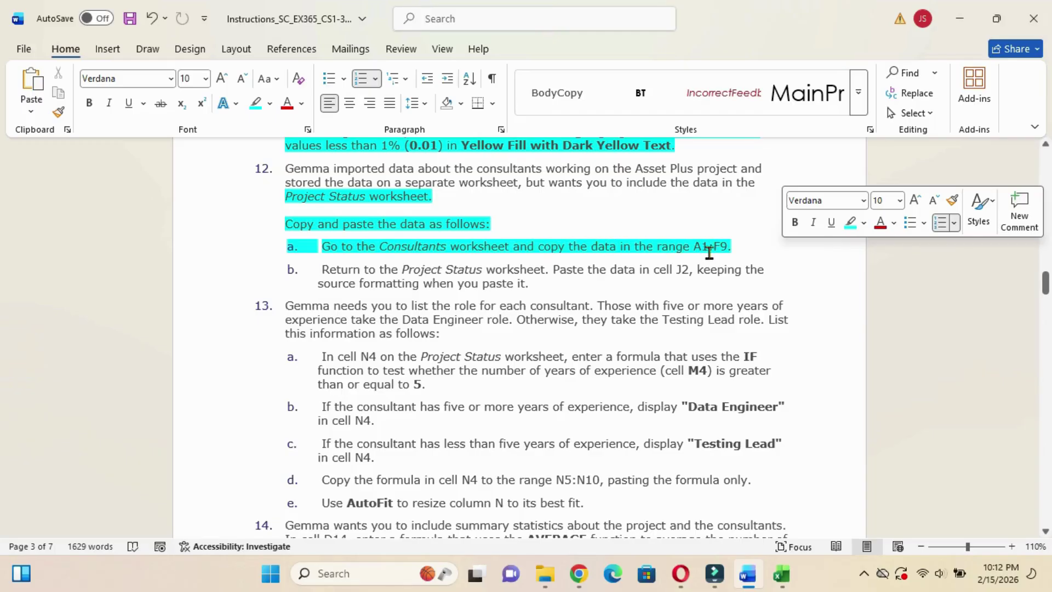
# Switch to the Excel workbook and copy the range A1:F9 on the Consultants worksheet.
pyautogui.moveTo(781, 573)
pyautogui.click(762, 511)
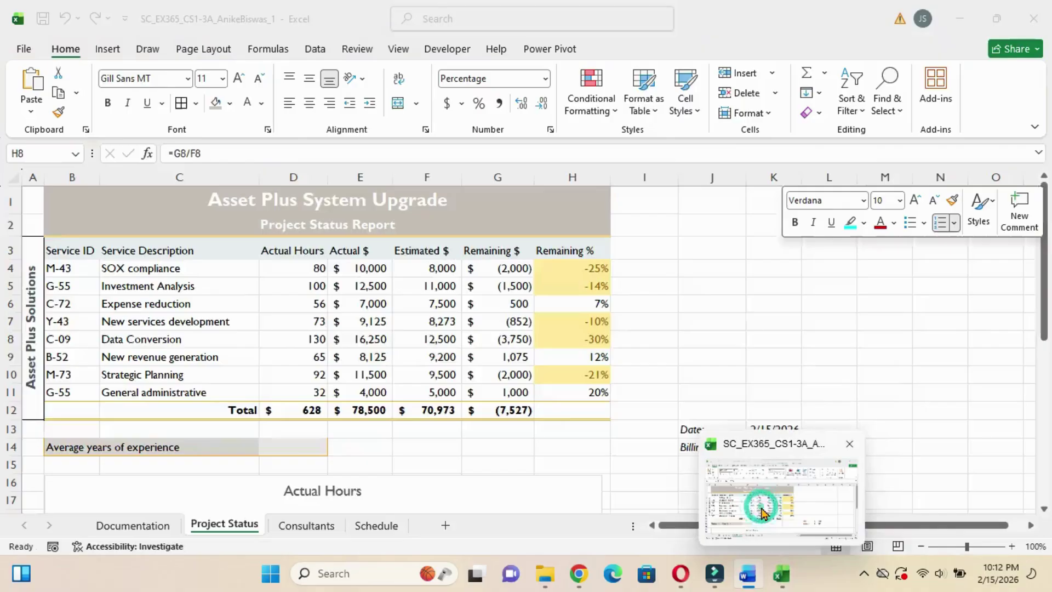
pyautogui.click(316, 527)
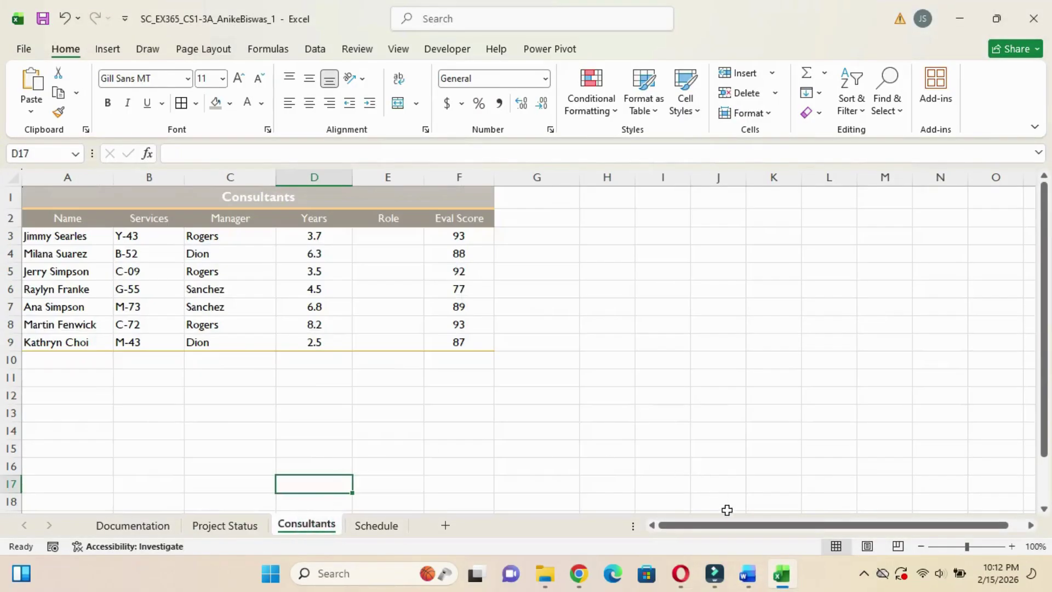
pyautogui.moveTo(755, 570)
pyautogui.click(726, 490)
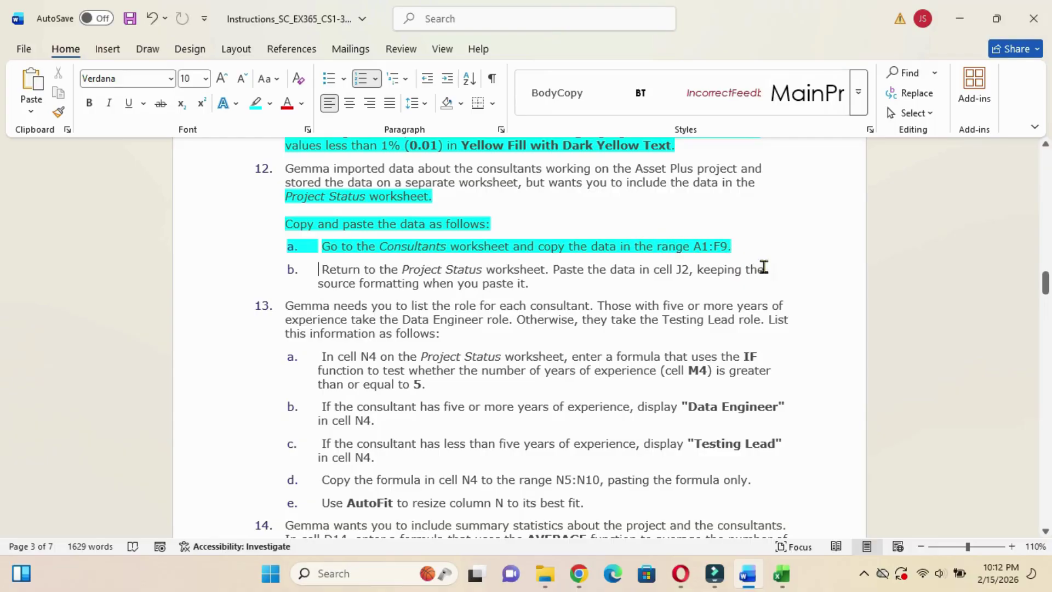
pyautogui.moveTo(782, 573)
pyautogui.click(773, 488)
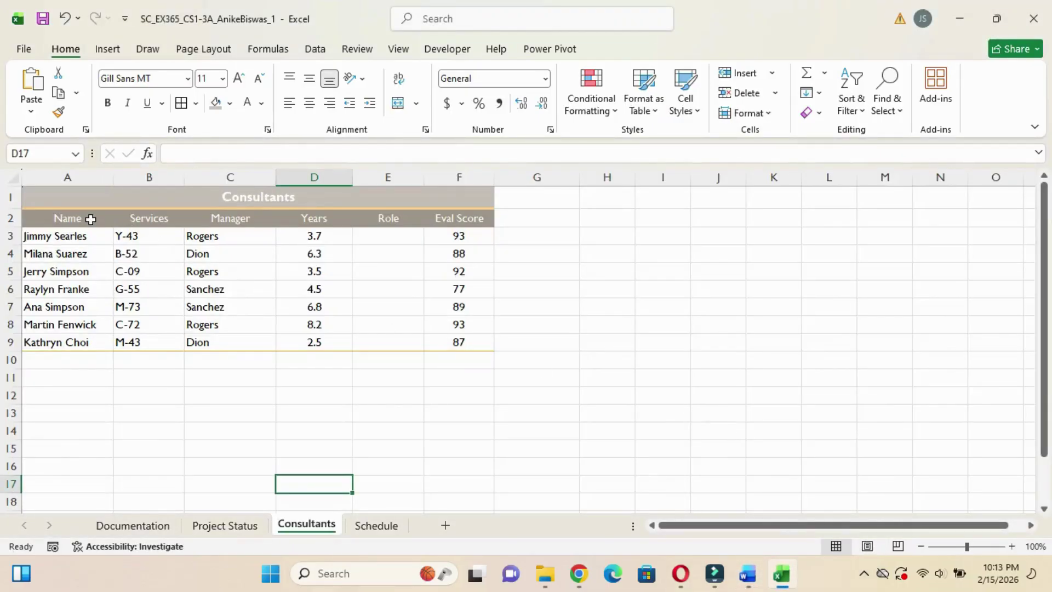
pyautogui.click(44, 156)
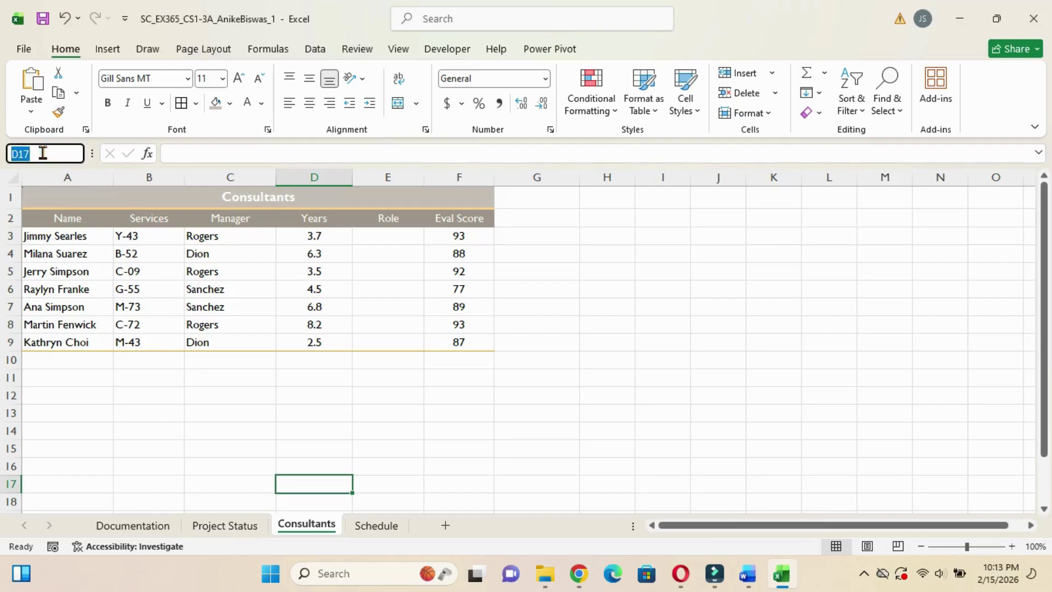
pyautogui.write('a')
pyautogui.write('1:f9')
pyautogui.press('Return')
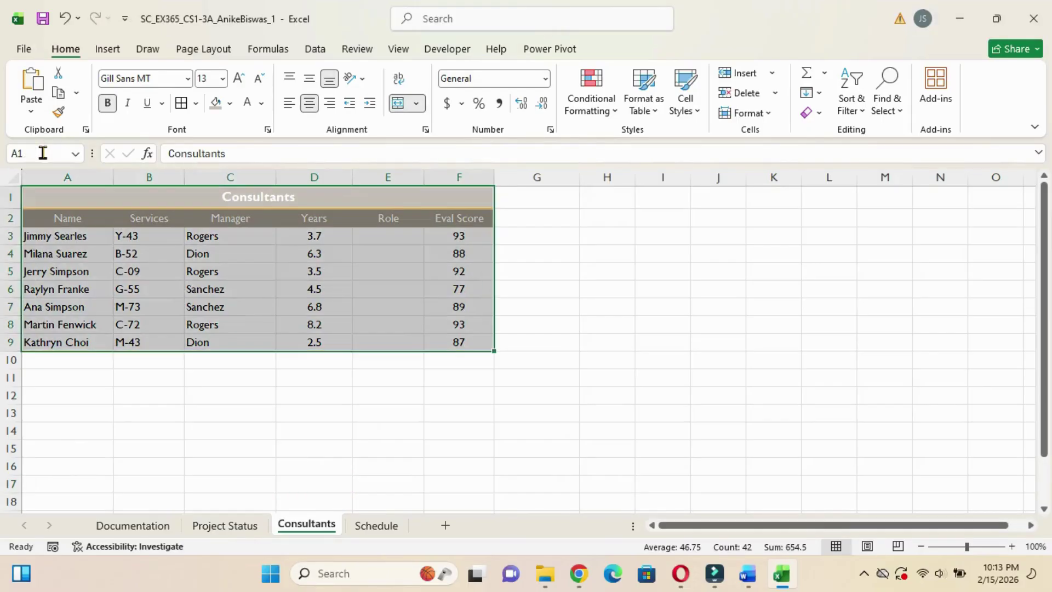
pyautogui.click(58, 96)
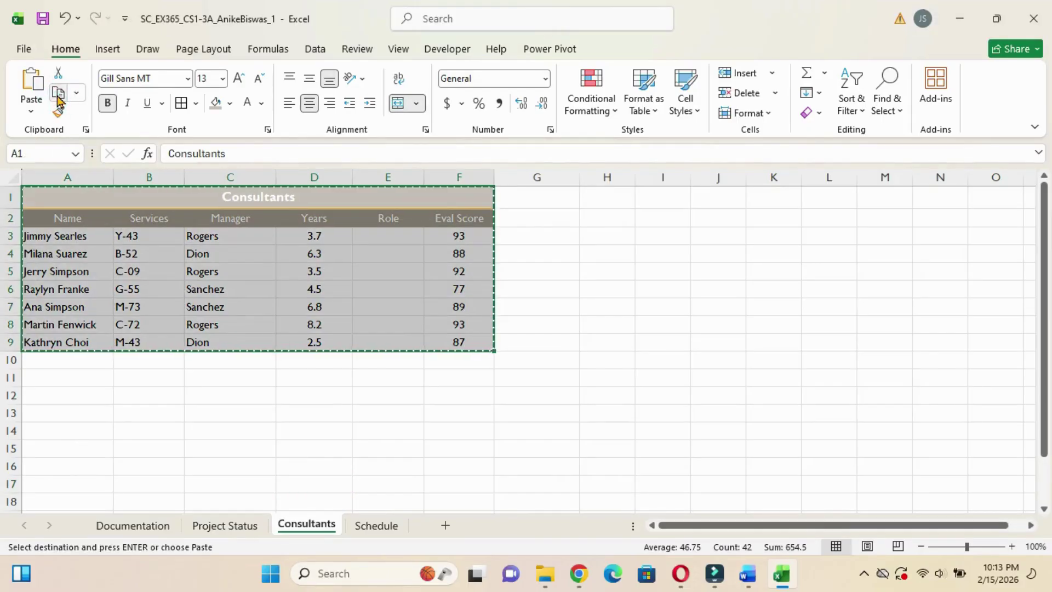
# Switch to the Word instructions and highlight step 12b about pasting the data in cell J2 in turquoise.
pyautogui.moveTo(751, 556)
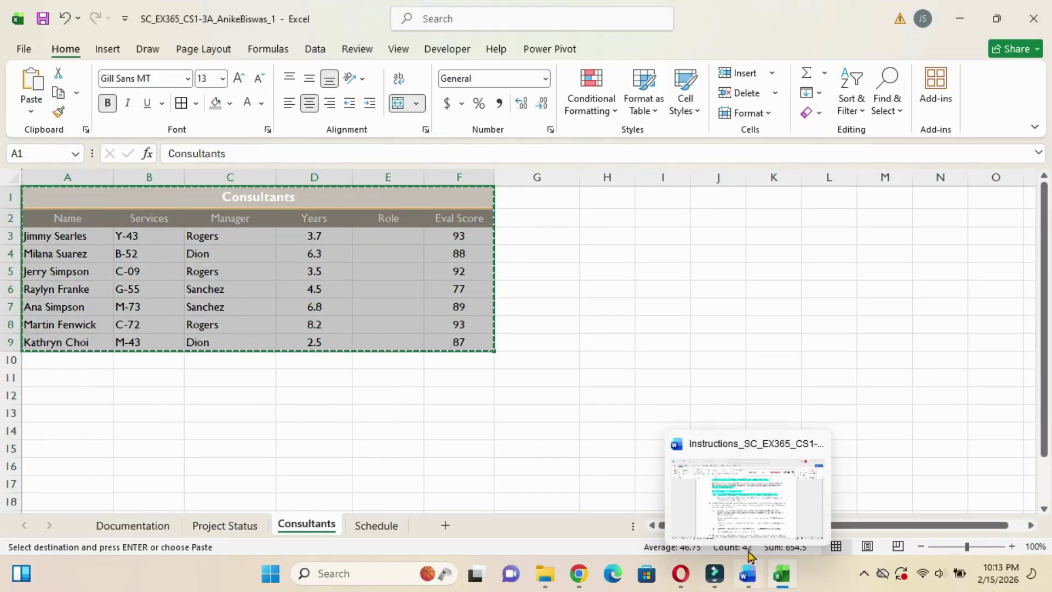
pyautogui.click(735, 483)
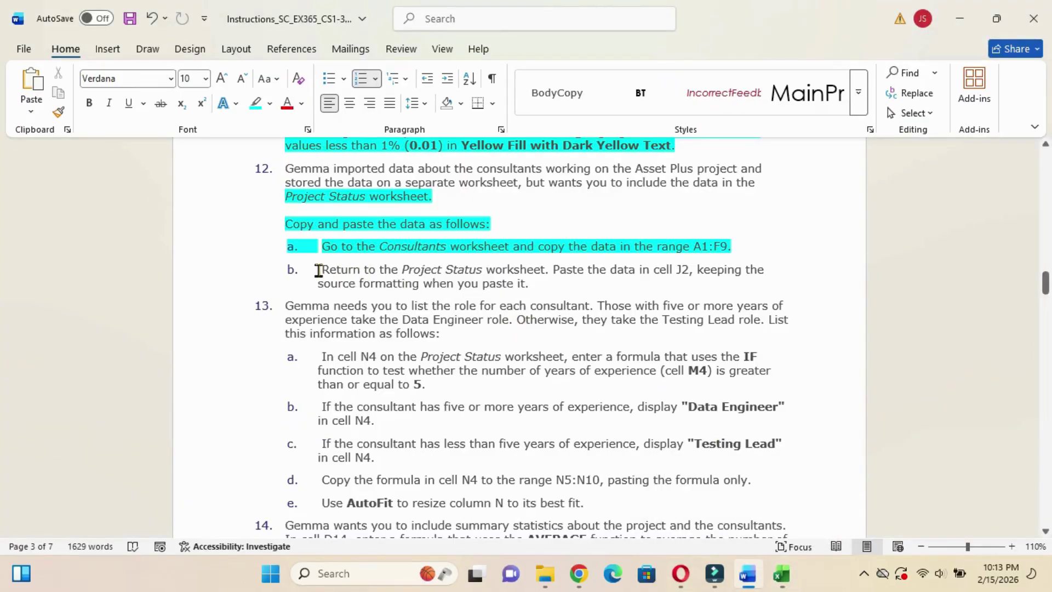
pyautogui.moveTo(319, 267); pyautogui.dragTo(543, 284)
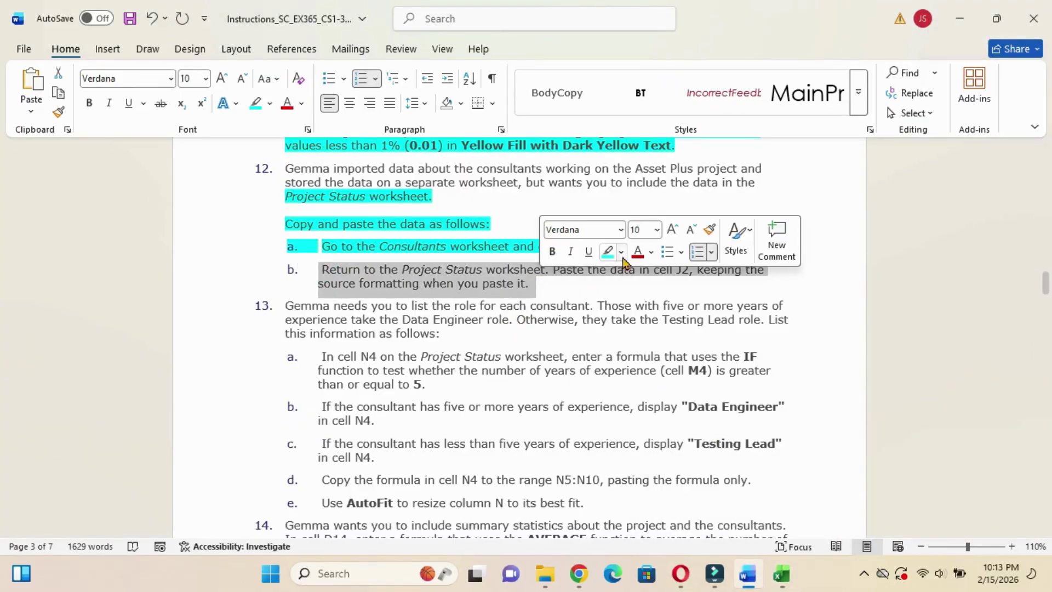
pyautogui.click(607, 253)
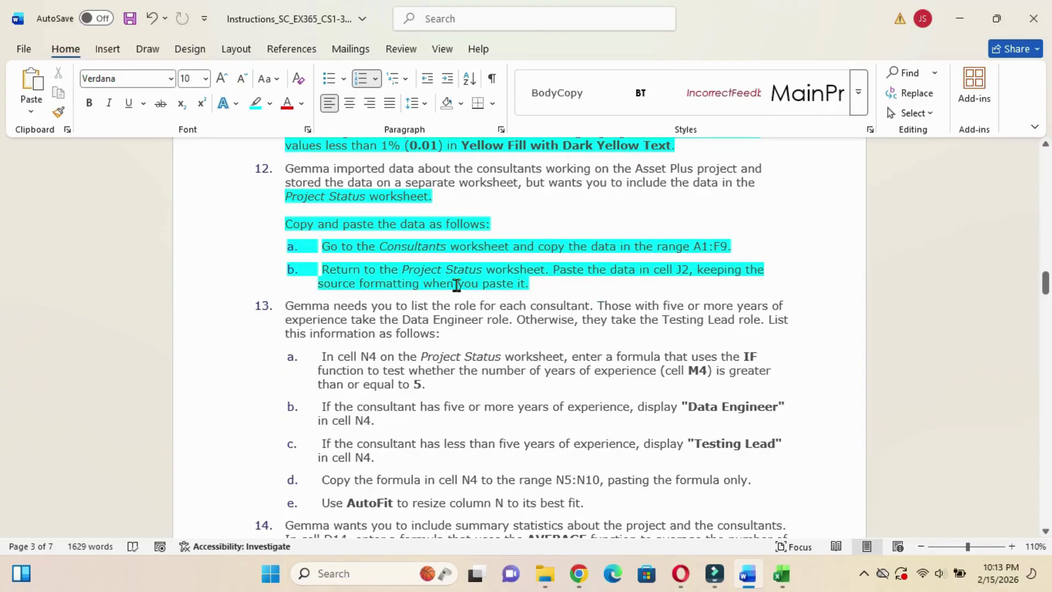
# Switch to the Excel workbook and paste the copied consultants data into cell J2 of the Project Status worksheet, keeping source formatting.
pyautogui.moveTo(784, 572)
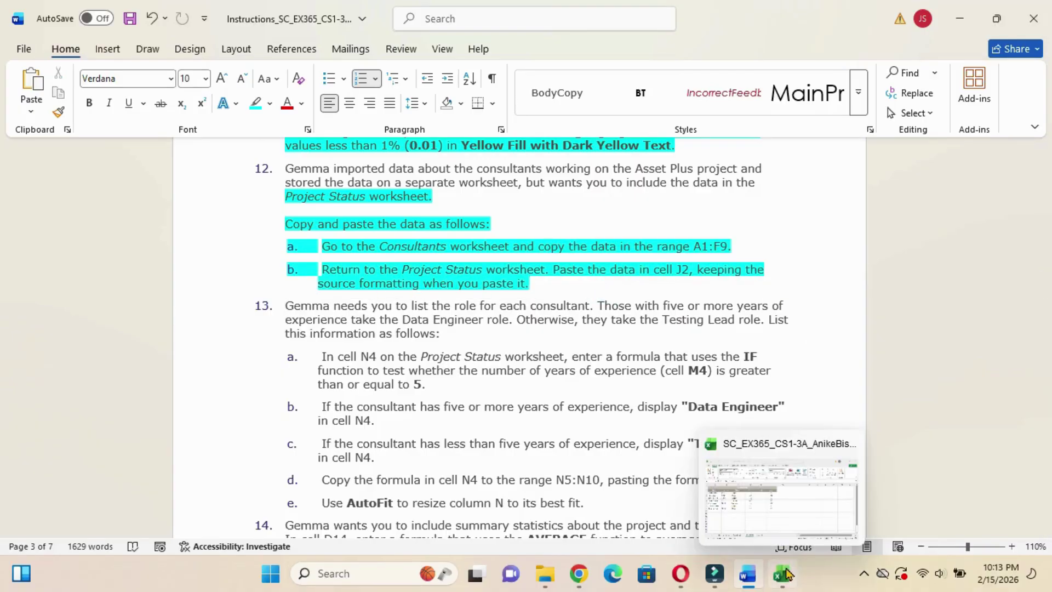
pyautogui.click(764, 500)
pyautogui.click(242, 526)
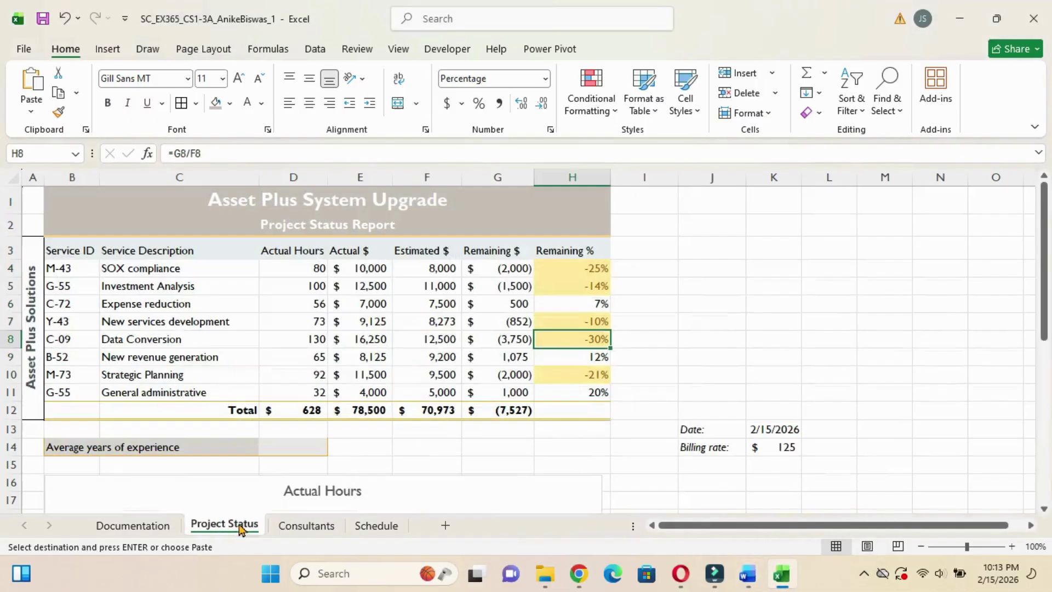
pyautogui.click(705, 228)
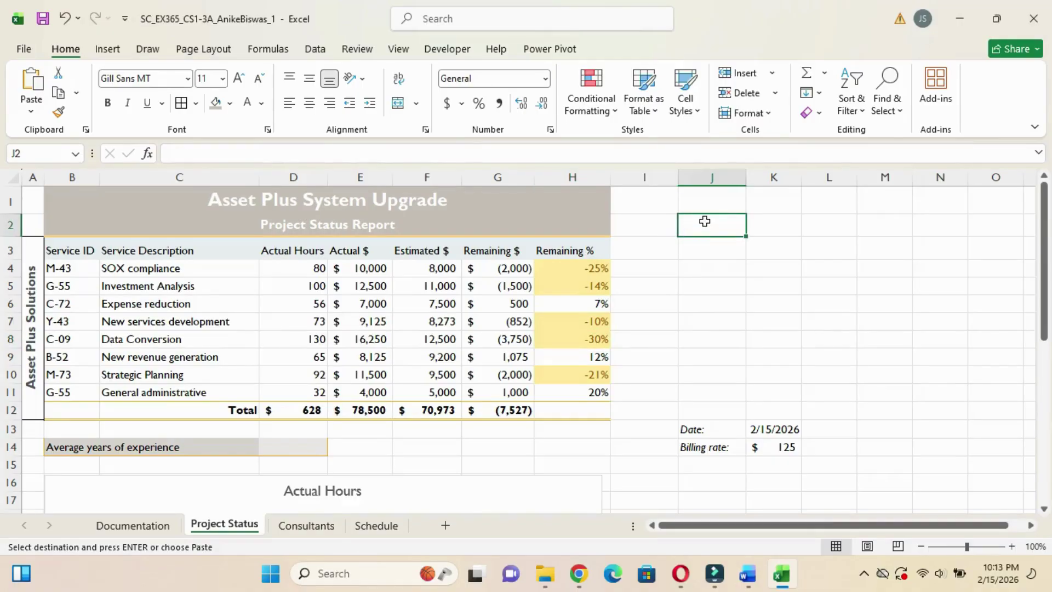
pyautogui.click(34, 115)
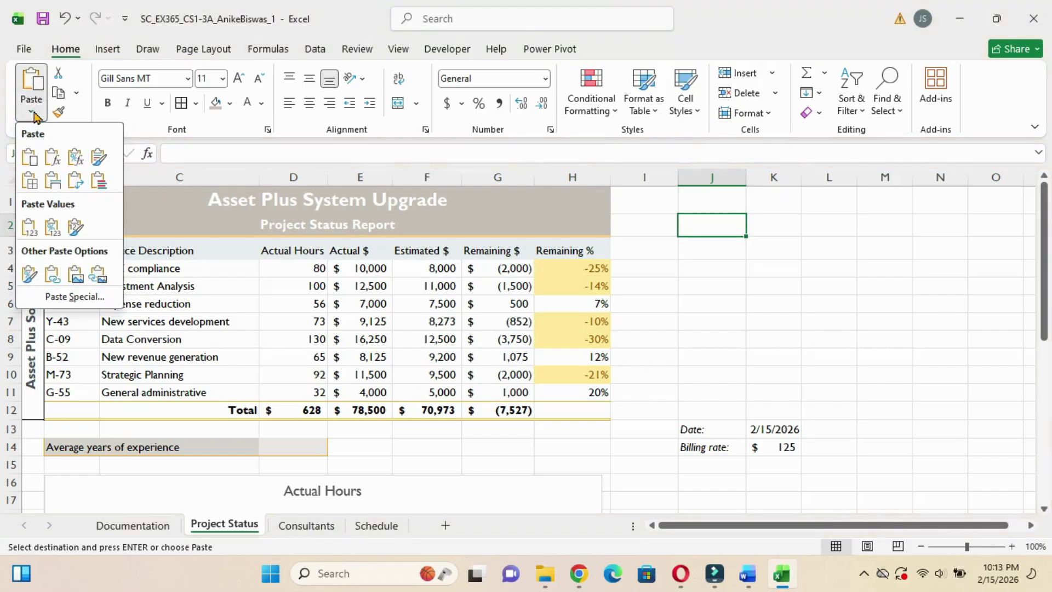
pyautogui.click(100, 159)
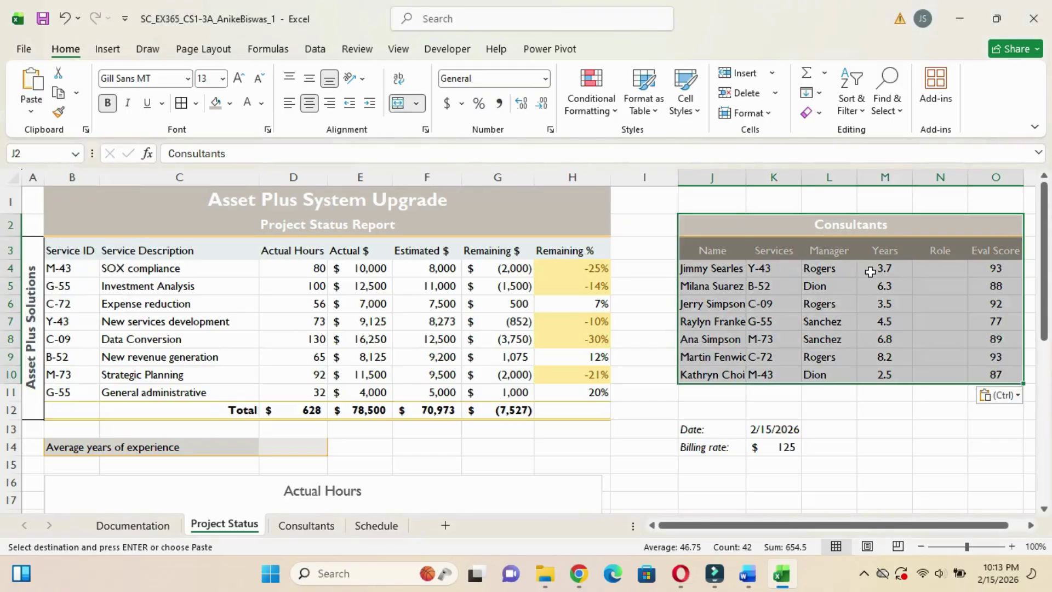
pyautogui.click(799, 322)
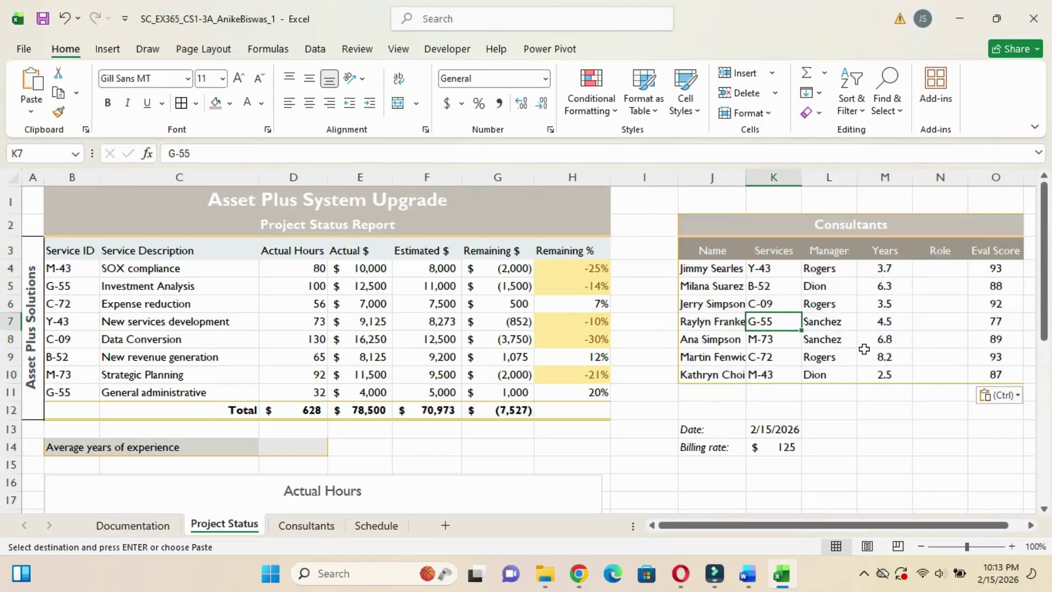
# Switch to the Word instructions and highlight step 13a about the IF function in cell N4 in turquoise.
pyautogui.moveTo(752, 574)
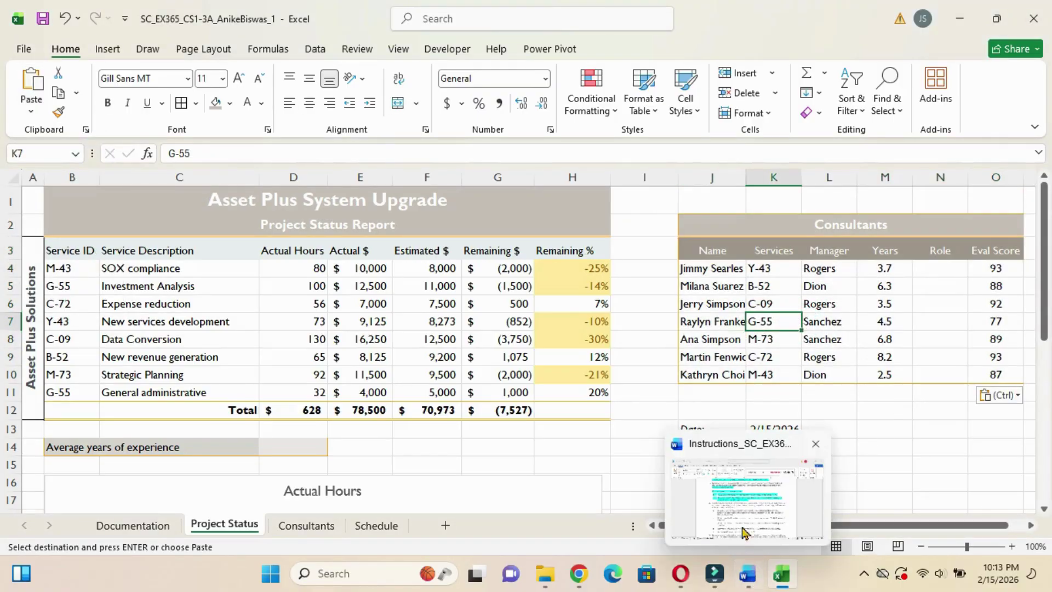
pyautogui.click(729, 488)
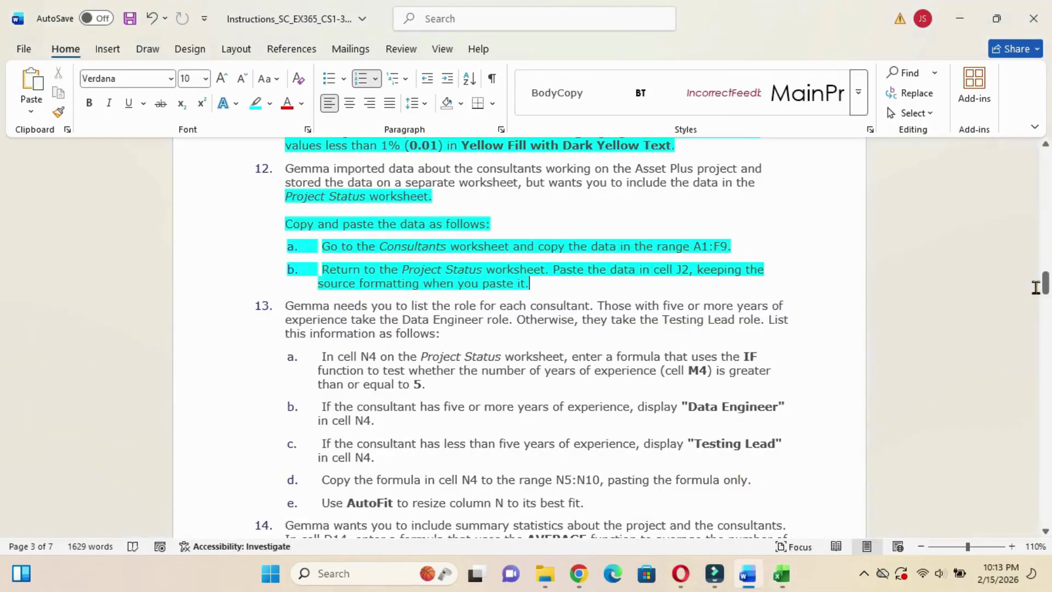
pyautogui.moveTo(1046, 287); pyautogui.dragTo(1045, 292)
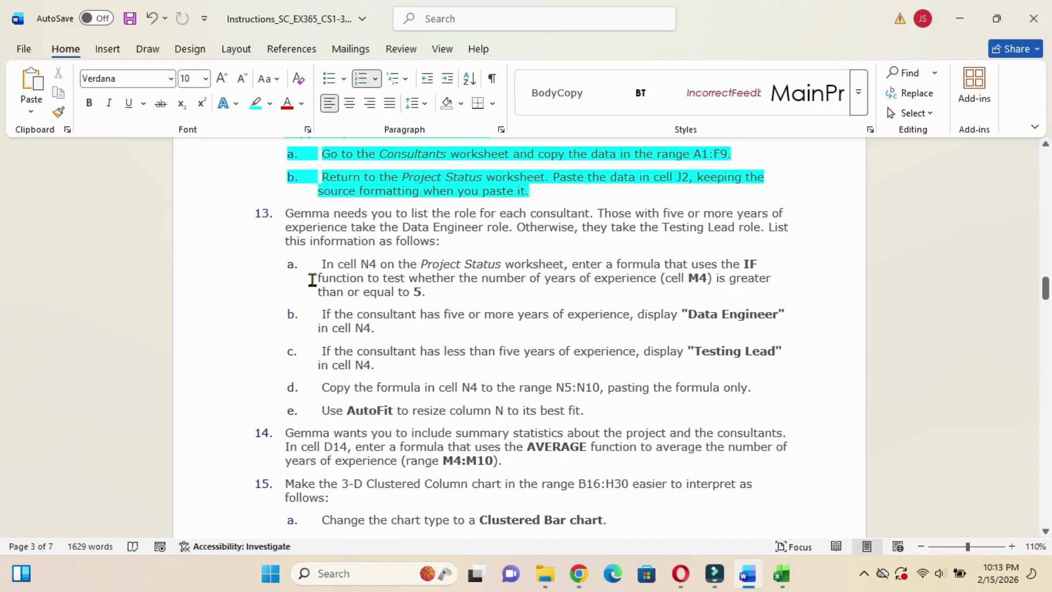
pyautogui.moveTo(319, 261); pyautogui.dragTo(433, 295)
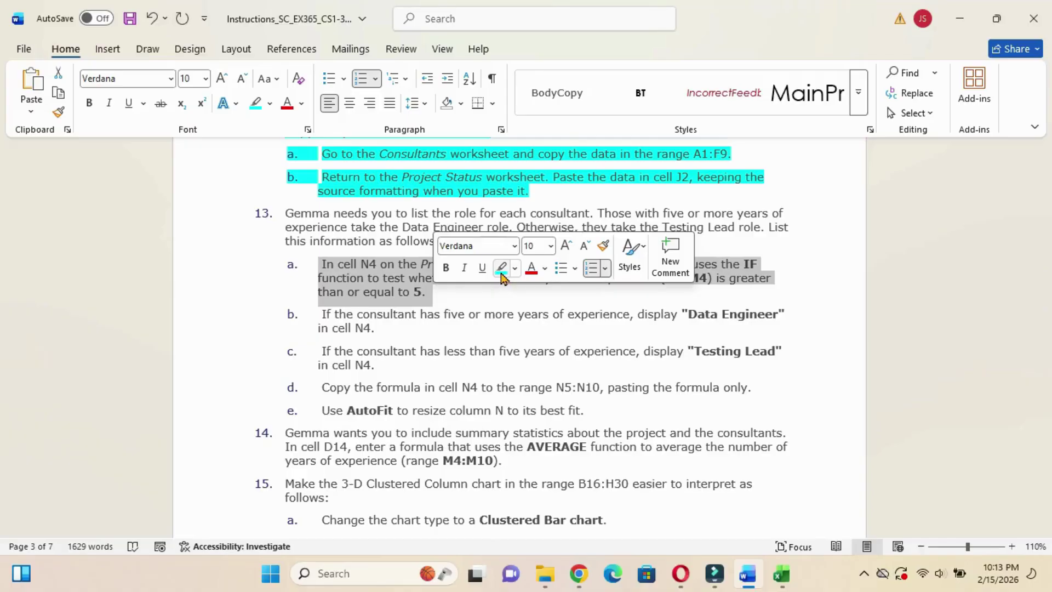
pyautogui.click(501, 268)
pyautogui.click(503, 296)
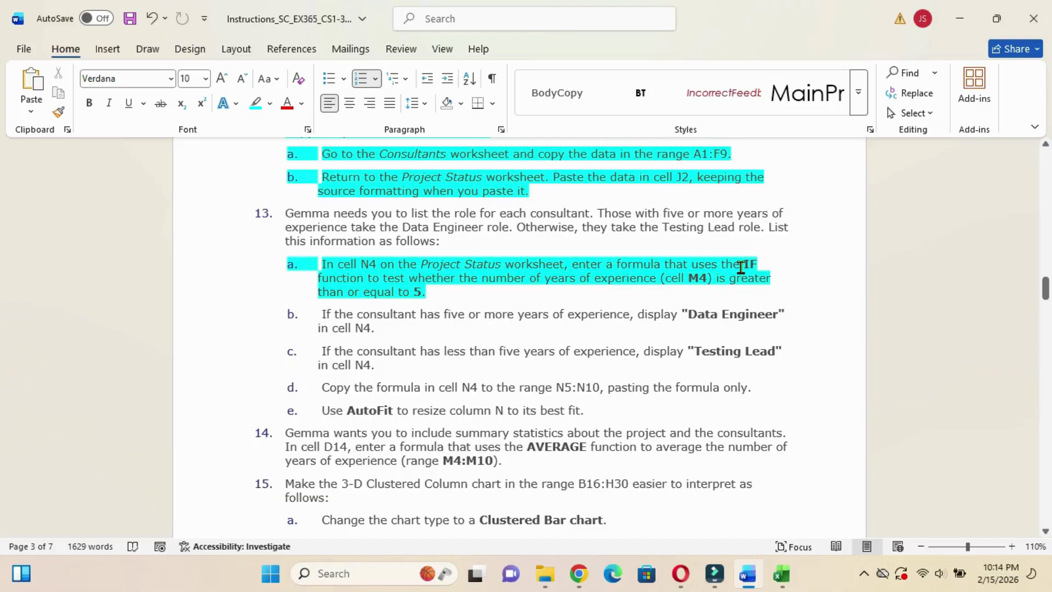
# Switch to the Excel workbook and start an IF function in cell N4 of the Project Status worksheet.
pyautogui.moveTo(781, 573)
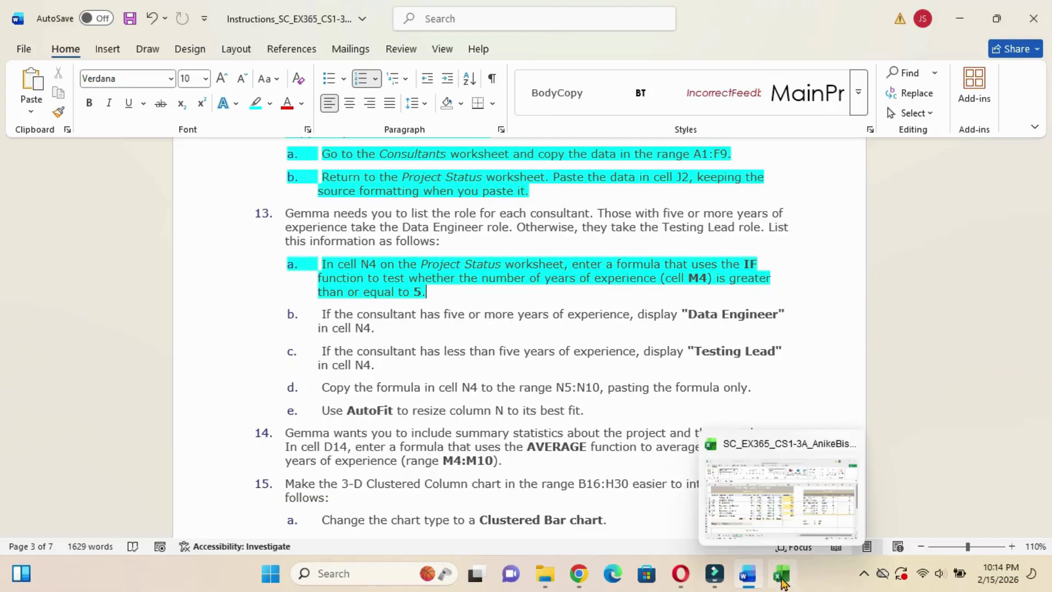
pyautogui.click(774, 496)
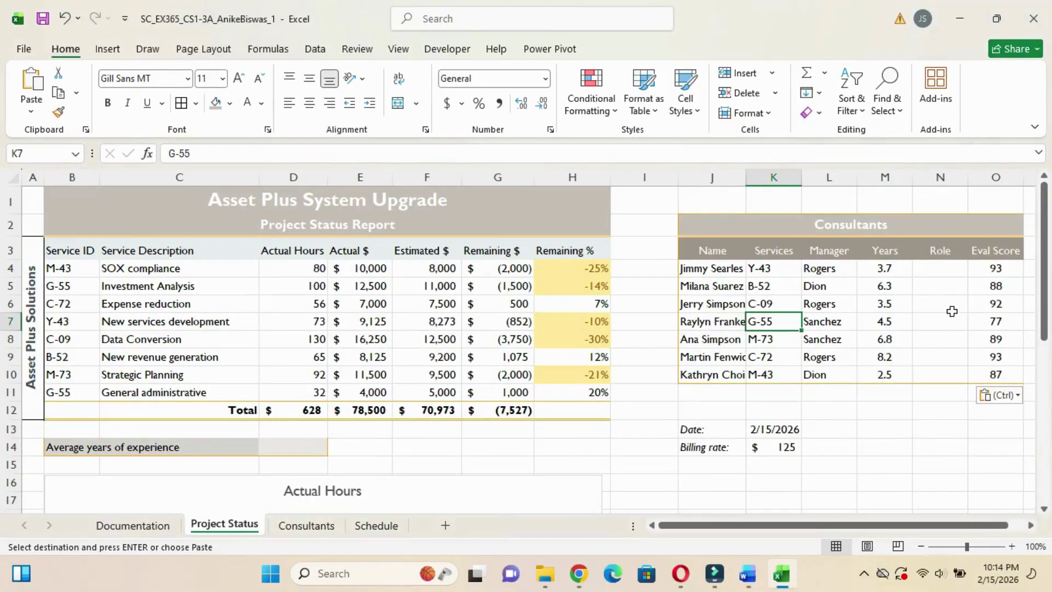
pyautogui.click(944, 271)
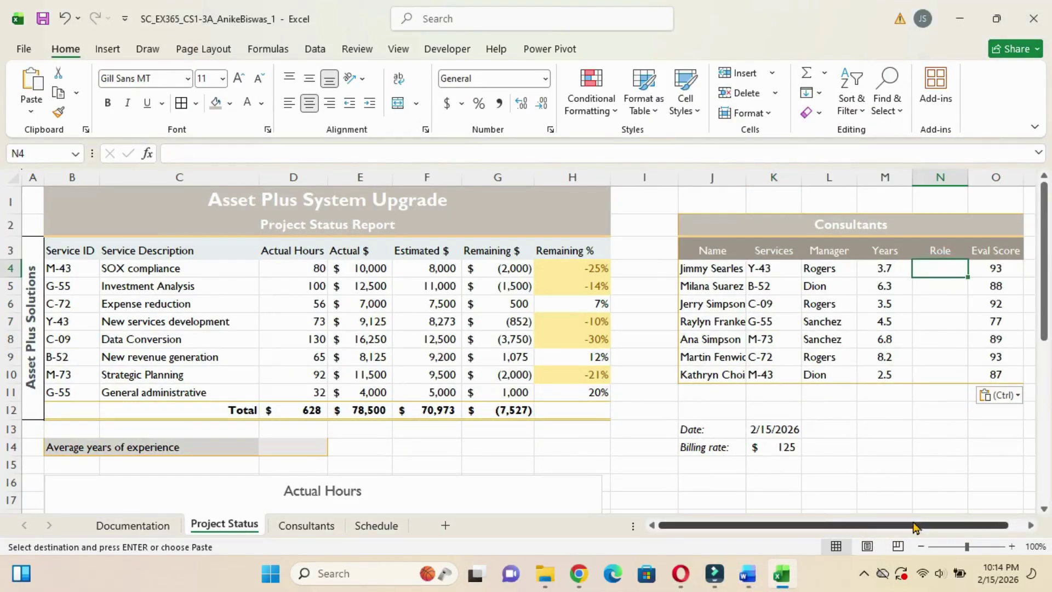
pyautogui.moveTo(914, 529); pyautogui.dragTo(981, 530)
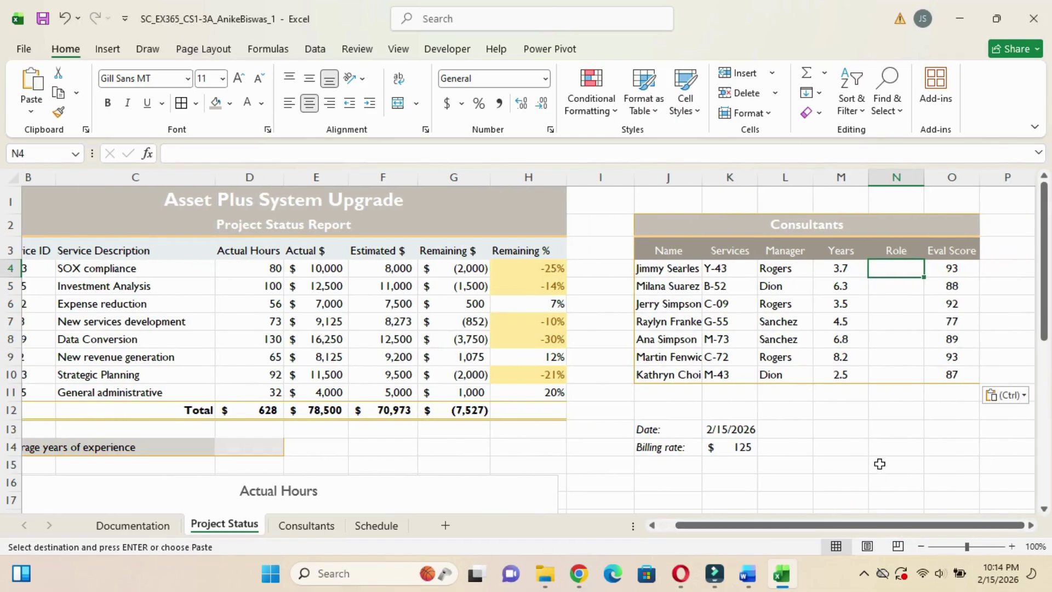
pyautogui.write('=')
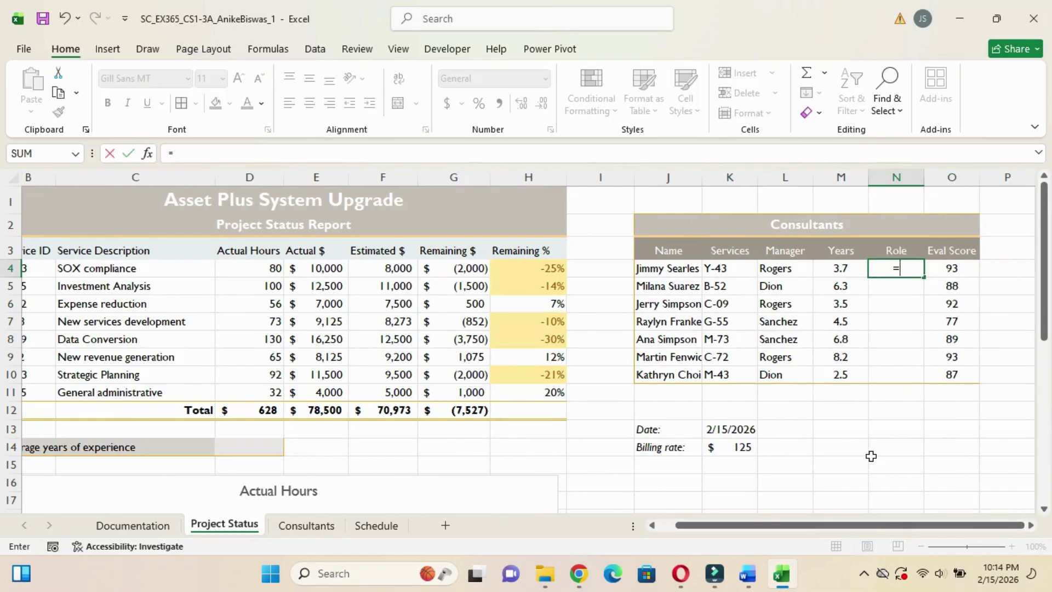
pyautogui.write('i')
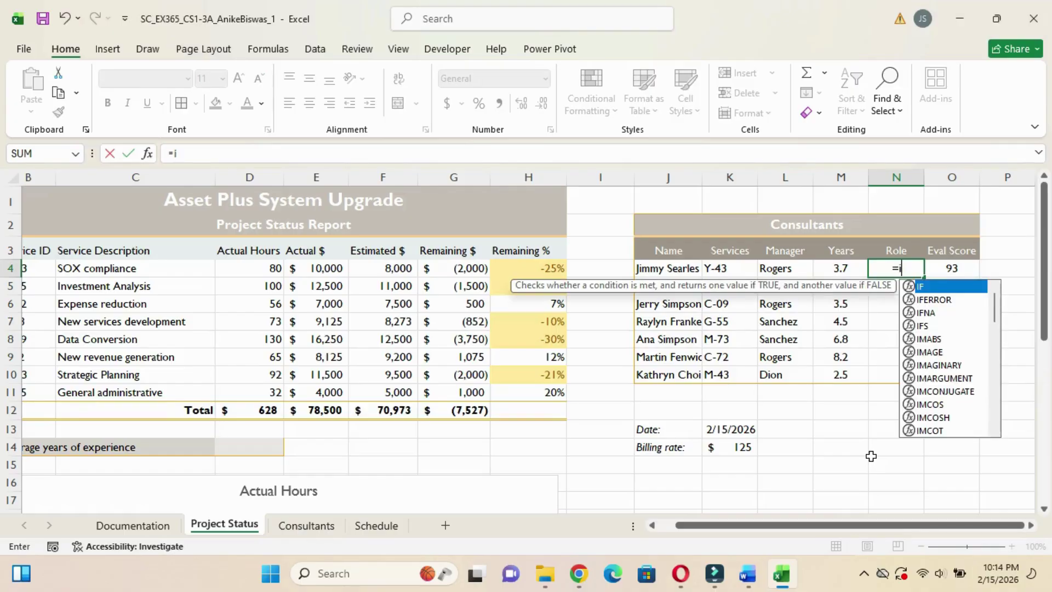
pyautogui.write('f')
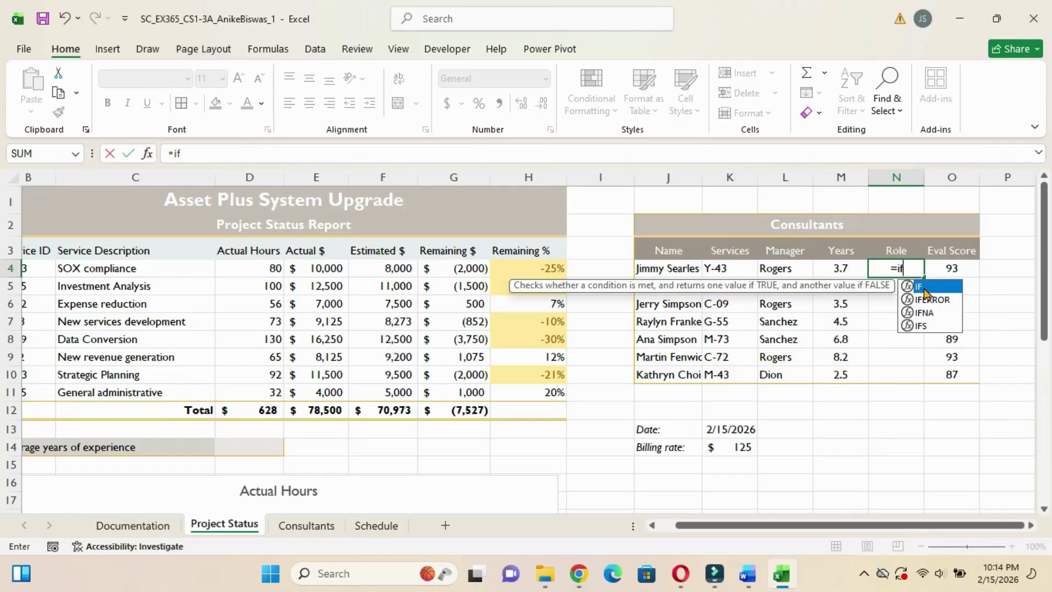
pyautogui.press('Tab')
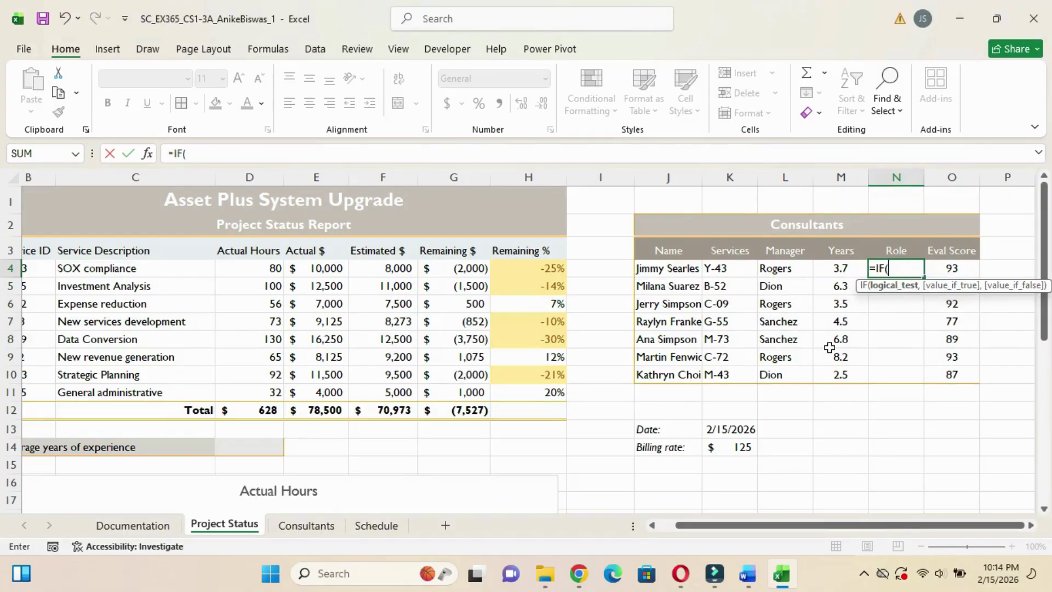
# Check step 13a in the Word instructions and set the IF function's logical test to M4>=5 in Excel's function arguments.
pyautogui.moveTo(759, 567)
pyautogui.click(754, 504)
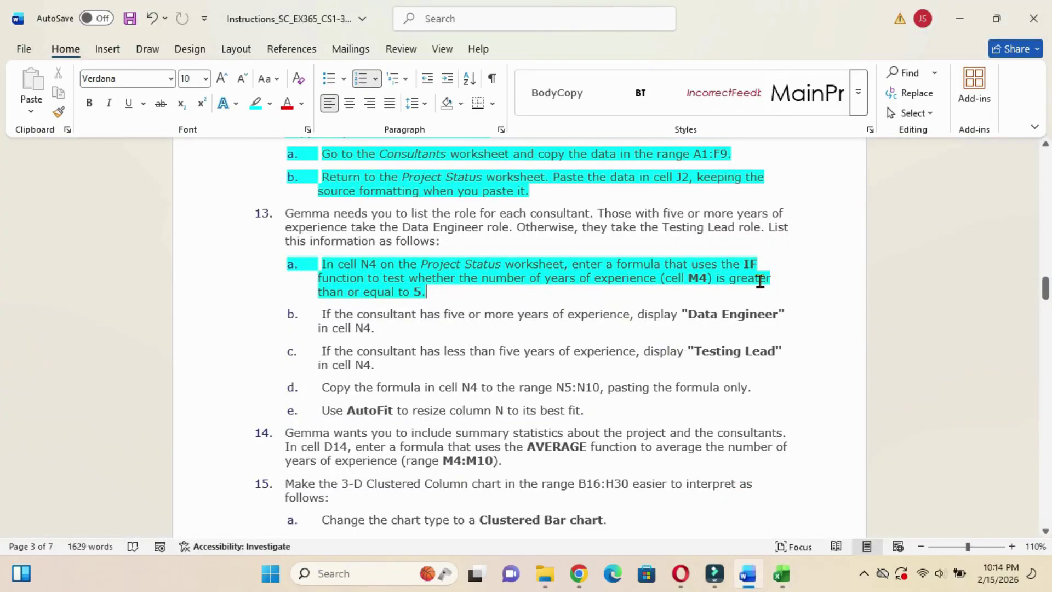
pyautogui.moveTo(781, 574)
pyautogui.click(759, 496)
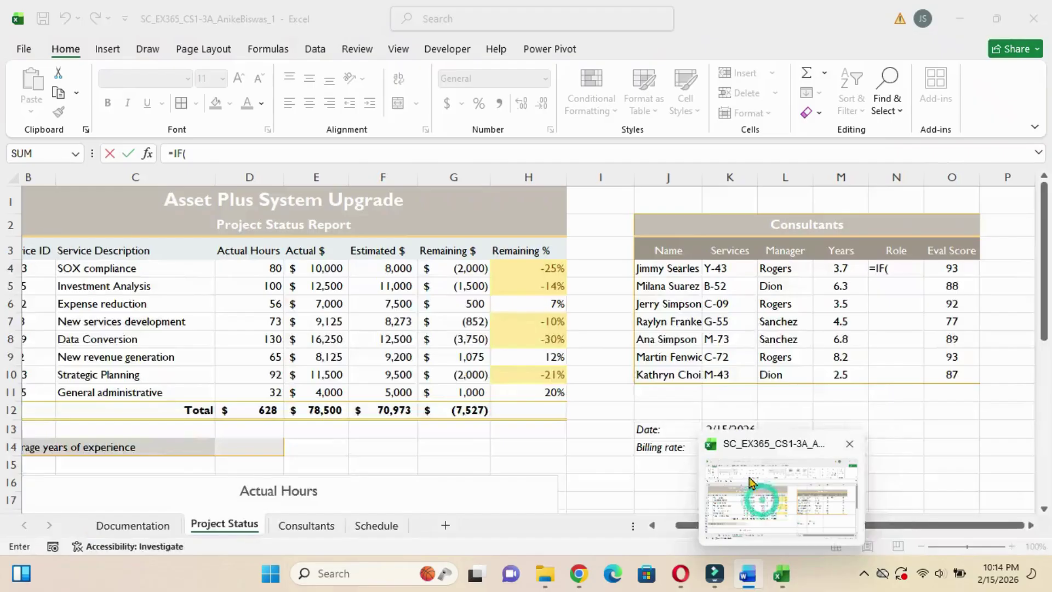
pyautogui.click(147, 153)
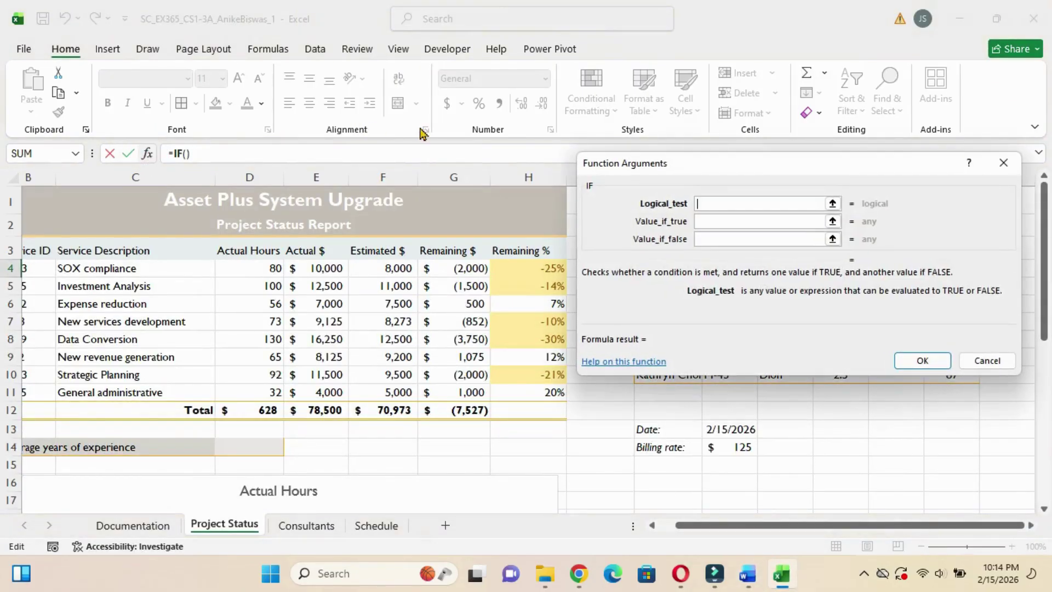
pyautogui.moveTo(735, 171); pyautogui.dragTo(462, 97)
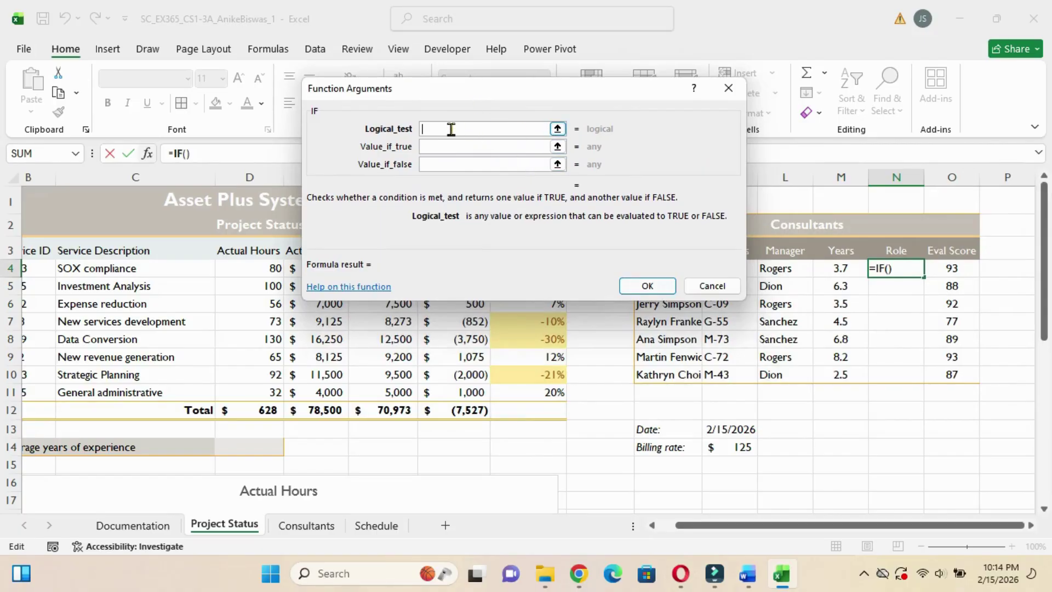
pyautogui.write('M4')
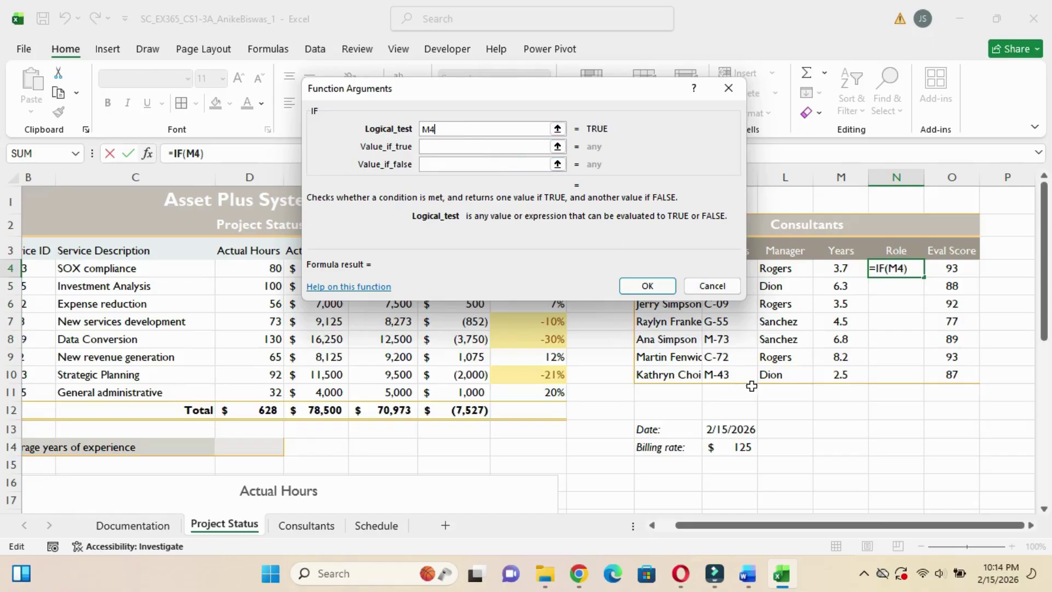
pyautogui.moveTo(748, 573)
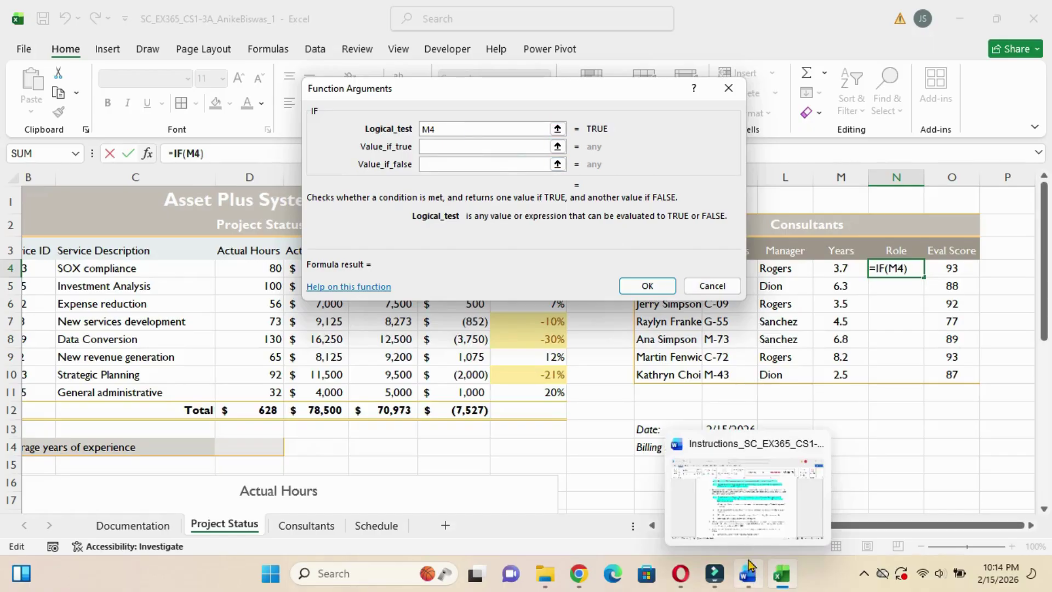
pyautogui.click(743, 503)
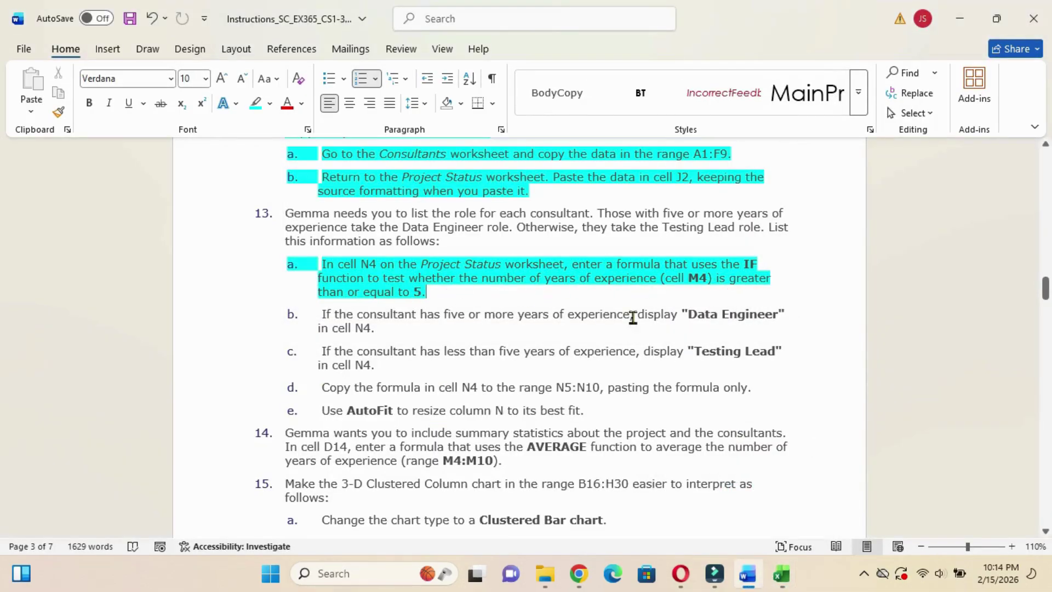
pyautogui.moveTo(781, 573)
pyautogui.click(764, 491)
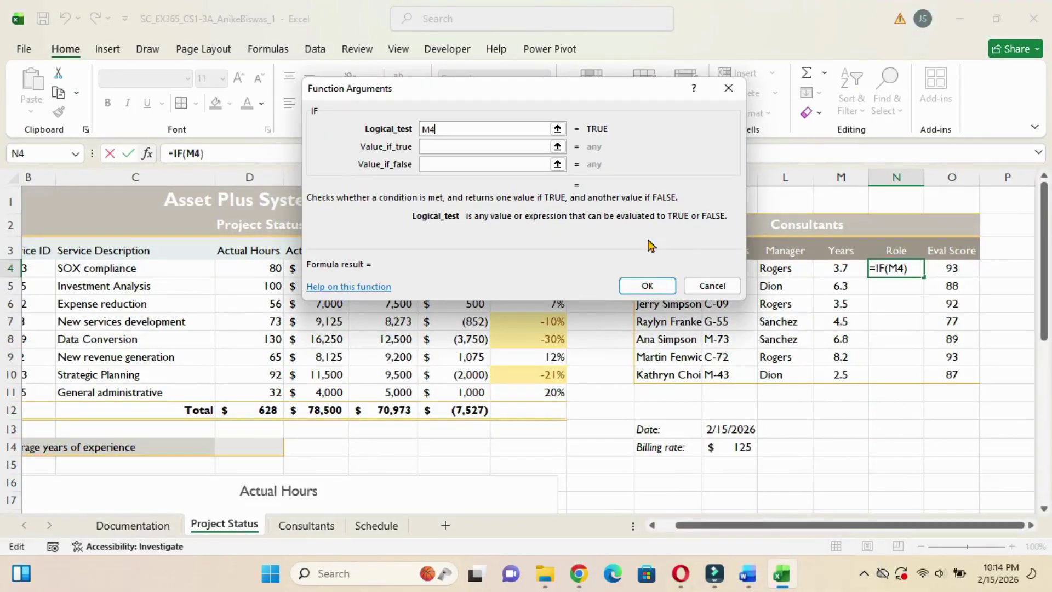
pyautogui.write('>=5')
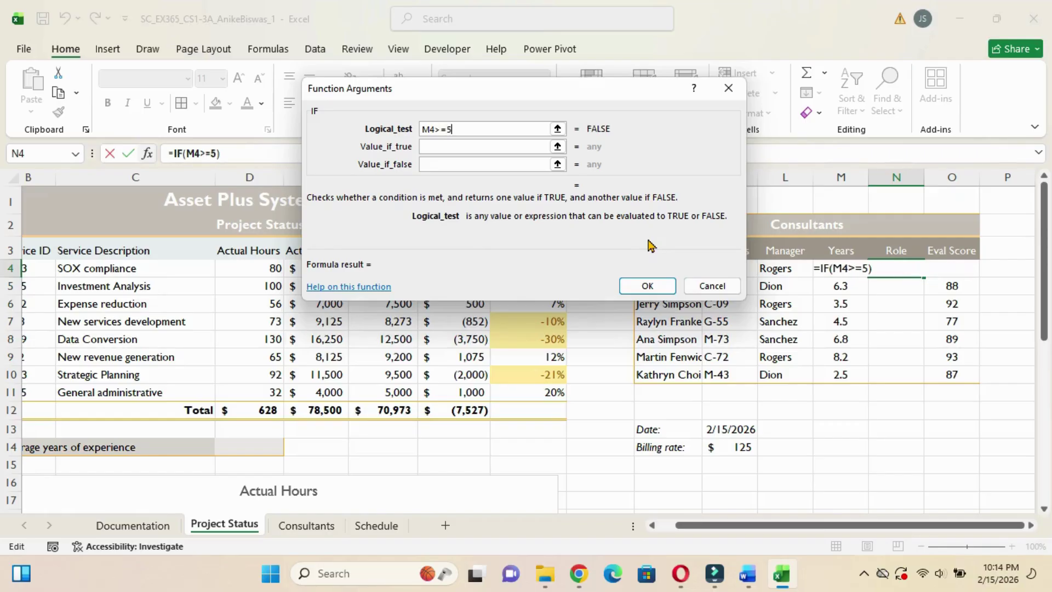
# Switch to the Word instructions and highlight step 13b about displaying "Data Engineer" in turquoise.
pyautogui.click(430, 147)
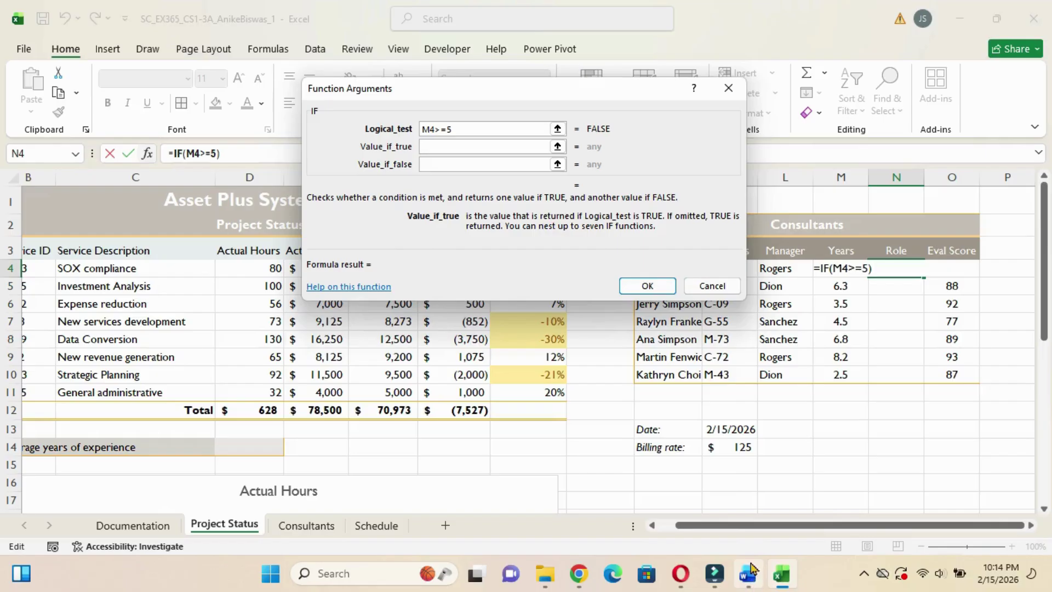
pyautogui.moveTo(748, 574)
pyautogui.click(726, 460)
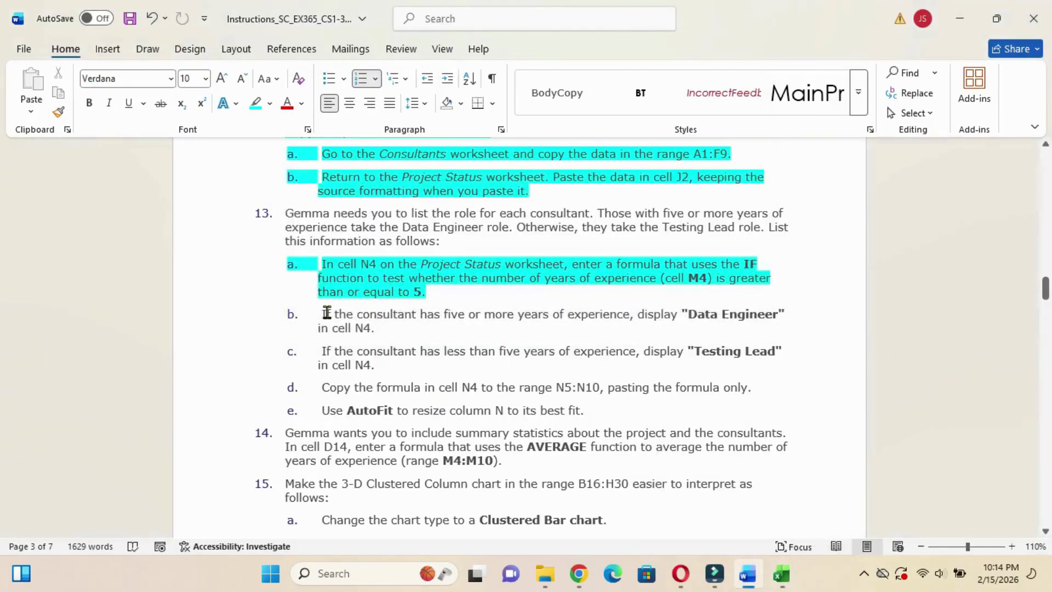
pyautogui.moveTo(331, 313); pyautogui.dragTo(381, 332)
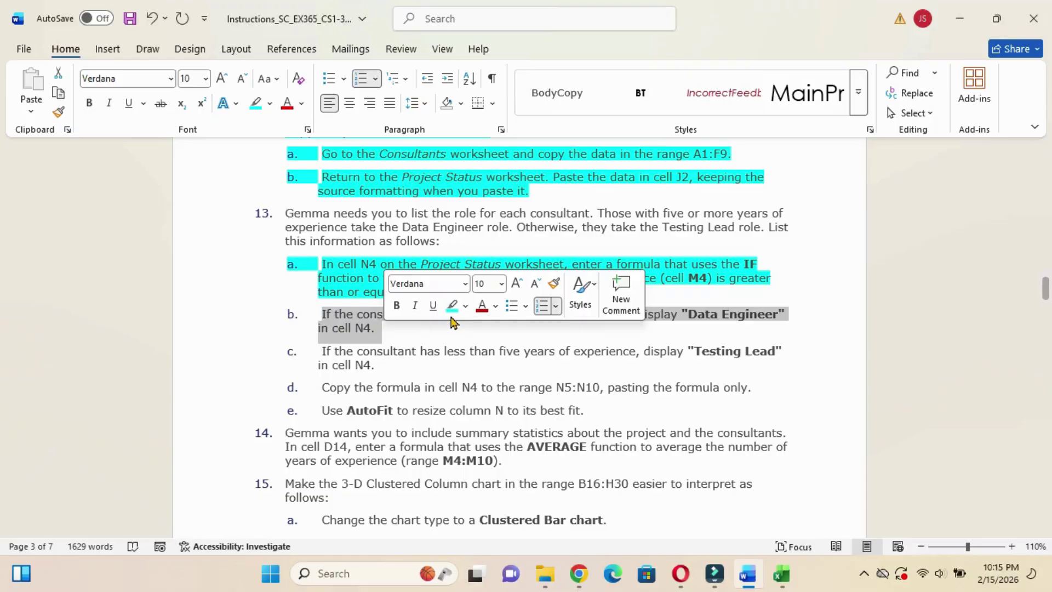
pyautogui.click(452, 305)
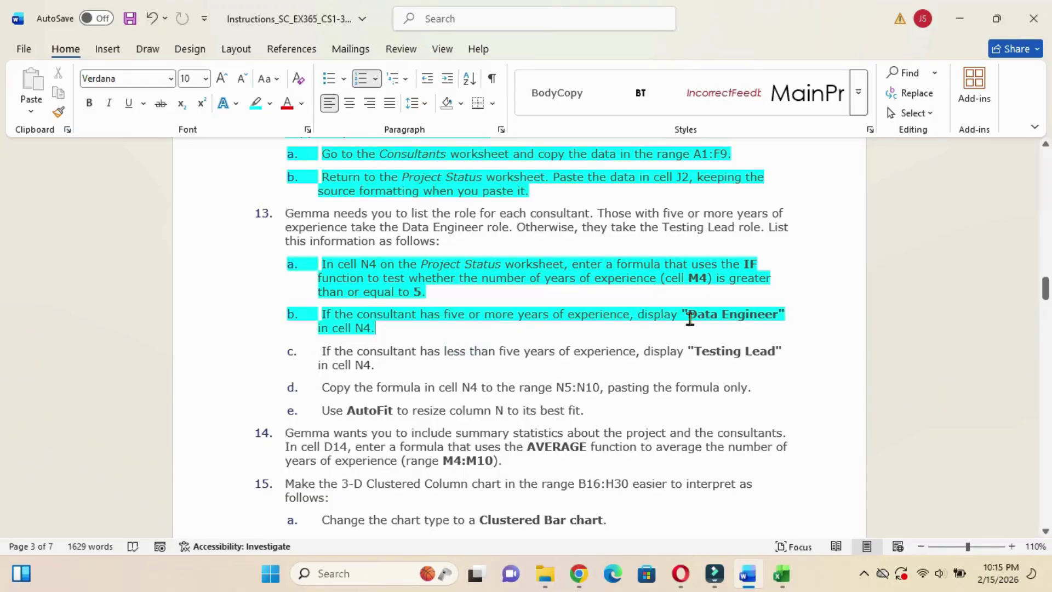
# Copy "Data Engineer" with its quotation marks from step 13b and paste it as the IF function's value if true in Excel.
pyautogui.moveTo(683, 315); pyautogui.dragTo(784, 318)
pyautogui.hotkey('ctrl', 'c')
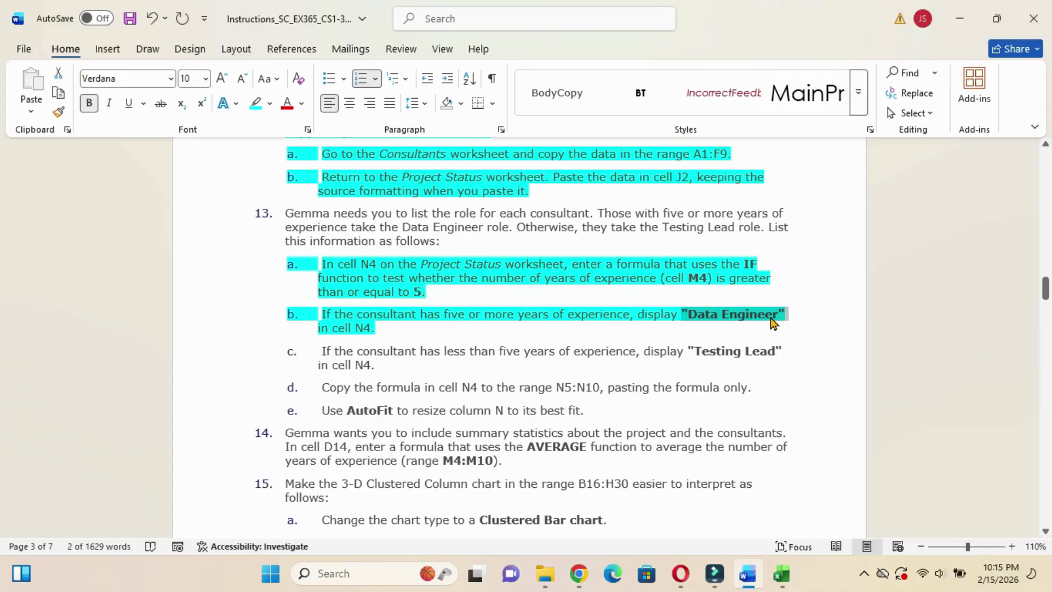
pyautogui.moveTo(781, 573)
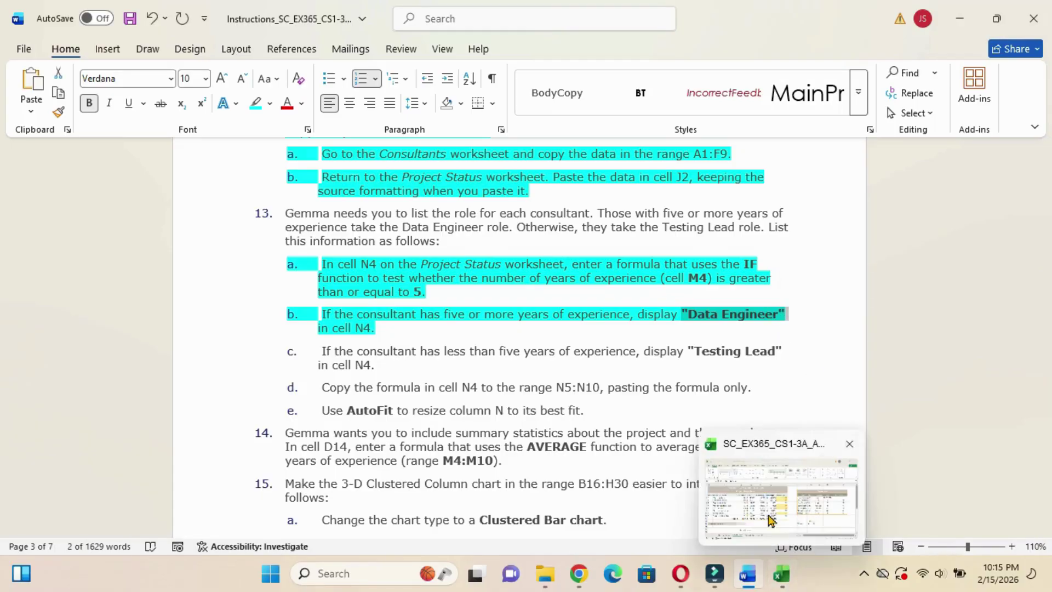
pyautogui.click(772, 520)
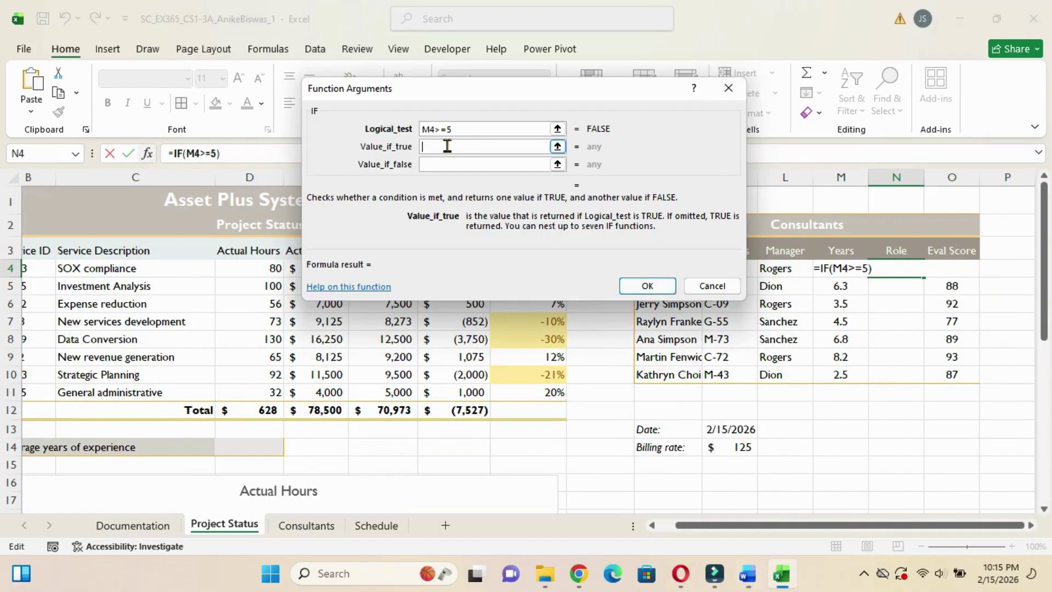
pyautogui.hotkey('ctrl', 'v')
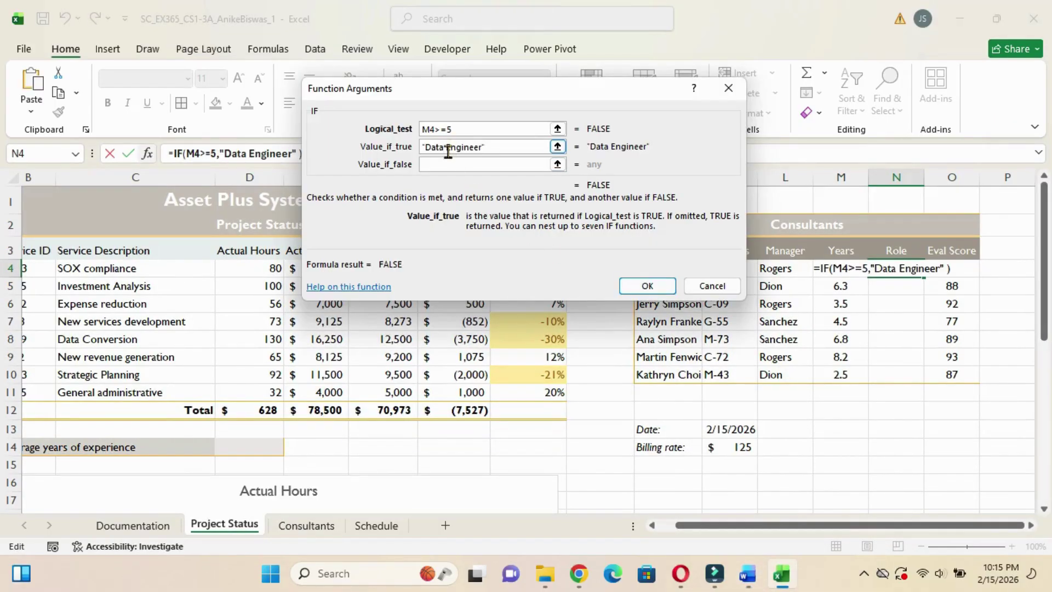
# Switch to the Word instructions and highlight step 13c about displaying "Testing Lead" in turquoise.
pyautogui.click(440, 161)
pyautogui.click(439, 164)
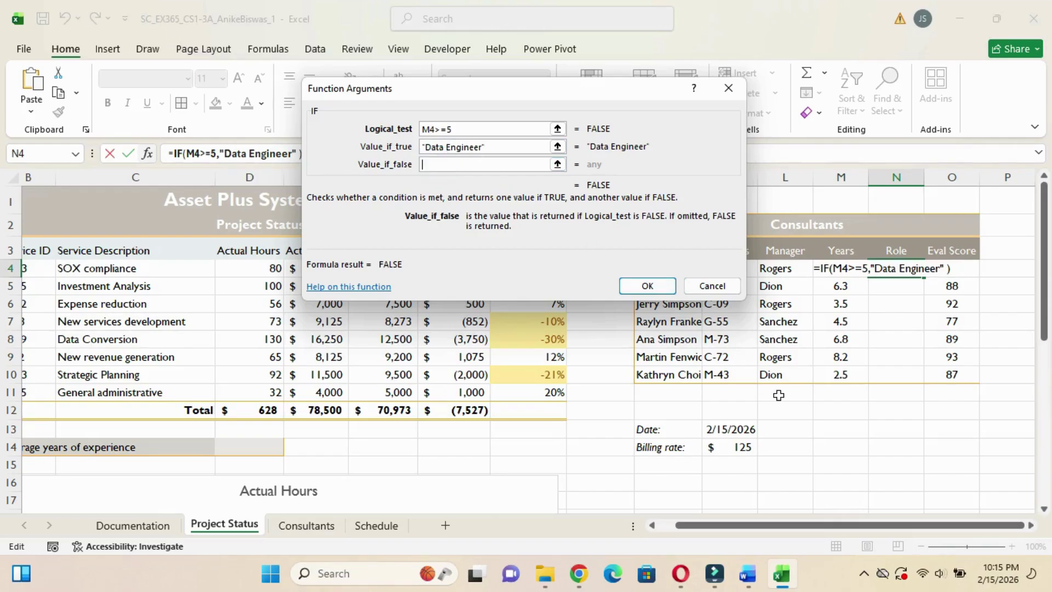
pyautogui.moveTo(749, 576)
pyautogui.click(747, 503)
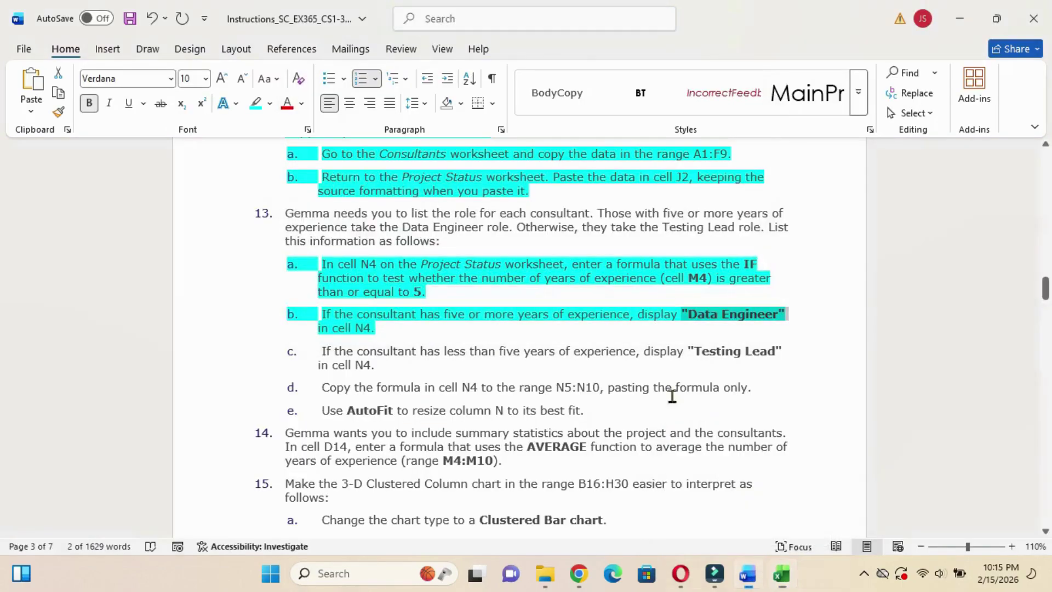
pyautogui.moveTo(323, 351); pyautogui.dragTo(380, 366)
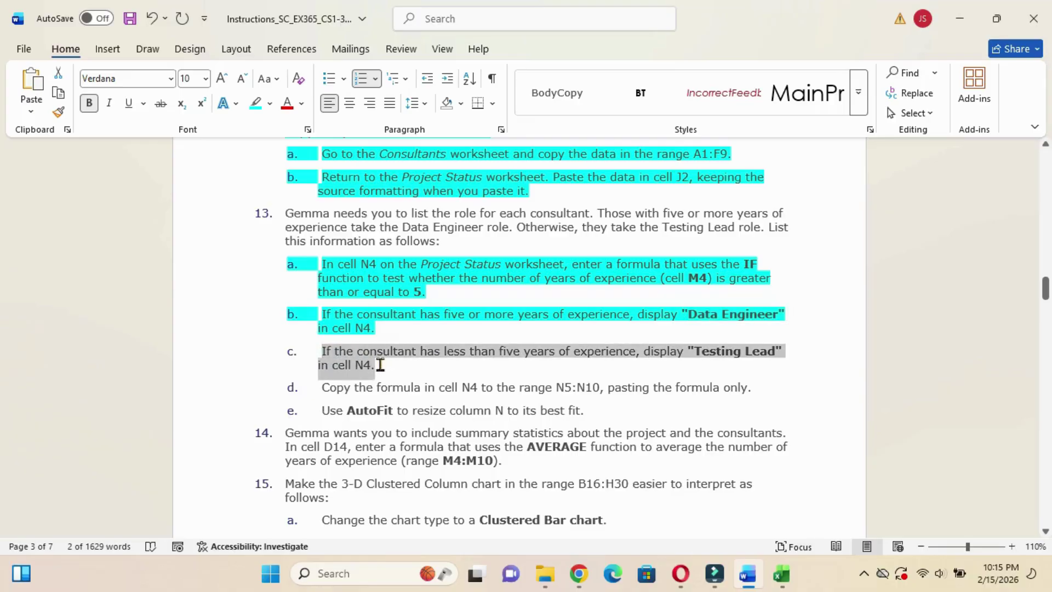
pyautogui.click(450, 339)
pyautogui.click(448, 362)
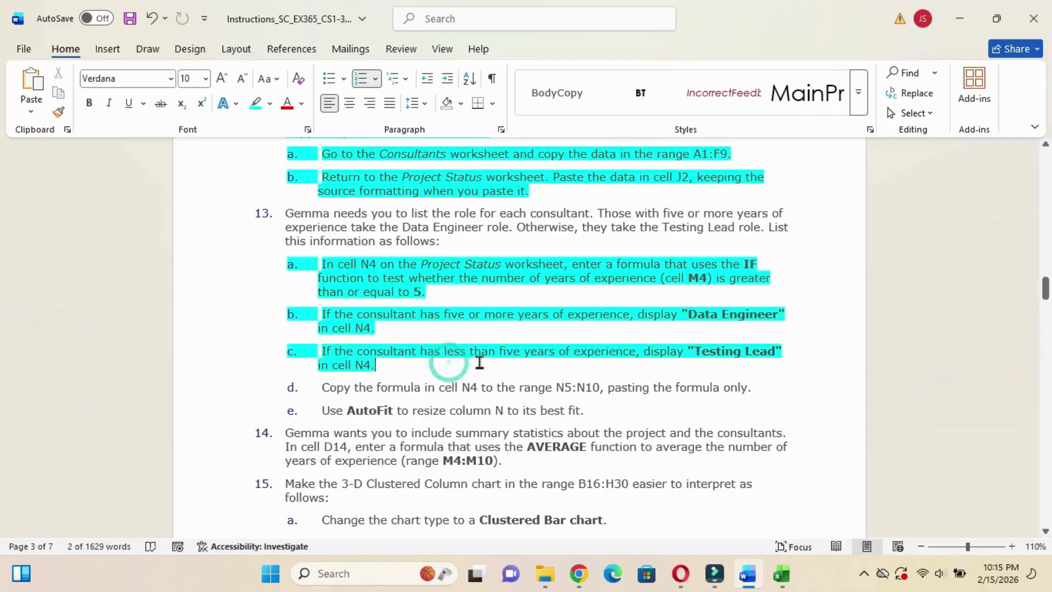
# Copy "Testing Lead" with its quotation marks from step 13c, paste it as the value if false in Excel, and complete the N4 formula.
pyautogui.moveTo(691, 349); pyautogui.dragTo(784, 353)
pyautogui.hotkey('ctrl', 'c')
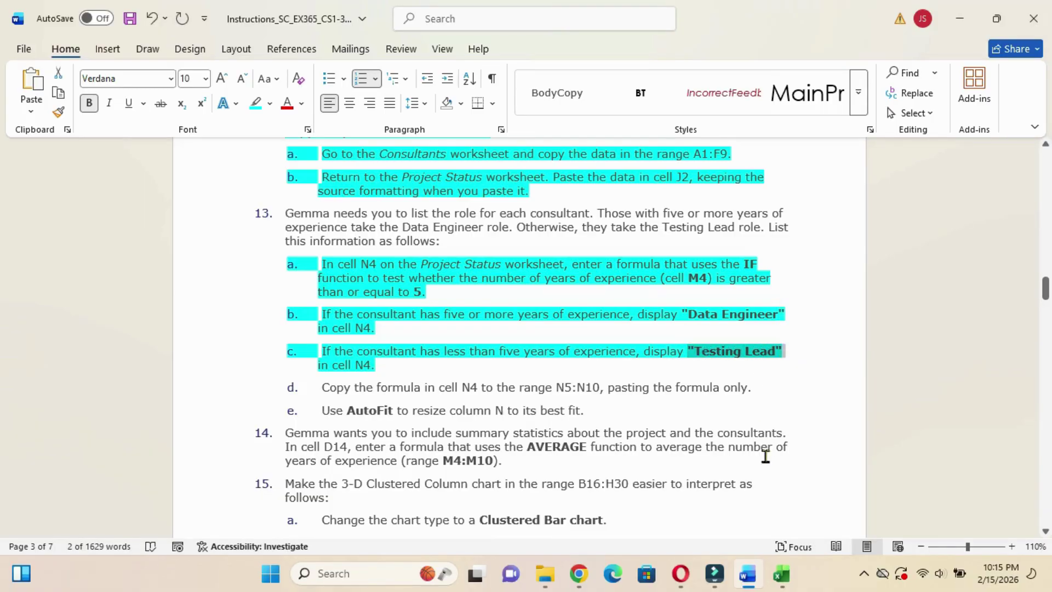
pyautogui.click(782, 573)
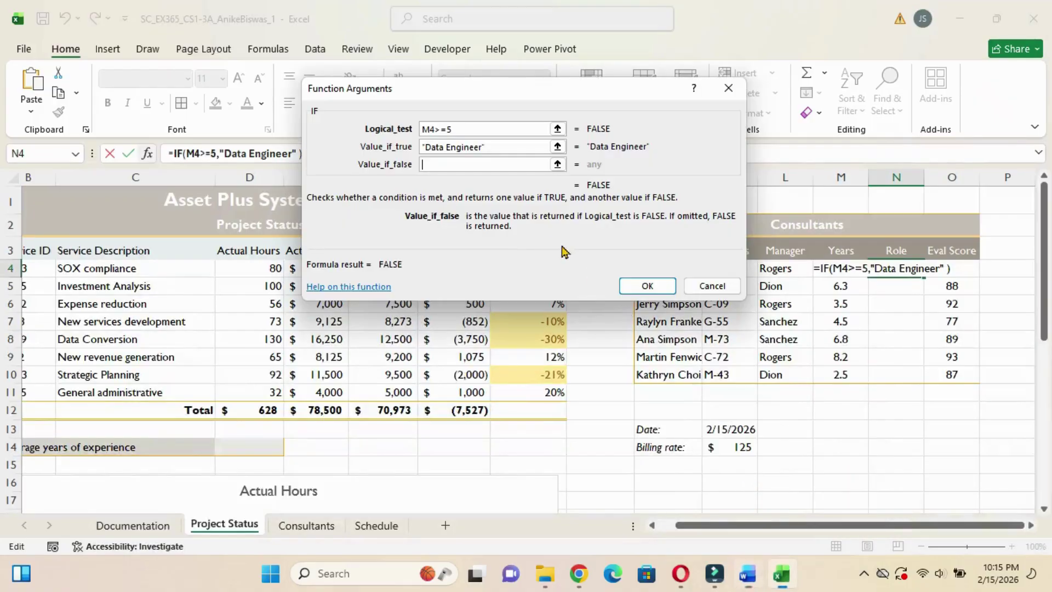
pyautogui.click(455, 169)
pyautogui.hotkey('ctrl', 'v')
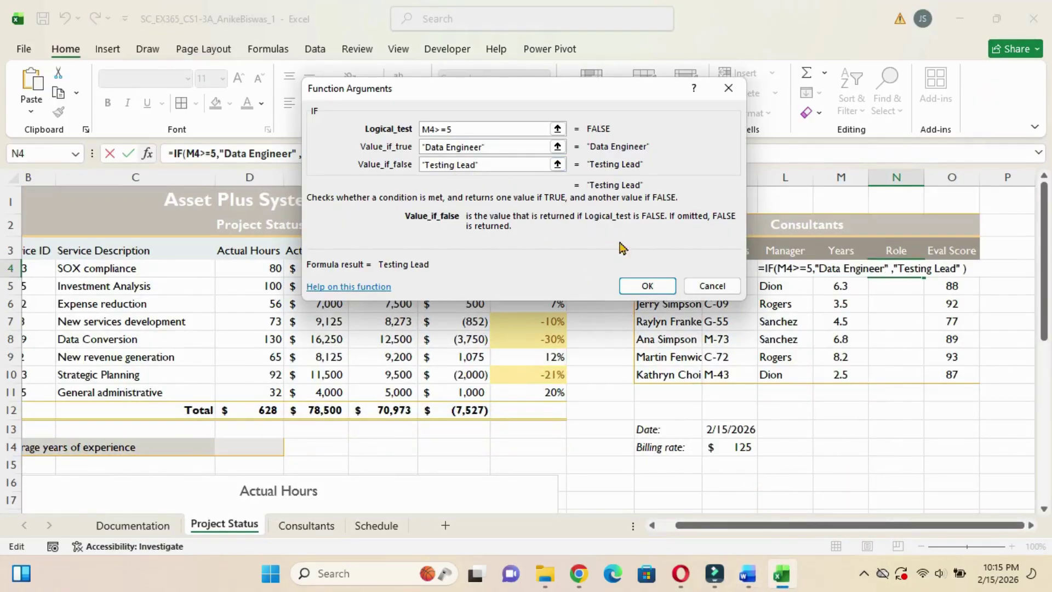
pyautogui.click(647, 286)
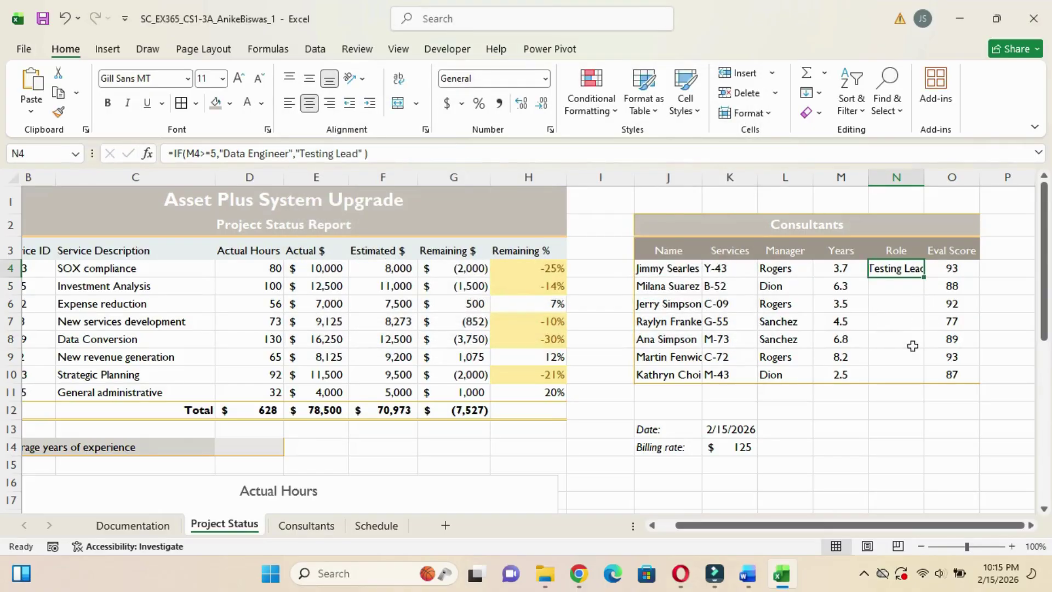
# Switch to the Word instructions and highlight step 13d about copying the N4 formula to N5:N10 in turquoise.
pyautogui.moveTo(748, 571)
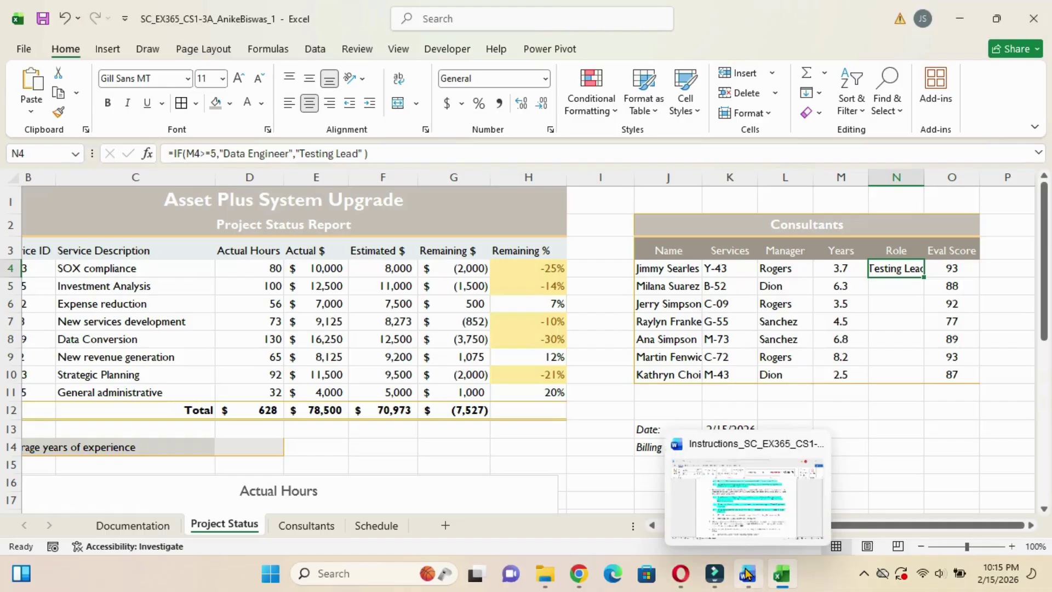
pyautogui.click(740, 512)
pyautogui.moveTo(323, 388); pyautogui.dragTo(775, 395)
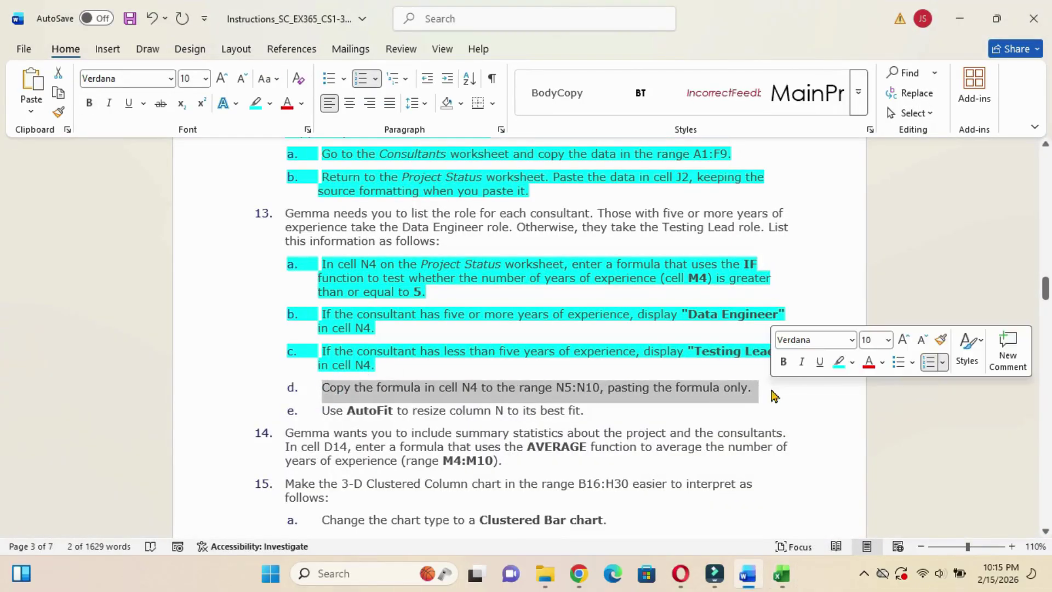
pyautogui.click(839, 364)
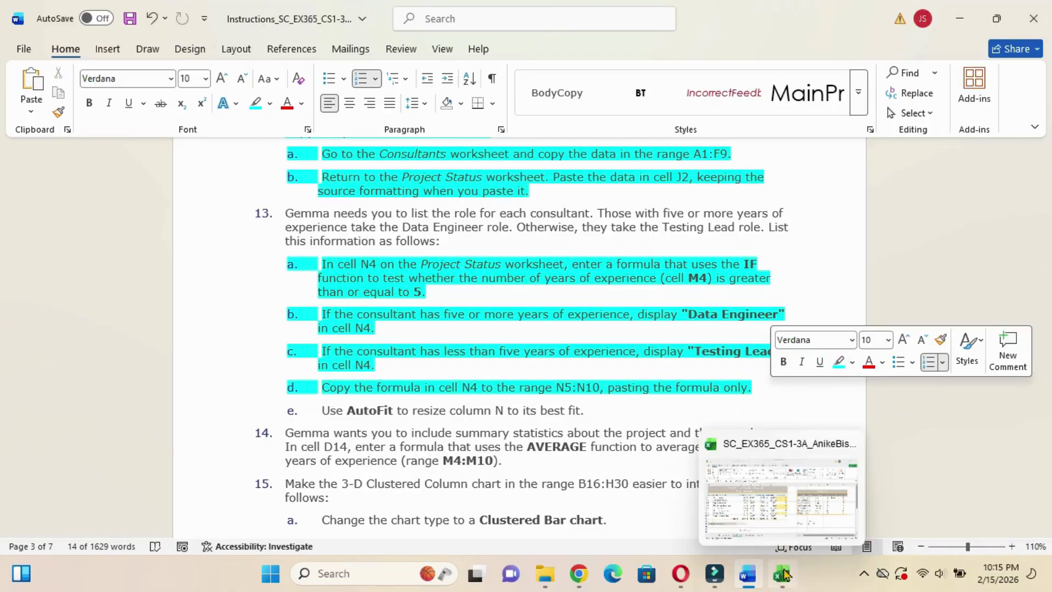
# Return to the Excel workbook and fill the IF formula from cell N4 down through N10.
pyautogui.click(767, 493)
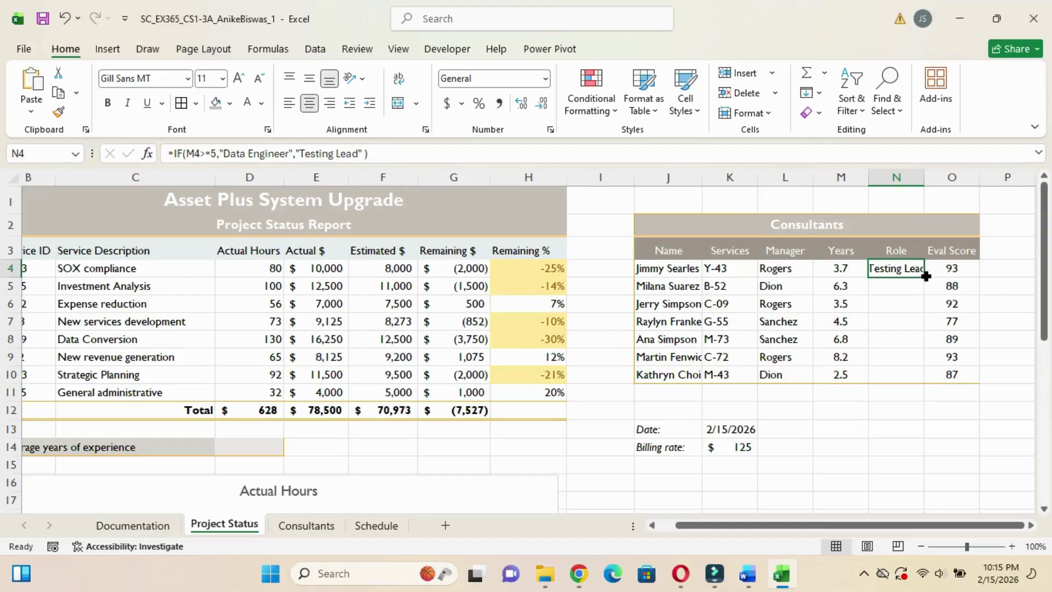
pyautogui.moveTo(926, 276); pyautogui.dragTo(932, 379)
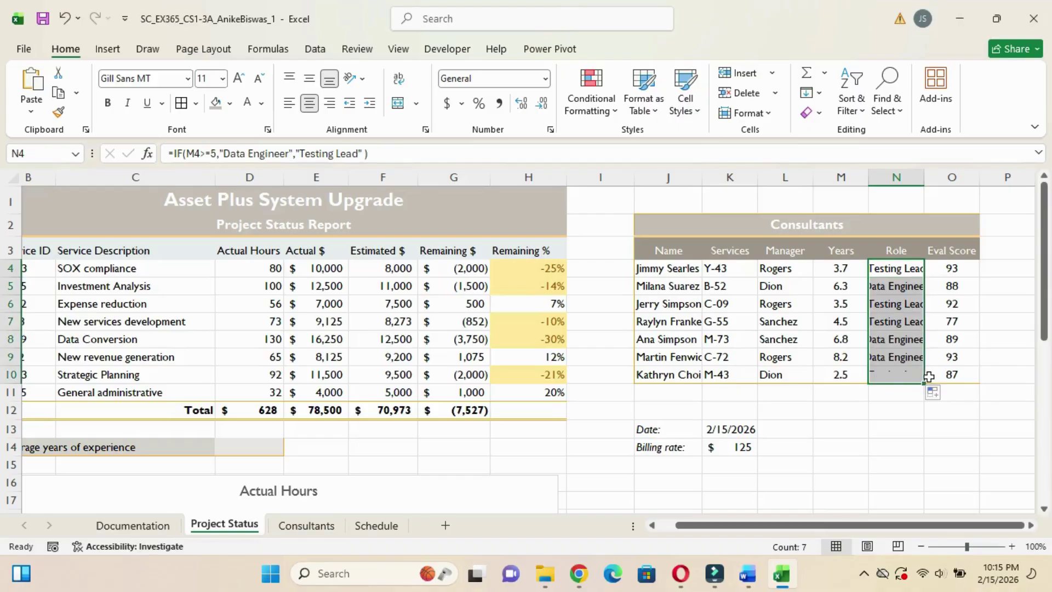
pyautogui.click(889, 342)
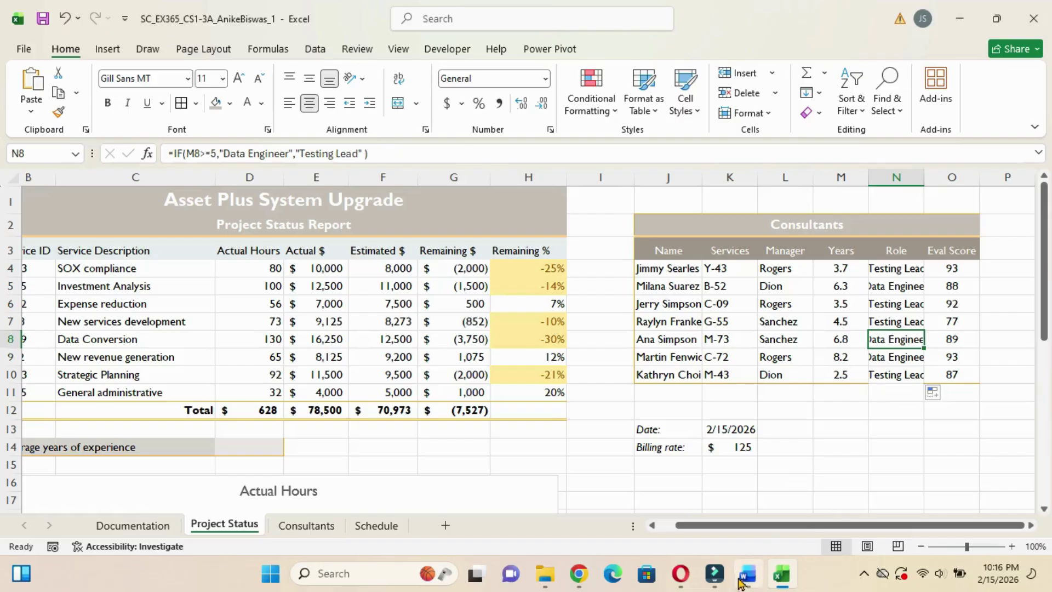
# Switch to the Word instructions and highlight step 13e about using AutoFit on column N in turquoise.
pyautogui.moveTo(741, 581)
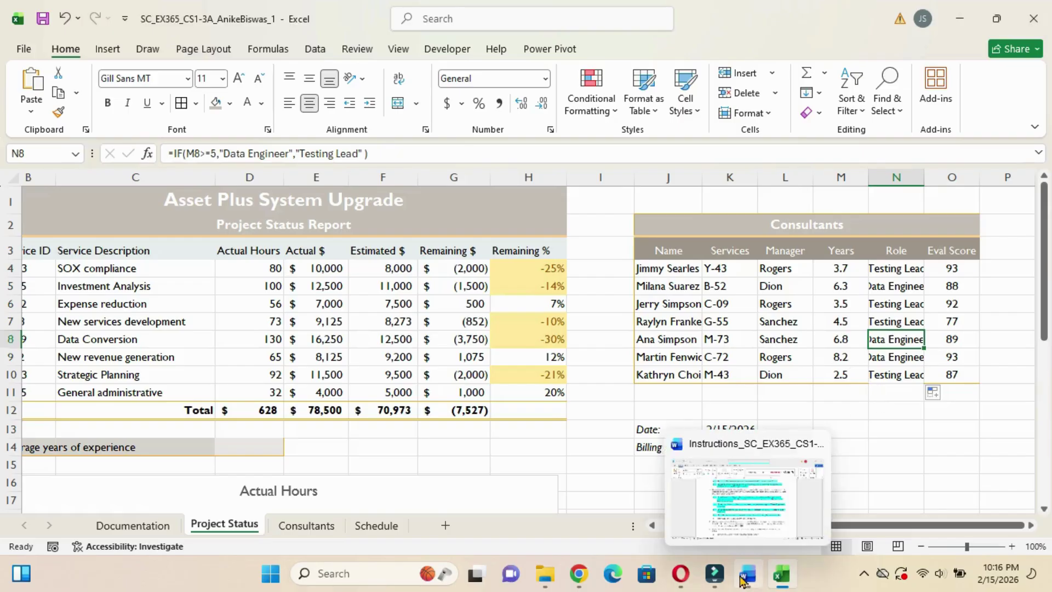
pyautogui.click(741, 516)
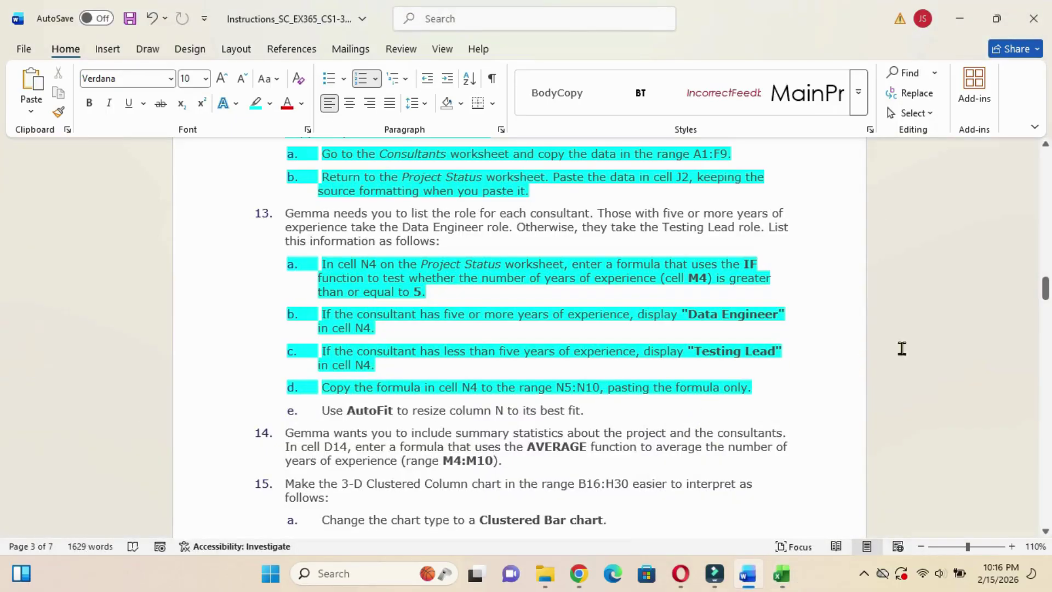
pyautogui.moveTo(1046, 296); pyautogui.dragTo(1046, 304)
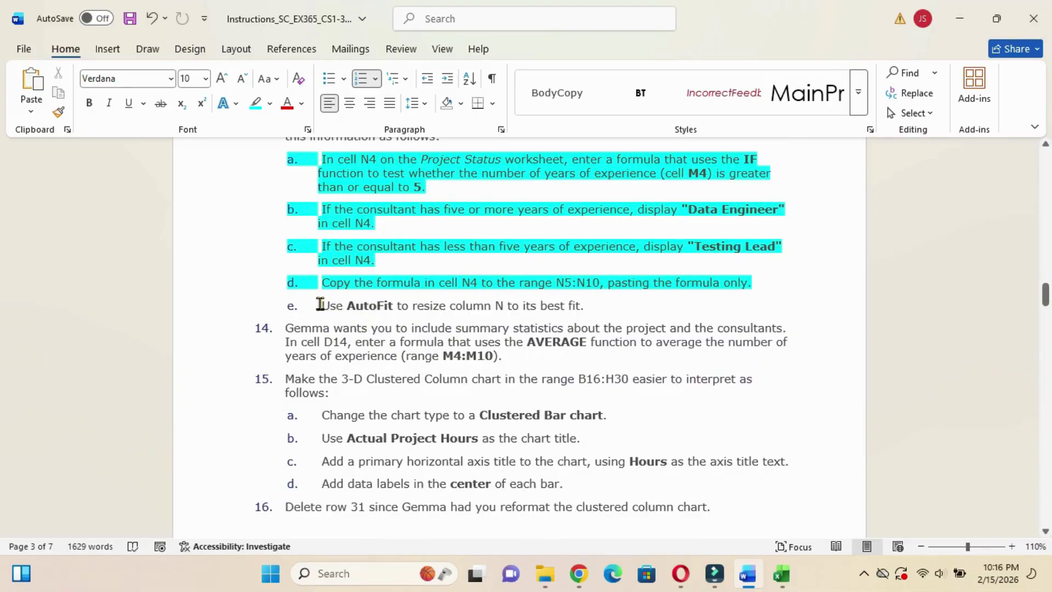
pyautogui.moveTo(321, 304); pyautogui.dragTo(599, 304)
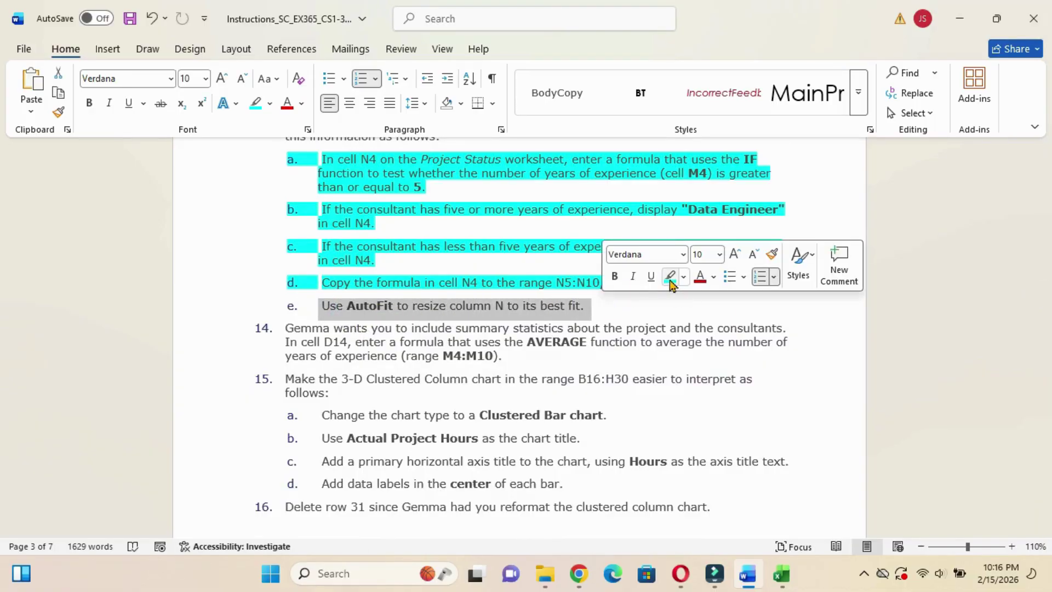
pyautogui.click(670, 277)
pyautogui.press('Right')
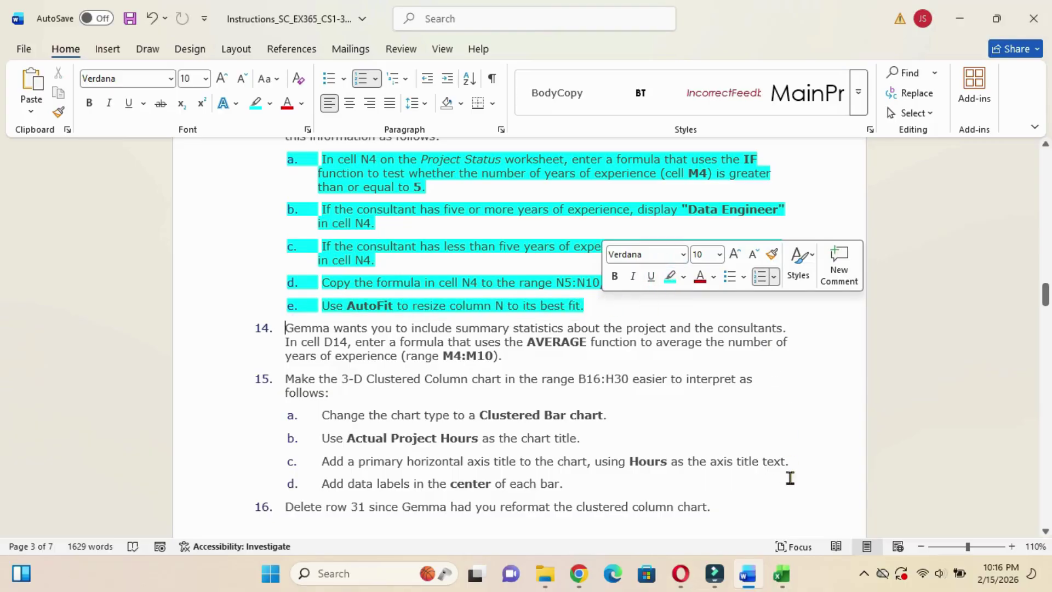
# Return to the Excel workbook and AutoFit the width of column N on the Project Status worksheet.
pyautogui.click(785, 576)
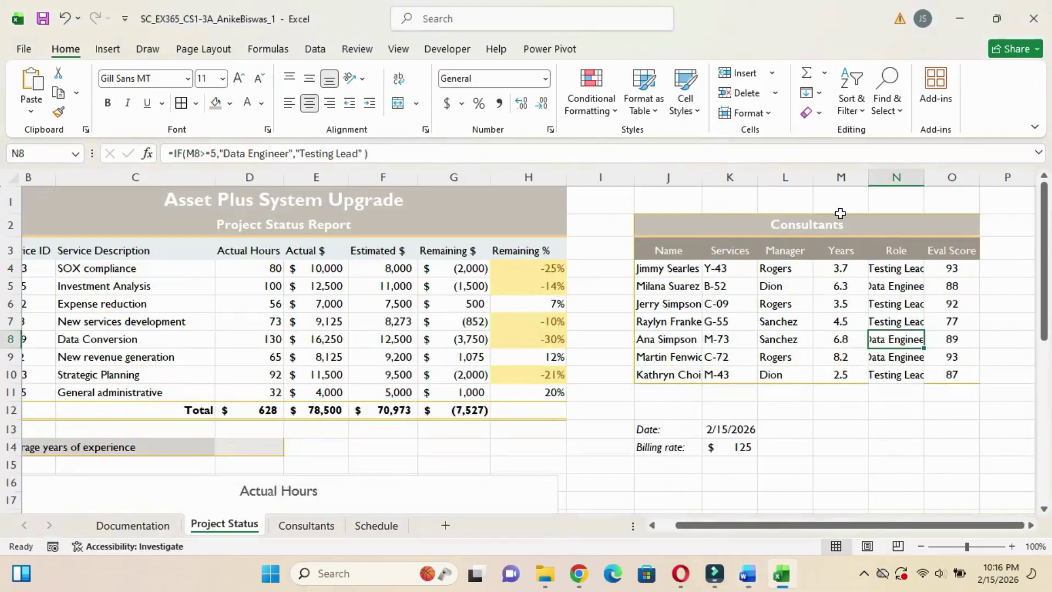
pyautogui.click(900, 175)
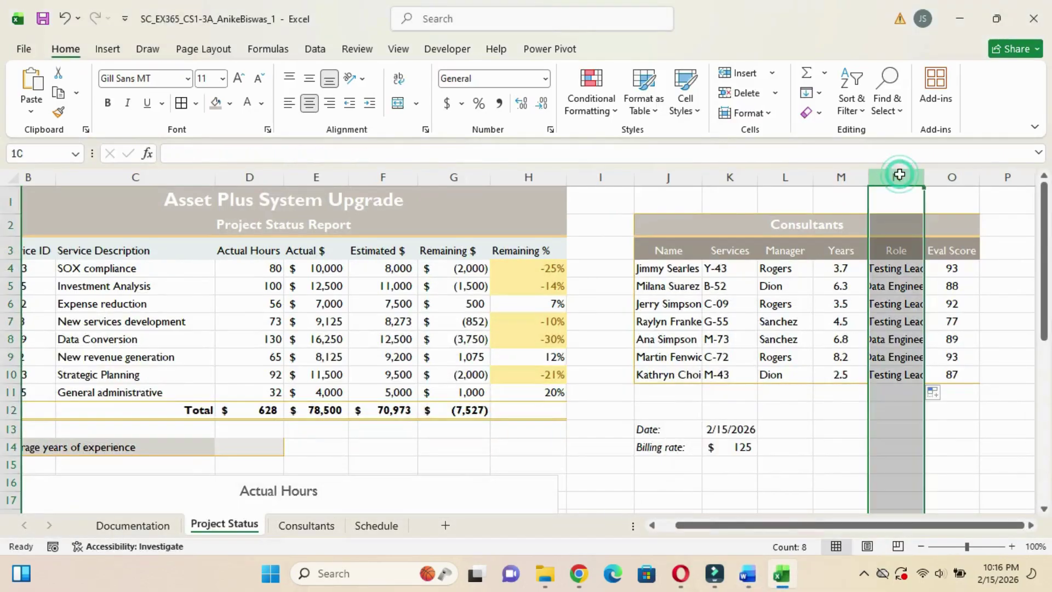
pyautogui.click(770, 115)
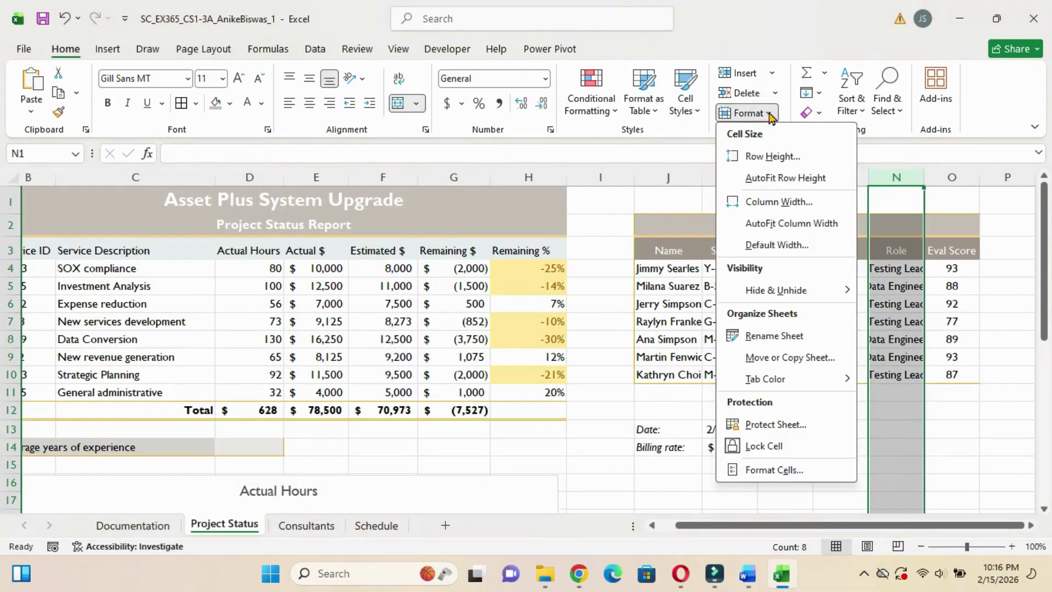
pyautogui.click(794, 220)
pyautogui.click(914, 304)
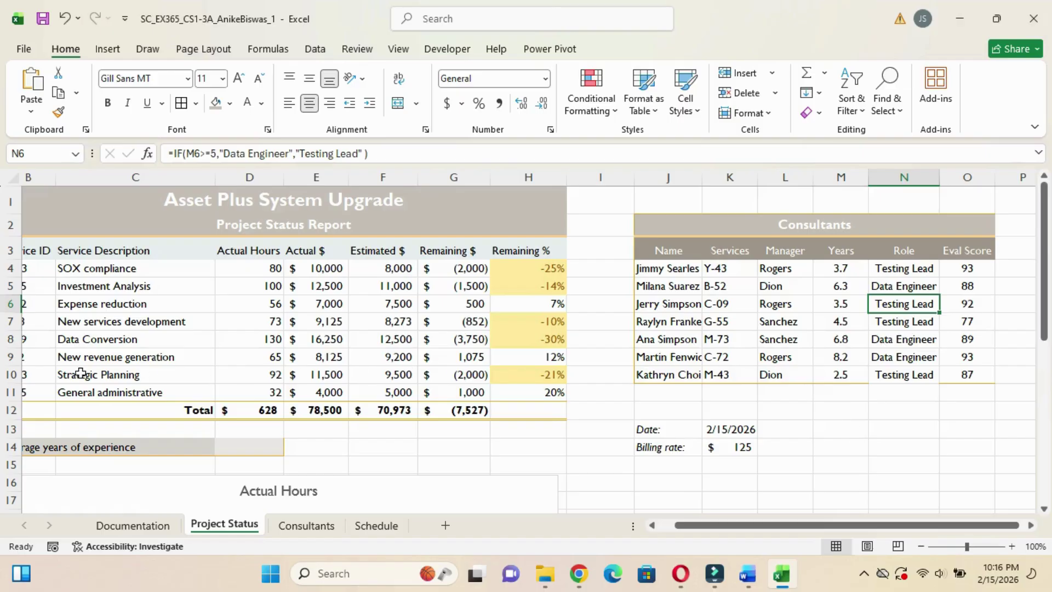
pyautogui.click(13, 375)
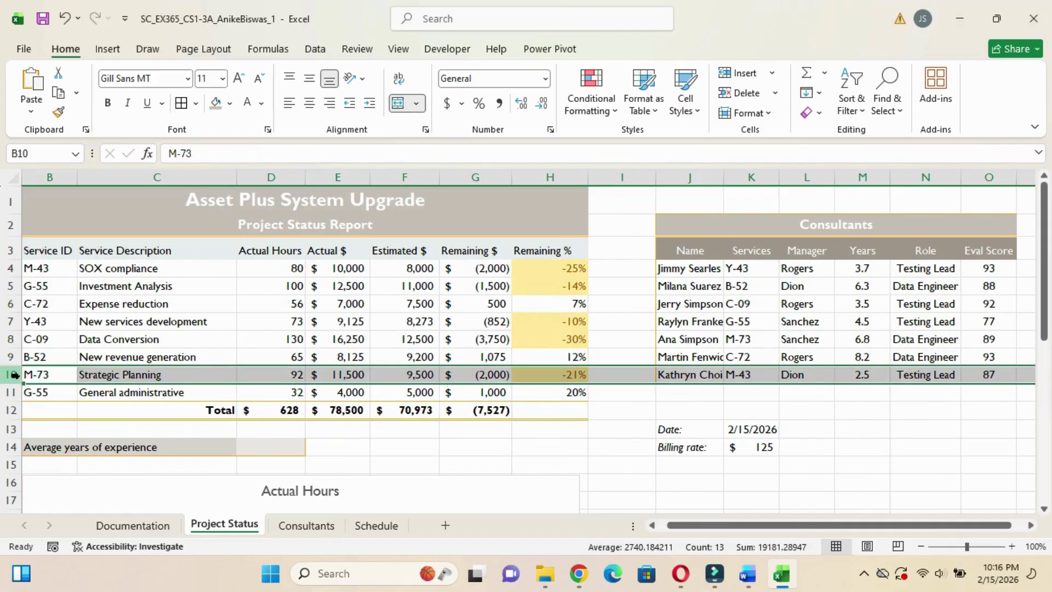
pyautogui.click(815, 444)
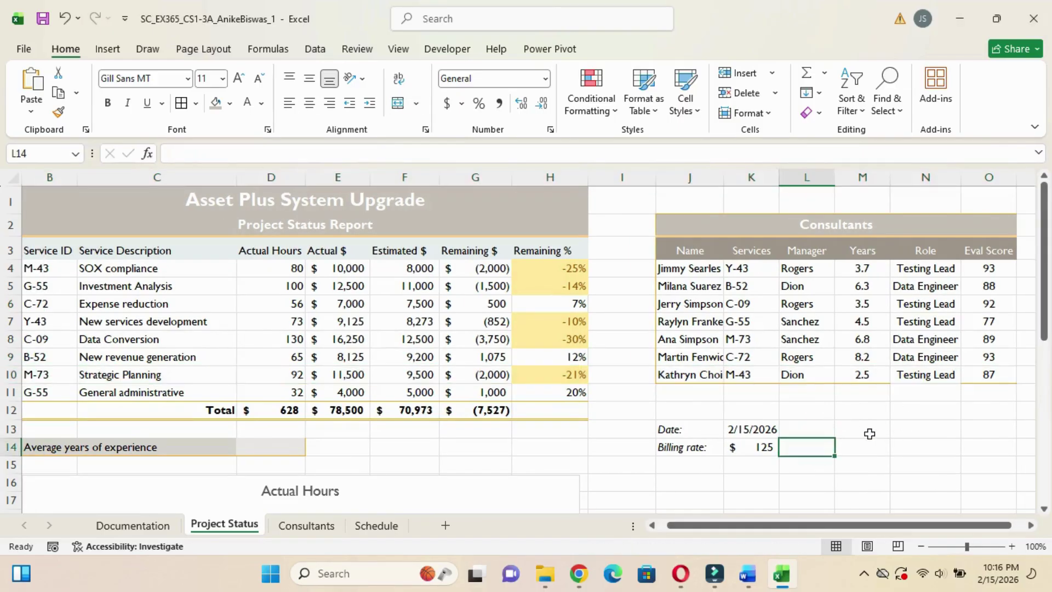
# Switch to the Word instructions and highlight step 14 about averaging the years of experience in turquoise.
pyautogui.click(726, 498)
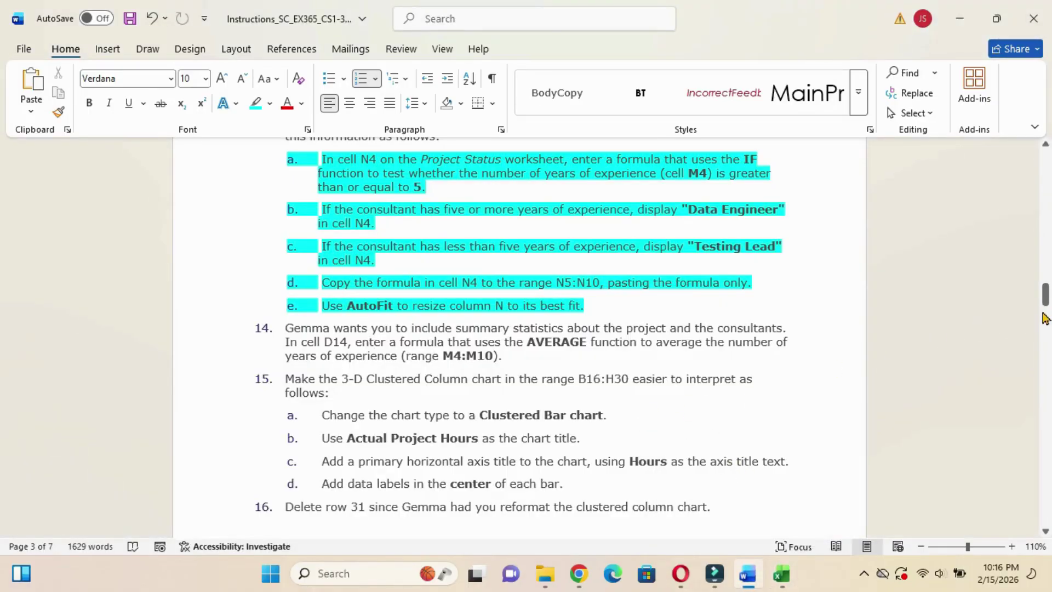
pyautogui.moveTo(1046, 296); pyautogui.dragTo(1046, 300)
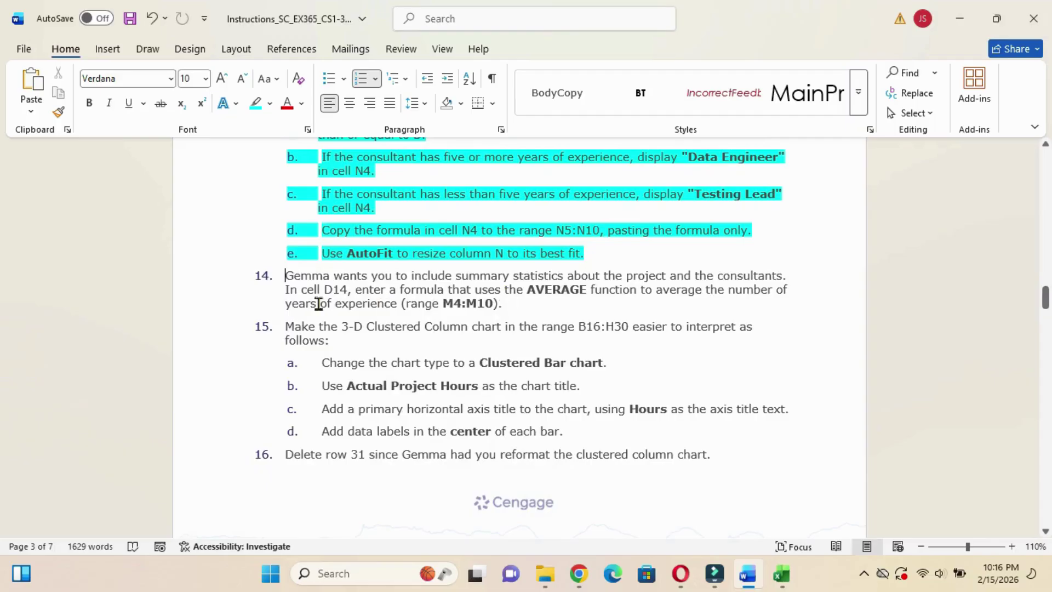
pyautogui.click(280, 274)
pyautogui.moveTo(277, 272); pyautogui.dragTo(509, 305)
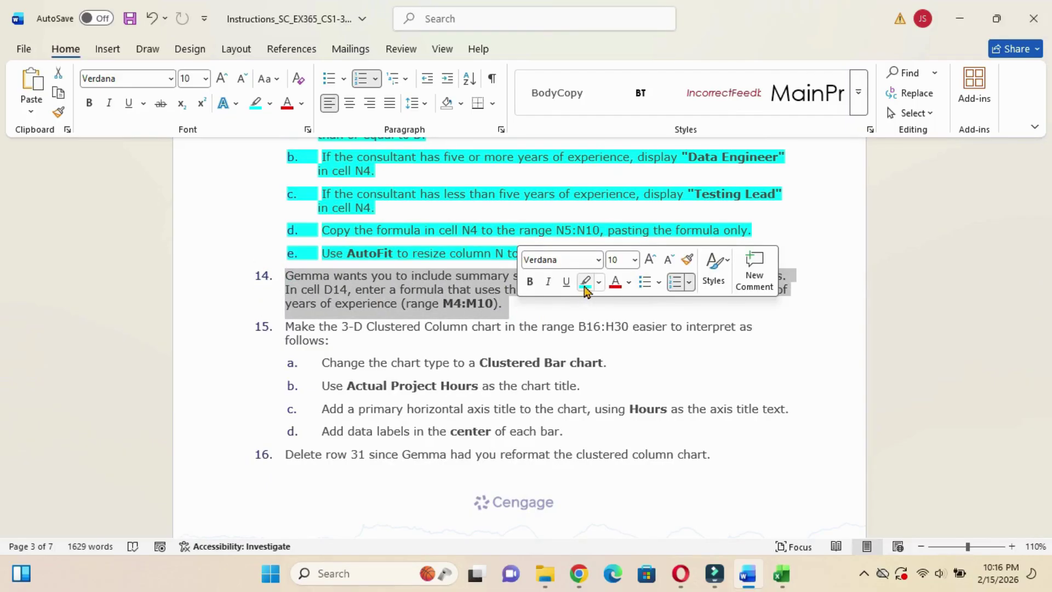
pyautogui.click(585, 290)
pyautogui.click(525, 318)
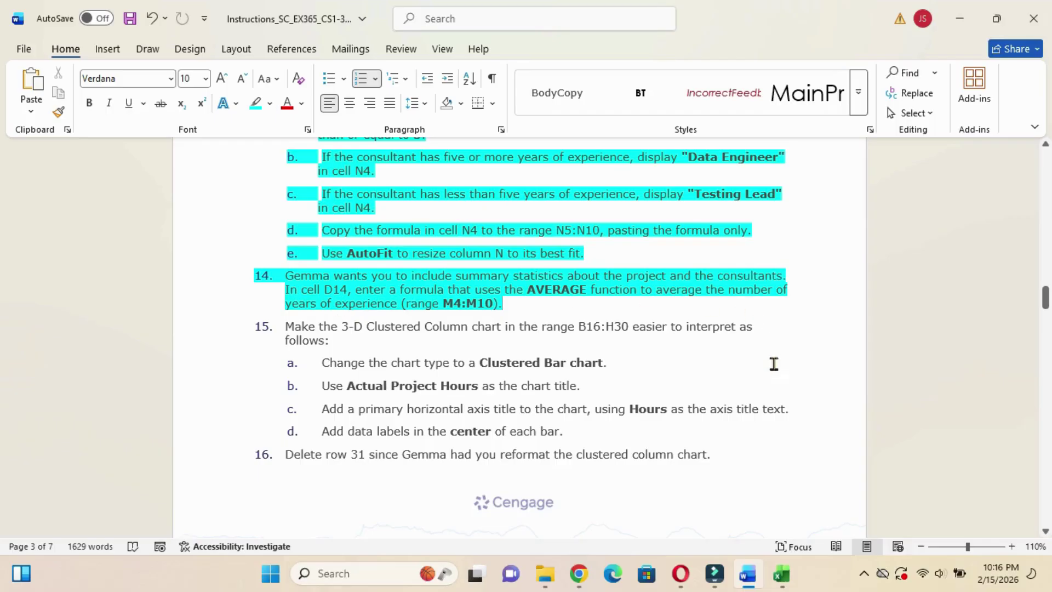
# Return to the Excel workbook and build an AVERAGE formula in cell D14 using the consultants' years in range M4:M10.
pyautogui.moveTo(782, 573)
pyautogui.click(770, 522)
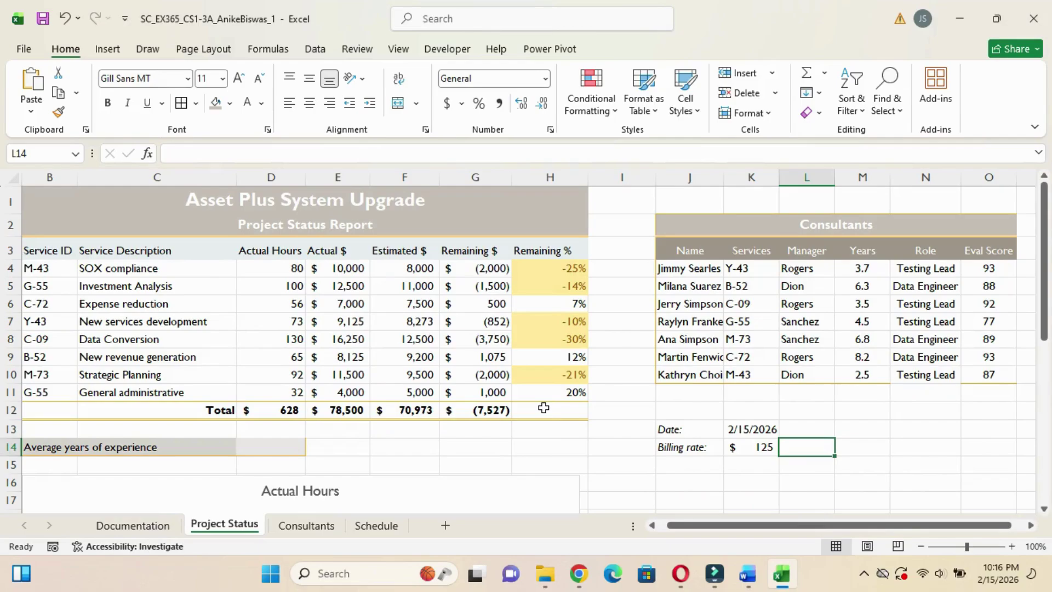
pyautogui.click(269, 448)
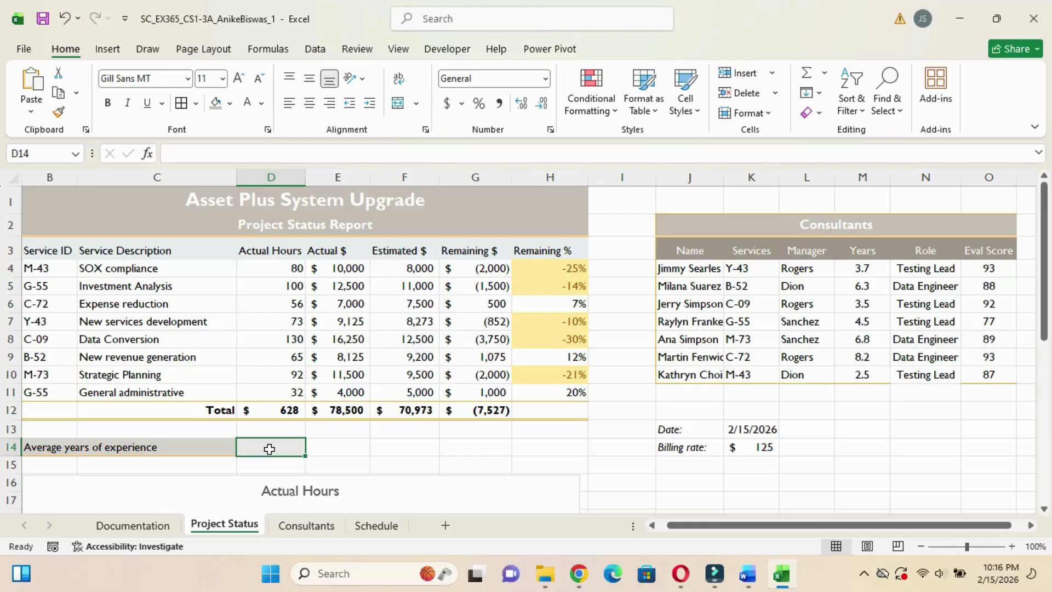
pyautogui.write('=')
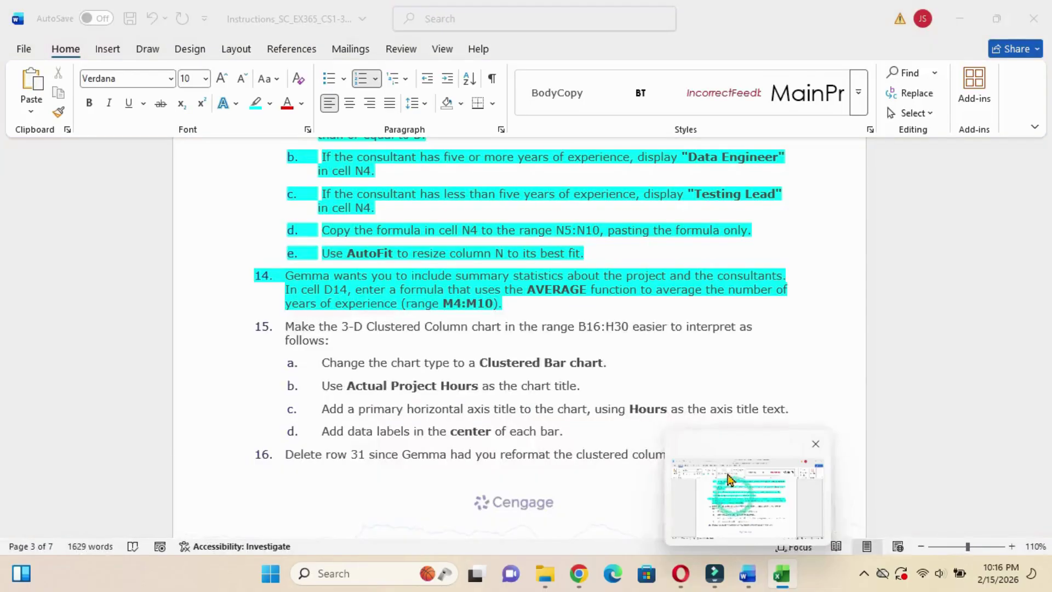
pyautogui.click(728, 487)
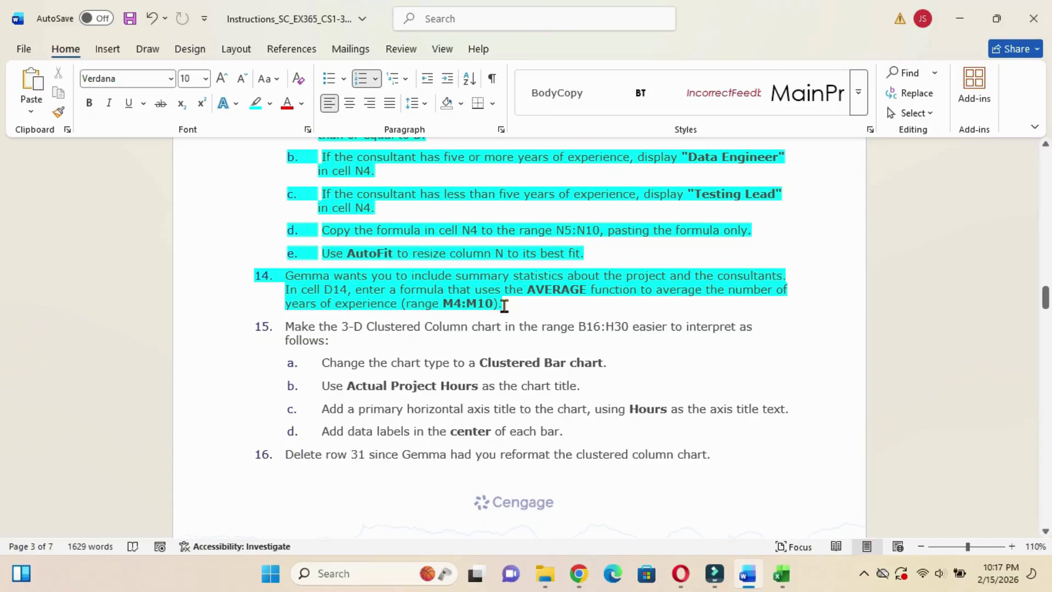
pyautogui.moveTo(782, 573)
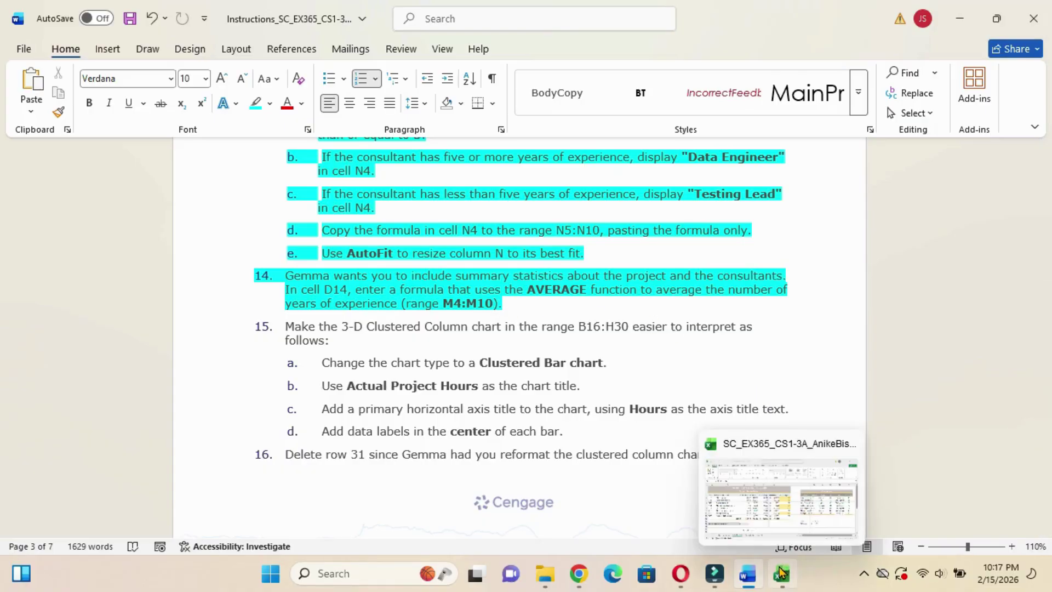
pyautogui.click(767, 518)
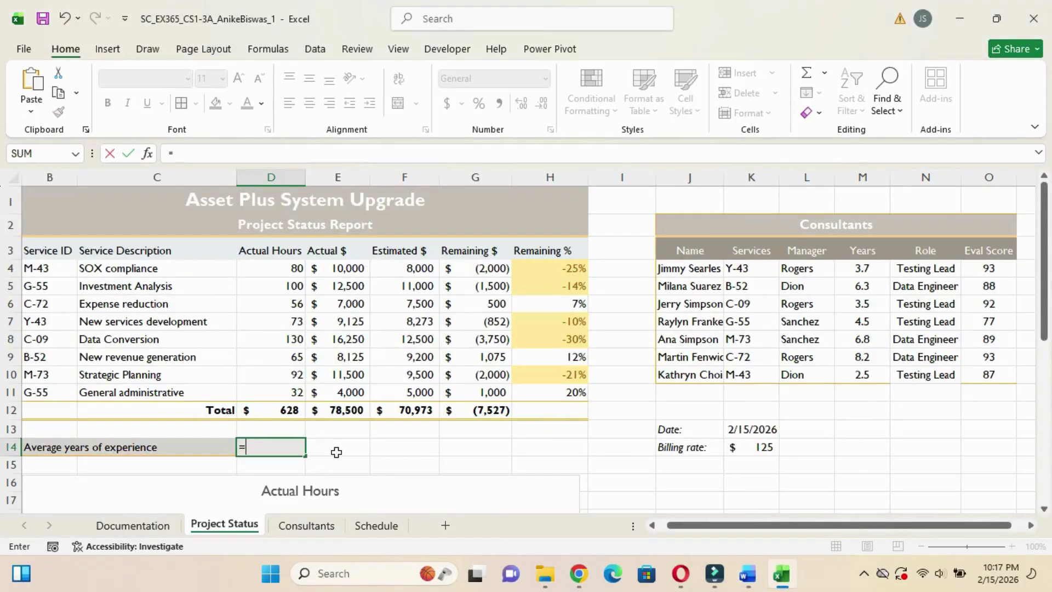
pyautogui.write('AVER')
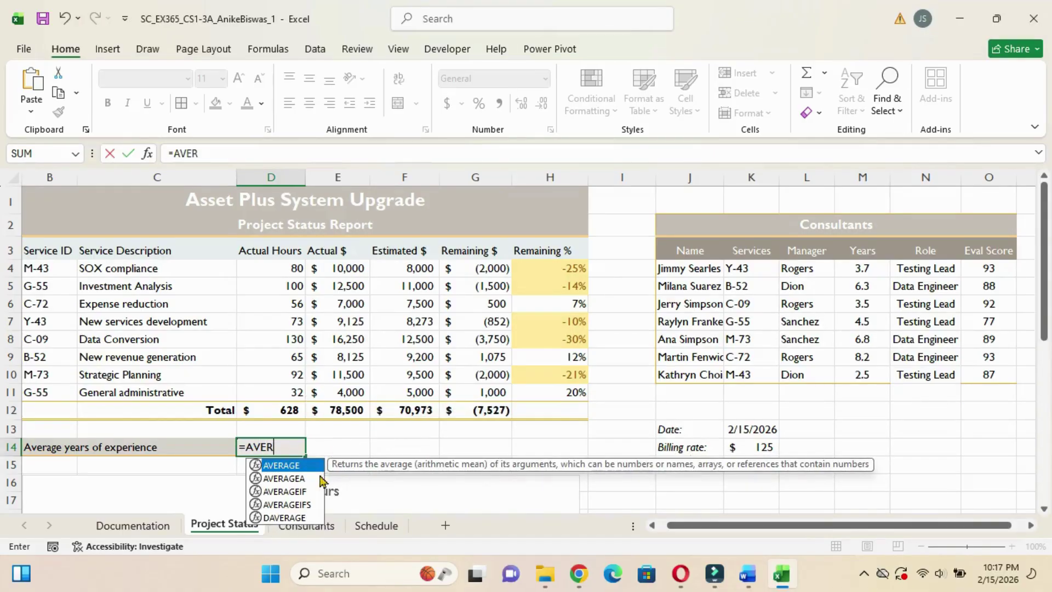
pyautogui.doubleClick(287, 465)
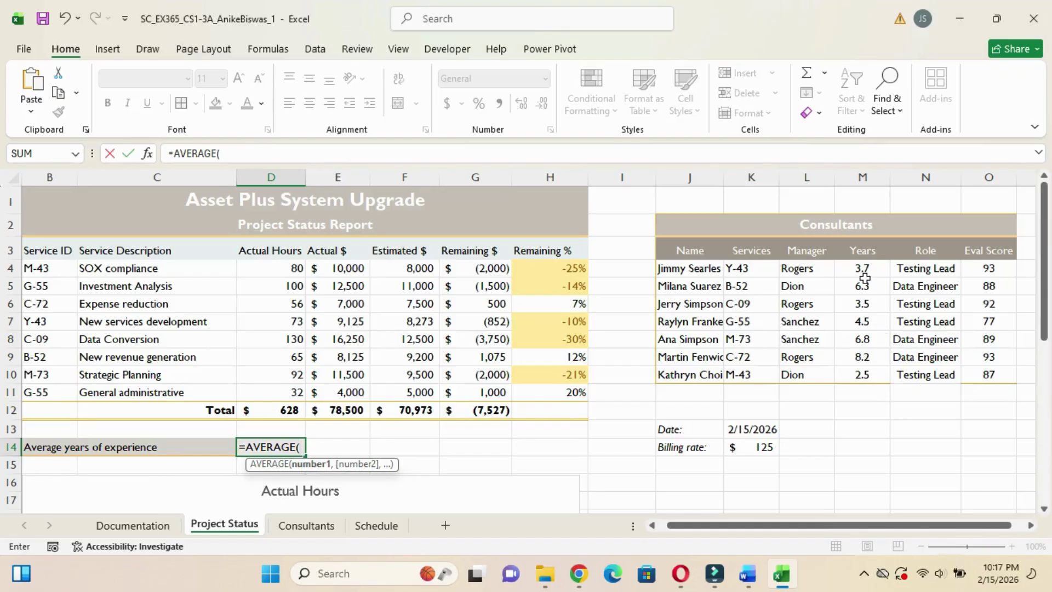
pyautogui.moveTo(862, 269); pyautogui.dragTo(871, 371)
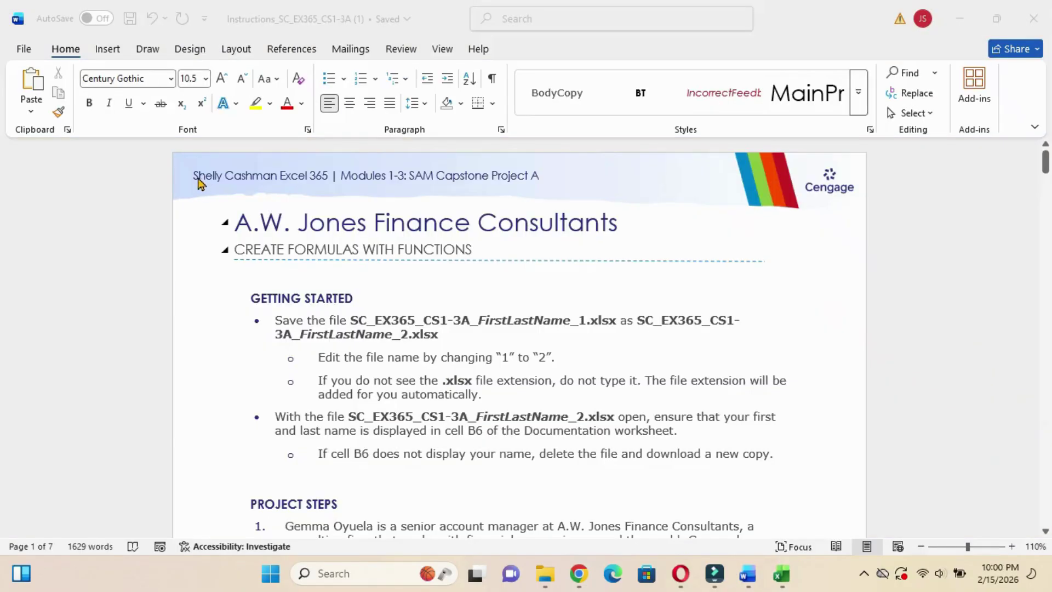
# Highlight the header line "Shelly Cashman Excel 365 | Modules 1-3: SAM Capstone Project A" in yellow in the Word instructions.
pyautogui.click(191, 173)
pyautogui.moveTo(270, 182); pyautogui.dragTo(566, 186)
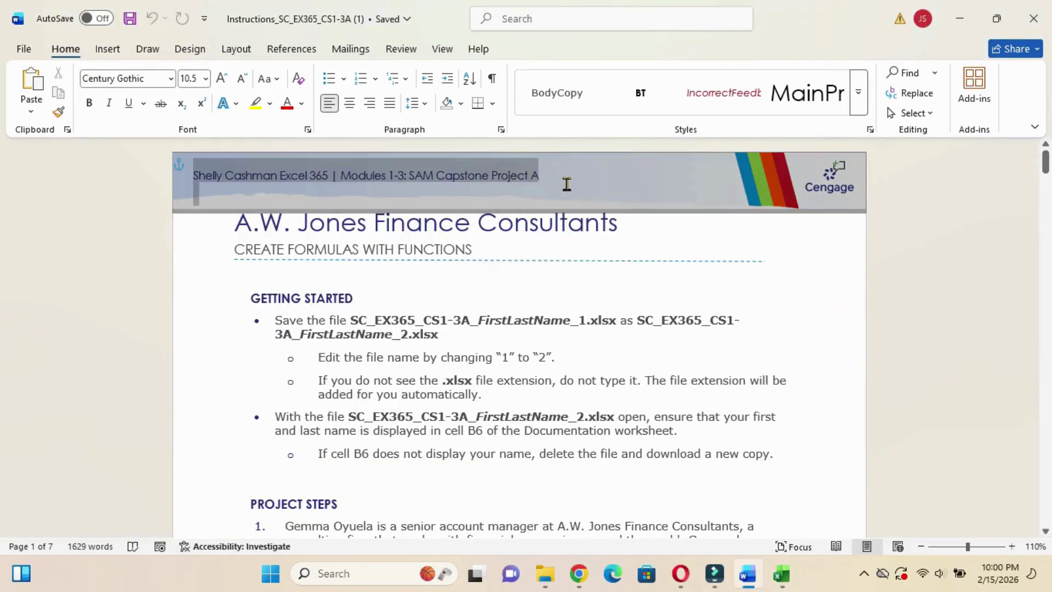
pyautogui.click(637, 157)
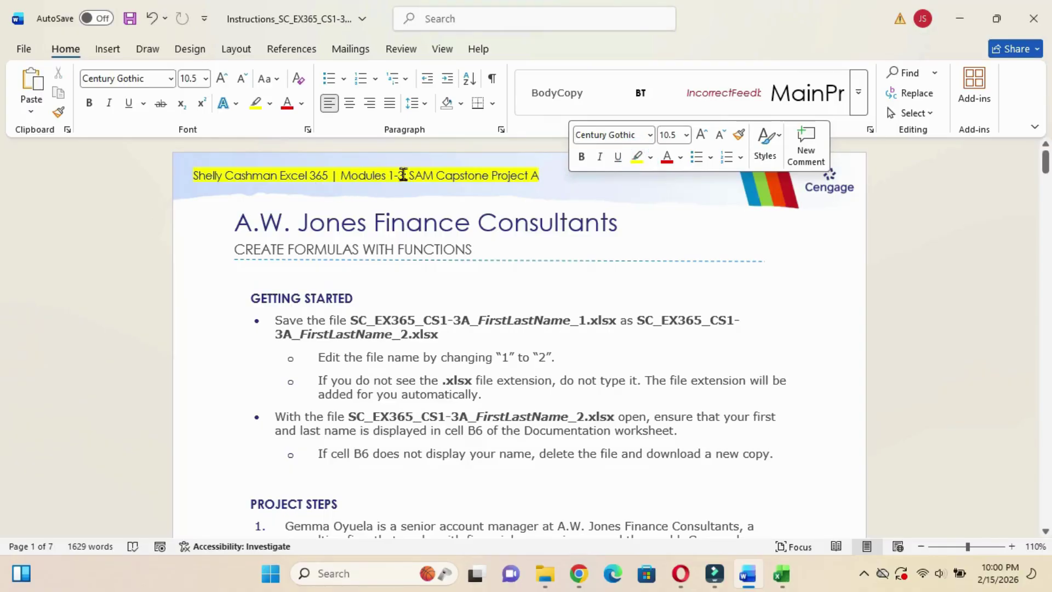
# Look through the Word instructions and go to the first items of the Project Steps section.
pyautogui.scroll(-5, 599, 302)
pyautogui.scroll(-20, 599, 302)
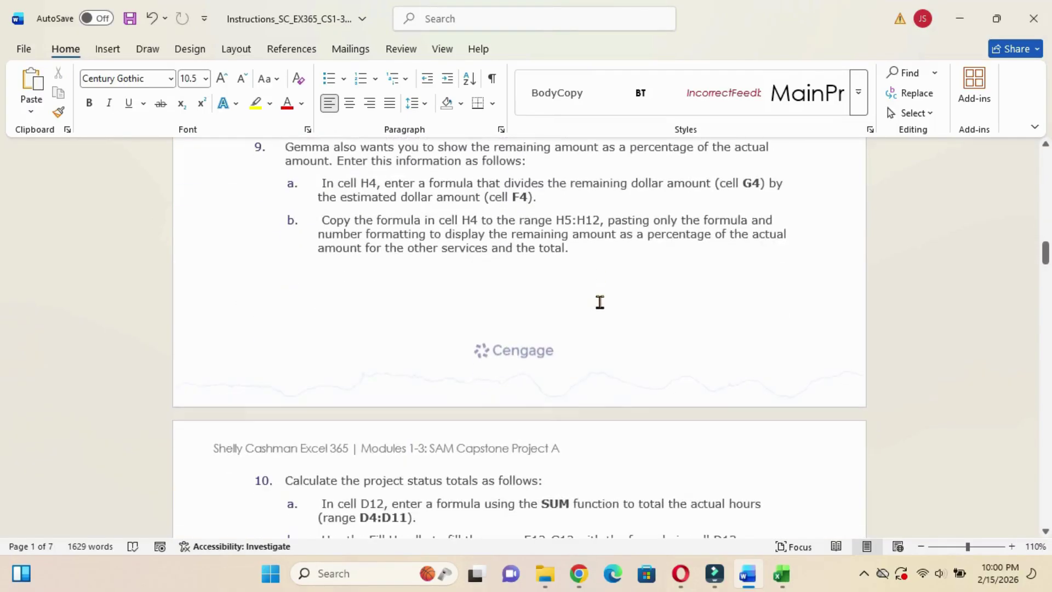
pyautogui.scroll(20, 600, 301)
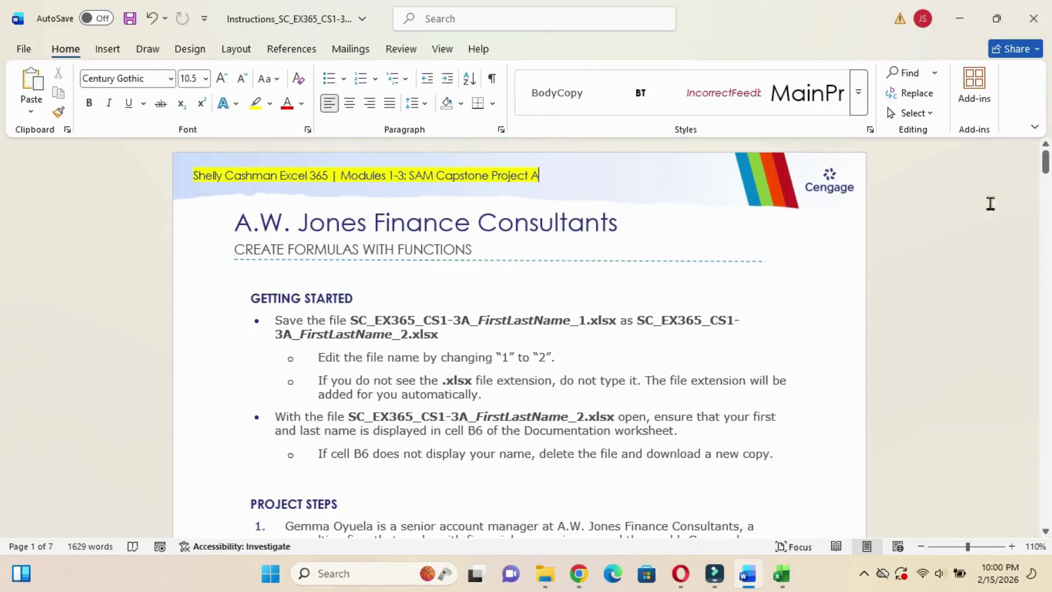
pyautogui.moveTo(1046, 165)
pyautogui.mouseDown()
pyautogui.moveTo(1046, 194)
pyautogui.moveTo(1046, 182)
pyautogui.mouseUp()
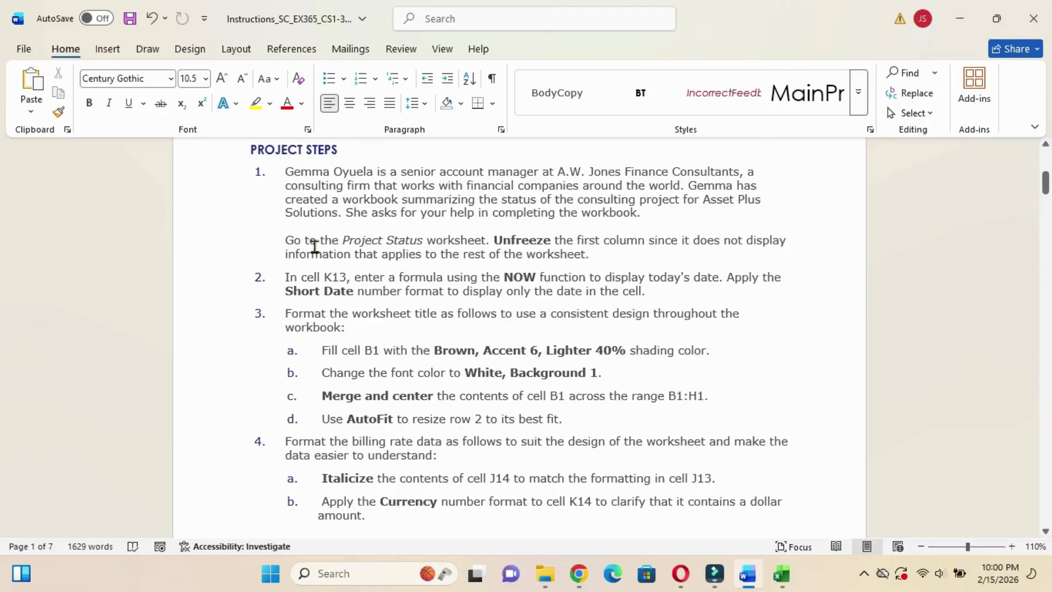
# Highlight the step 1 instruction about unfreezing the first column of the Project Status worksheet in yellow.
pyautogui.moveTo(286, 239); pyautogui.dragTo(587, 257)
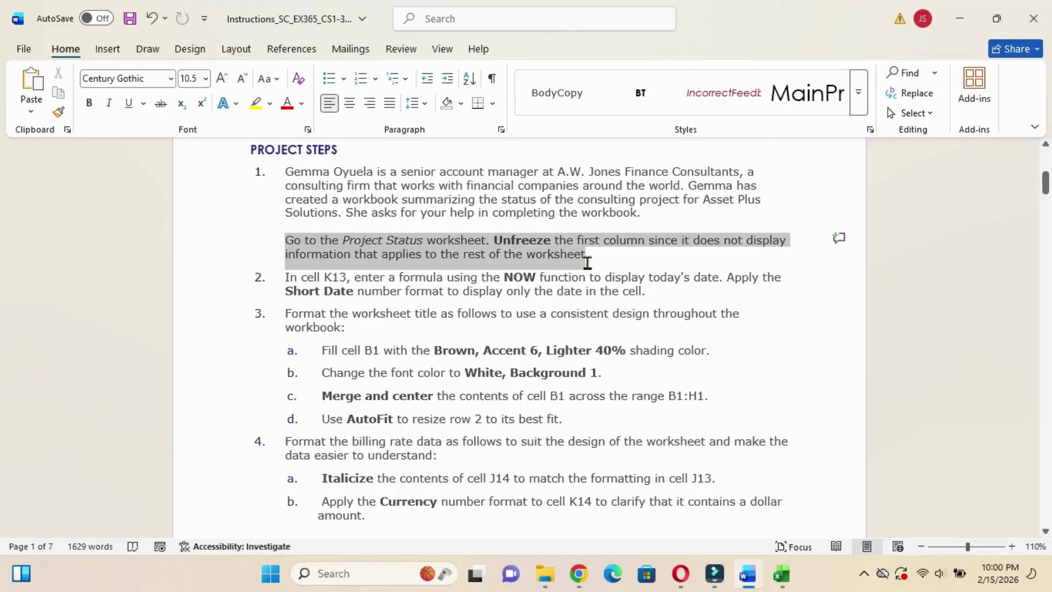
pyautogui.click(656, 236)
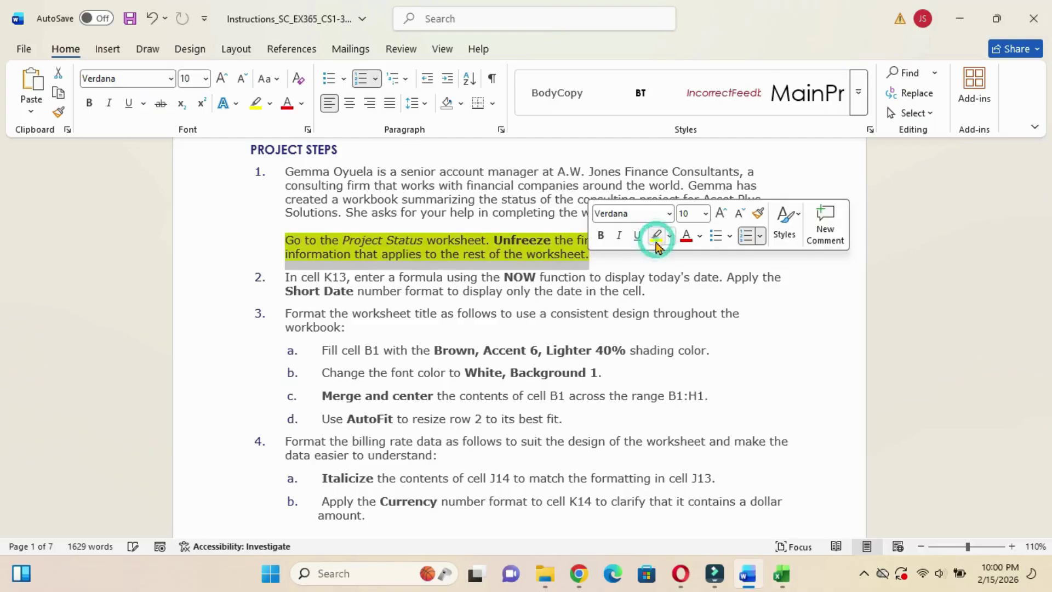
pyautogui.click(621, 258)
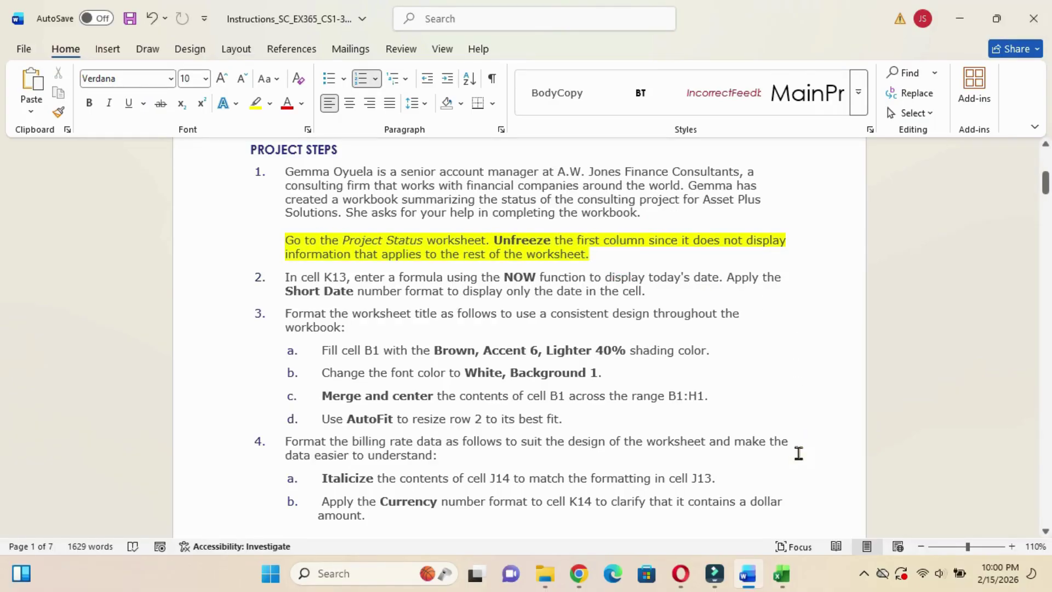
# Switch to the Excel workbook and unfreeze the panes on the Project Status worksheet.
pyautogui.moveTo(782, 574)
pyautogui.click(762, 502)
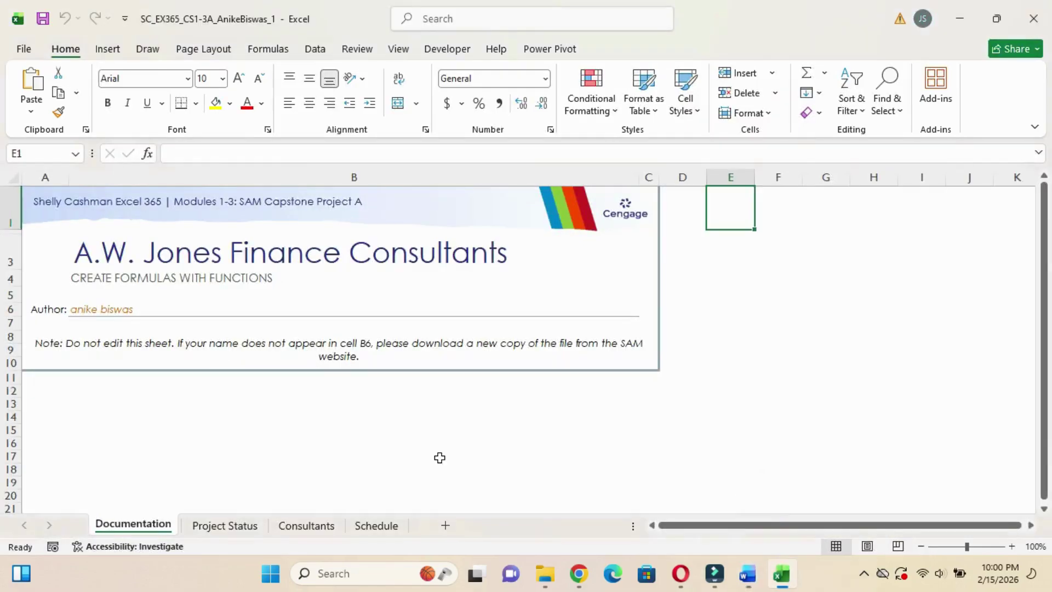
pyautogui.click(230, 527)
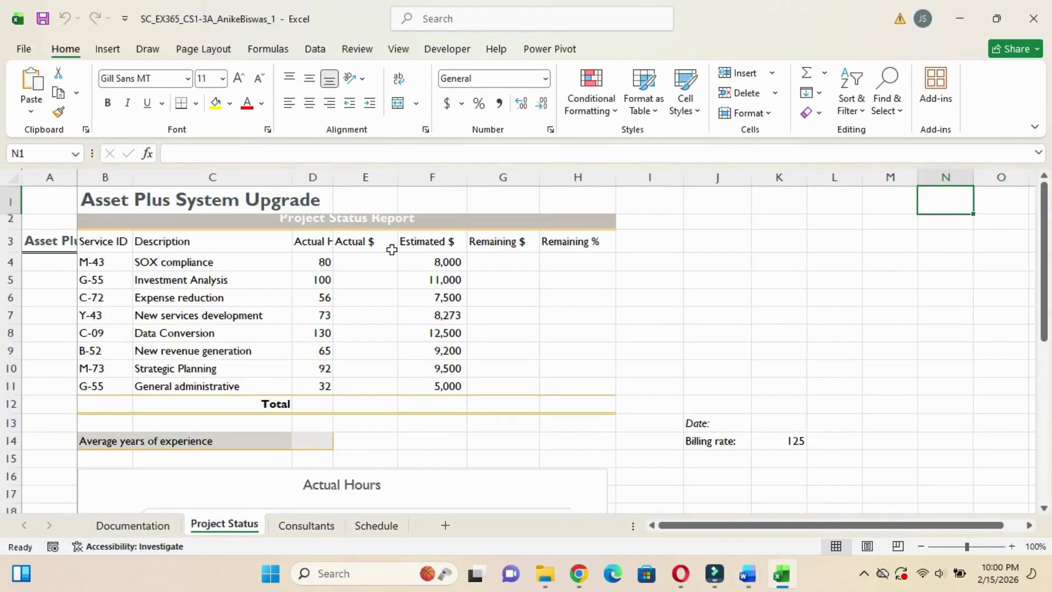
pyautogui.click(359, 52)
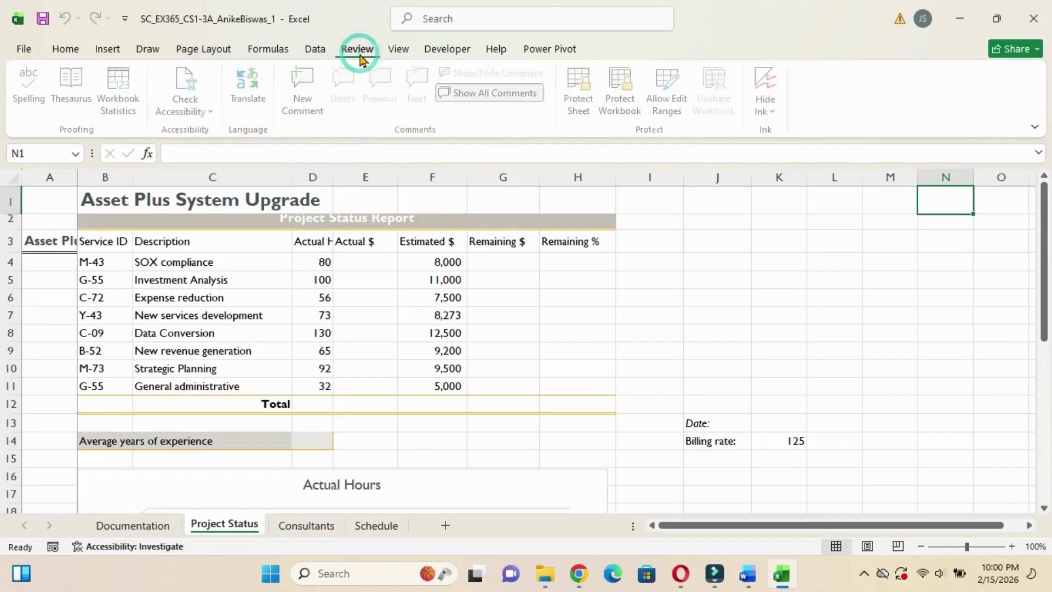
pyautogui.click(399, 48)
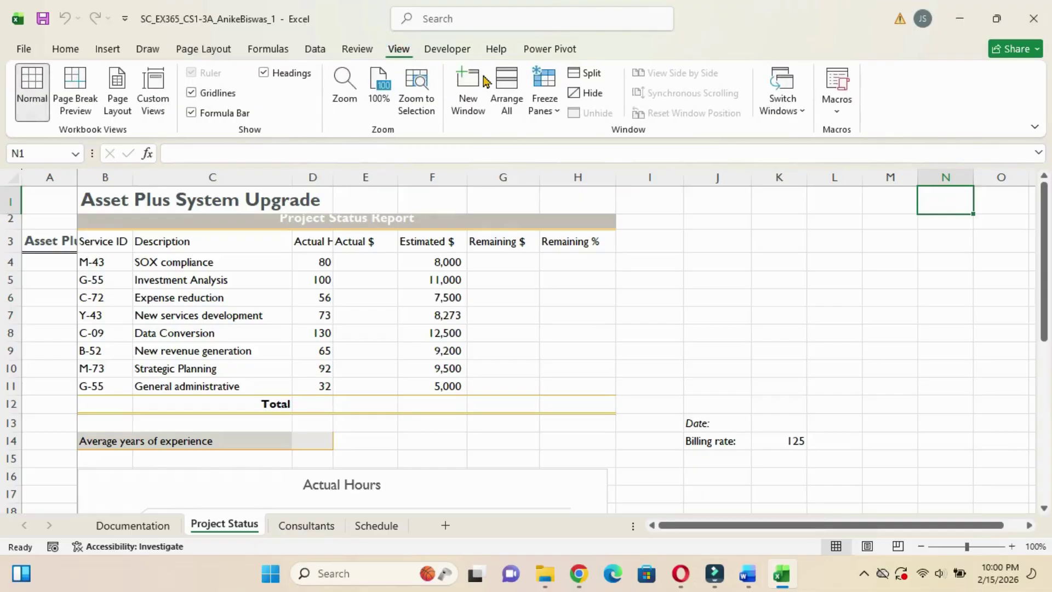
pyautogui.click(560, 112)
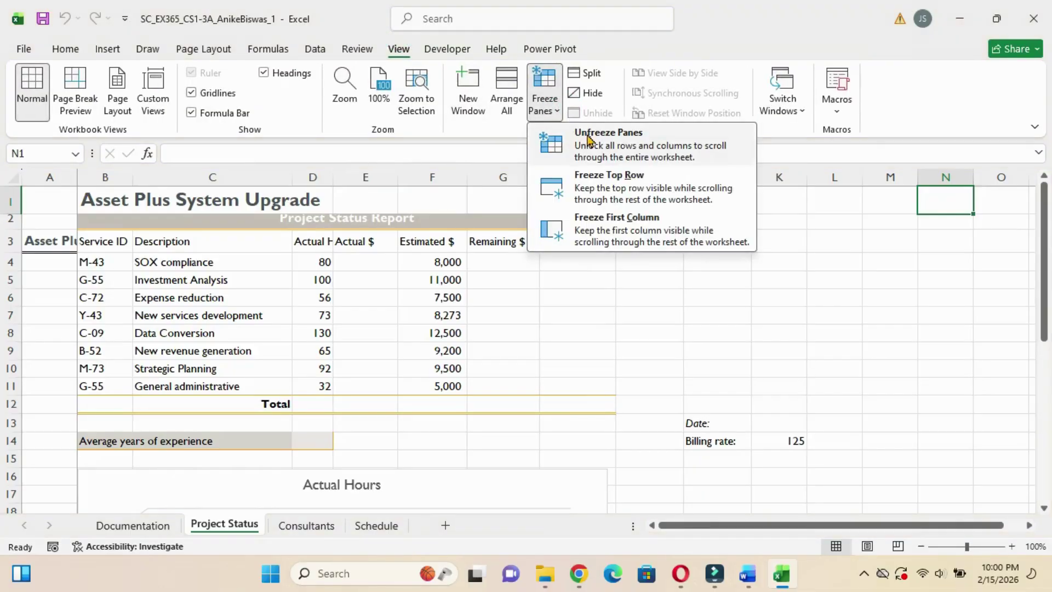
pyautogui.click(587, 137)
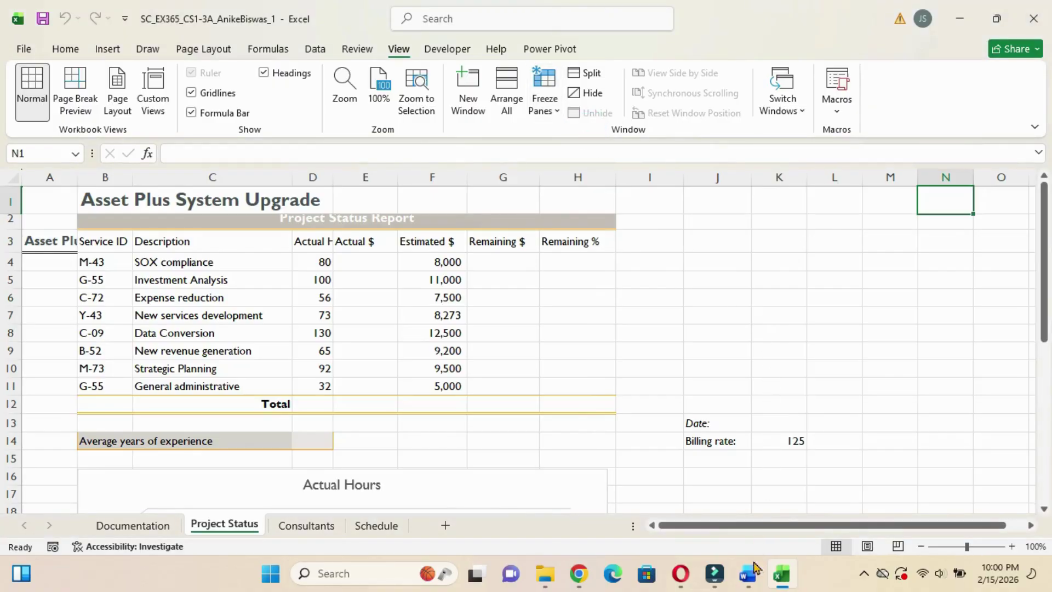
# Return to the Word instructions and highlight step 2 about the date formula in cell K13 in turquoise.
pyautogui.moveTo(756, 567)
pyautogui.click(730, 496)
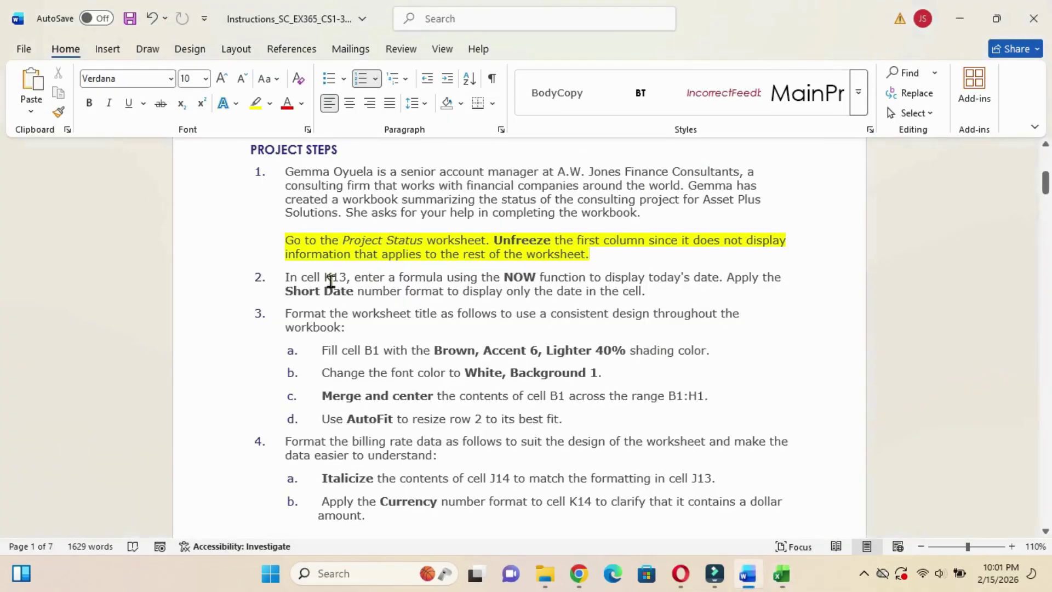
pyautogui.moveTo(284, 279); pyautogui.dragTo(649, 293)
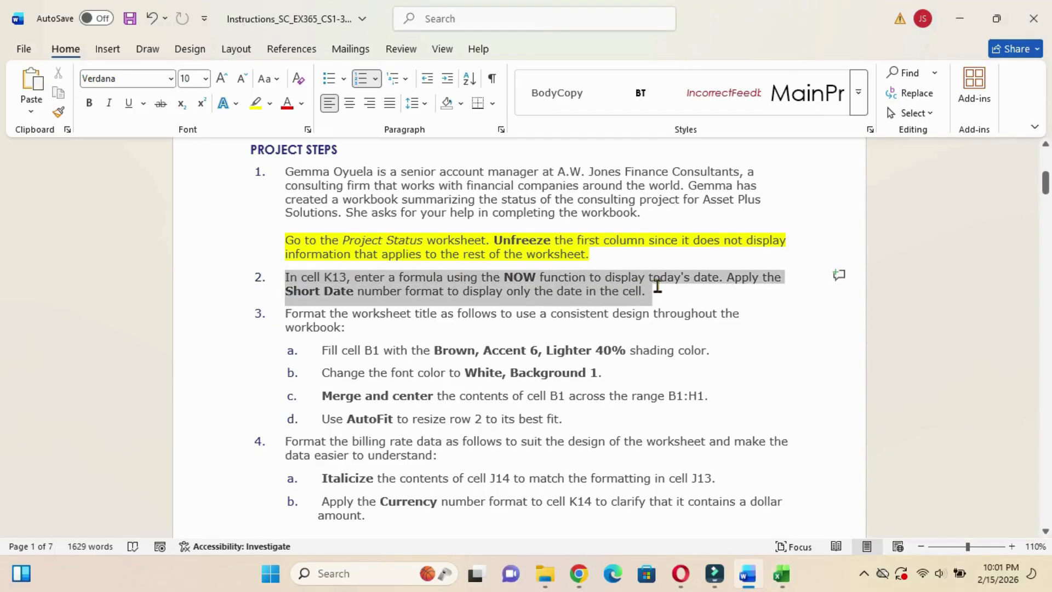
pyautogui.click(738, 259)
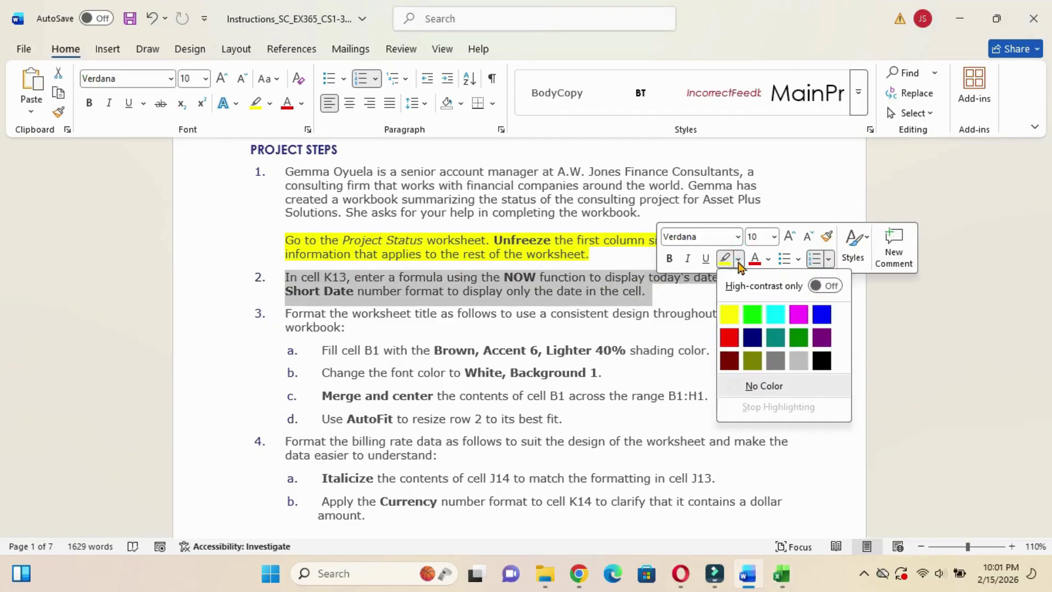
pyautogui.click(776, 314)
pyautogui.click(705, 300)
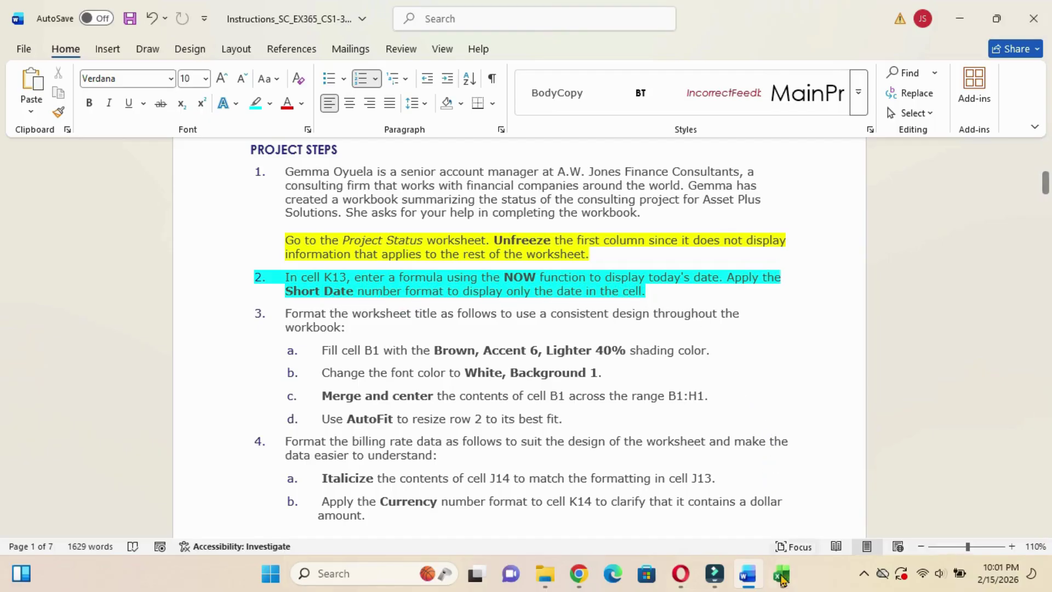
# Switch to the Excel workbook and enter a TODAY function formula in cell K13 of the Project Status worksheet.
pyautogui.moveTo(782, 573)
pyautogui.click(765, 506)
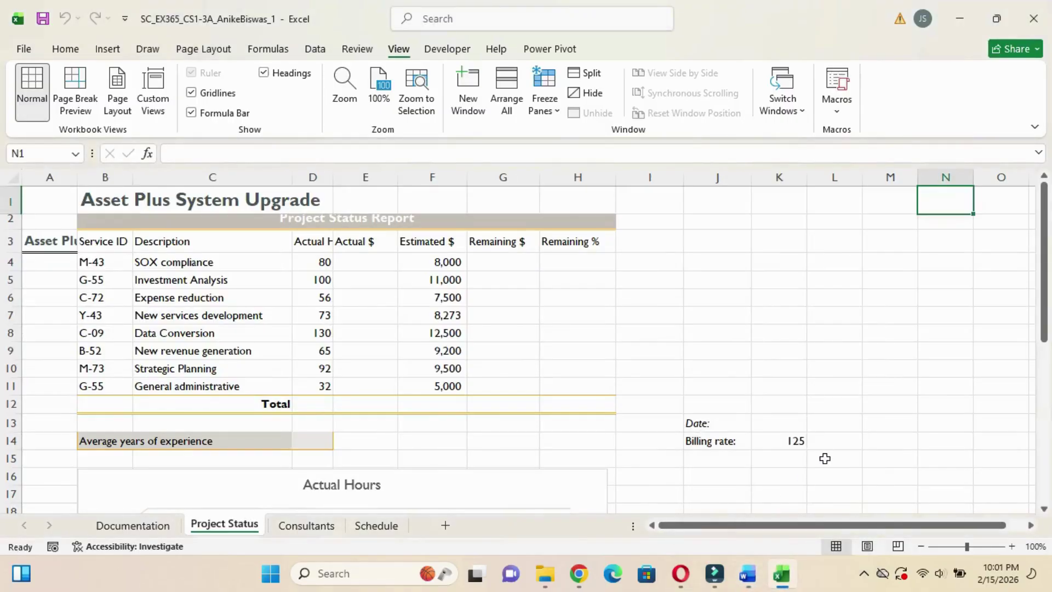
pyautogui.click(786, 425)
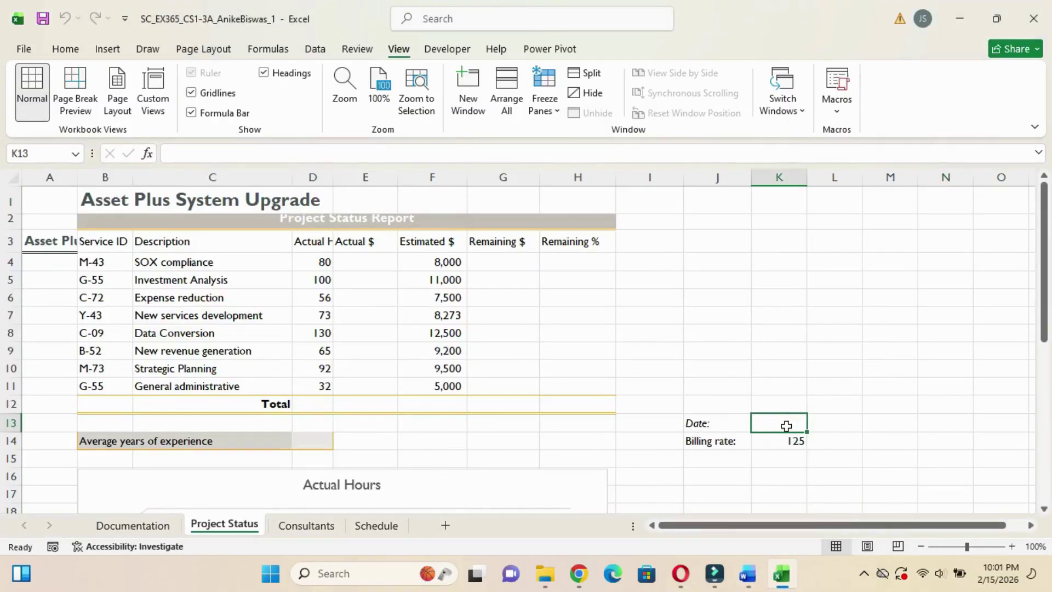
pyautogui.write('=')
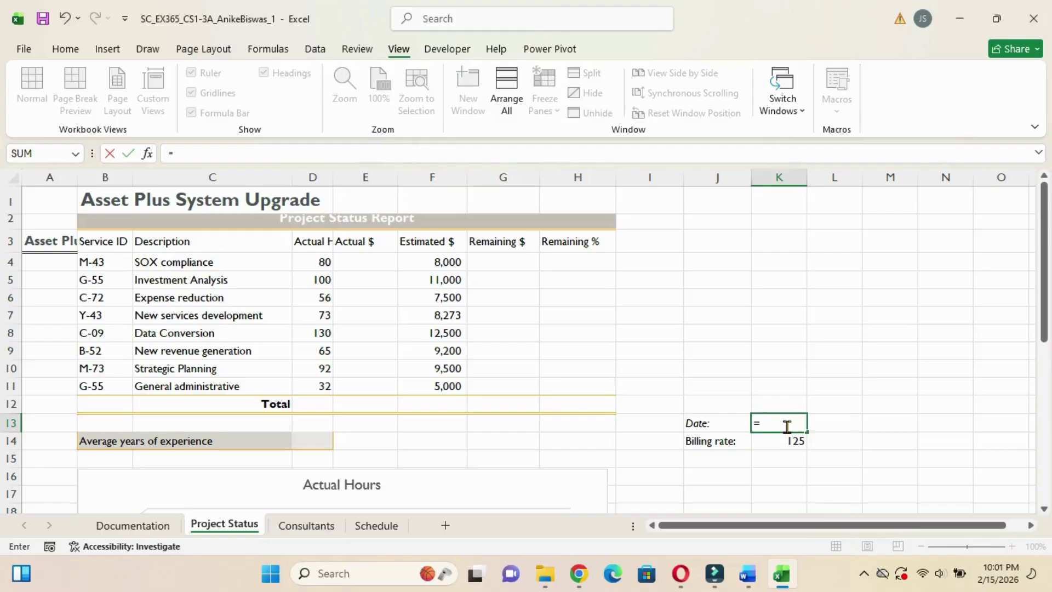
pyautogui.write('to')
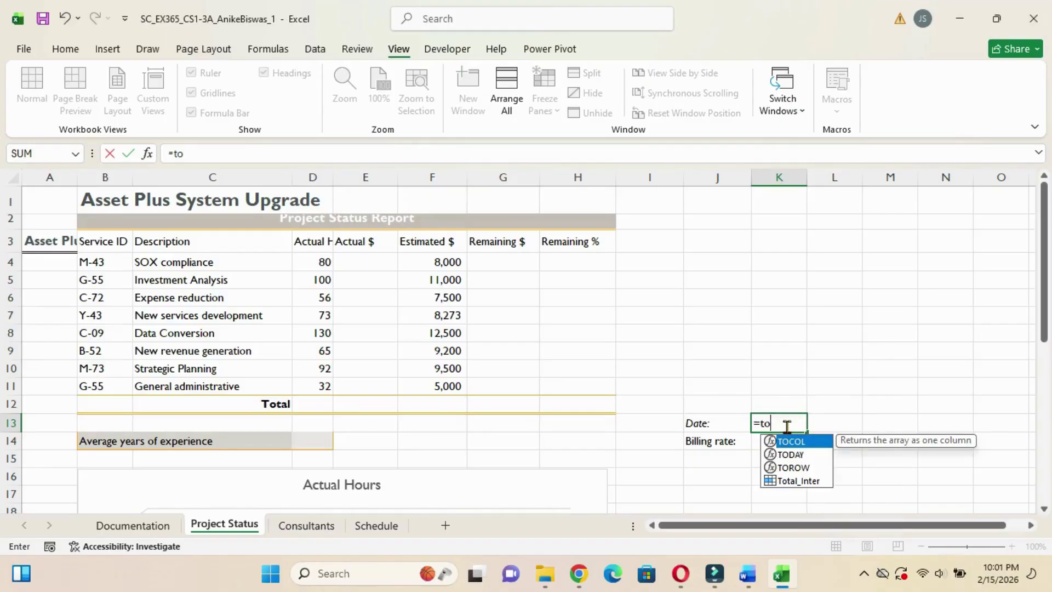
pyautogui.doubleClick(800, 456)
pyautogui.press('Return')
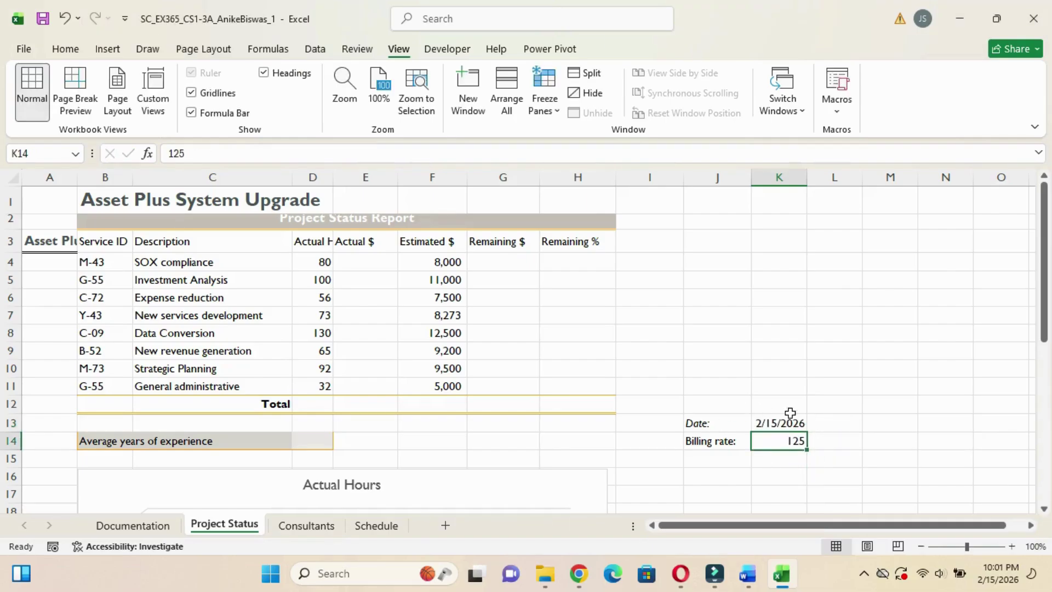
# Recheck step 2 in the Word instructions, then apply the Short Date number format to cell K13 in Excel.
pyautogui.moveTo(749, 574)
pyautogui.click(741, 510)
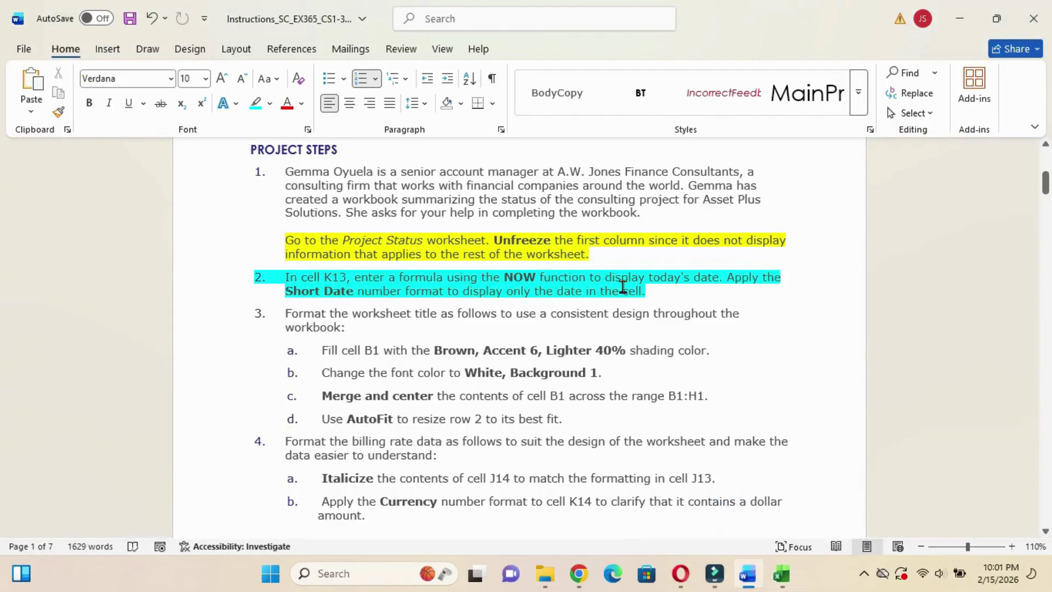
pyautogui.moveTo(782, 574)
pyautogui.click(759, 499)
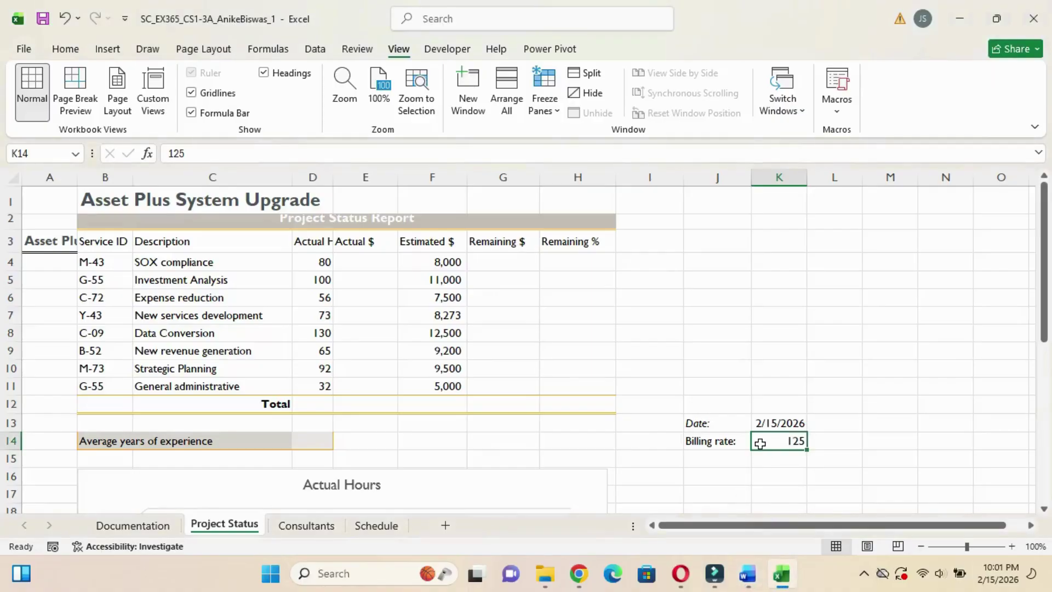
pyautogui.click(772, 426)
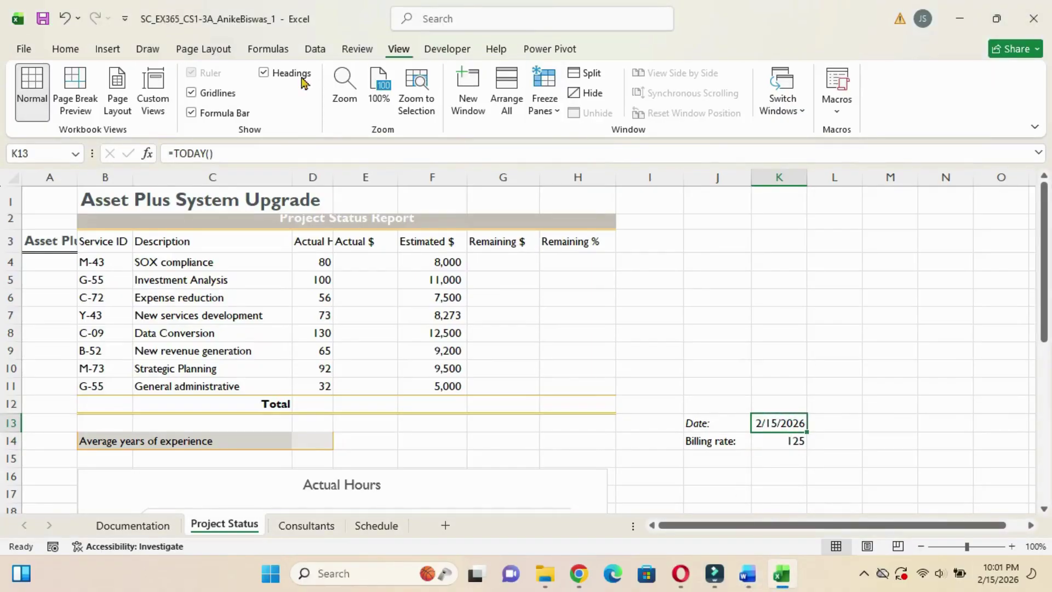
pyautogui.click(65, 49)
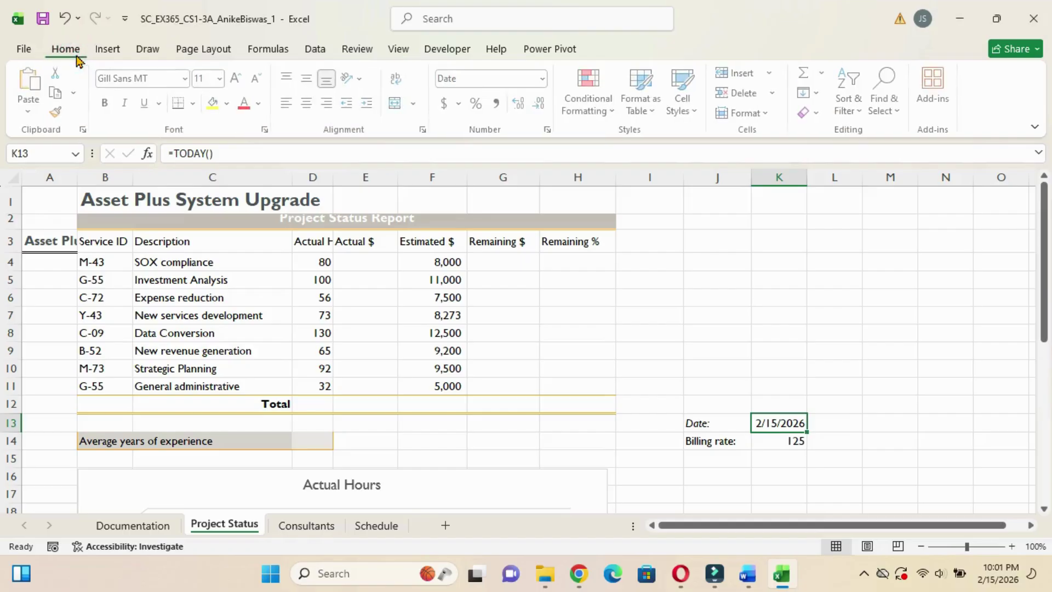
pyautogui.click(545, 80)
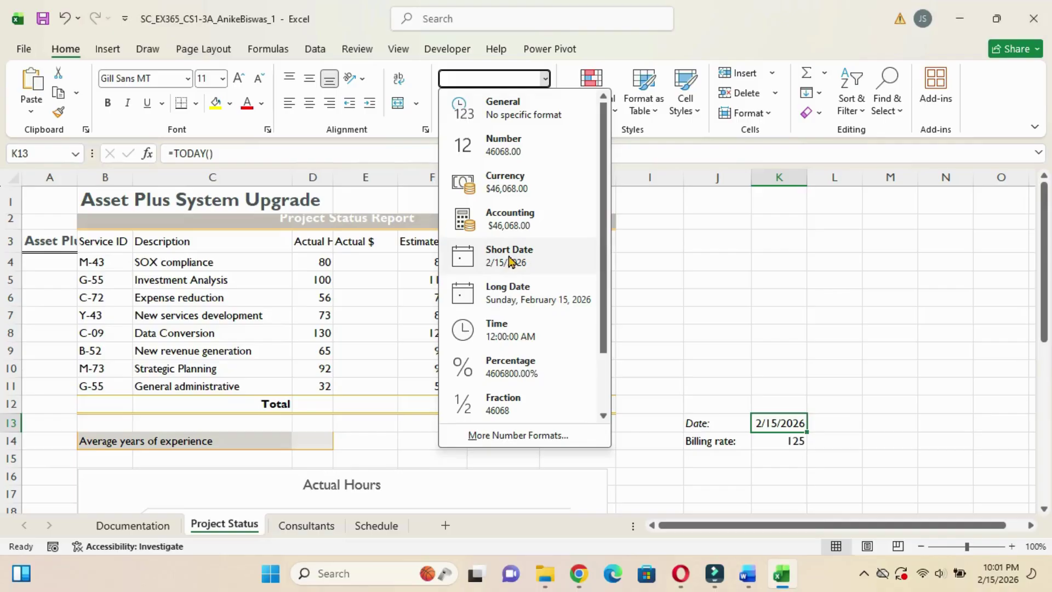
pyautogui.click(509, 255)
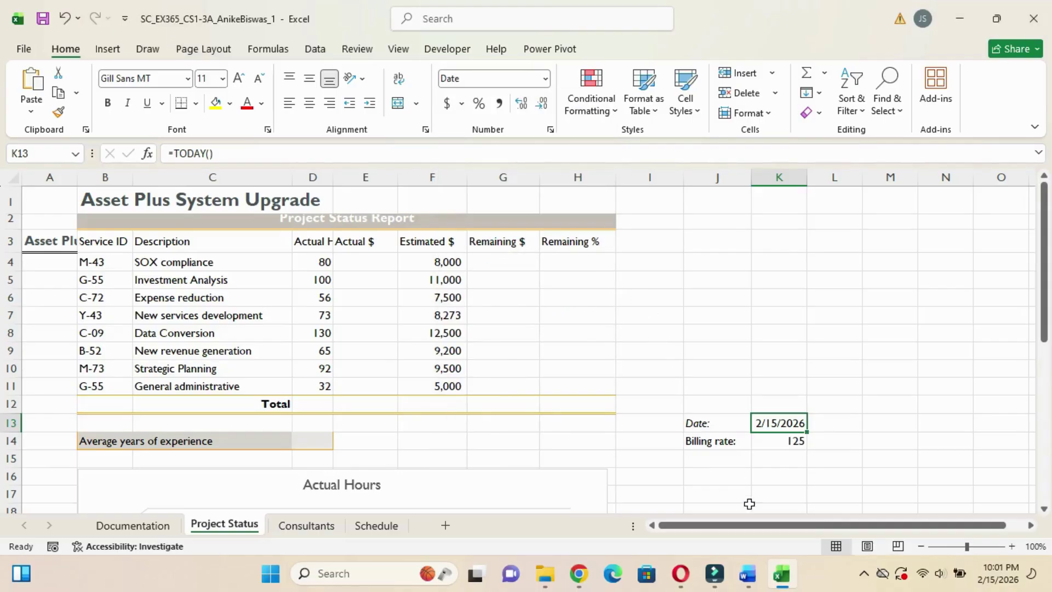
# Go back to the Word instructions and highlight step 3a about the shading color of cell B1 in turquoise.
pyautogui.moveTo(753, 565)
pyautogui.click(729, 506)
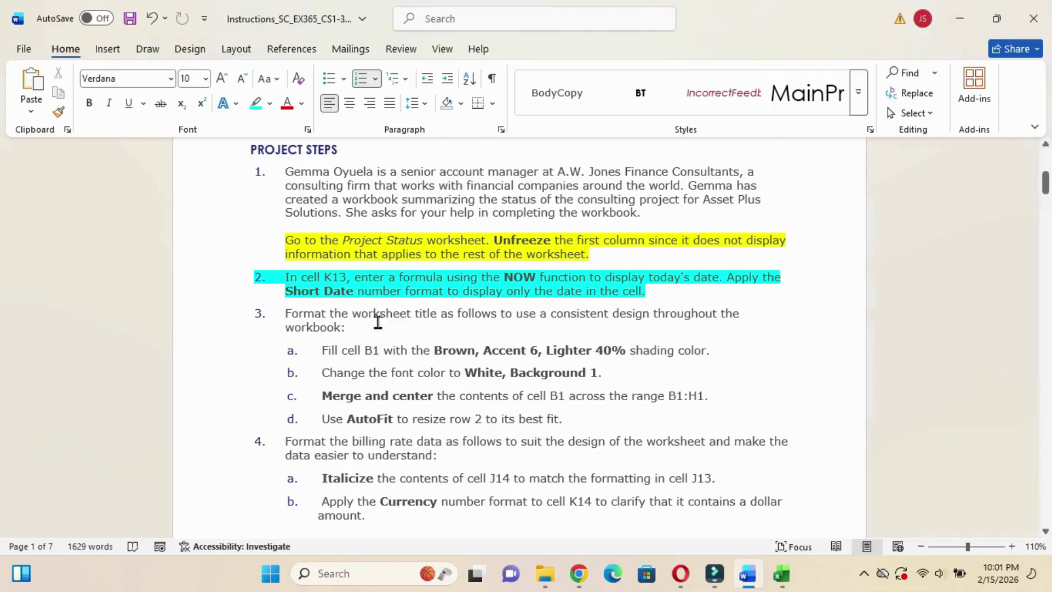
pyautogui.moveTo(321, 351); pyautogui.dragTo(727, 351)
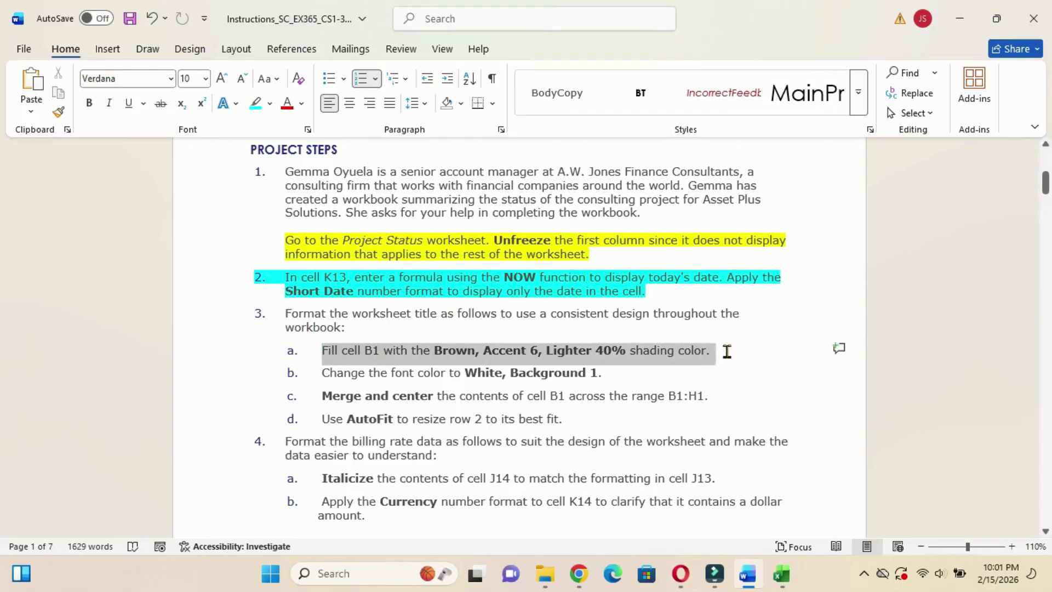
pyautogui.click(794, 324)
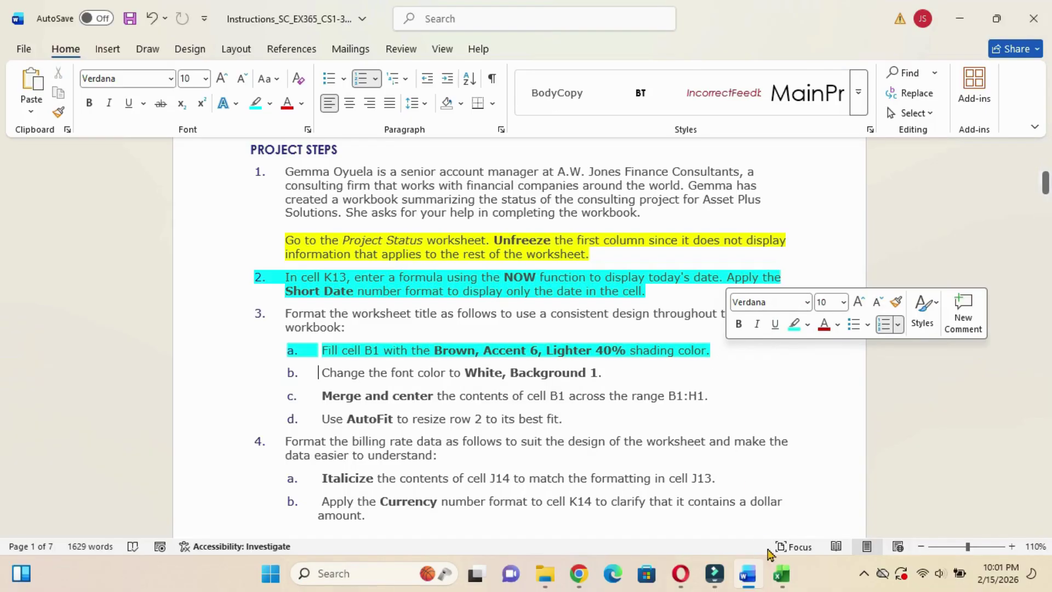
# Return to the Excel workbook and fill title cell B1 with Brown, Accent 6, Lighter 40%, rechecking the color in the Word instructions.
pyautogui.moveTo(780, 570)
pyautogui.click(759, 495)
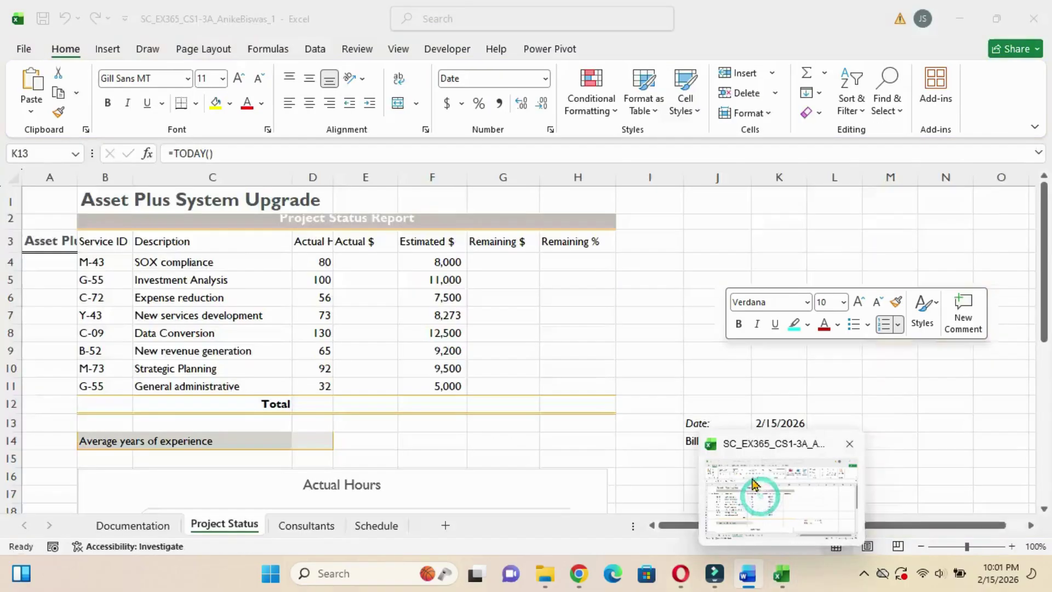
pyautogui.click(99, 203)
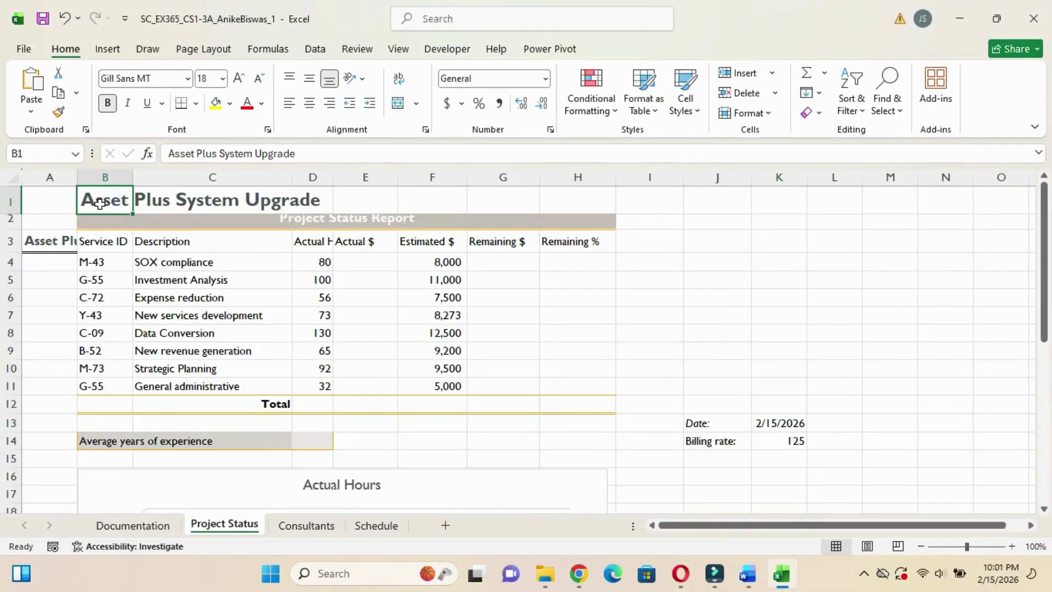
pyautogui.click(231, 104)
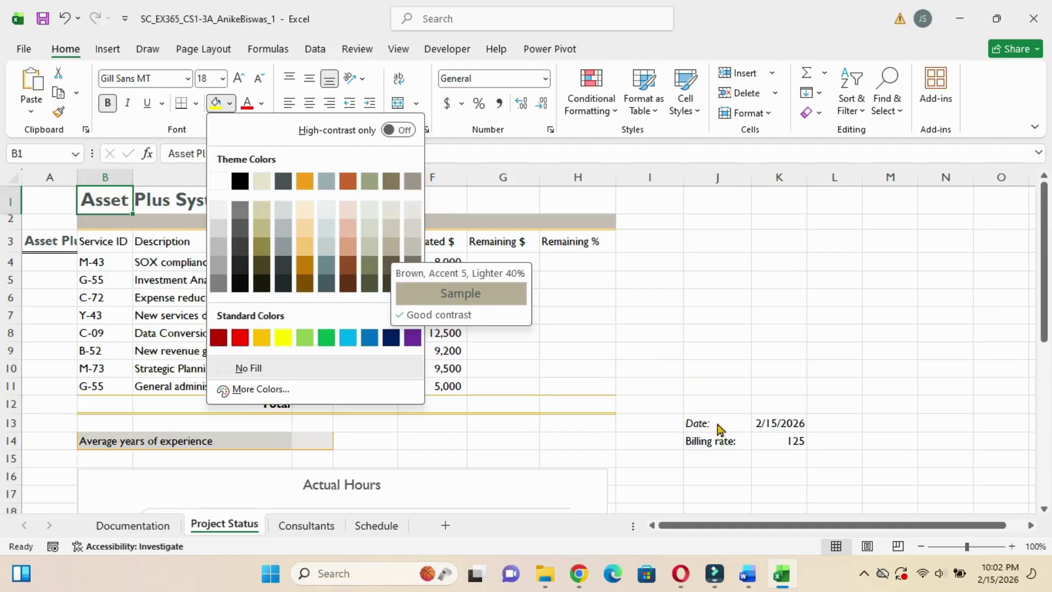
pyautogui.click(735, 504)
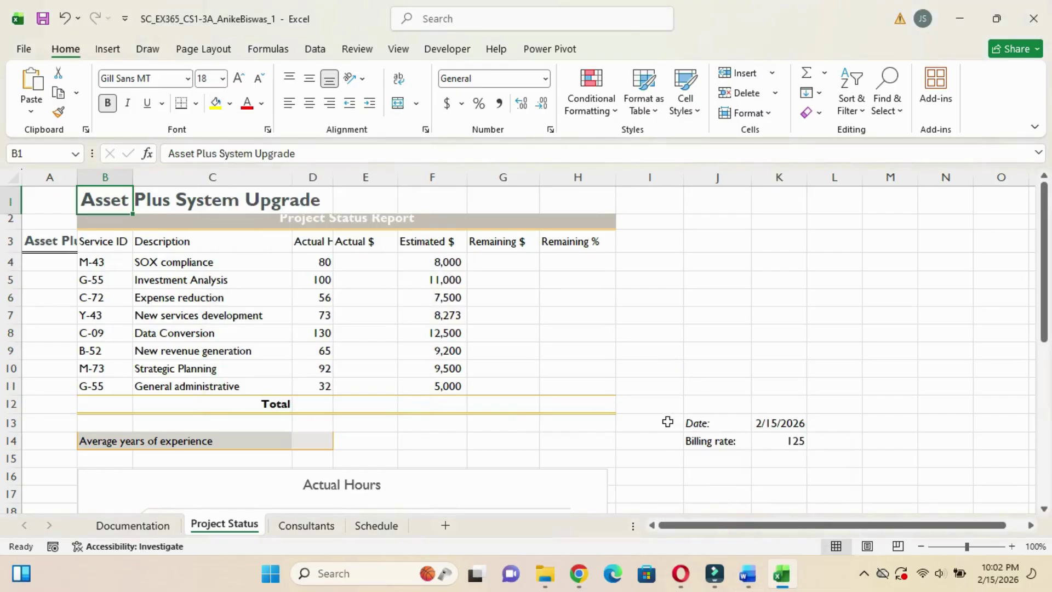
pyautogui.click(748, 573)
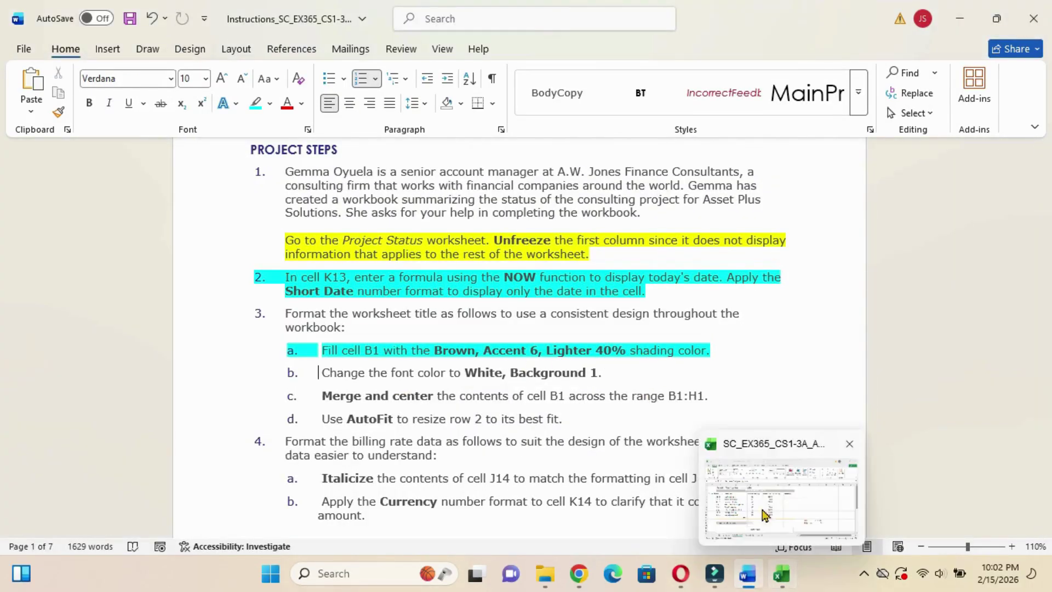
pyautogui.click(762, 501)
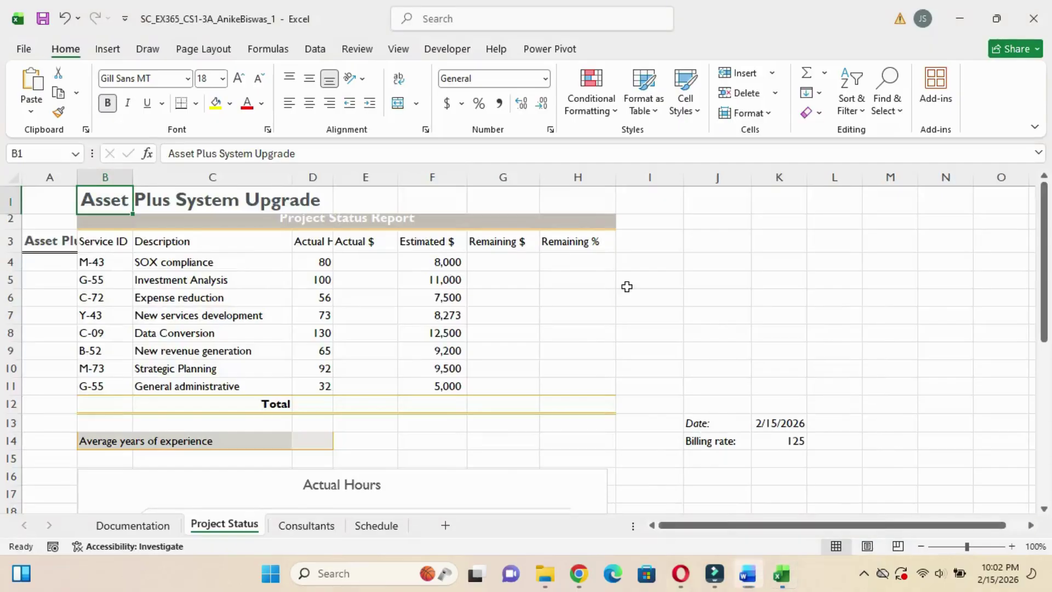
pyautogui.click(230, 104)
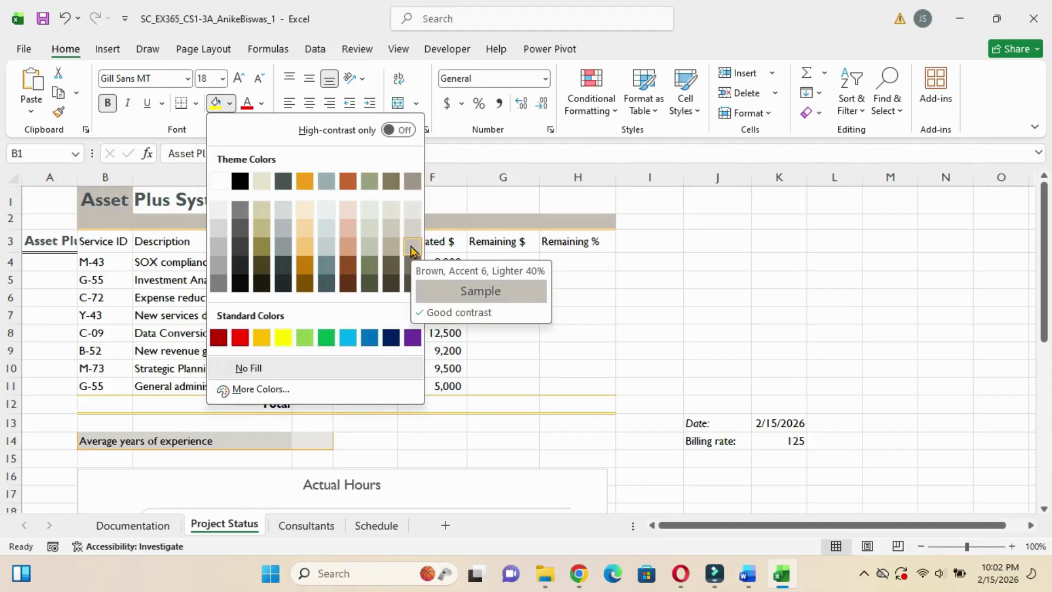
pyautogui.click(413, 248)
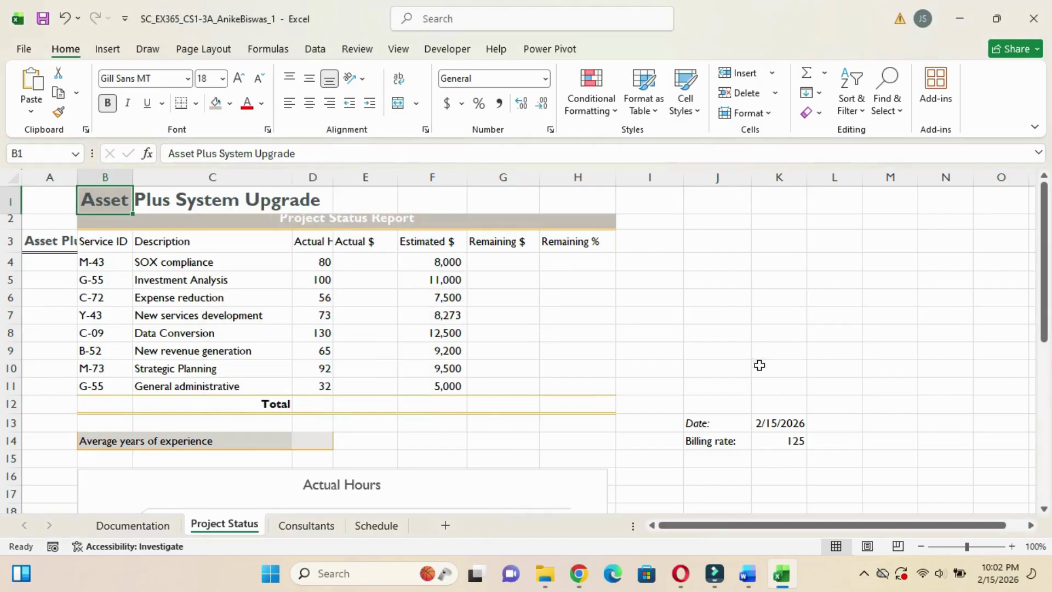
# Switch to the Word instructions and highlight the text of step 3b about the White, Background 1 font color in turquoise.
pyautogui.moveTo(750, 572)
pyautogui.click(729, 507)
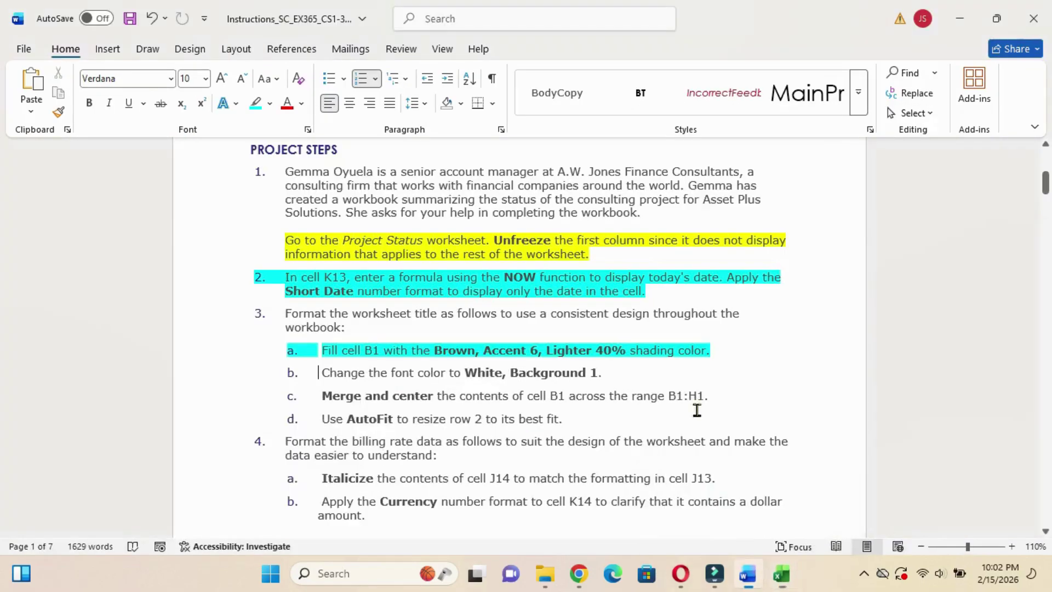
pyautogui.moveTo(307, 373); pyautogui.dragTo(648, 374)
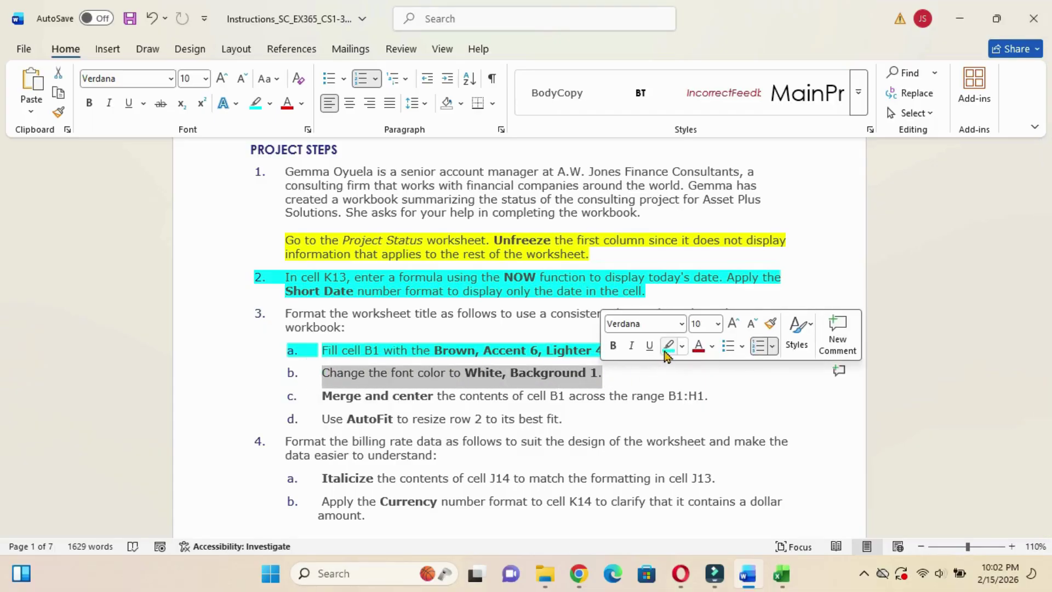
pyautogui.click(669, 346)
# Return to the Excel workbook and change the font color of title cell B1 to White, Background 1.
pyautogui.moveTo(782, 574)
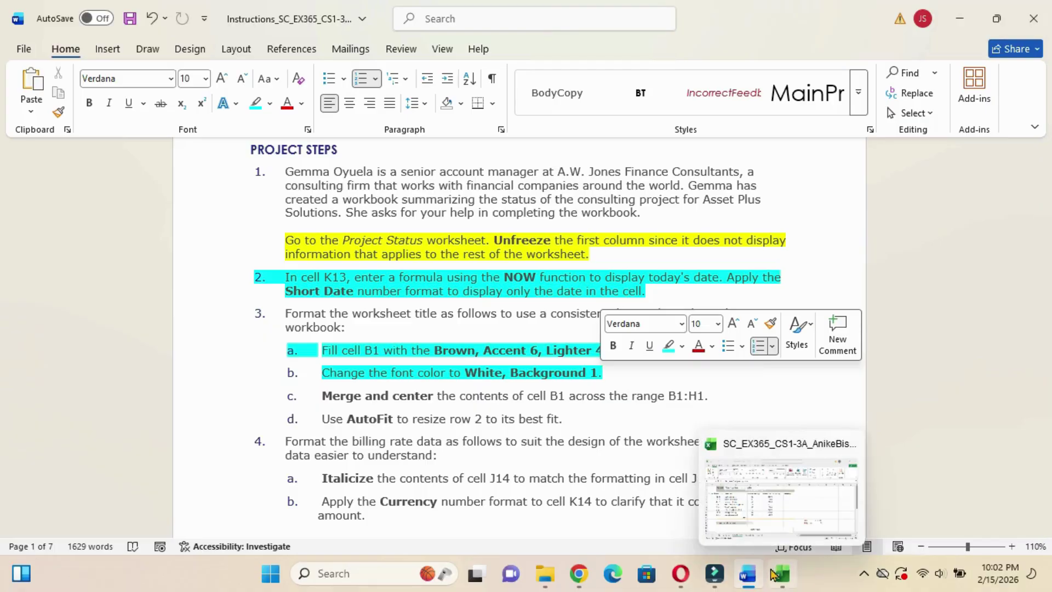
pyautogui.click(763, 441)
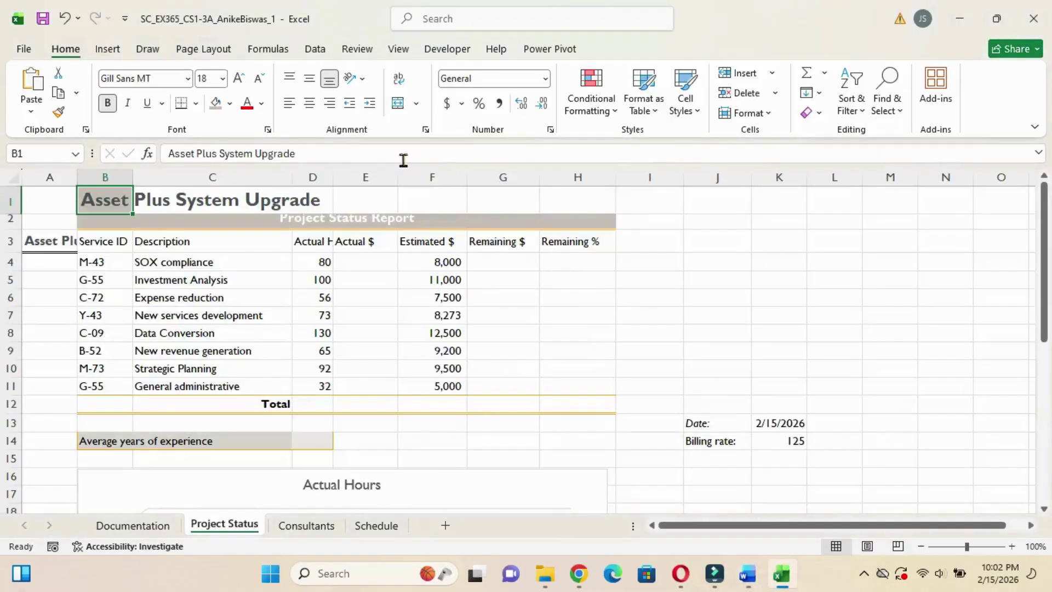
pyautogui.click(262, 103)
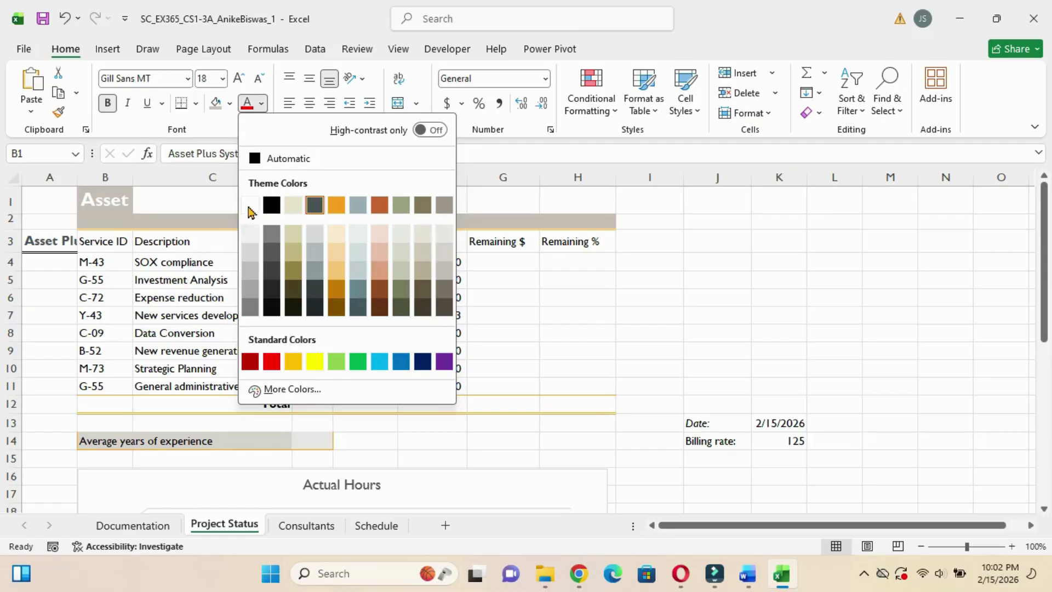
pyautogui.click(250, 206)
# Go back to the Word instructions and highlight step 3c about merging and centering B1 across B1:H1 in turquoise.
pyautogui.moveTo(747, 555)
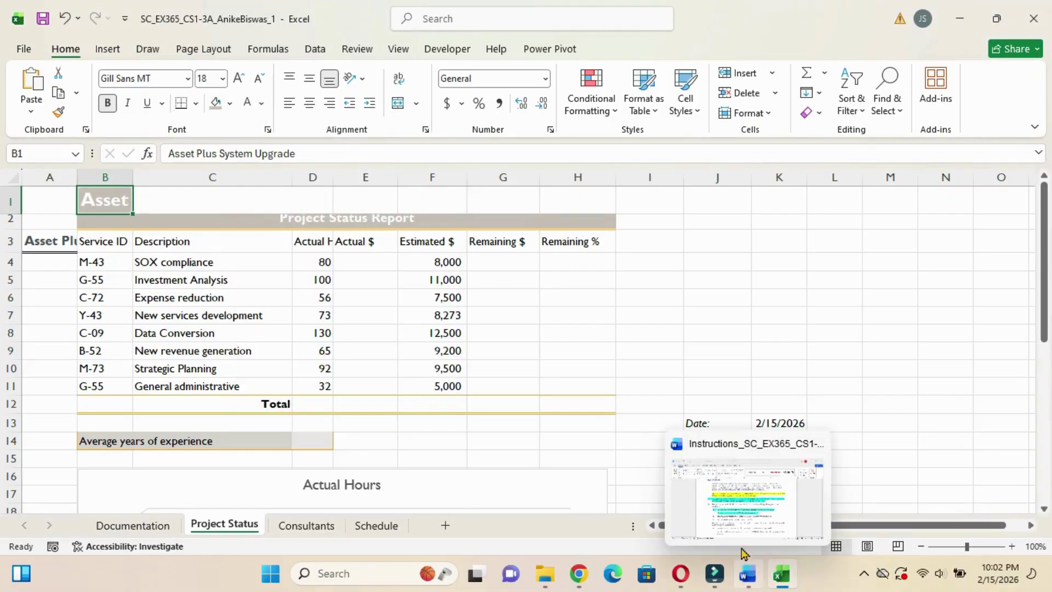
pyautogui.click(723, 472)
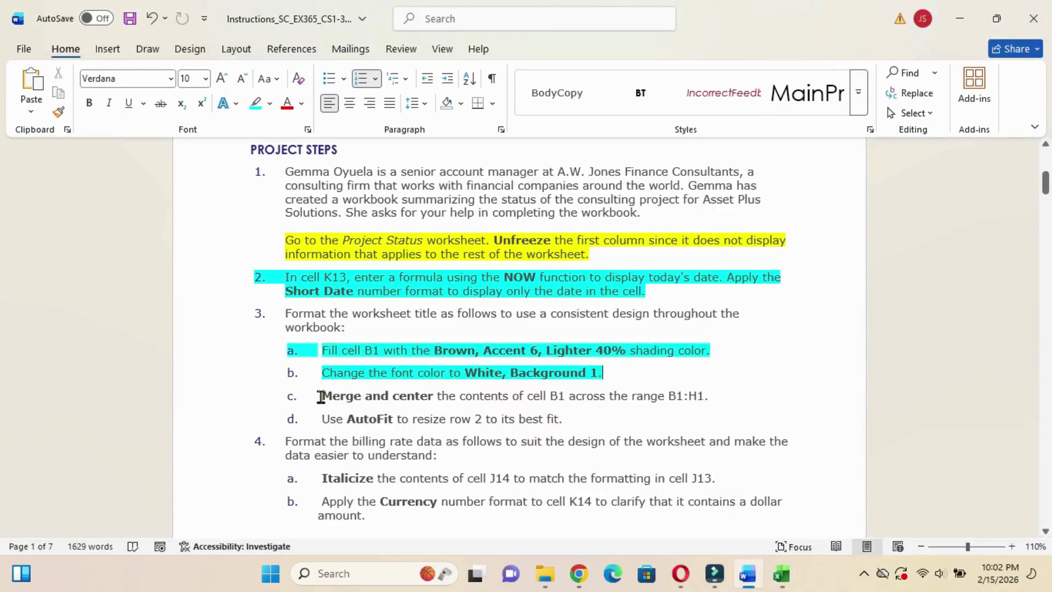
pyautogui.moveTo(322, 396); pyautogui.dragTo(718, 397)
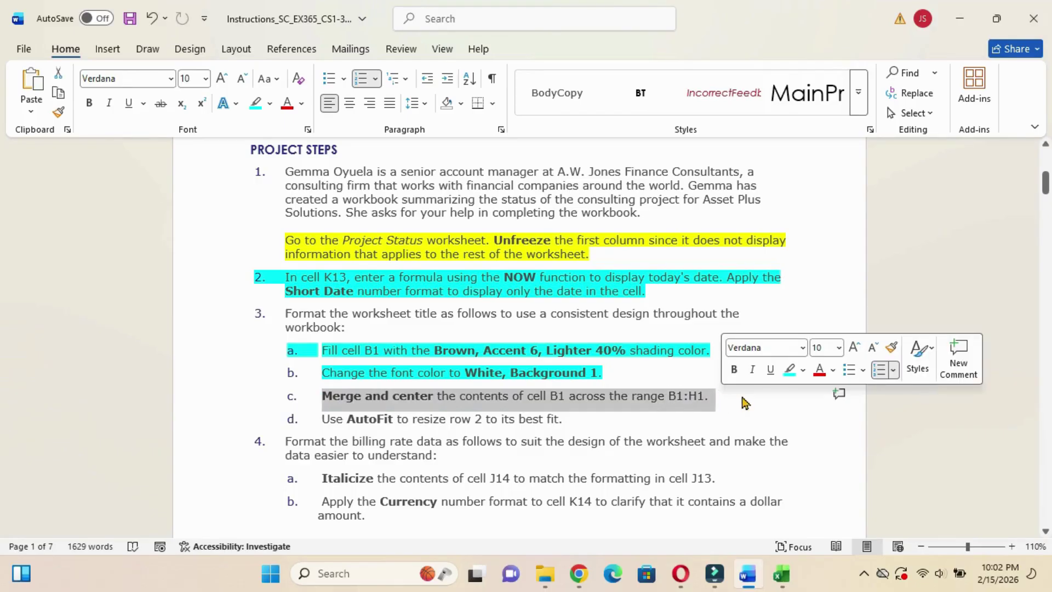
pyautogui.click(788, 369)
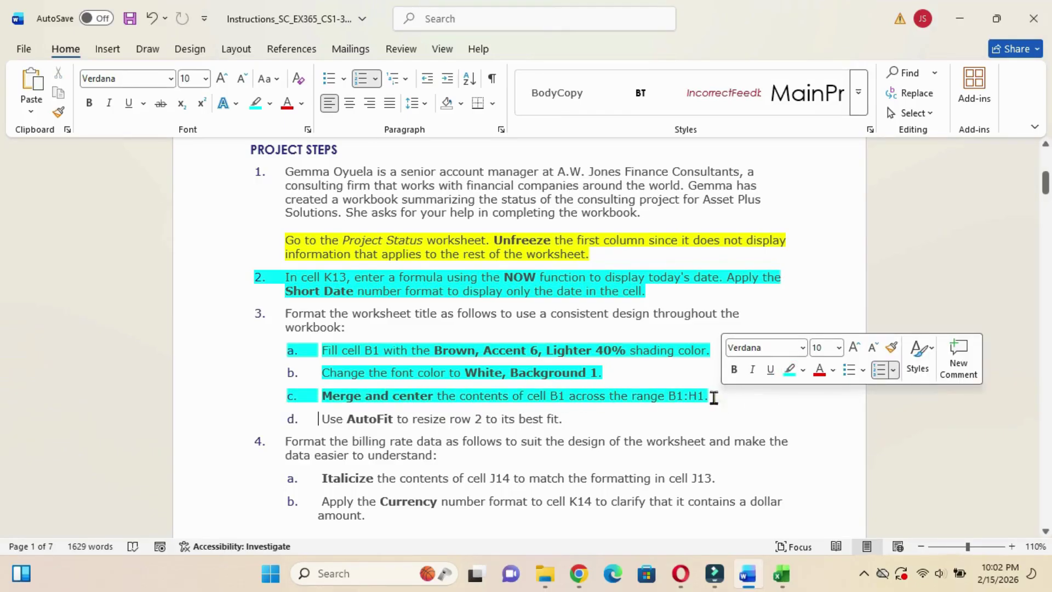
# Switch to the Excel workbook and select the title range B1:H1 on the Project Status worksheet.
pyautogui.moveTo(778, 581)
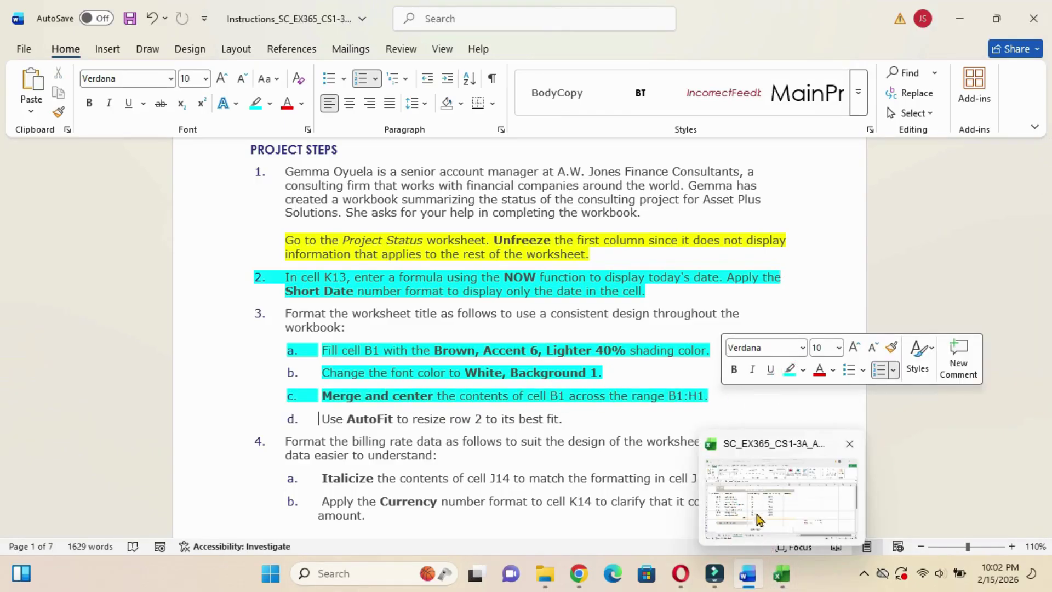
pyautogui.click(745, 481)
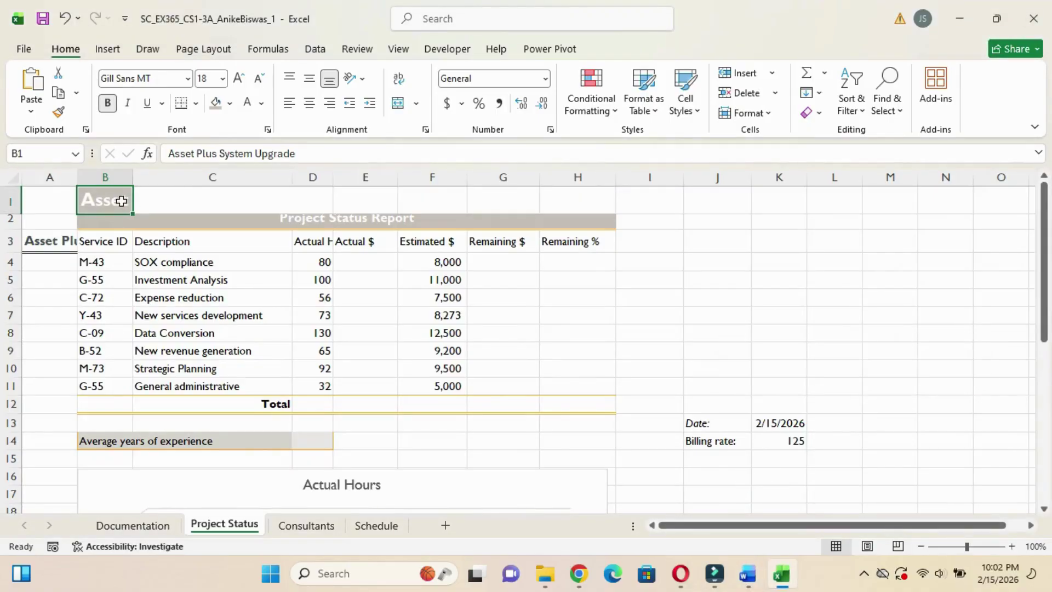
pyautogui.moveTo(121, 201); pyautogui.dragTo(585, 204)
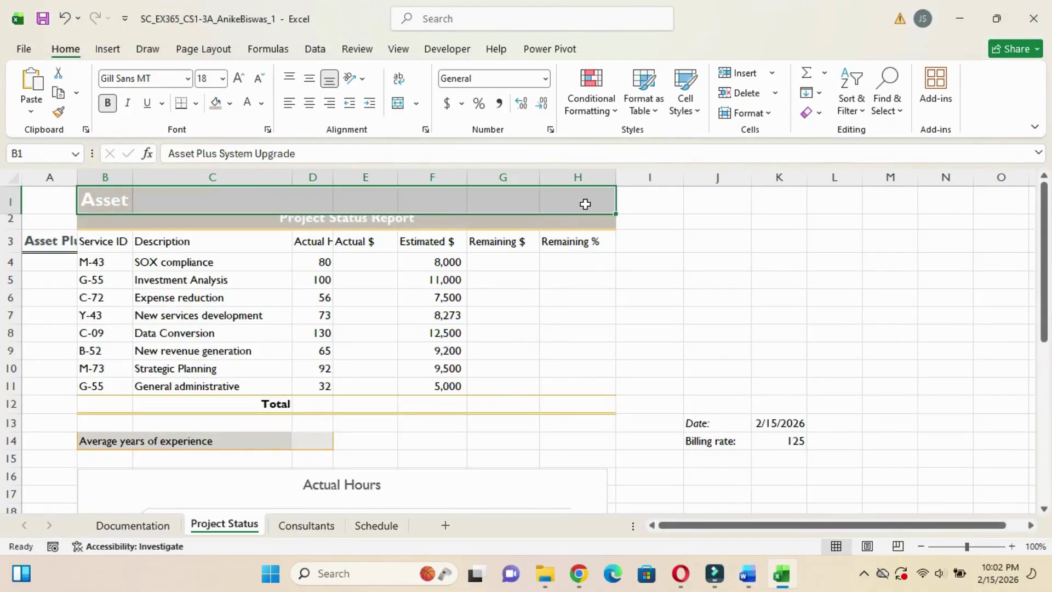